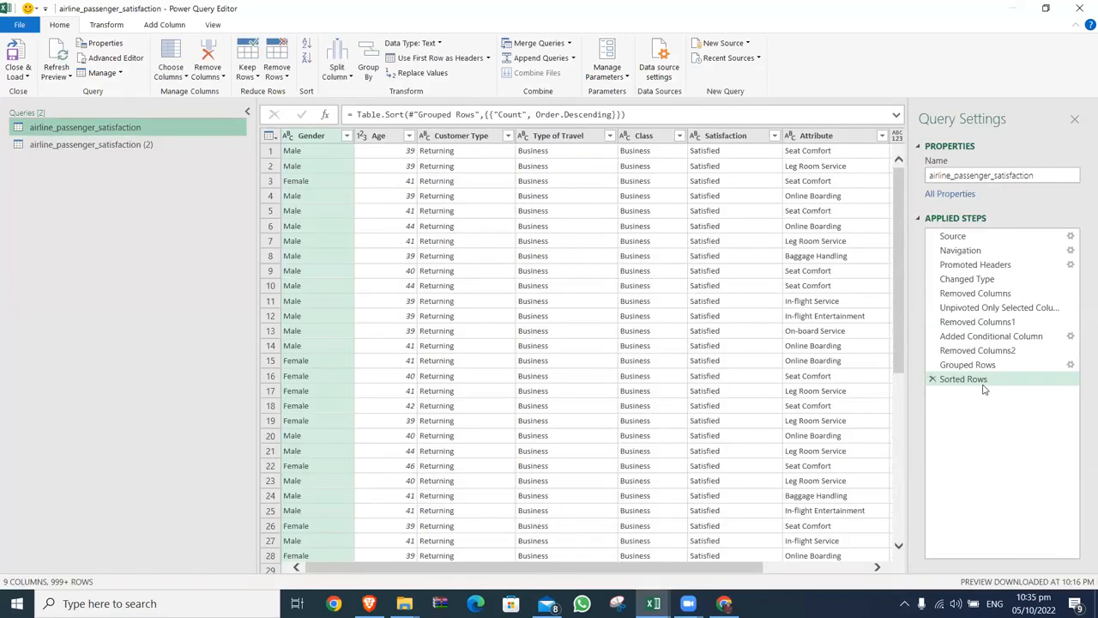
- Remove Age from the grouping in the Grouped Rows step of airline_passenger_satisfaction, and load the query result to the workbook
{"action": "left_click", "coordinate": [1070, 365]}
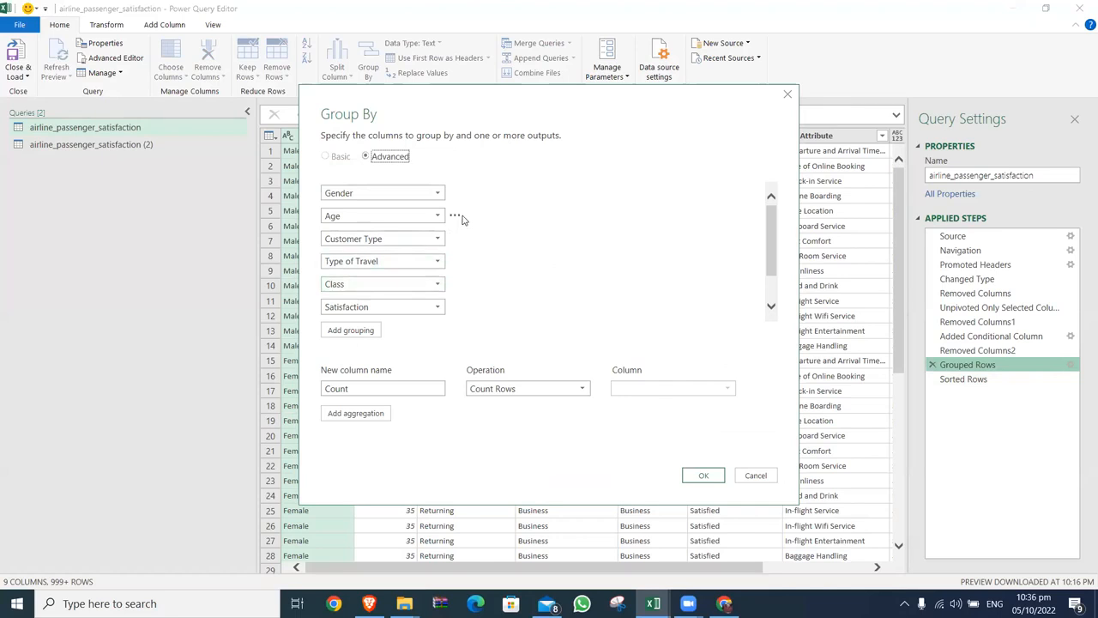
{"action": "left_click", "coordinate": [456, 216]}
{"action": "left_click", "coordinate": [485, 230]}
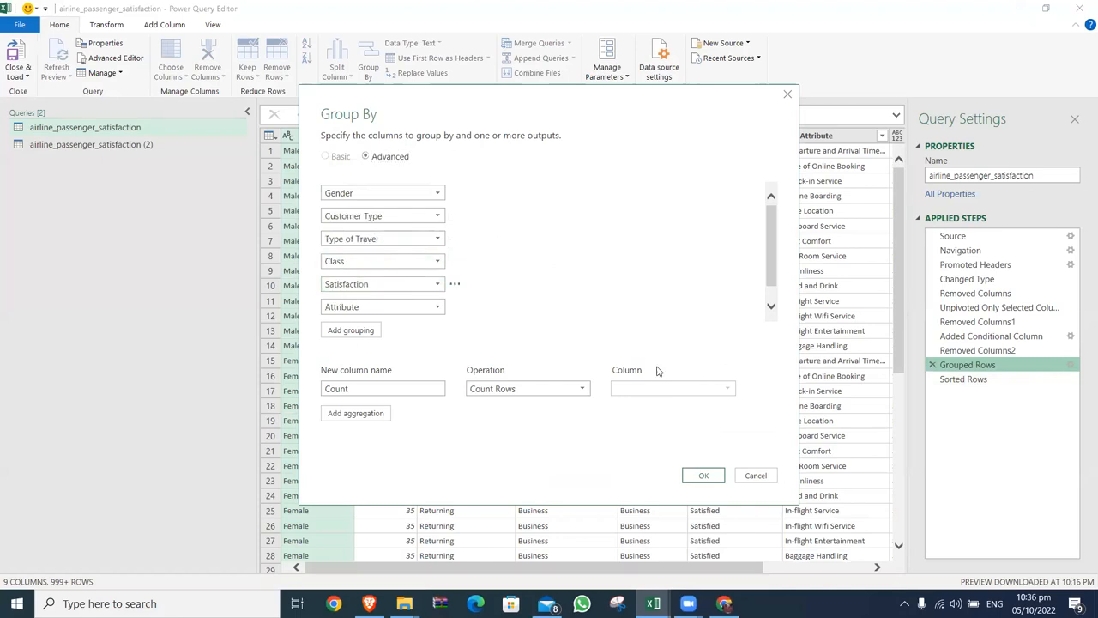
{"action": "left_click", "coordinate": [705, 476]}
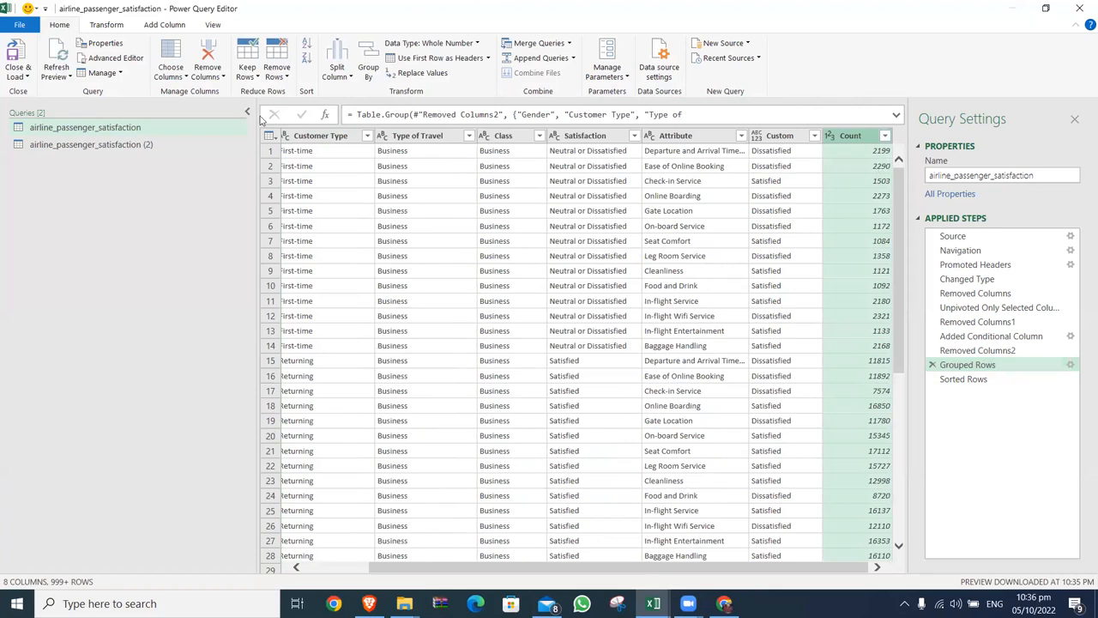
{"action": "left_click", "coordinate": [24, 76]}
{"action": "left_click", "coordinate": [35, 98]}
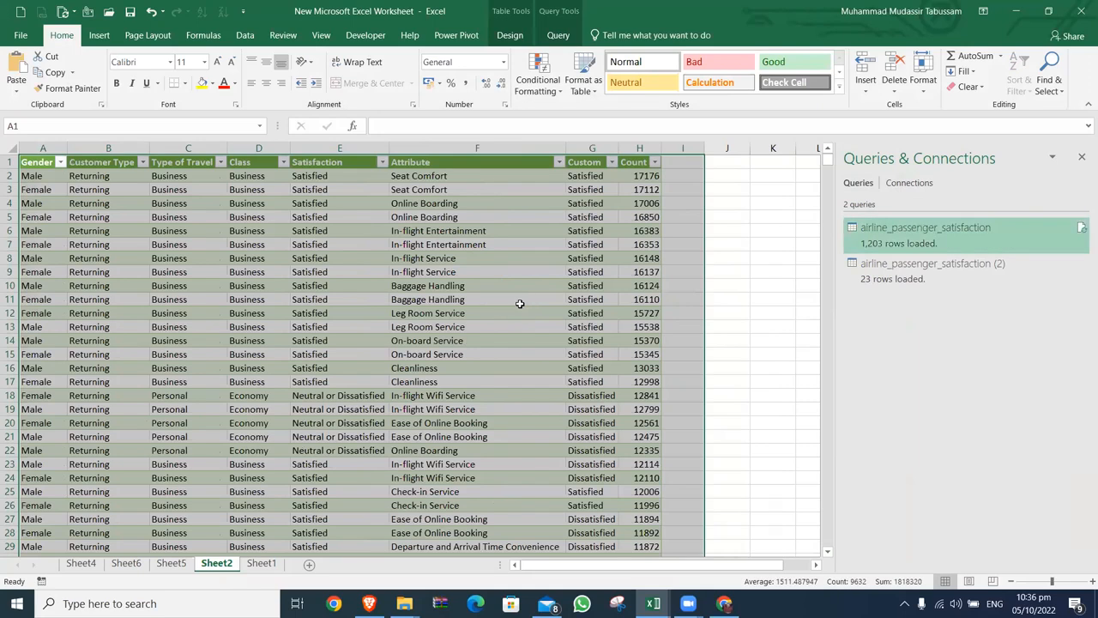
- Delete the airline_passenger_satisfaction (2) query from the workbook
{"action": "left_click", "coordinate": [172, 563]}
{"action": "right_click", "coordinate": [173, 563]}
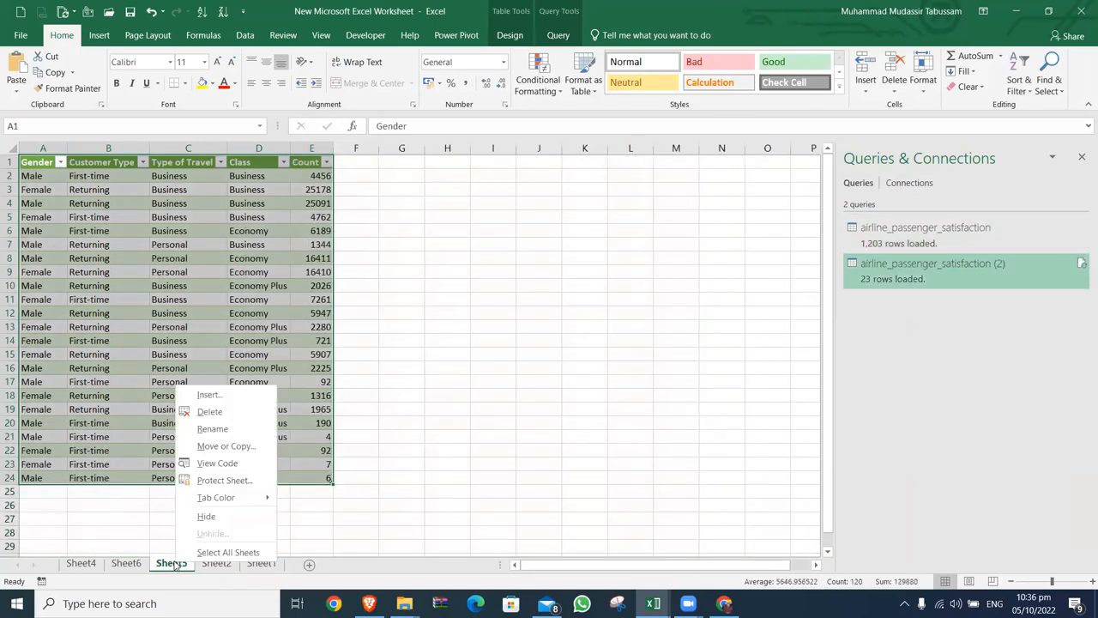
{"action": "right_click", "coordinate": [945, 268]}
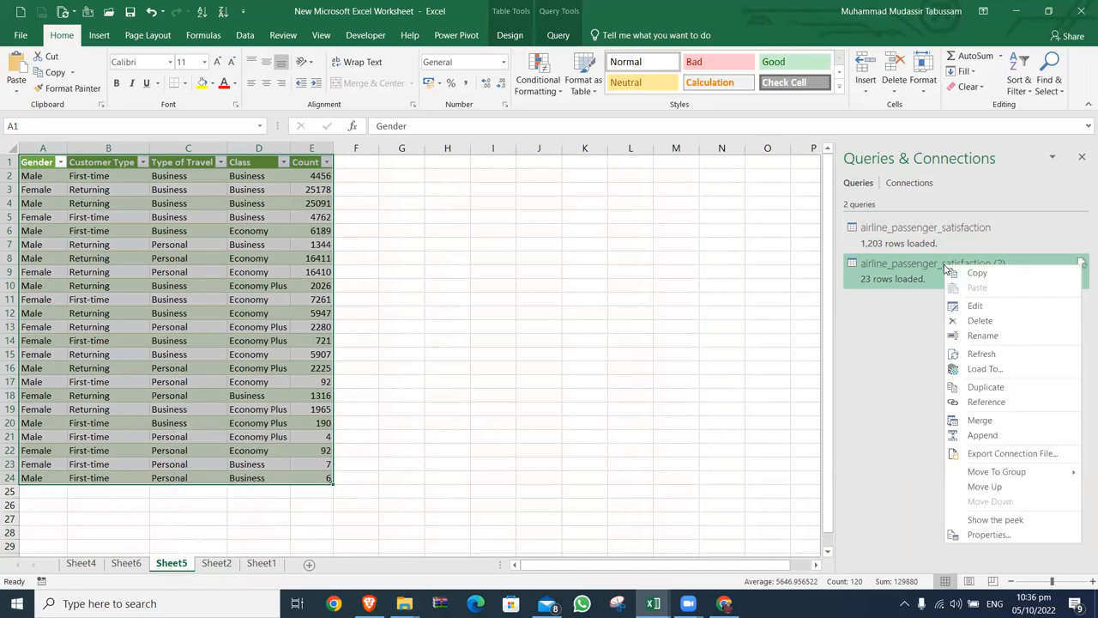
{"action": "left_click", "coordinate": [976, 310]}
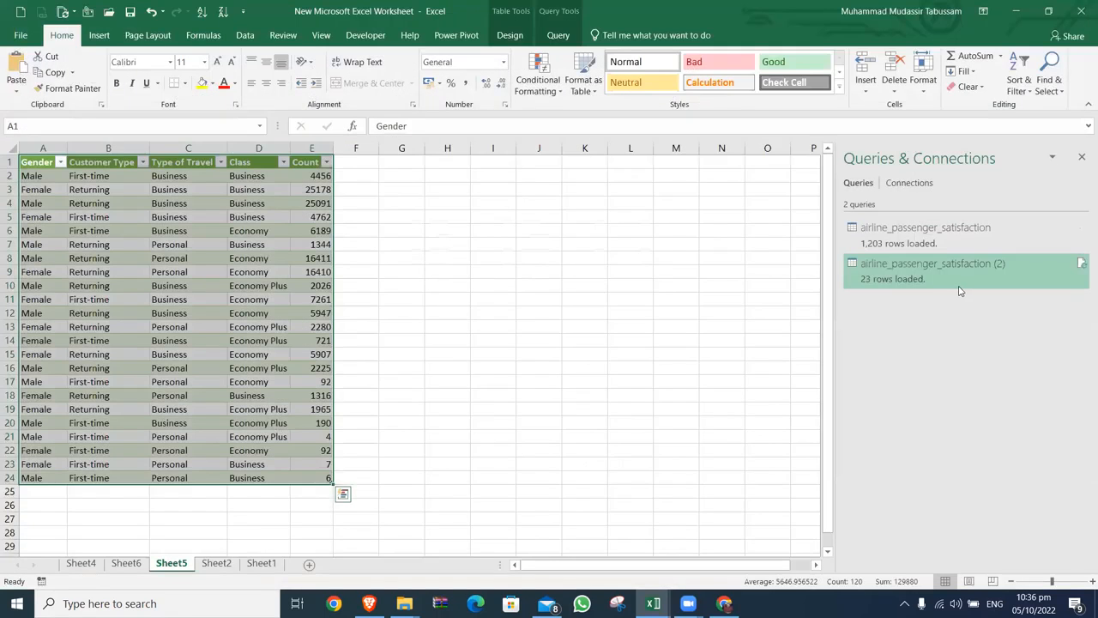
{"action": "right_click", "coordinate": [883, 274]}
{"action": "left_click", "coordinate": [919, 332]}
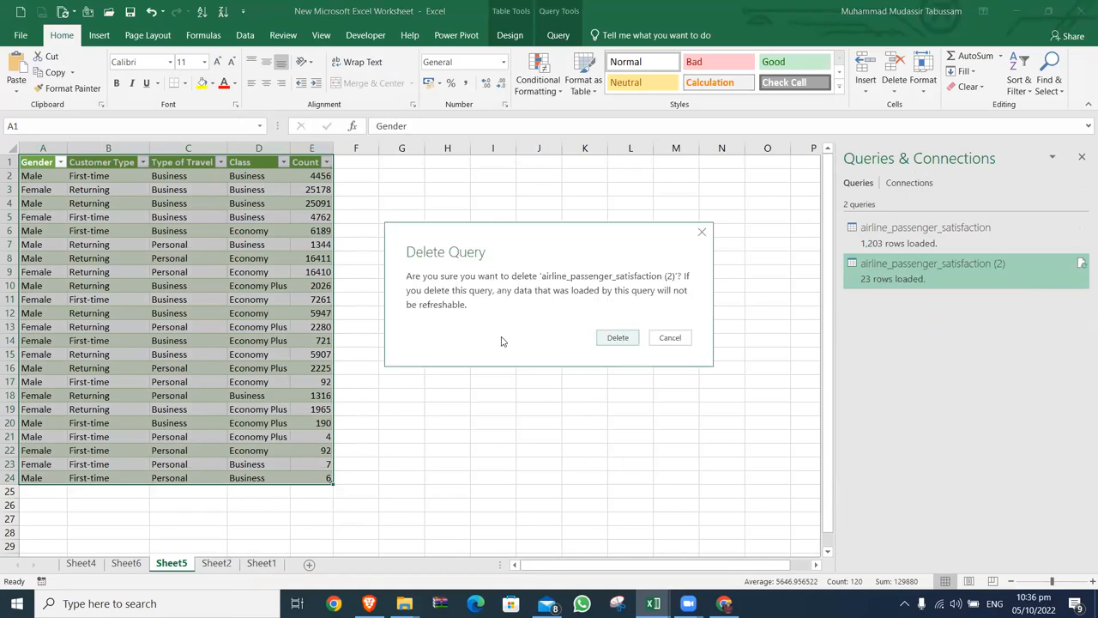
{"action": "left_click", "coordinate": [616, 338]}
- Delete the worksheets Sheet5 and Sheet6
{"action": "left_click", "coordinate": [136, 563]}
{"action": "right_click", "coordinate": [171, 563]}
{"action": "left_click", "coordinate": [198, 420]}
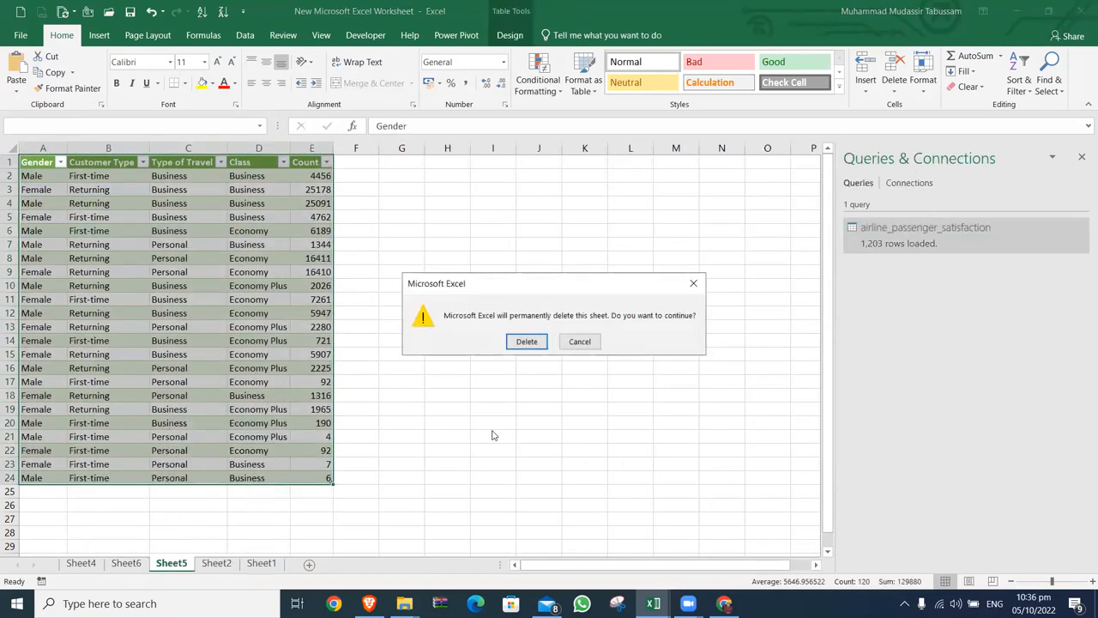
{"action": "left_click", "coordinate": [507, 344]}
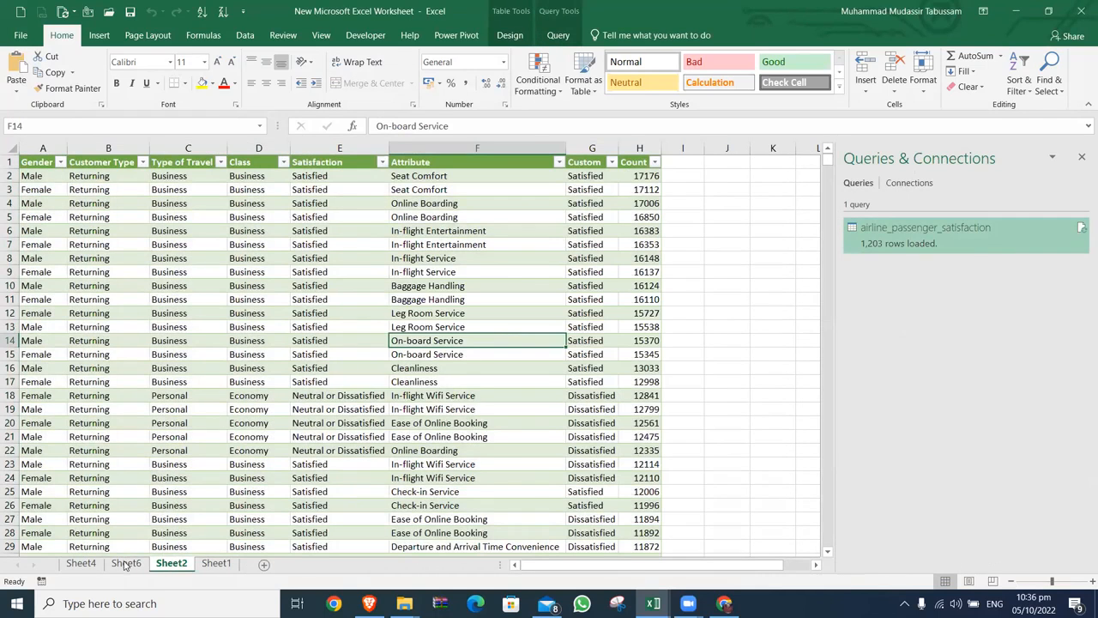
{"action": "right_click", "coordinate": [126, 562]}
{"action": "left_click", "coordinate": [167, 410]}
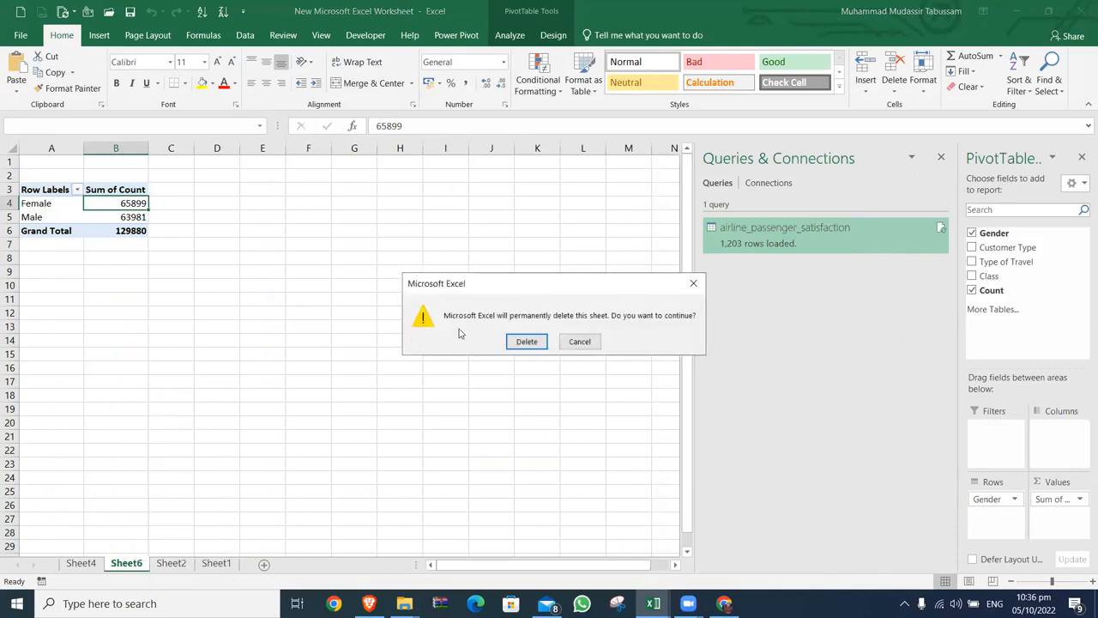
{"action": "left_click", "coordinate": [509, 342]}
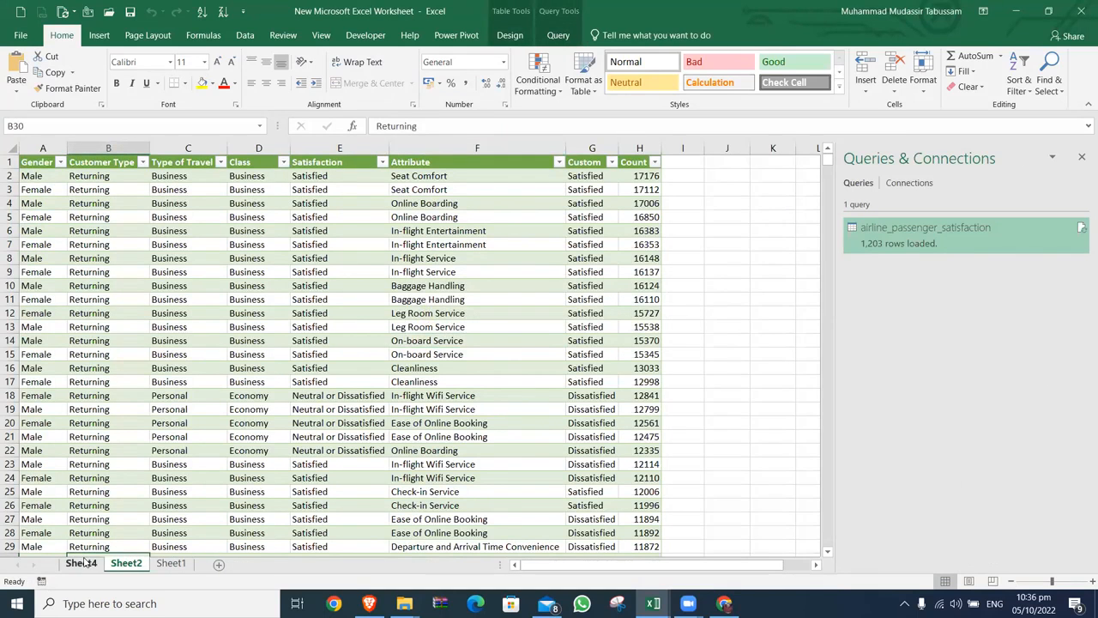
- Delete the worksheets Sheet4 and Sheet1, leaving Sheet2 in place
{"action": "right_click", "coordinate": [83, 562]}
{"action": "left_click", "coordinate": [120, 406]}
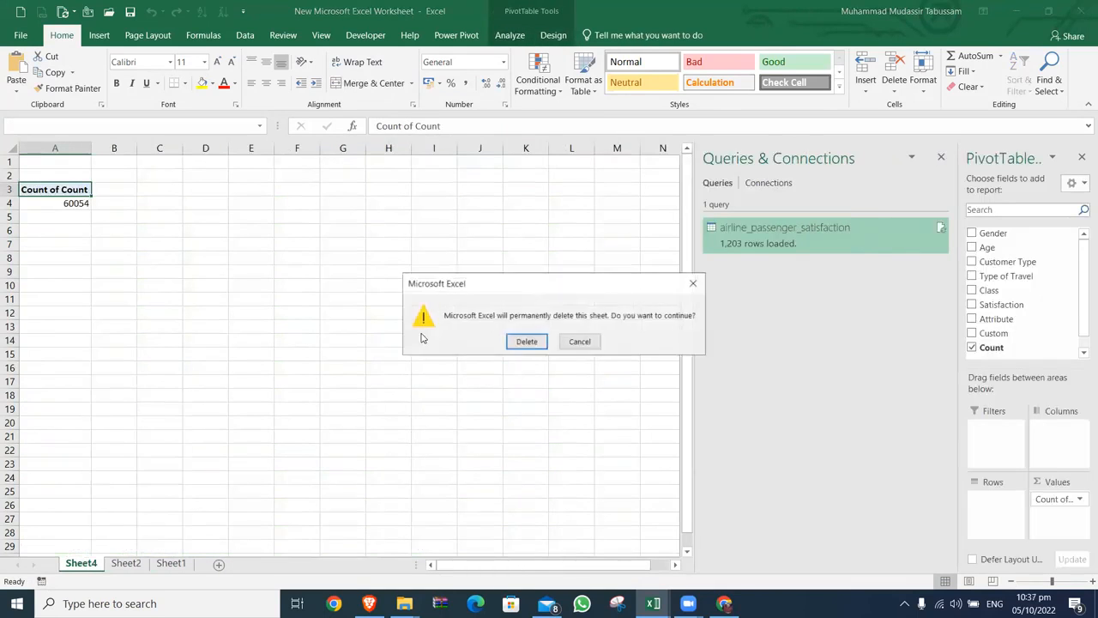
{"action": "left_click", "coordinate": [527, 341]}
{"action": "right_click", "coordinate": [138, 564]}
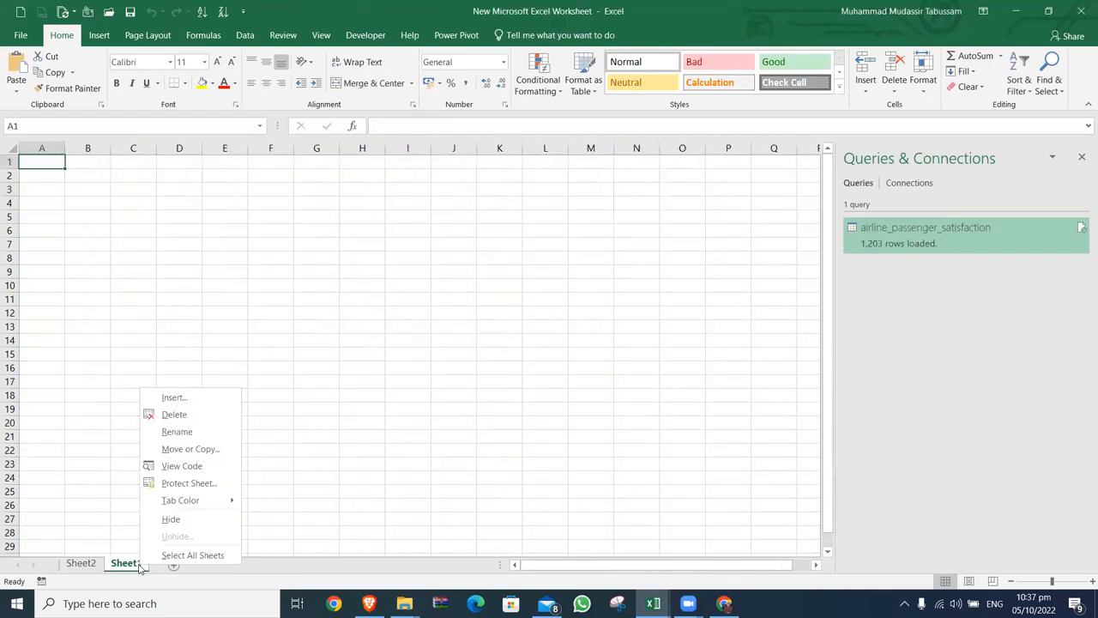
{"action": "left_click", "coordinate": [185, 412]}
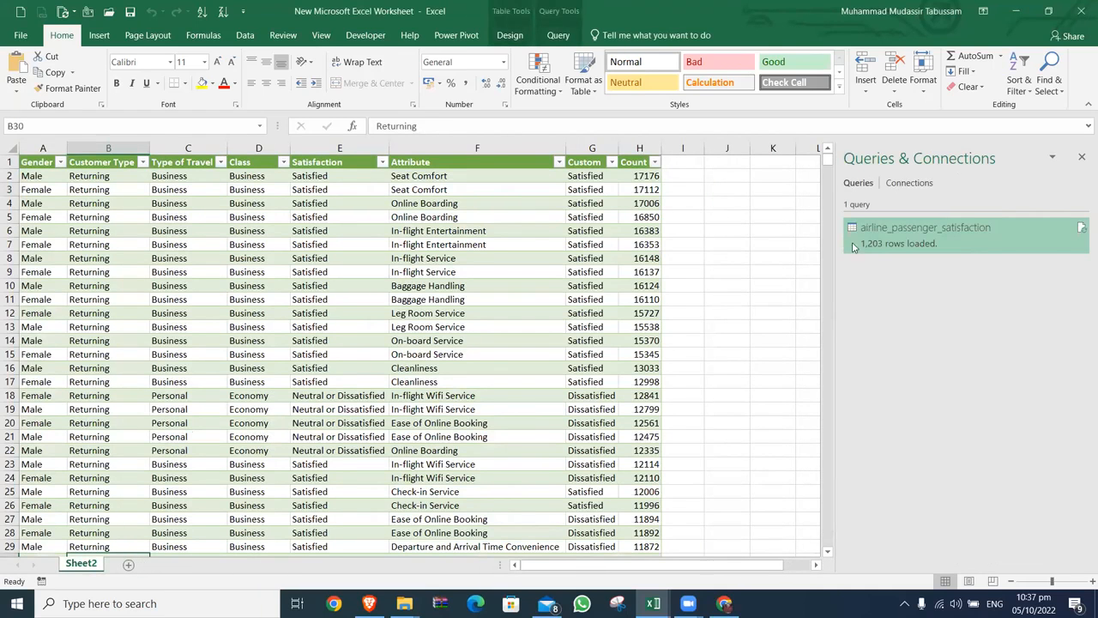
- Select the entire airline passenger satisfaction table on Sheet2, headers included, from A1 to H1204
{"action": "left_click", "coordinate": [59, 203]}
{"action": "key", "text": "ctrl+Up"}
{"action": "key", "text": "ctrl+shift+Right"}
{"action": "key", "text": "ctrl+shift+Down"}
{"action": "key", "text": "shift+Down"}
{"action": "key", "text": "shift+Up"}
{"action": "left_click", "coordinate": [99, 35]}
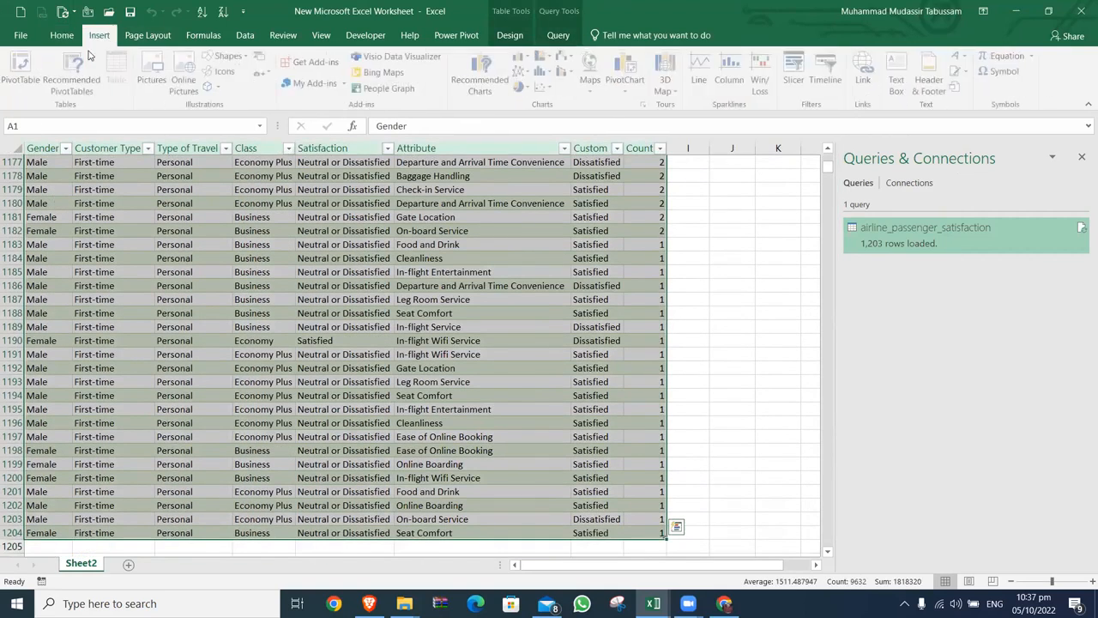
{"action": "left_click", "coordinate": [23, 86]}
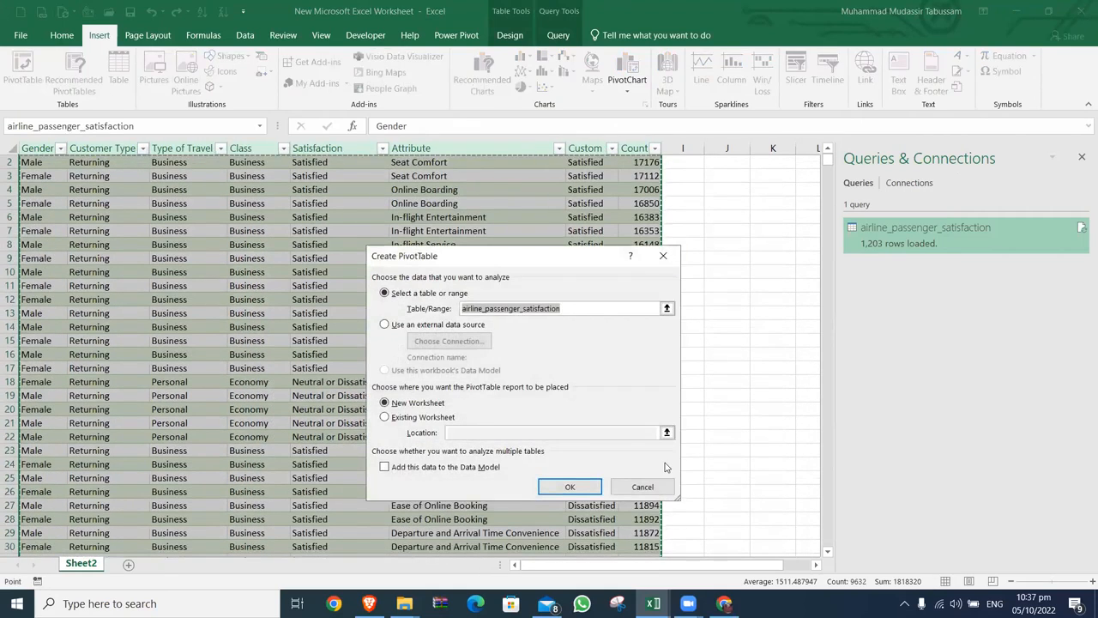
{"action": "left_click", "coordinate": [665, 255]}
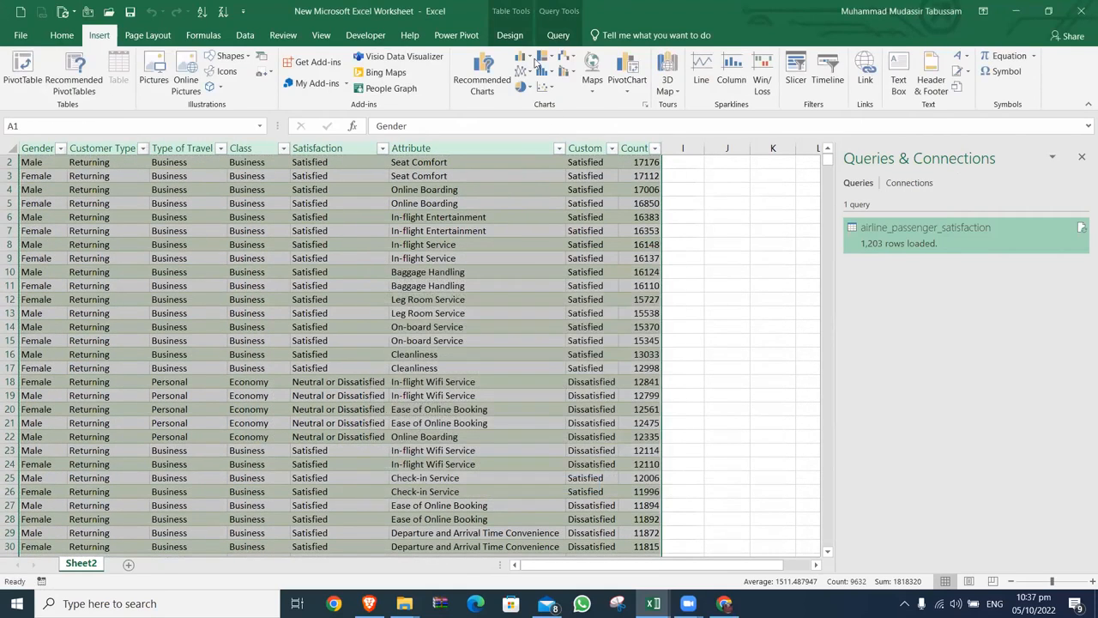
- Create a PivotChart from airline_passenger_satisfaction on a new worksheet, adding the data to the Data Model
{"action": "left_click", "coordinate": [627, 86]}
{"action": "left_click", "coordinate": [632, 108]}
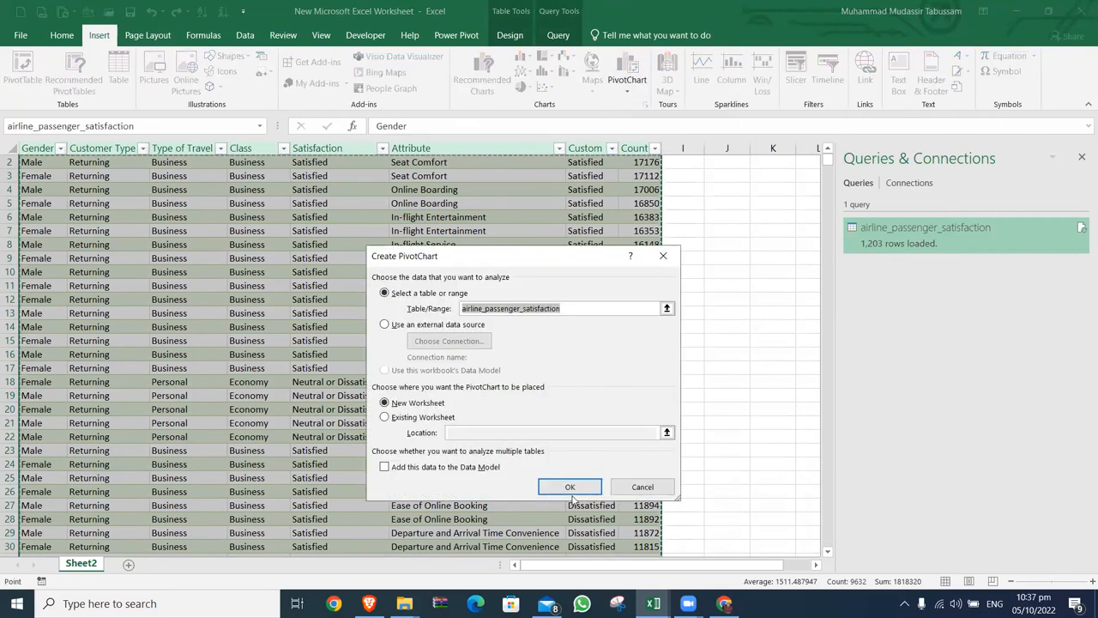
{"action": "left_click", "coordinate": [457, 466]}
{"action": "left_click", "coordinate": [566, 484]}
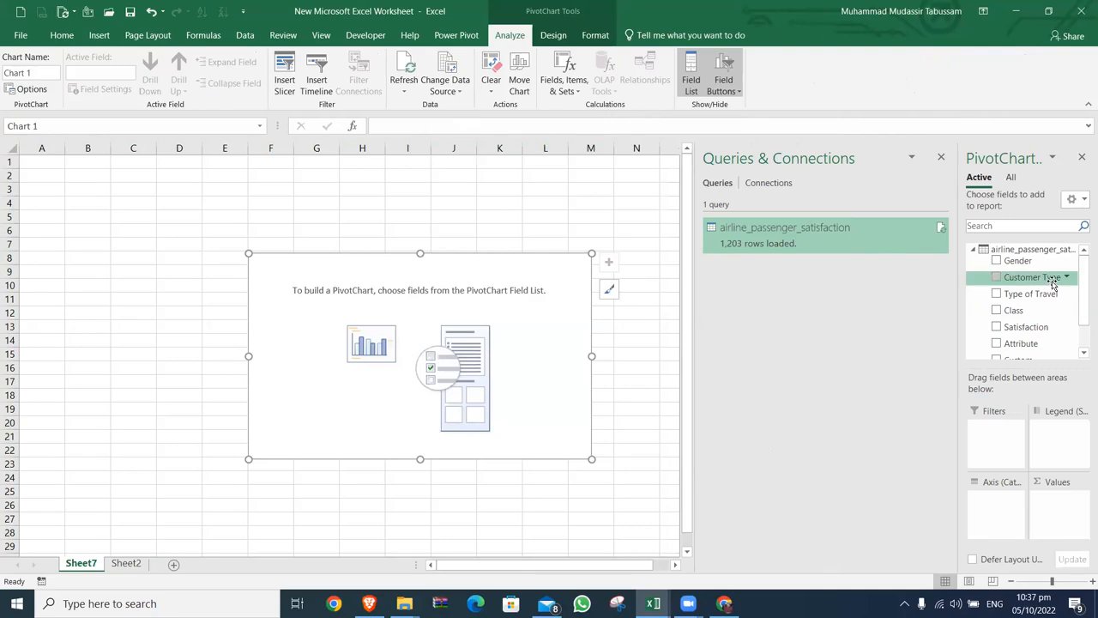
- Try Attribute as the PivotChart's axis field and take it out again
{"action": "scroll", "coordinate": [1081, 294], "scroll_direction": "down", "scroll_amount": 1}
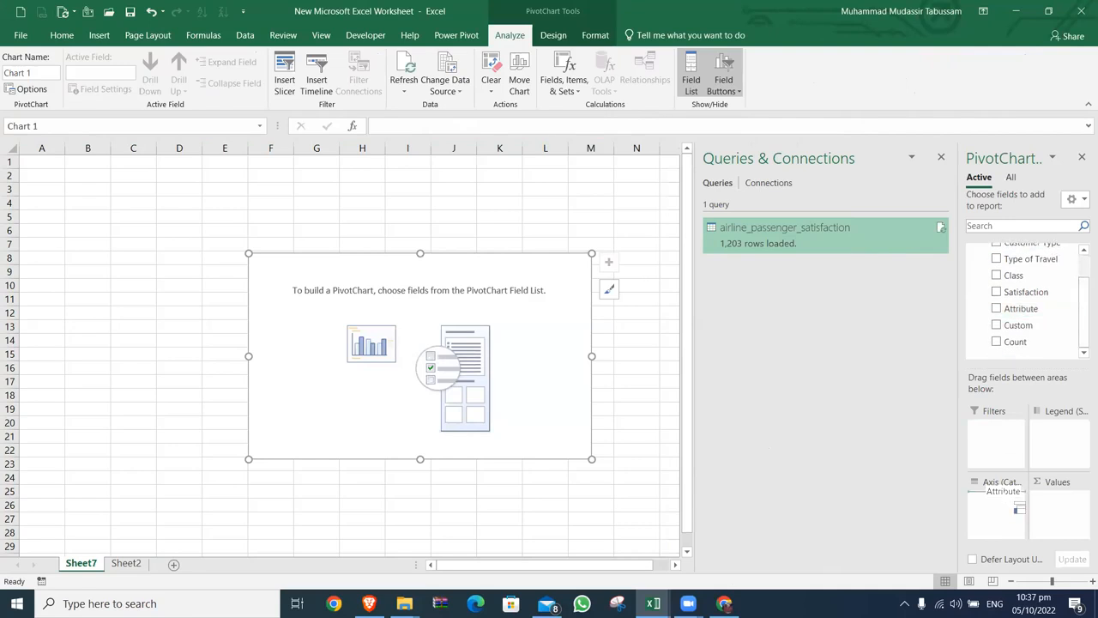
{"action": "left_click_drag", "start_coordinate": [1021, 308], "coordinate": [998, 505]}
{"action": "mouse_move", "coordinate": [1014, 343]}
{"action": "left_mouse_down"}
{"action": "mouse_move", "coordinate": [1057, 515]}
{"action": "mouse_move", "coordinate": [693, 464]}
{"action": "left_mouse_up"}
{"action": "left_click_drag", "start_coordinate": [1053, 499], "coordinate": [943, 468]}
{"action": "scroll", "coordinate": [1030, 292], "scroll_direction": "up", "scroll_amount": 2}
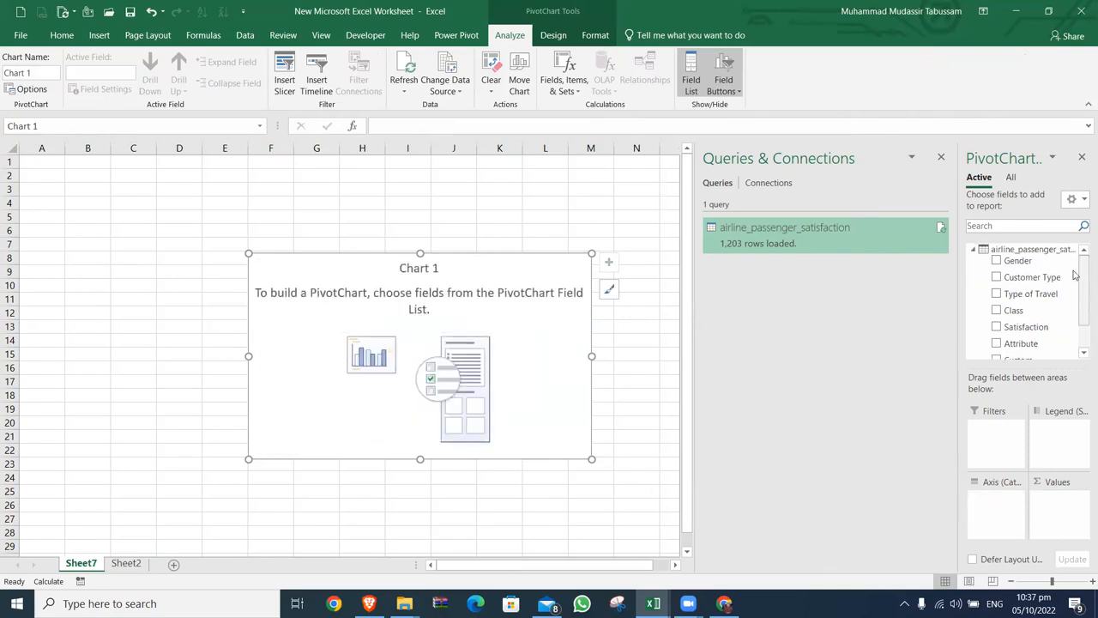
- Plot the sum of Count by Gender in the PivotChart and move the chart to about B2:I17
{"action": "left_click_drag", "start_coordinate": [1034, 268], "coordinate": [998, 508]}
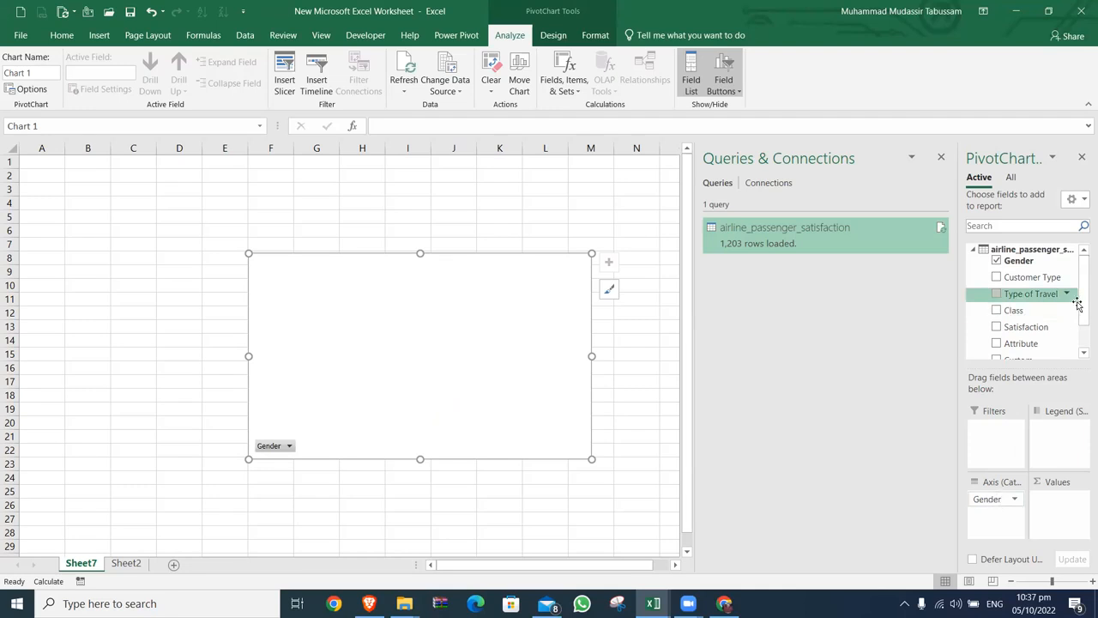
{"action": "scroll", "coordinate": [1083, 309], "scroll_direction": "down", "scroll_amount": 2}
{"action": "left_click_drag", "start_coordinate": [1054, 341], "coordinate": [1054, 484]}
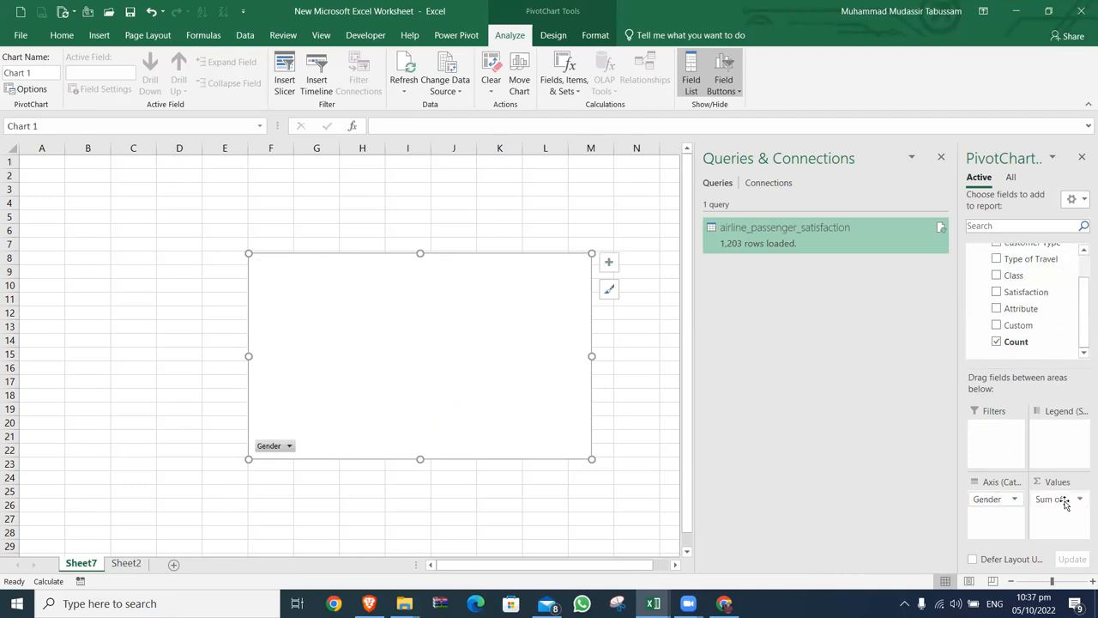
{"action": "left_click_drag", "start_coordinate": [485, 314], "coordinate": [395, 265]}
{"action": "key", "text": "ctrl+z"}
{"action": "left_click_drag", "start_coordinate": [520, 267], "coordinate": [353, 187]}
- Examine the value field settings for Count and the options available for the chart's data series
{"action": "left_click", "coordinate": [1069, 501]}
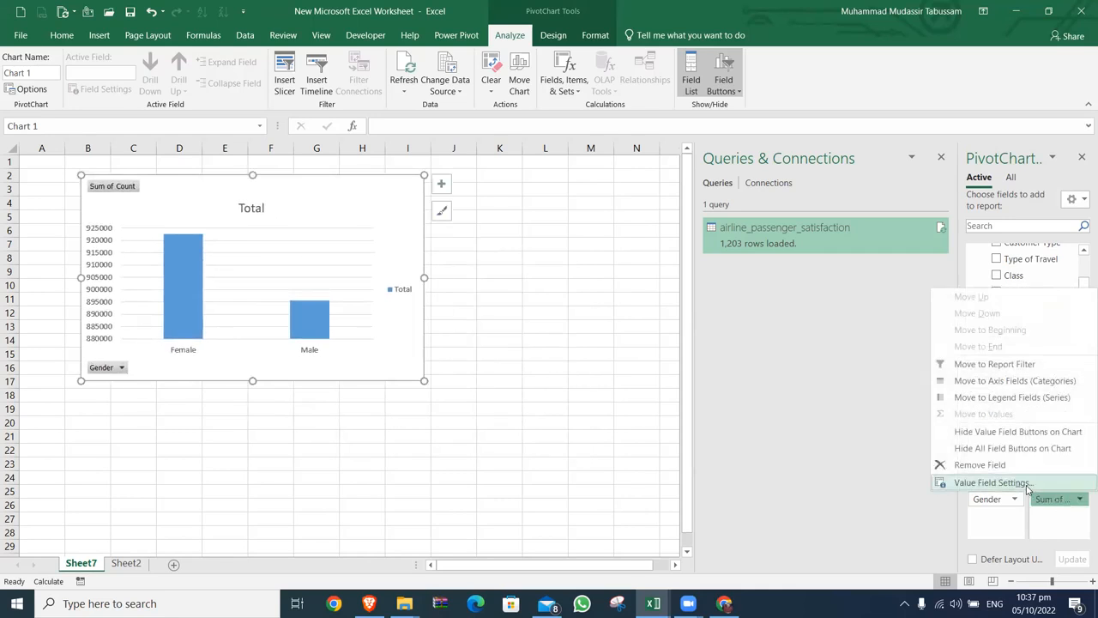
{"action": "left_click", "coordinate": [1055, 483]}
{"action": "left_click", "coordinate": [630, 476]}
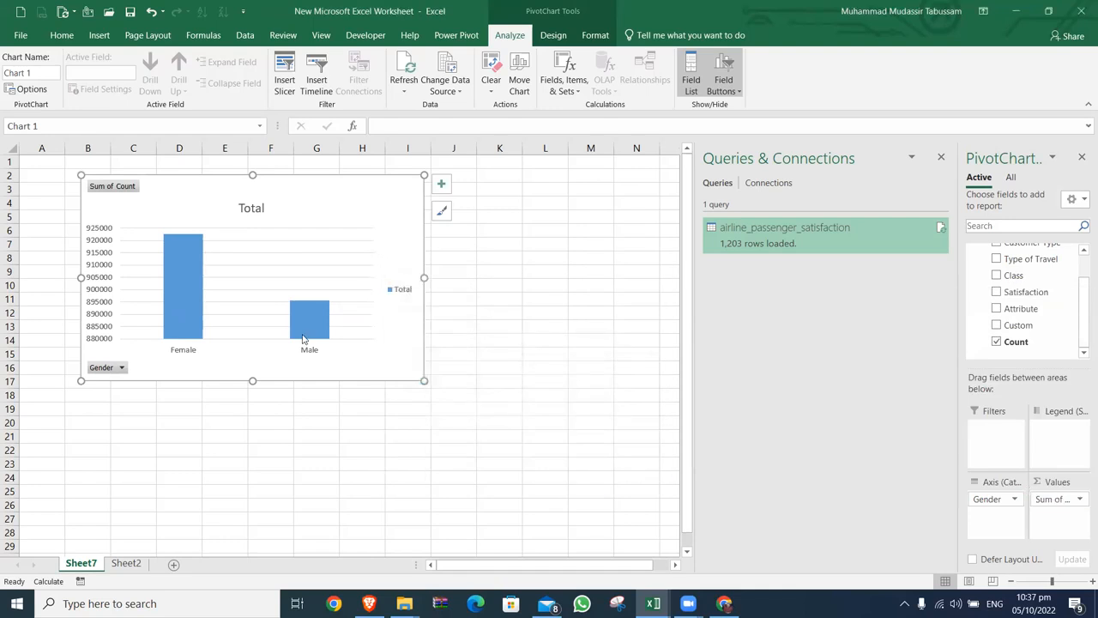
{"action": "right_click", "coordinate": [300, 329]}
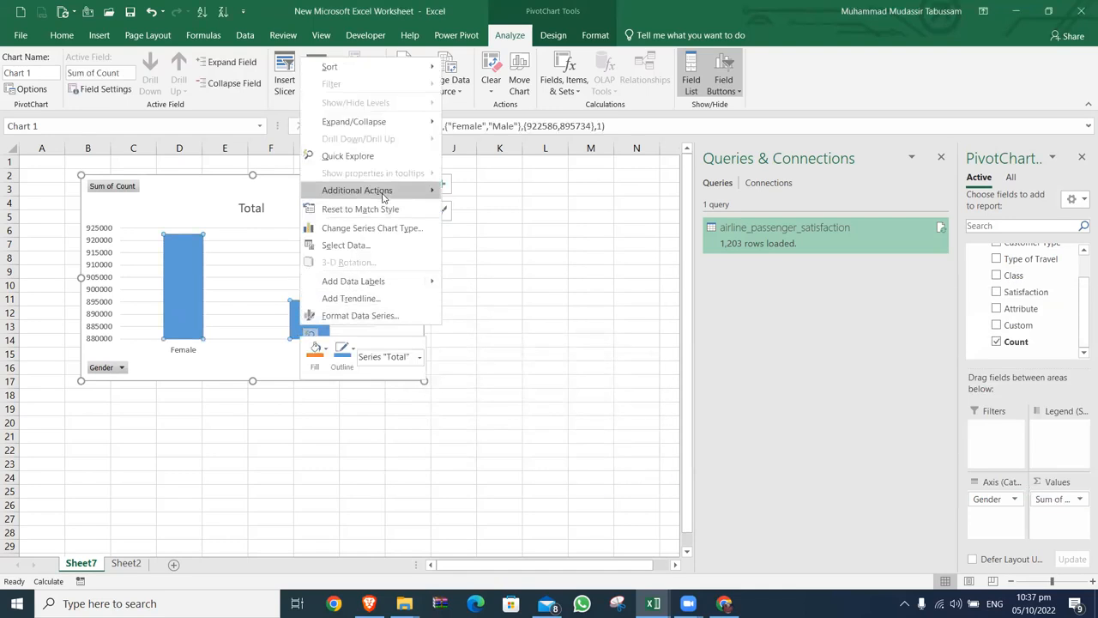
{"action": "left_click", "coordinate": [268, 426]}
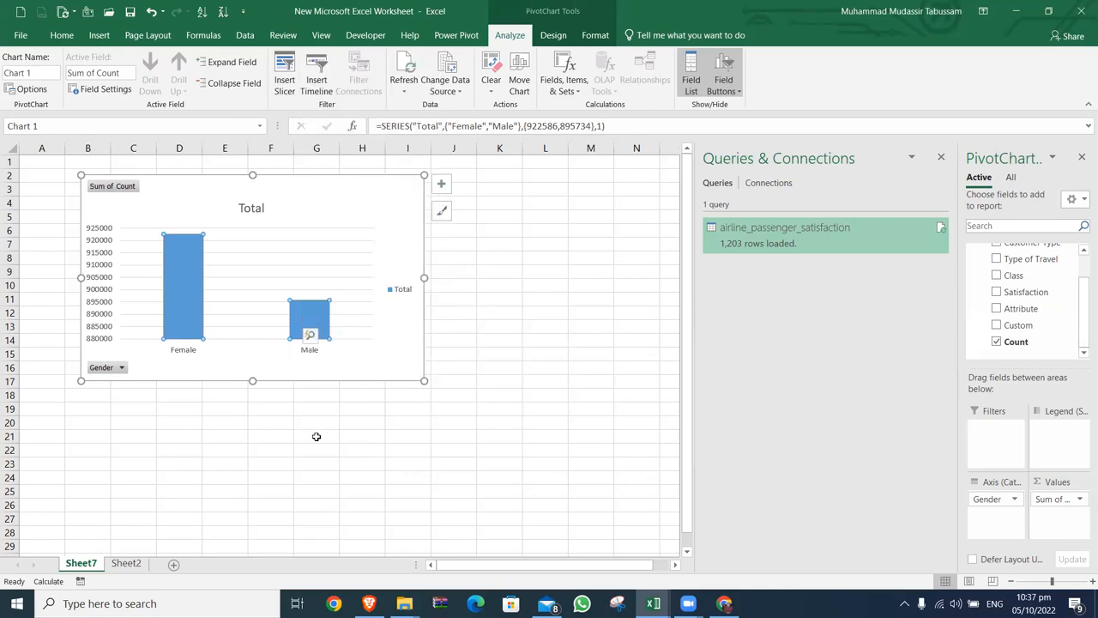
- Delete the PivotChart and the Sheet7 worksheet that holds it
{"action": "left_click", "coordinate": [354, 216]}
{"action": "key", "text": "Delete"}
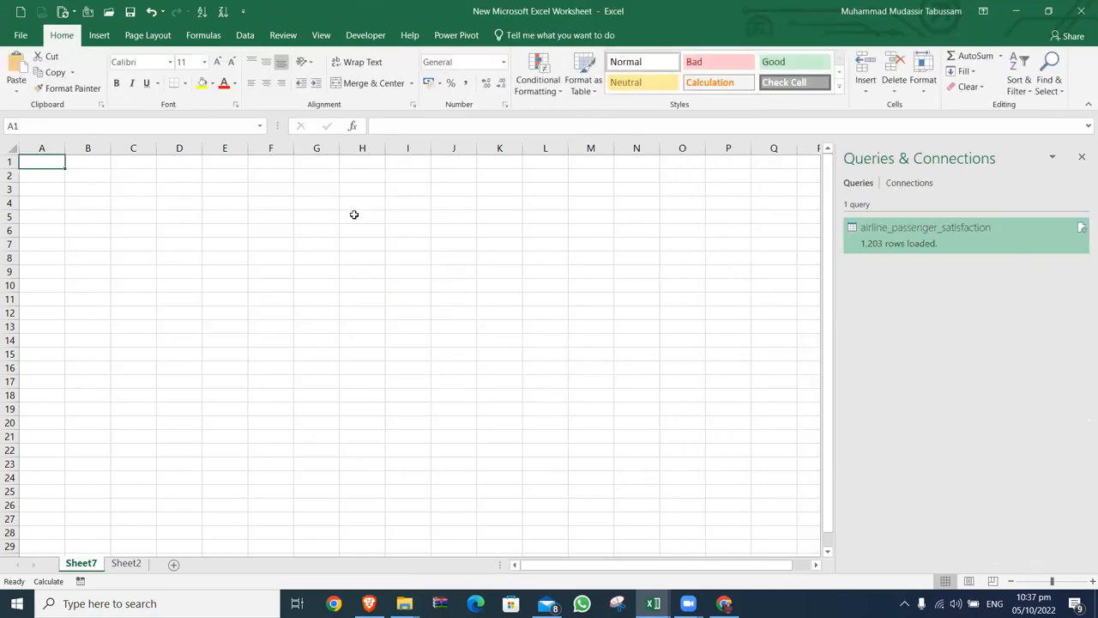
{"action": "right_click", "coordinate": [95, 568]}
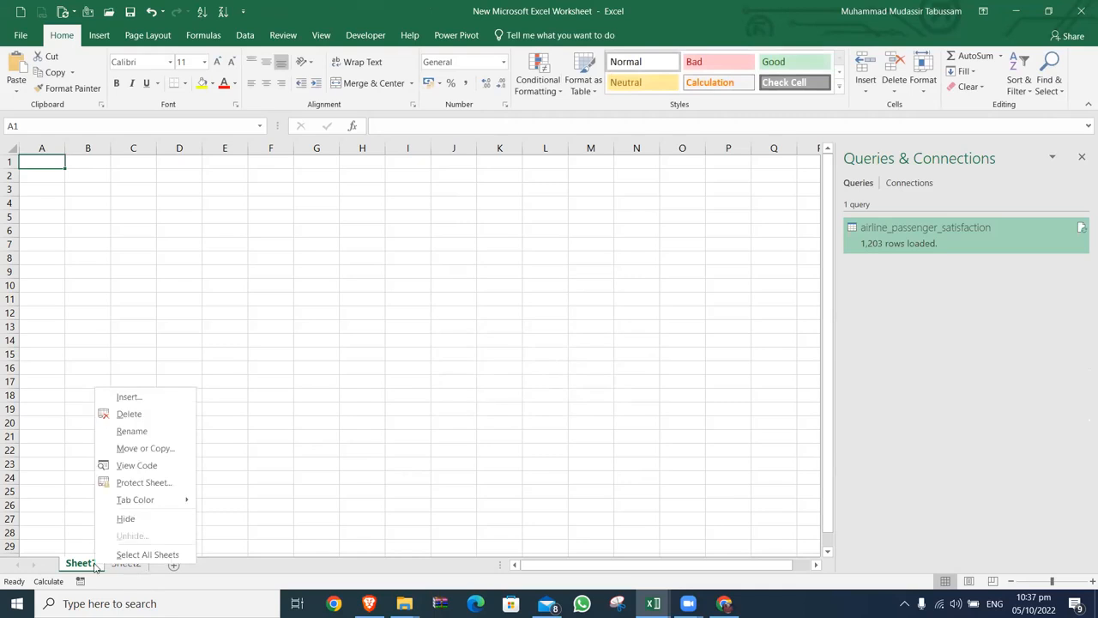
{"action": "left_click", "coordinate": [130, 418]}
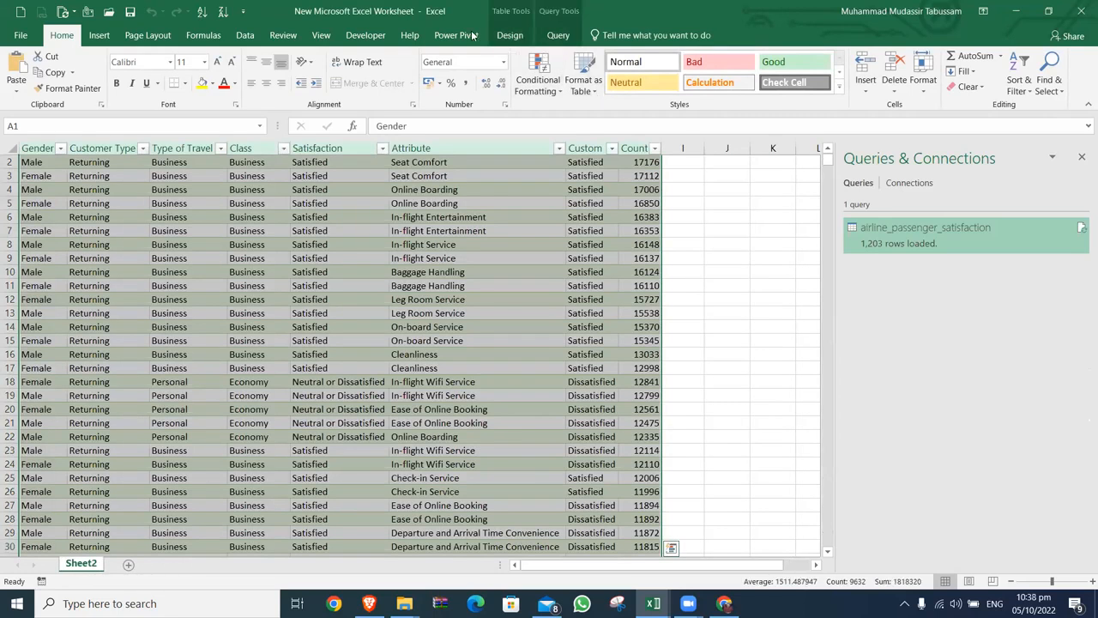
- Create a linked PivotTable and PivotChart on a new worksheet from airline_passenger_satisfaction, showing the sum of Count by Gender
{"action": "left_click", "coordinate": [99, 36]}
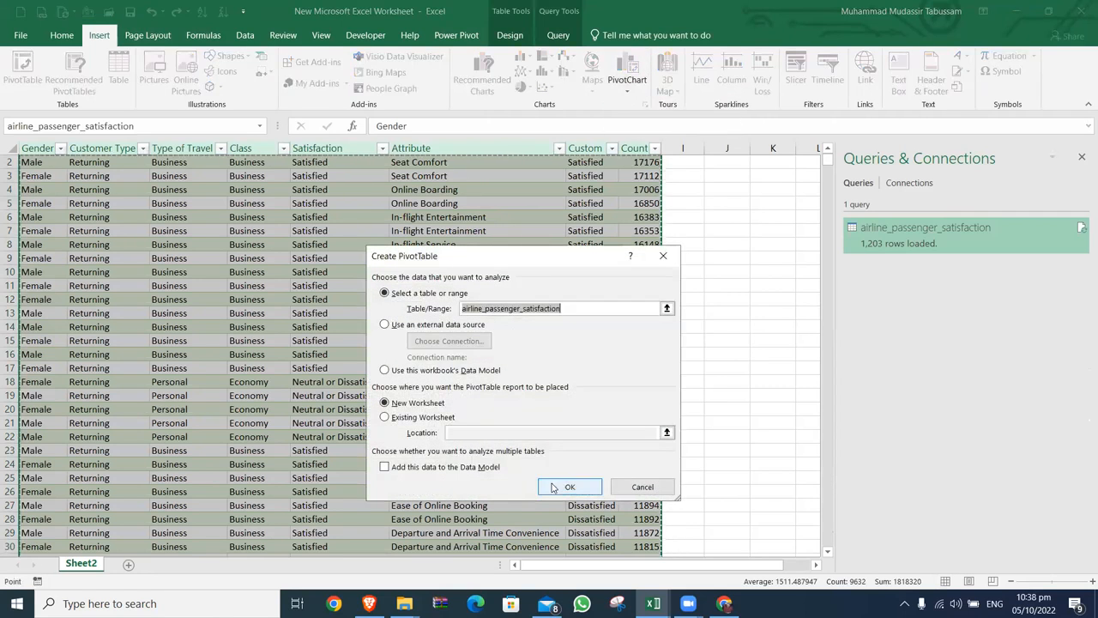
{"action": "left_click", "coordinate": [568, 486]}
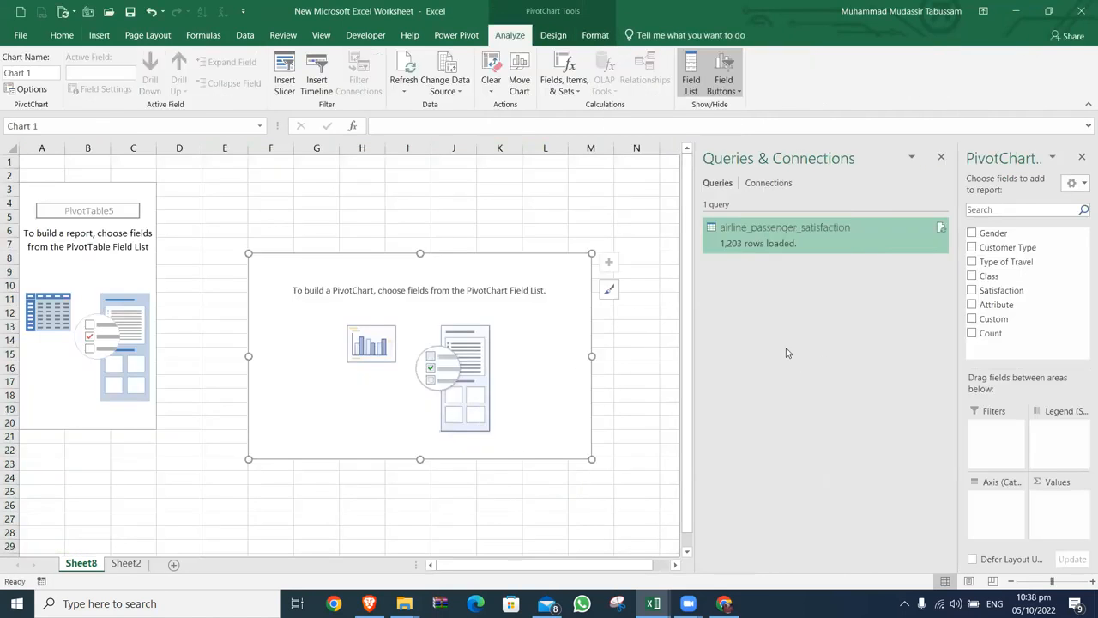
{"action": "left_click", "coordinate": [974, 234]}
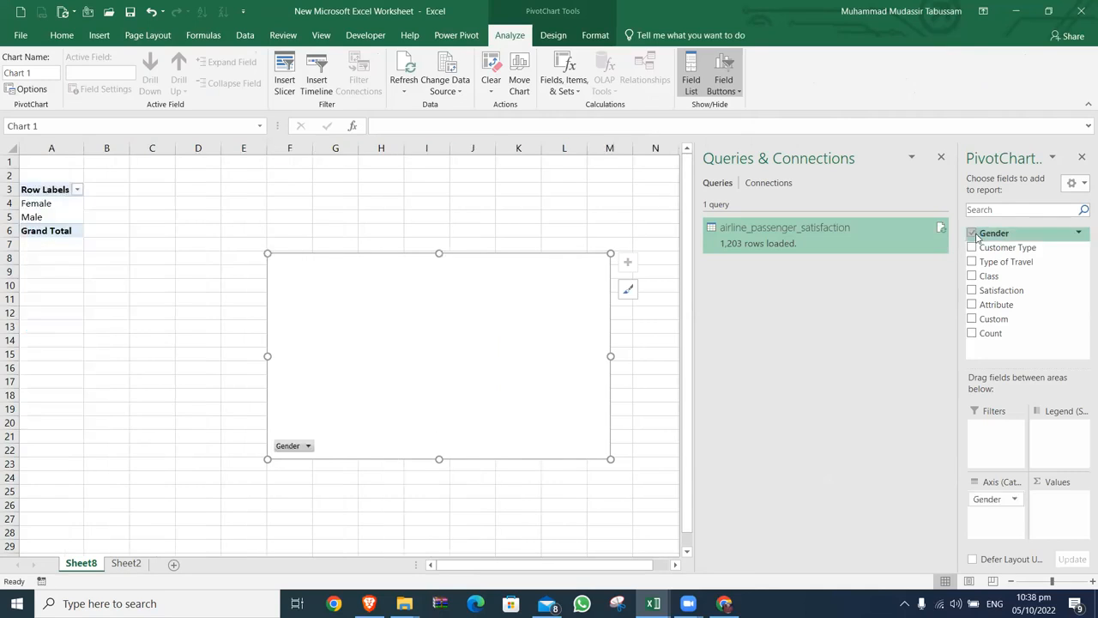
{"action": "left_click", "coordinate": [973, 333]}
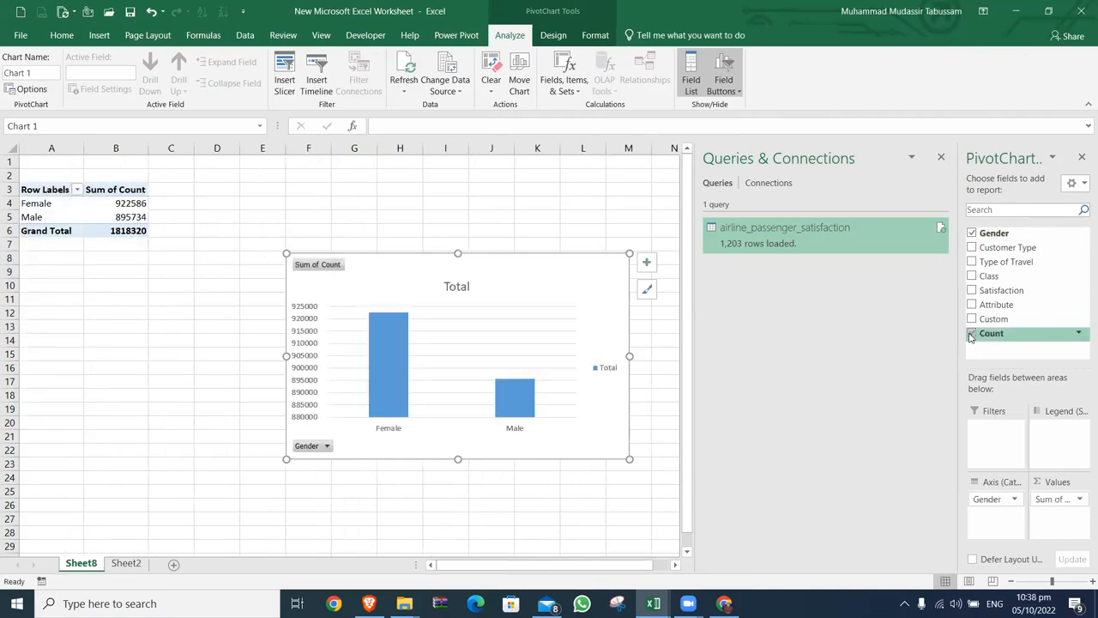
- Show the PivotTable's Sum of Count values as % of Grand Total
{"action": "right_click", "coordinate": [139, 206]}
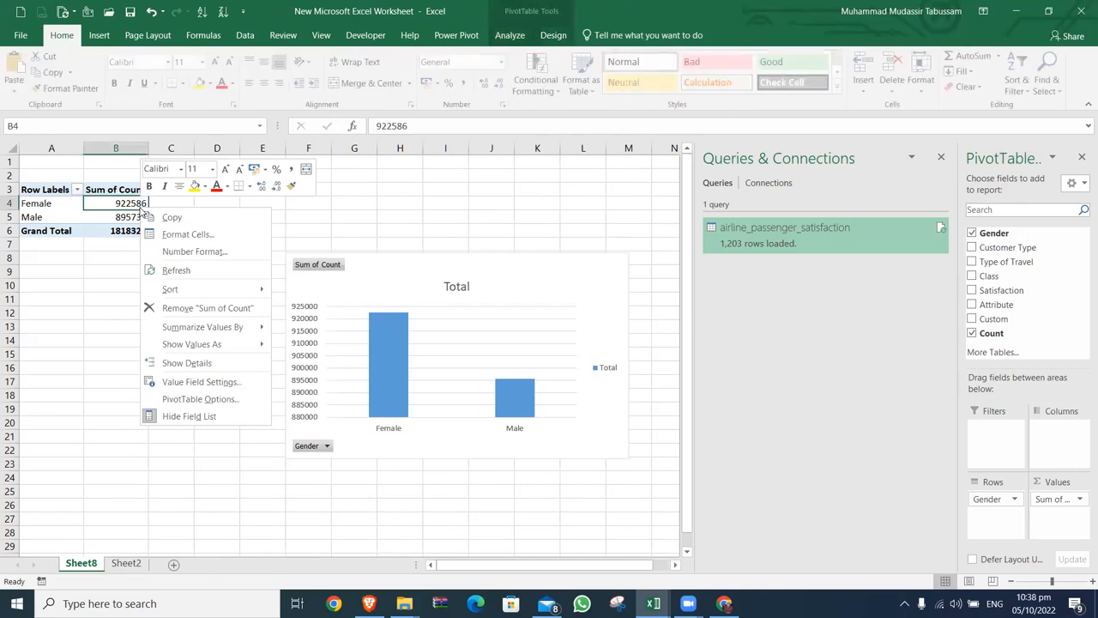
{"action": "mouse_move", "coordinate": [196, 327]}
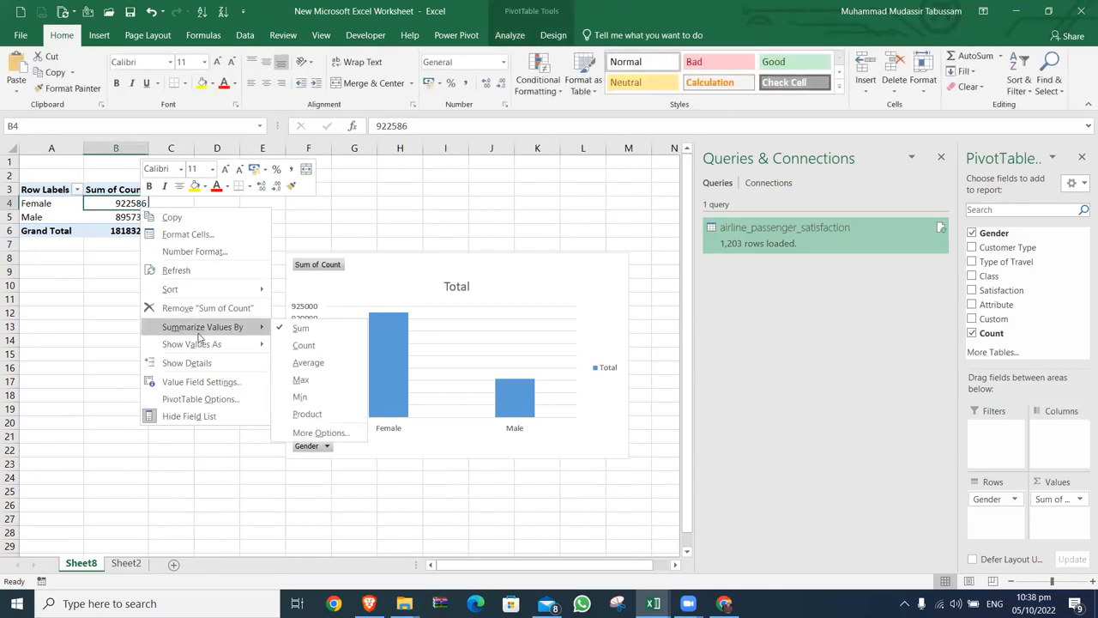
{"action": "left_click", "coordinate": [321, 337]}
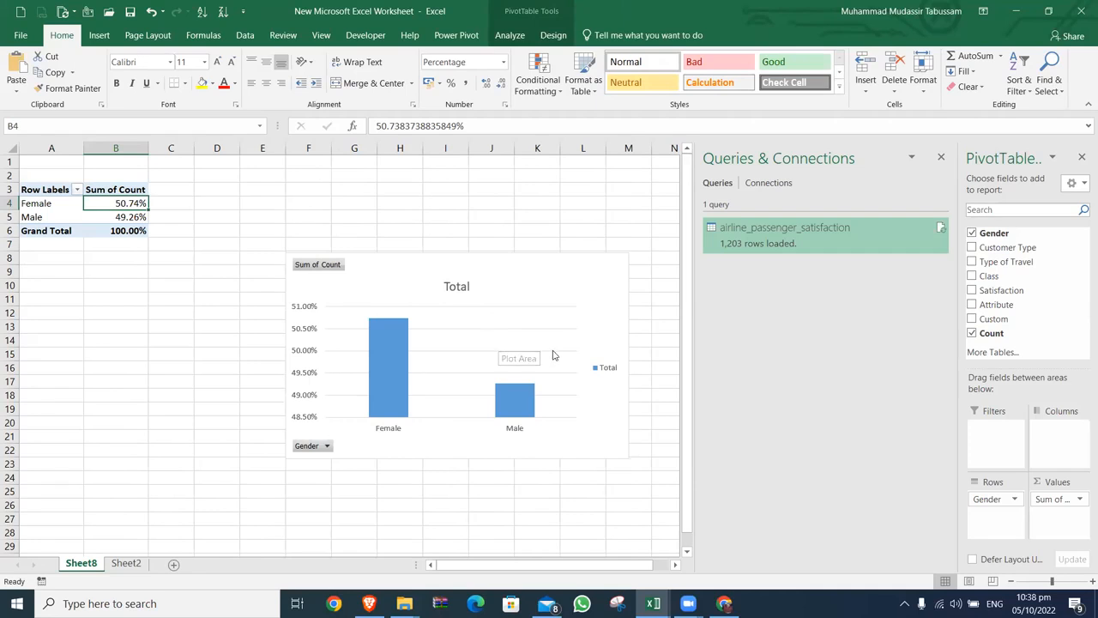
- Add data labels to the bars of the PivotChart
{"action": "left_click", "coordinate": [562, 319]}
{"action": "left_click", "coordinate": [646, 265]}
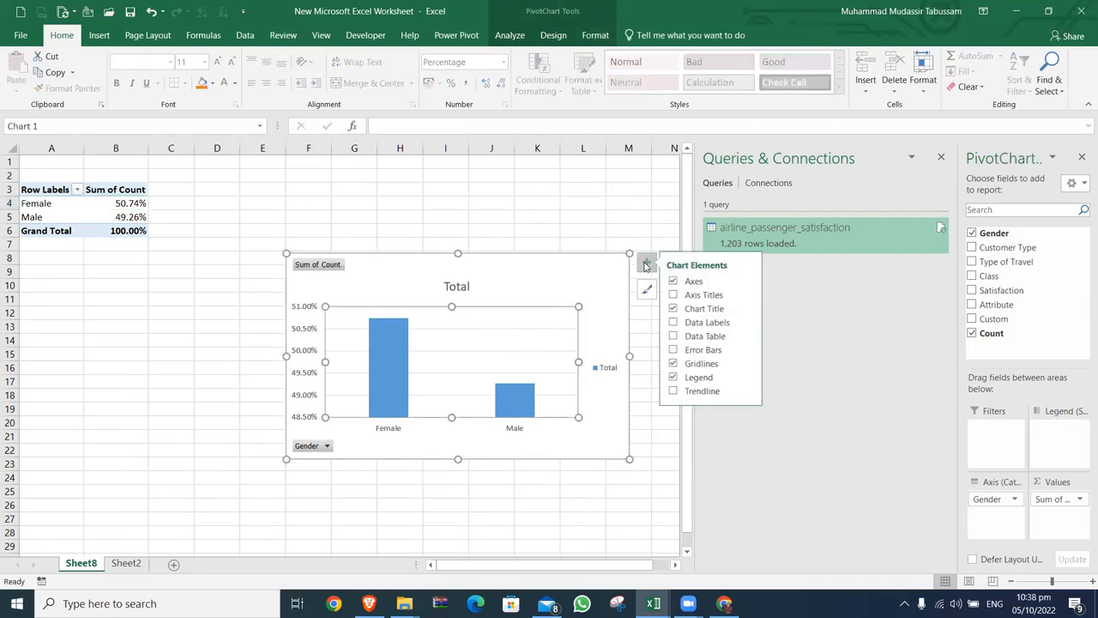
{"action": "left_click", "coordinate": [677, 296]}
{"action": "left_click", "coordinate": [677, 300]}
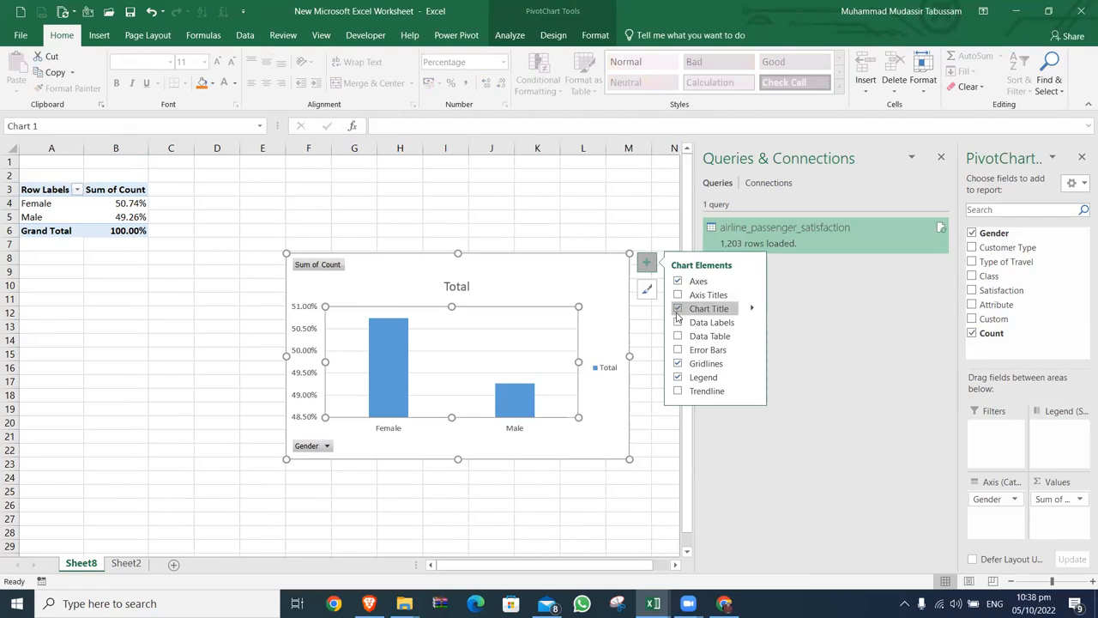
{"action": "left_click", "coordinate": [678, 323]}
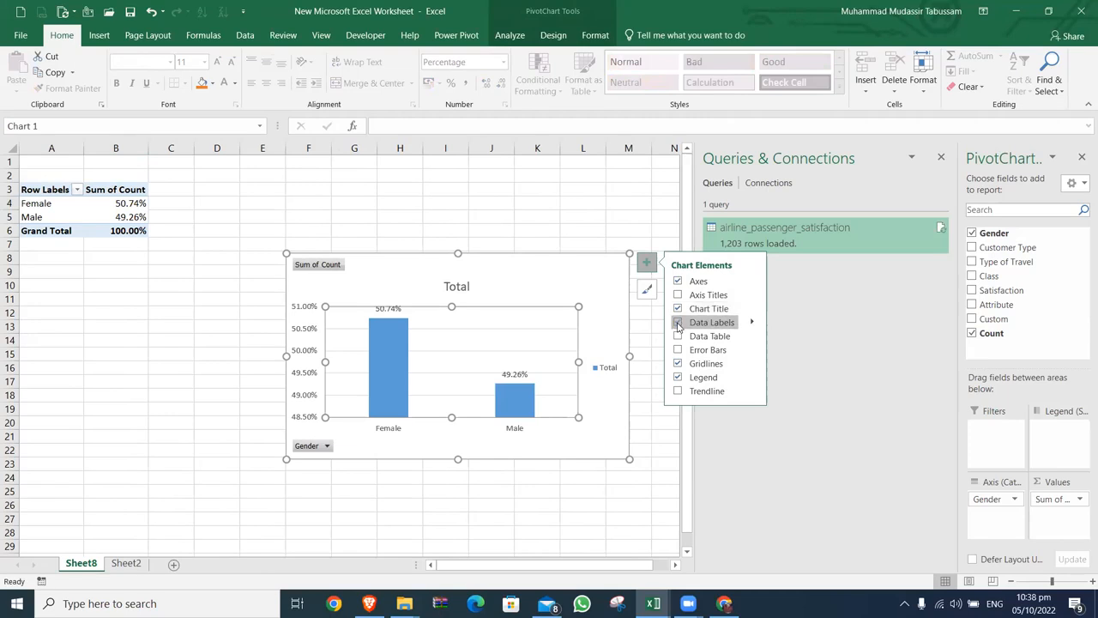
{"action": "left_click", "coordinate": [678, 324]}
{"action": "left_click", "coordinate": [678, 322]}
- Delete the PivotChart's legend, then move and narrow the chart to cover about C1:H16
{"action": "left_click_drag", "start_coordinate": [561, 274], "coordinate": [440, 185]}
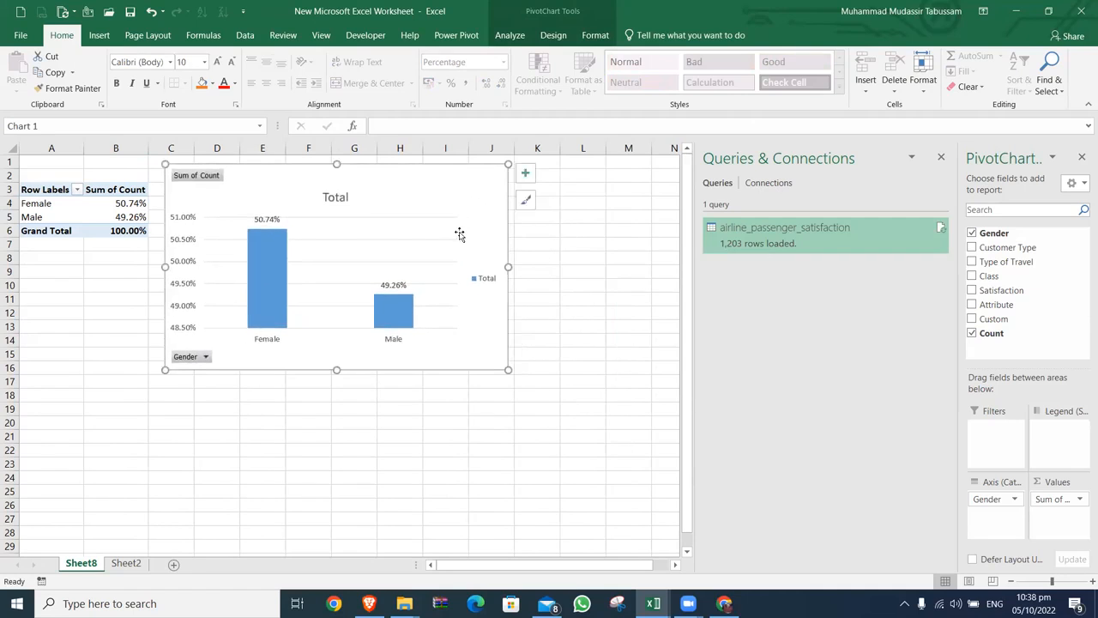
{"action": "left_click", "coordinate": [489, 280]}
{"action": "key", "text": "Delete"}
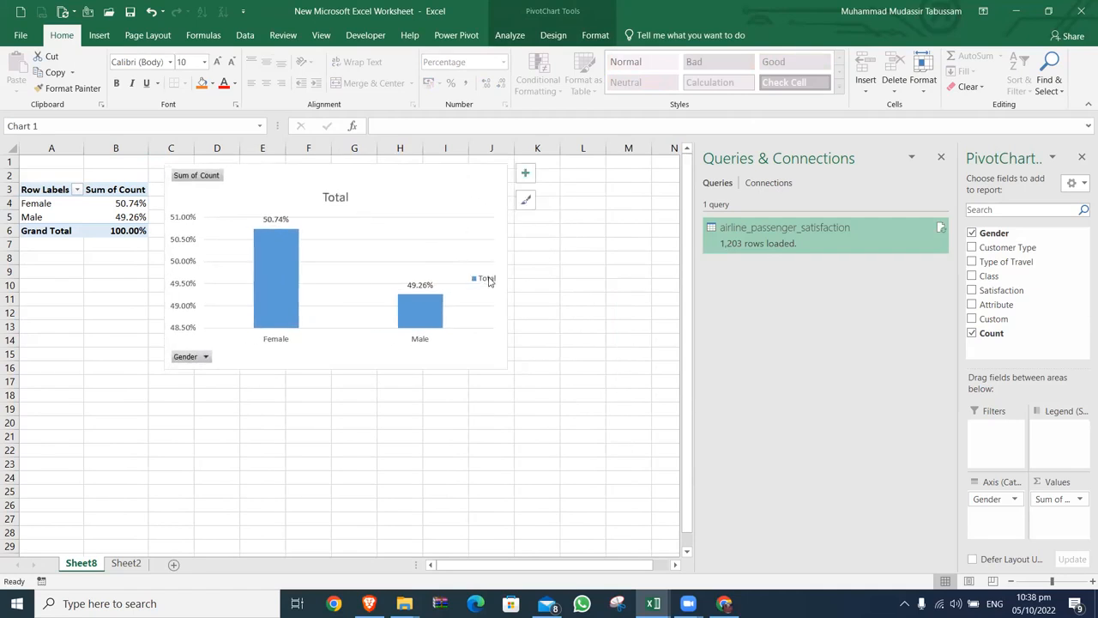
{"action": "left_click_drag", "start_coordinate": [507, 266], "coordinate": [412, 273]}
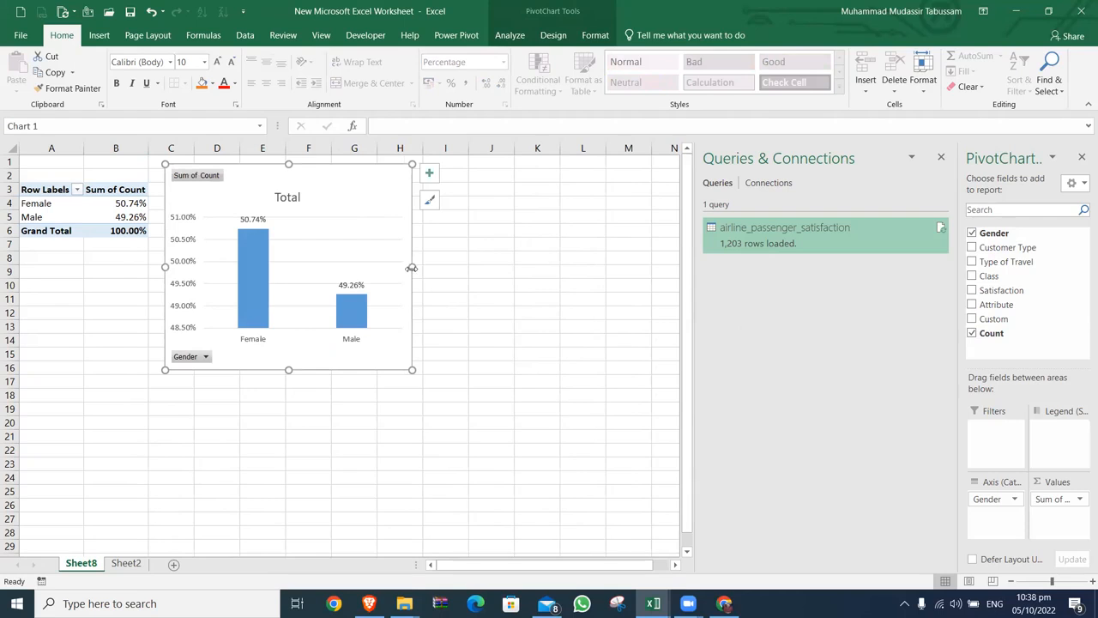
- Move the chart to about E1:J16 and set the Sum of Count values to No Calculation
{"action": "left_click", "coordinate": [1053, 499]}
{"action": "left_click", "coordinate": [1030, 484]}
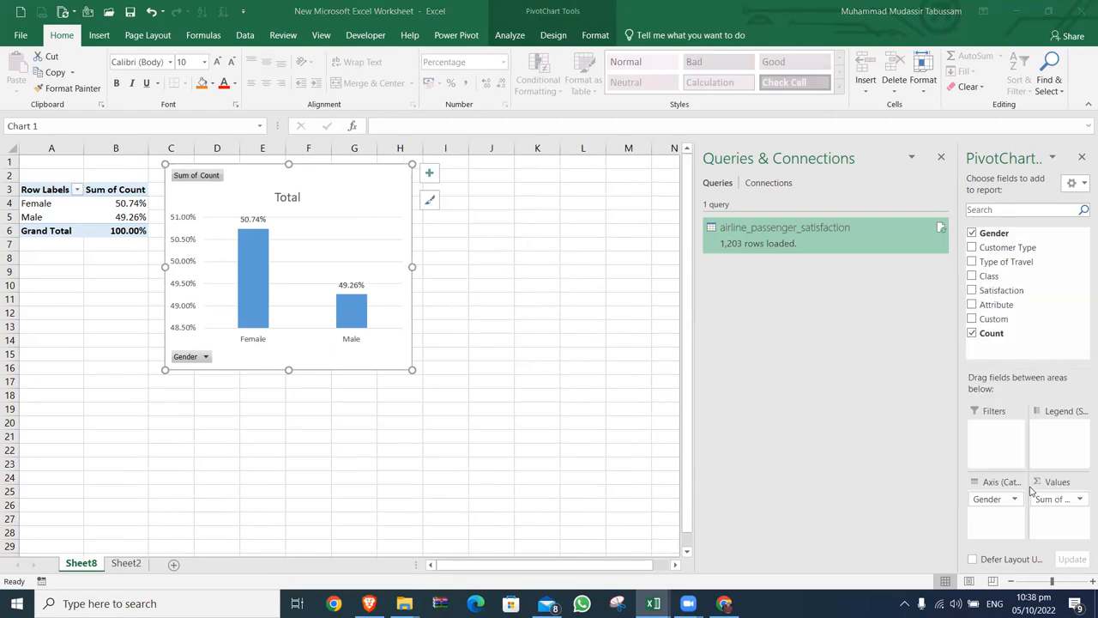
{"action": "left_click", "coordinate": [637, 477]}
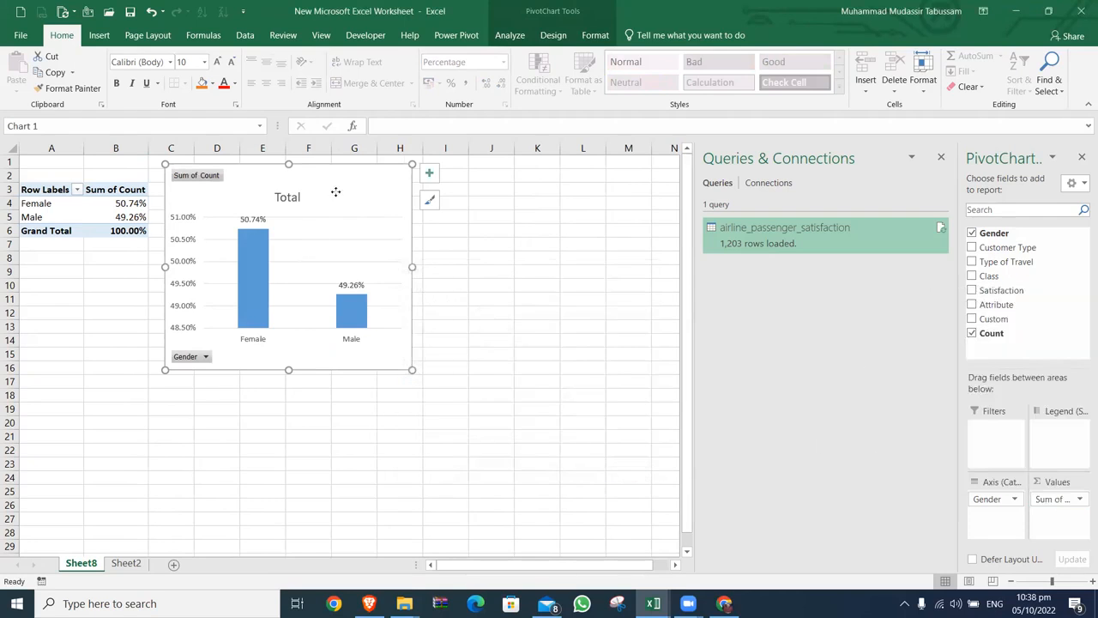
{"action": "left_click_drag", "start_coordinate": [336, 193], "coordinate": [441, 197]}
{"action": "right_click", "coordinate": [140, 205]}
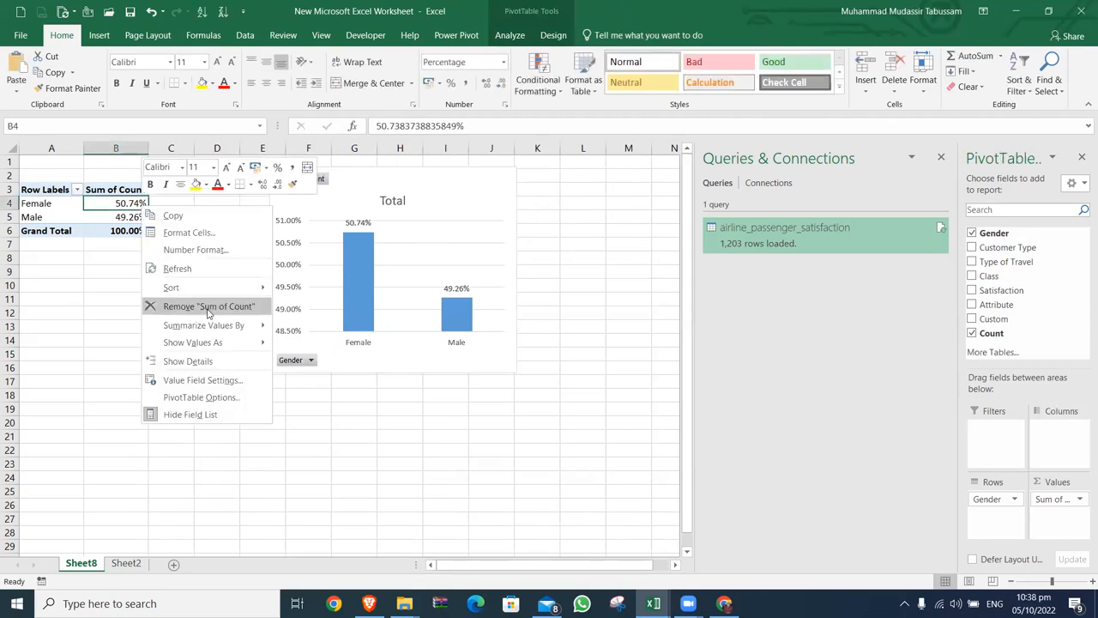
{"action": "mouse_move", "coordinate": [217, 342]}
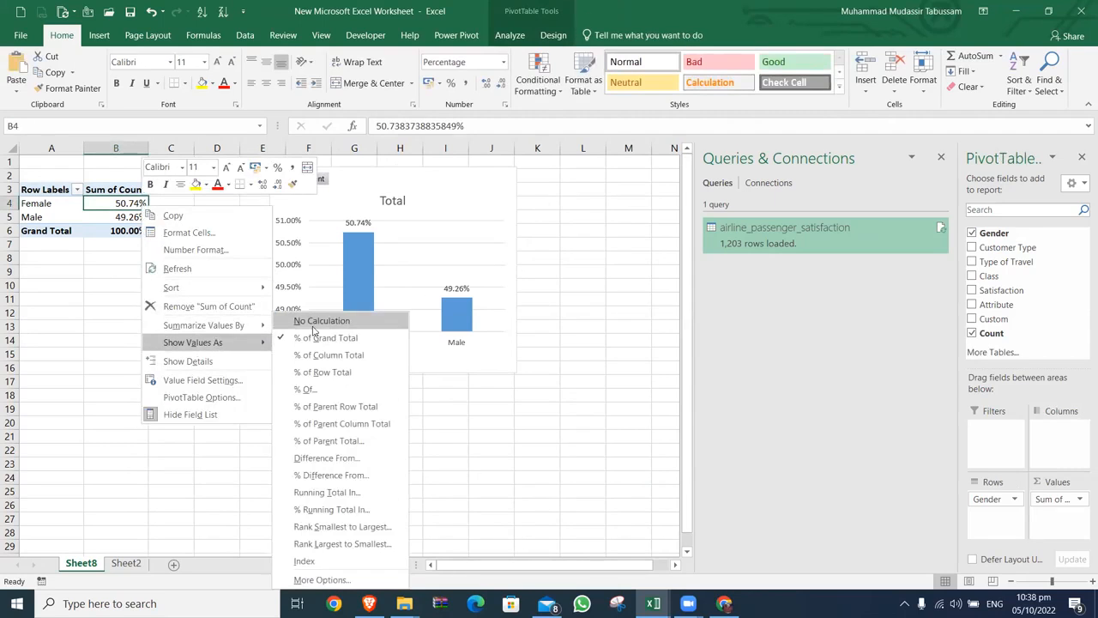
{"action": "left_click", "coordinate": [317, 316]}
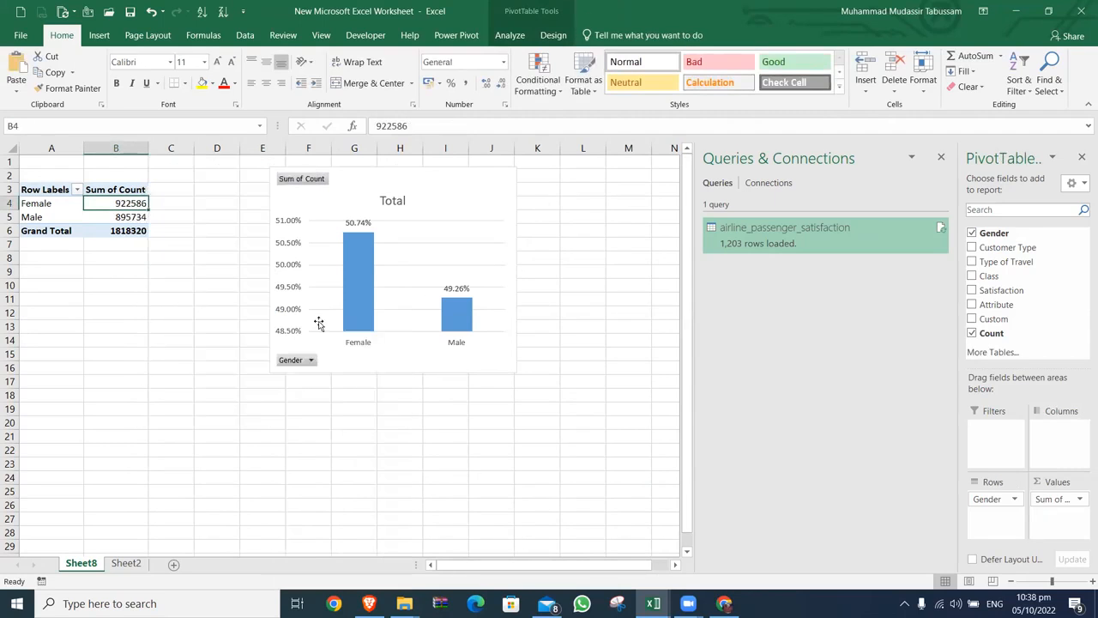
- Check the PivotTable's grand total against the sum of the entire Count column on Sheet2
{"action": "left_click", "coordinate": [129, 230]}
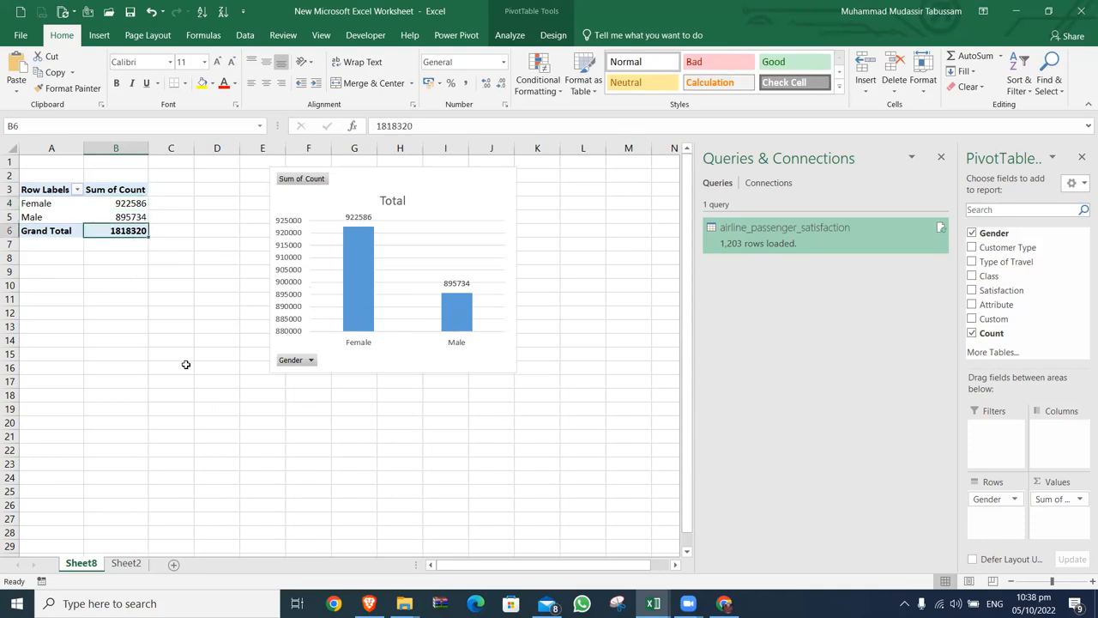
{"action": "left_click", "coordinate": [1064, 499]}
{"action": "left_click", "coordinate": [1010, 481]}
{"action": "left_click", "coordinate": [646, 478]}
{"action": "left_click", "coordinate": [126, 564]}
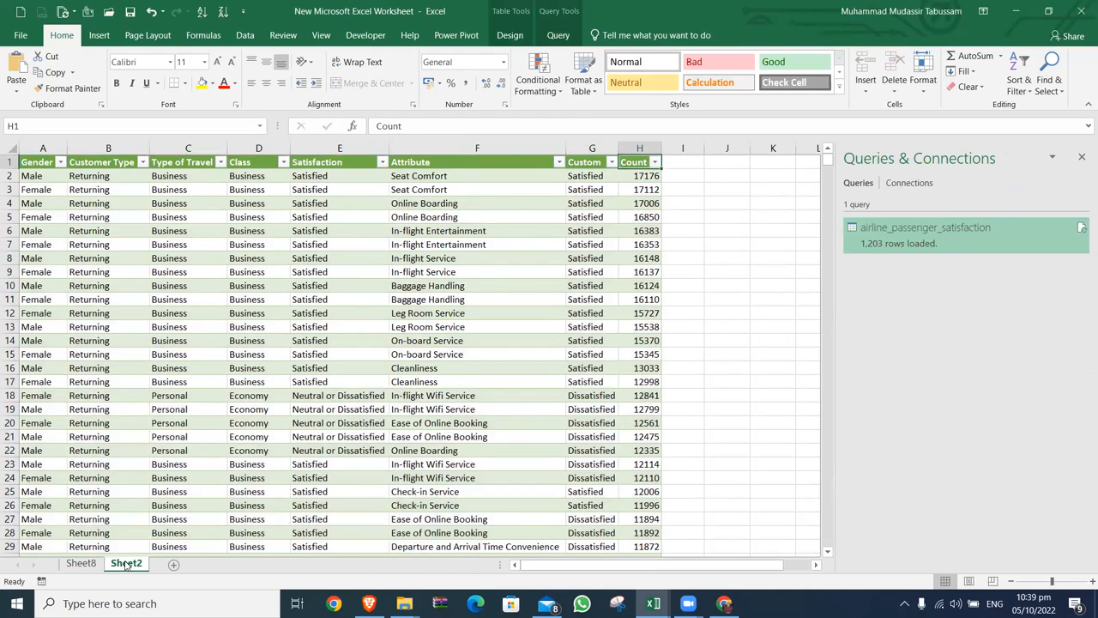
{"action": "key", "text": "ctrl+Down"}
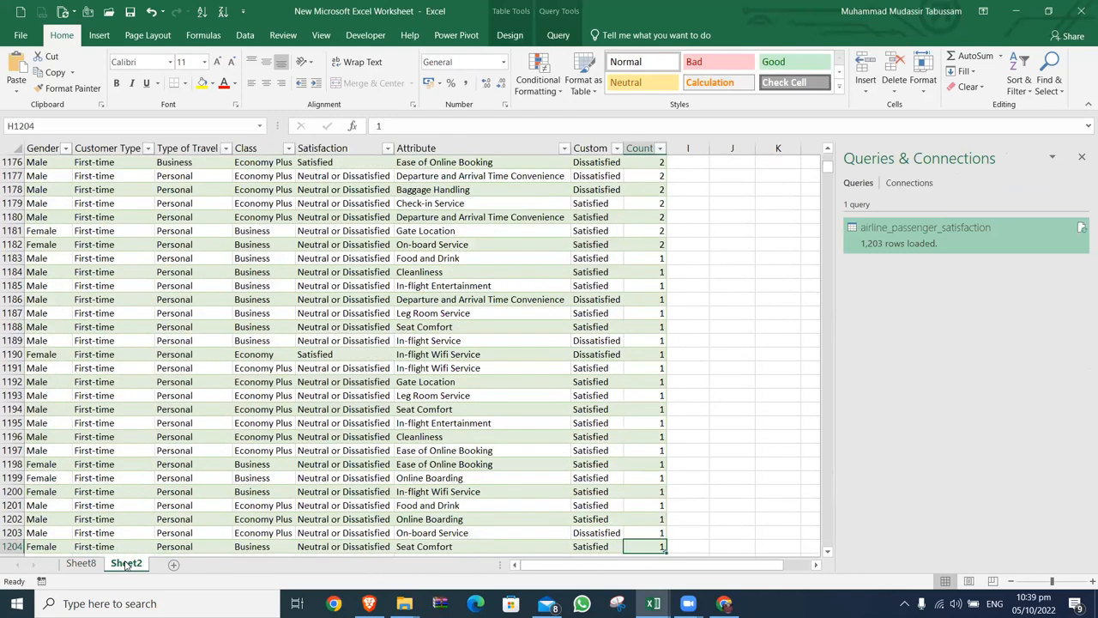
{"action": "key", "text": "ctrl+shift+Up"}
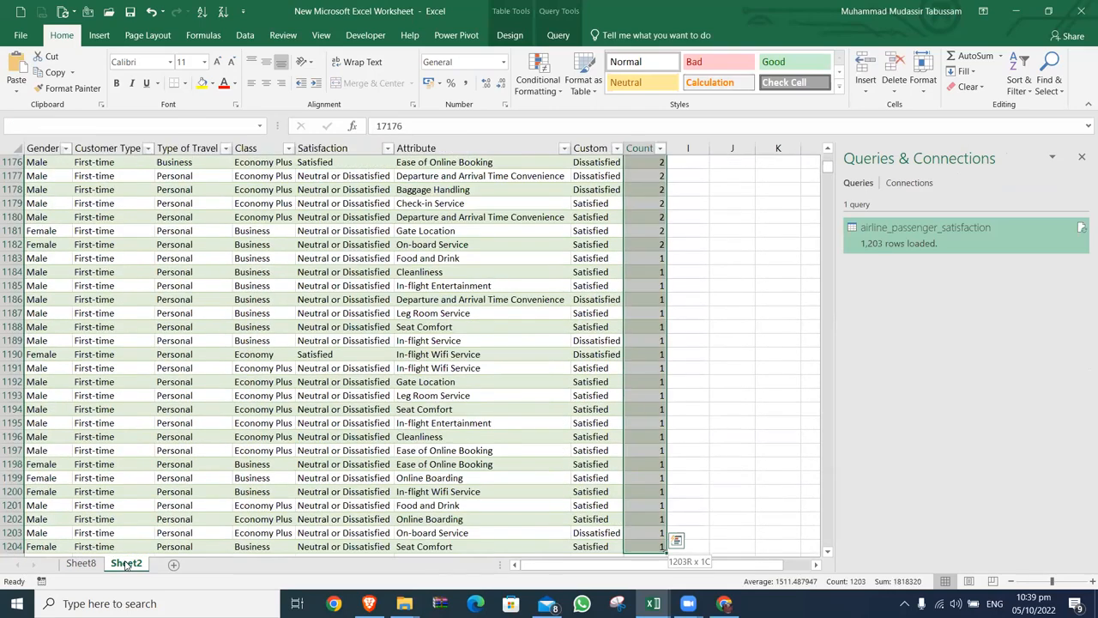
{"action": "key", "text": "ctrl+Up"}
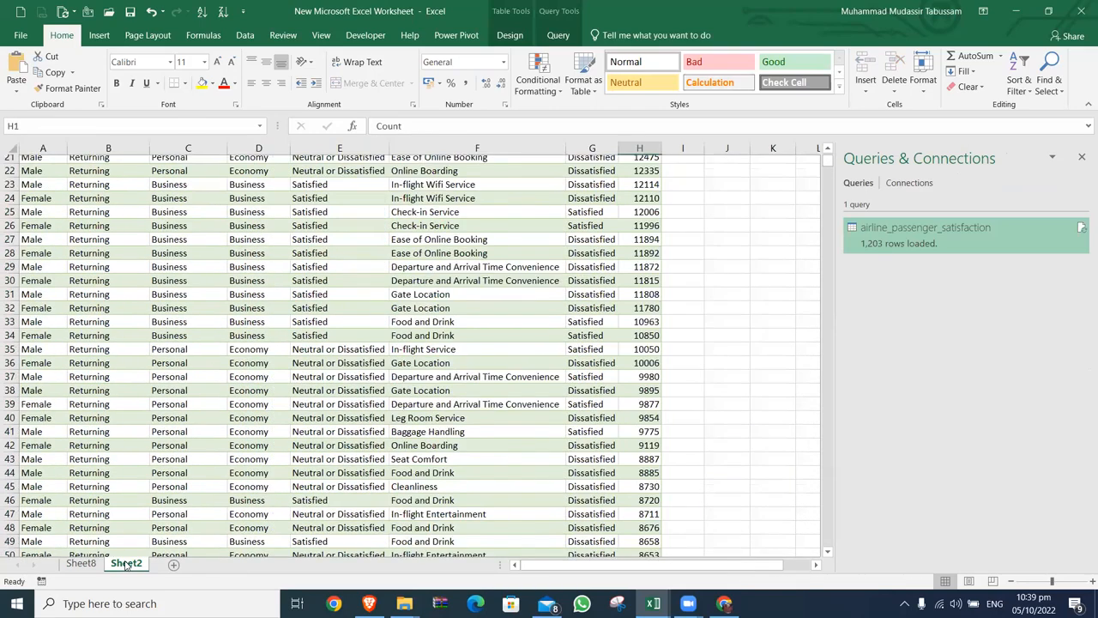
- Filter the Attribute column of the Sheet2 table to Baggage Handling only
{"action": "key", "text": "Left"}
{"action": "key", "text": "Left"}
{"action": "key", "text": "Left"}
{"action": "key", "text": "Right"}
{"action": "key", "text": "Right"}
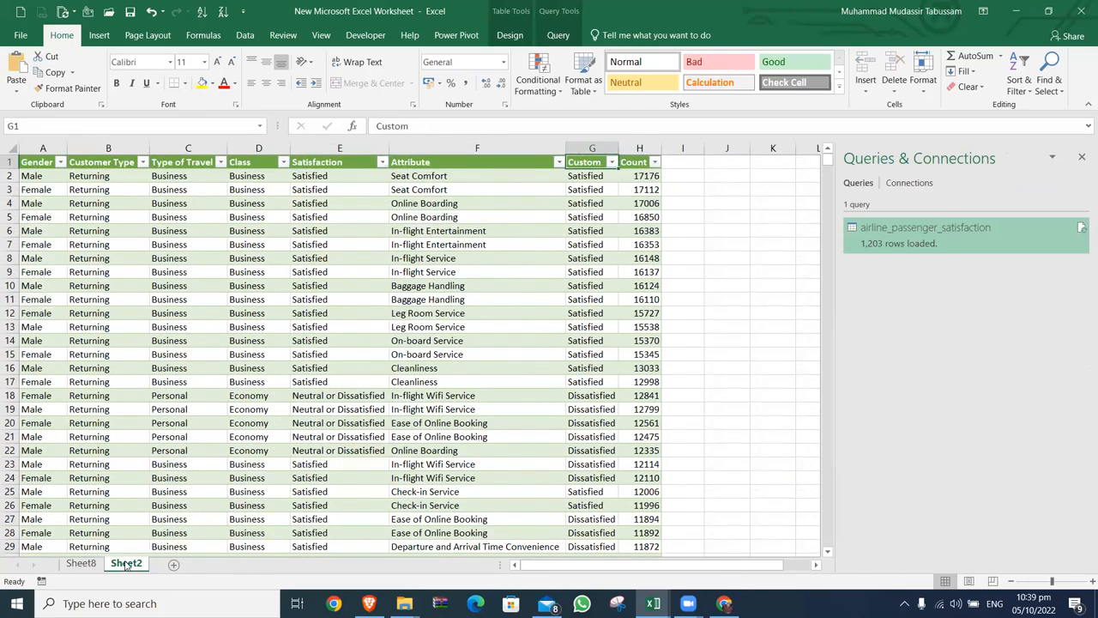
{"action": "key", "text": "Left"}
{"action": "key", "text": "alt+Down"}
{"action": "key", "text": "Down"}
{"action": "key", "text": "Down"}
{"action": "key", "text": "Down"}
{"action": "key", "text": "Down"}
{"action": "key", "text": "Down"}
{"action": "key", "text": "Down"}
{"action": "key", "text": "Up"}
{"action": "key", "text": "space"}
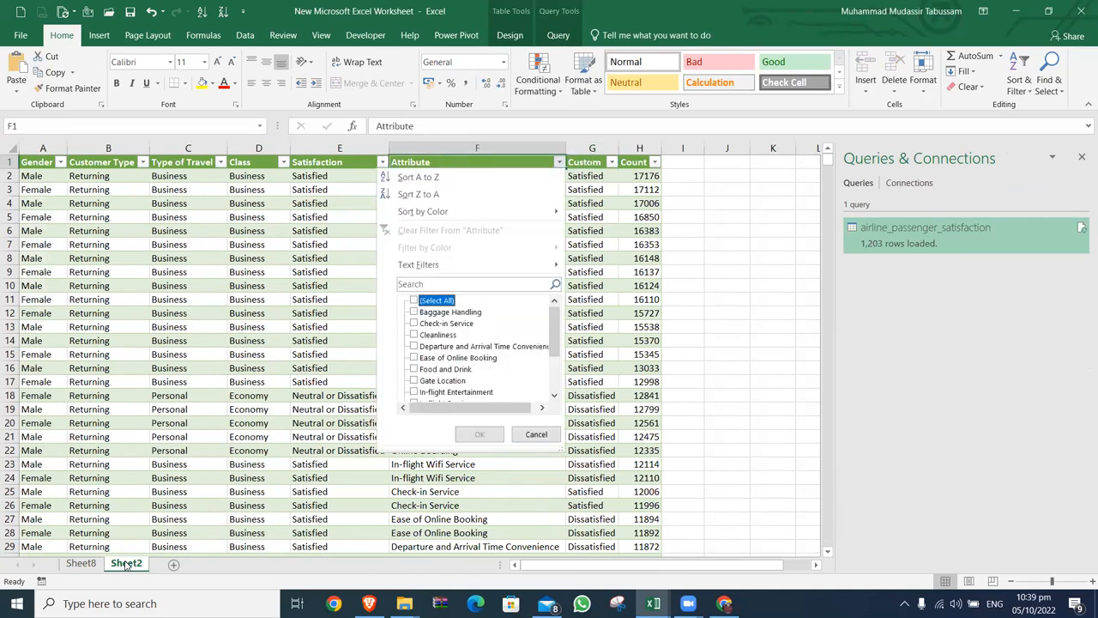
{"action": "key", "text": "Down"}
{"action": "key", "text": "space"}
{"action": "key", "text": "Return"}
{"action": "key", "text": "Right"}
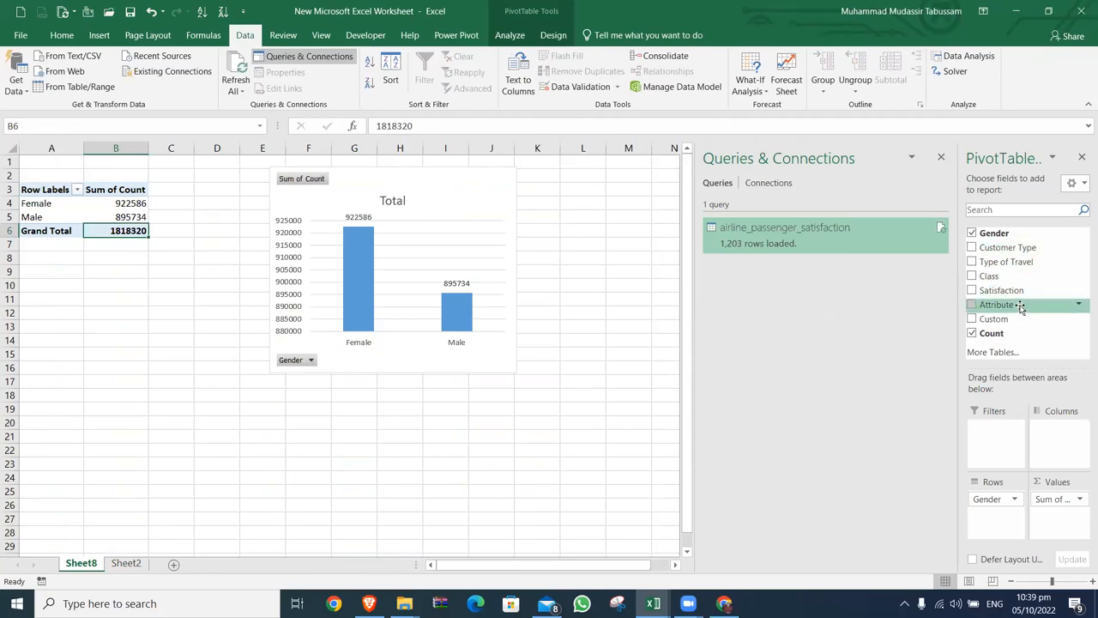
- Add Attribute as a report filter on Sheet8, set it to Baggage Handling, and move the chart to about C1:H15
{"action": "left_click_drag", "start_coordinate": [998, 461], "coordinate": [996, 459]}
{"action": "left_click", "coordinate": [143, 163]}
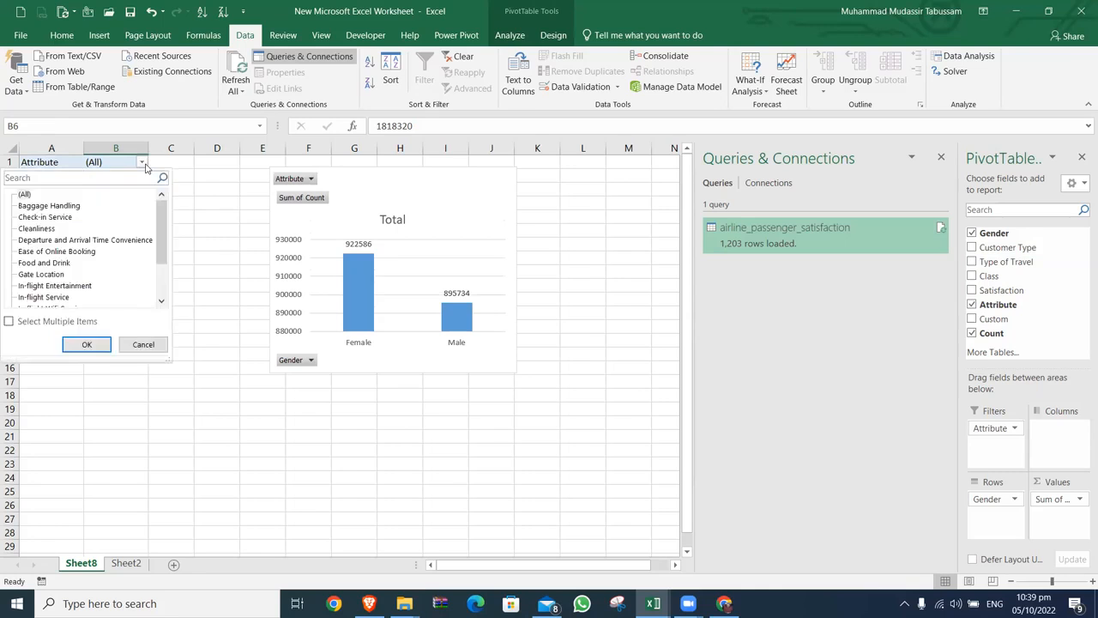
{"action": "left_click", "coordinate": [53, 207]}
{"action": "left_click", "coordinate": [89, 342]}
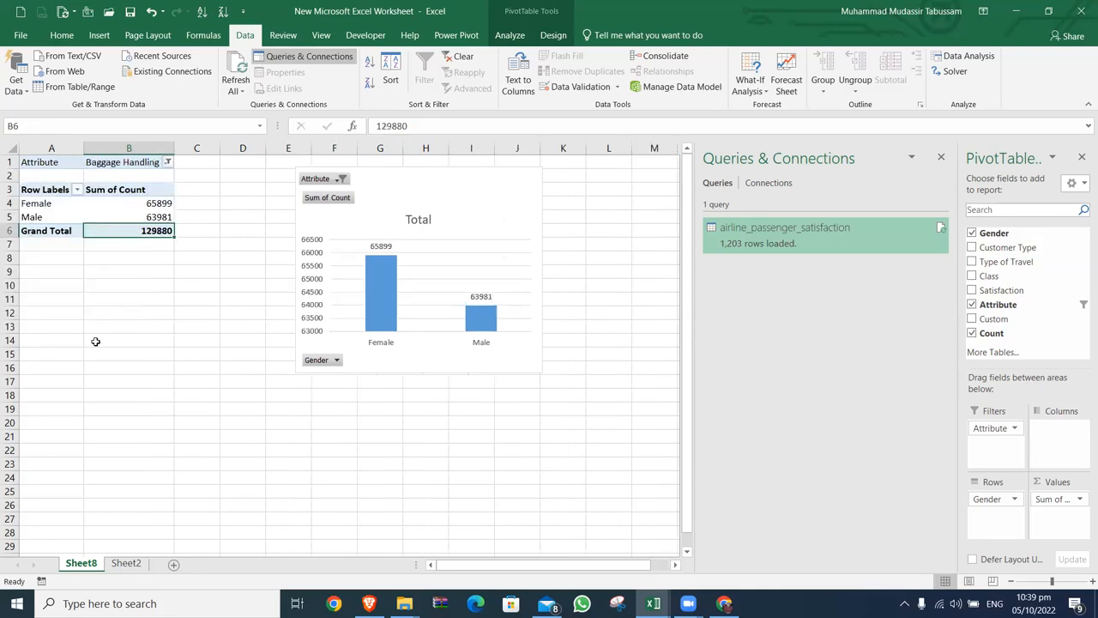
{"action": "left_click_drag", "start_coordinate": [424, 191], "coordinate": [331, 176]}
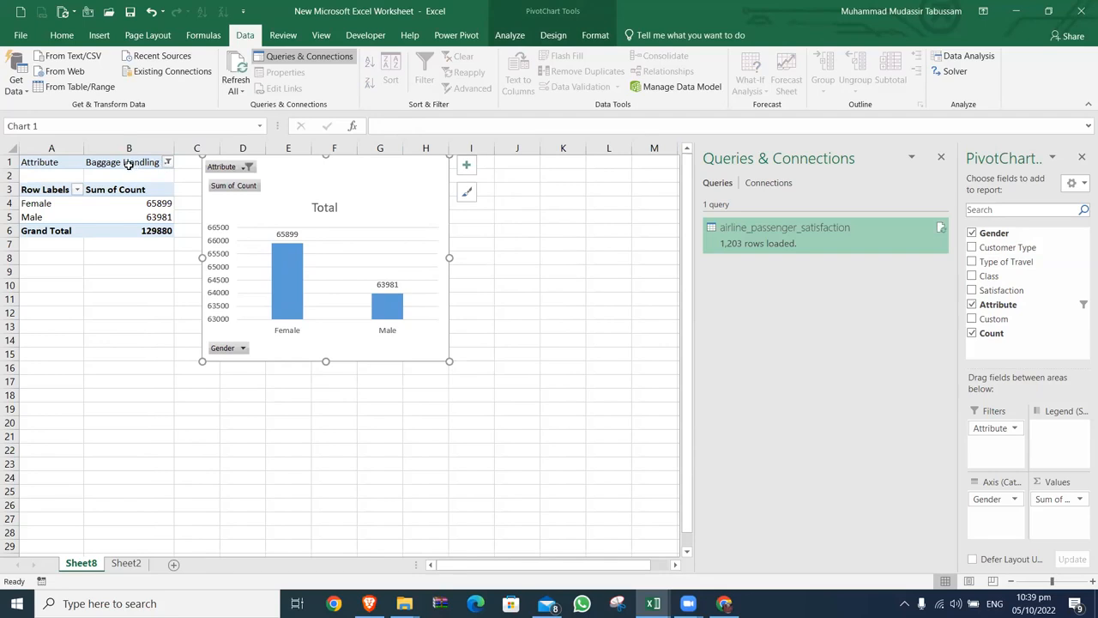
- Review the attributes available in the PivotTable's Attribute report filter without changing the selection
{"action": "left_click", "coordinate": [167, 163]}
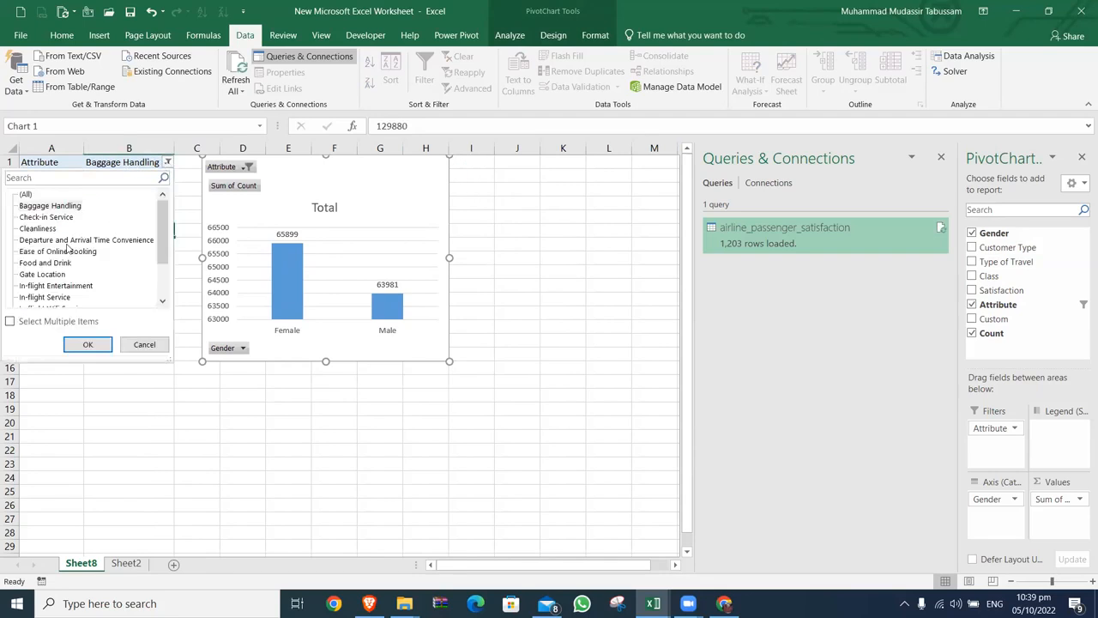
{"action": "left_click_drag", "start_coordinate": [167, 222], "coordinate": [160, 261]}
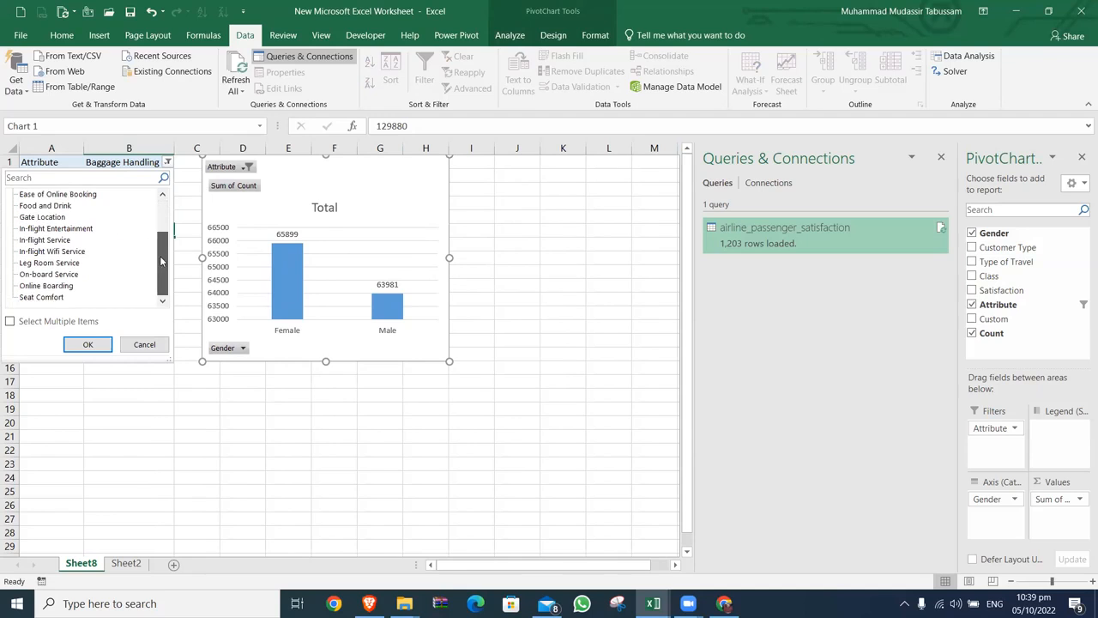
{"action": "left_click", "coordinate": [145, 344]}
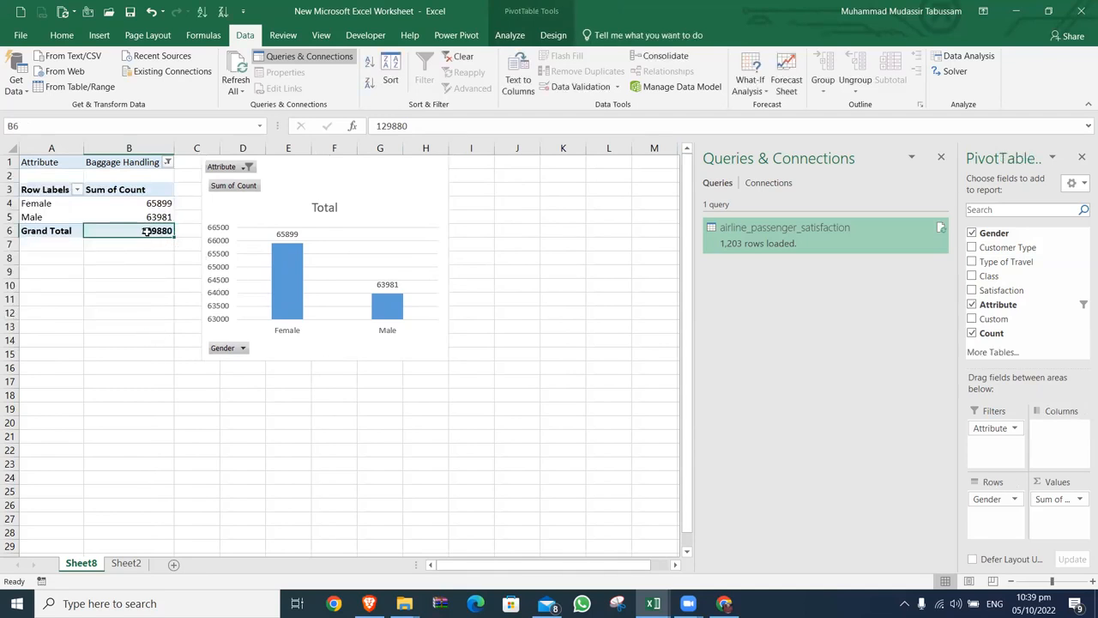
{"action": "left_click", "coordinate": [395, 303]}
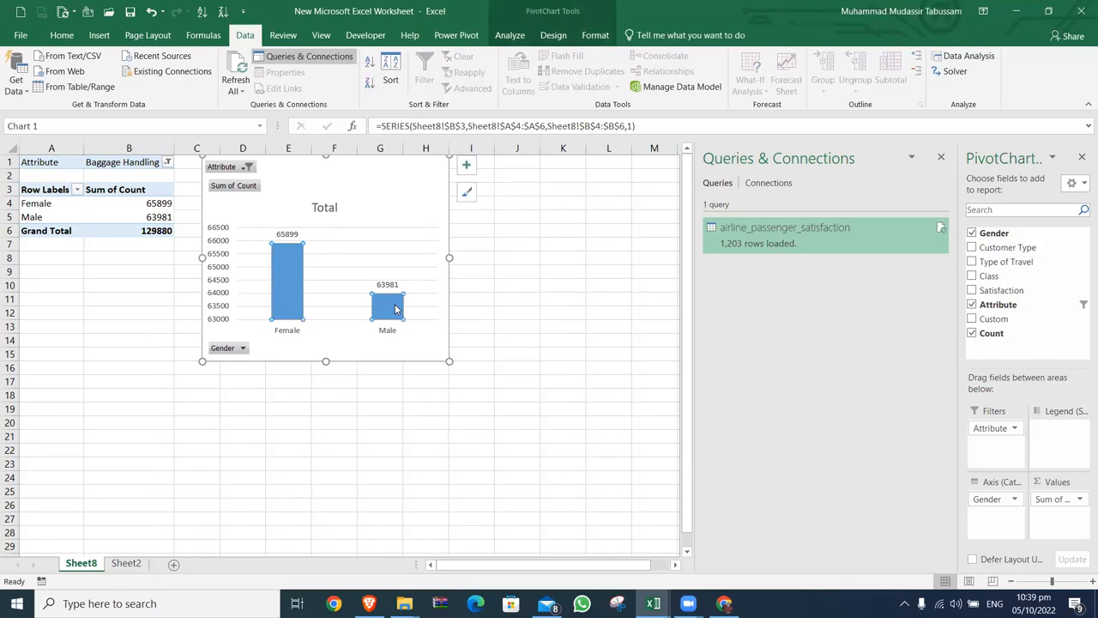
- Display the Baggage Handling counts by gender as % of Grand Total
{"action": "right_click", "coordinate": [170, 217]}
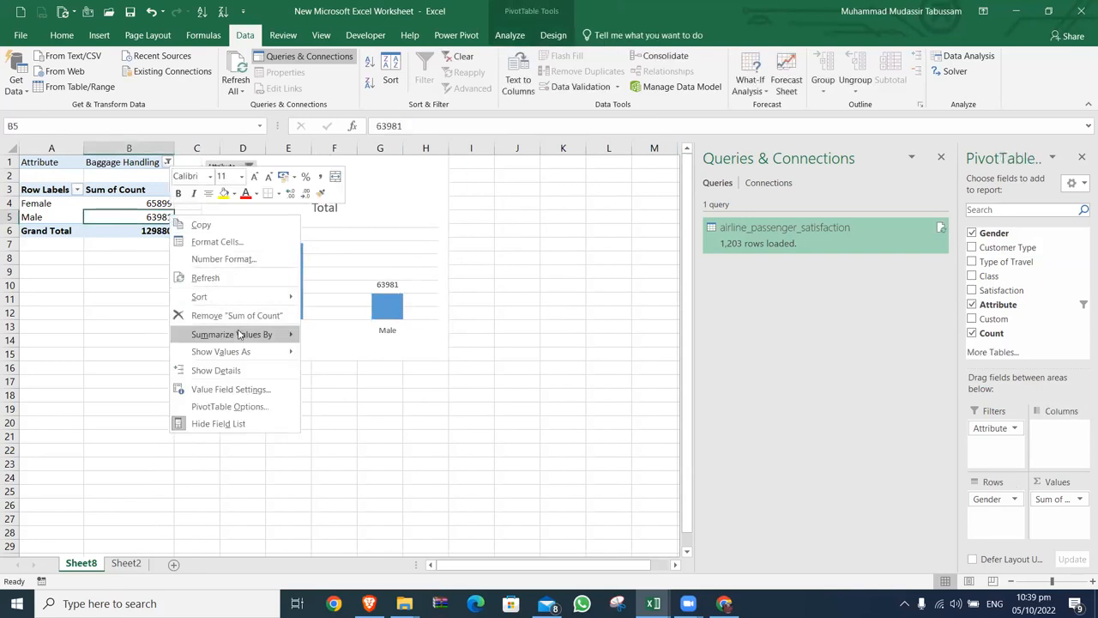
{"action": "mouse_move", "coordinate": [241, 353]}
{"action": "left_click", "coordinate": [374, 340]}
- Move the PivotChart directly below the PivotTable and narrow it to cover about A7:C22
{"action": "left_click_drag", "start_coordinate": [383, 209], "coordinate": [207, 277]}
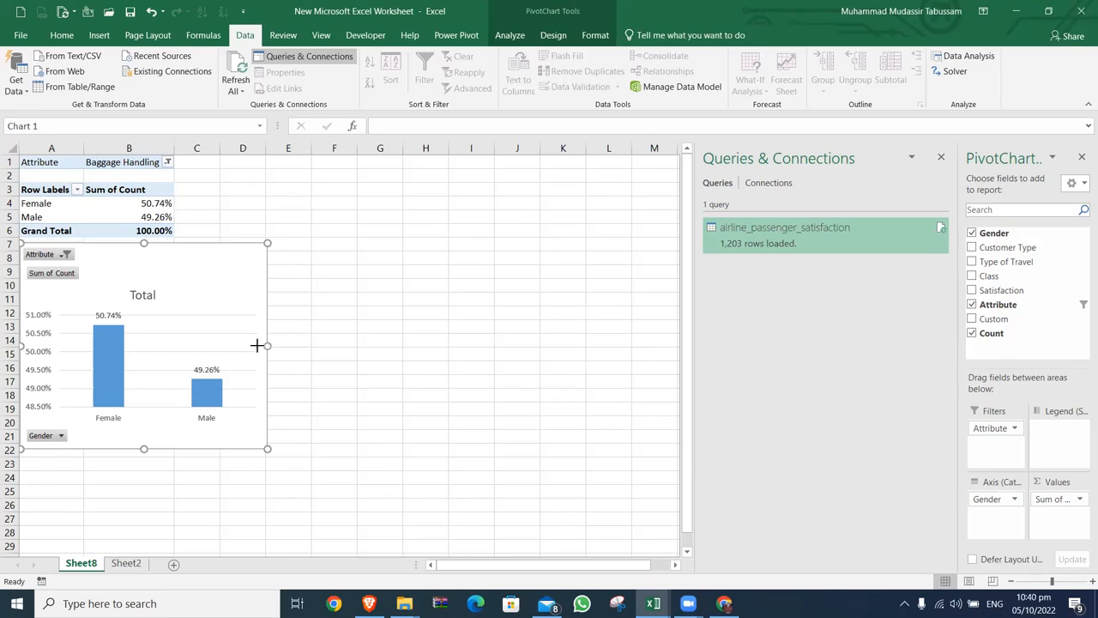
{"action": "left_click_drag", "start_coordinate": [264, 345], "coordinate": [206, 346]}
{"action": "left_click_drag", "start_coordinate": [168, 249], "coordinate": [166, 254]}
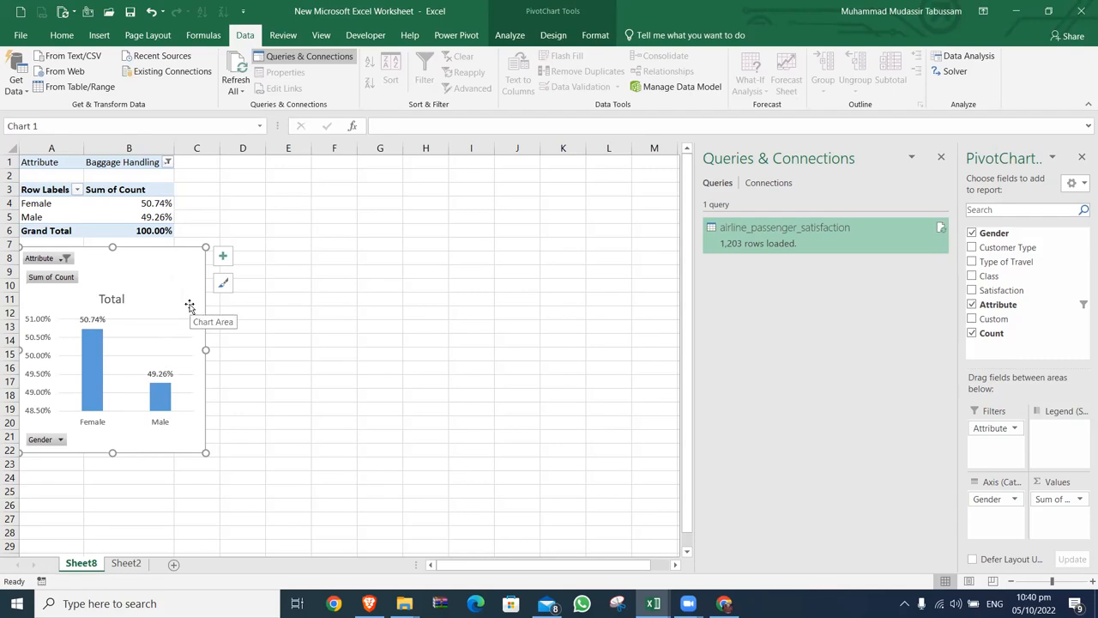
{"action": "left_click", "coordinate": [168, 163]}
{"action": "left_click", "coordinate": [269, 318]}
{"action": "left_click", "coordinate": [118, 281]}
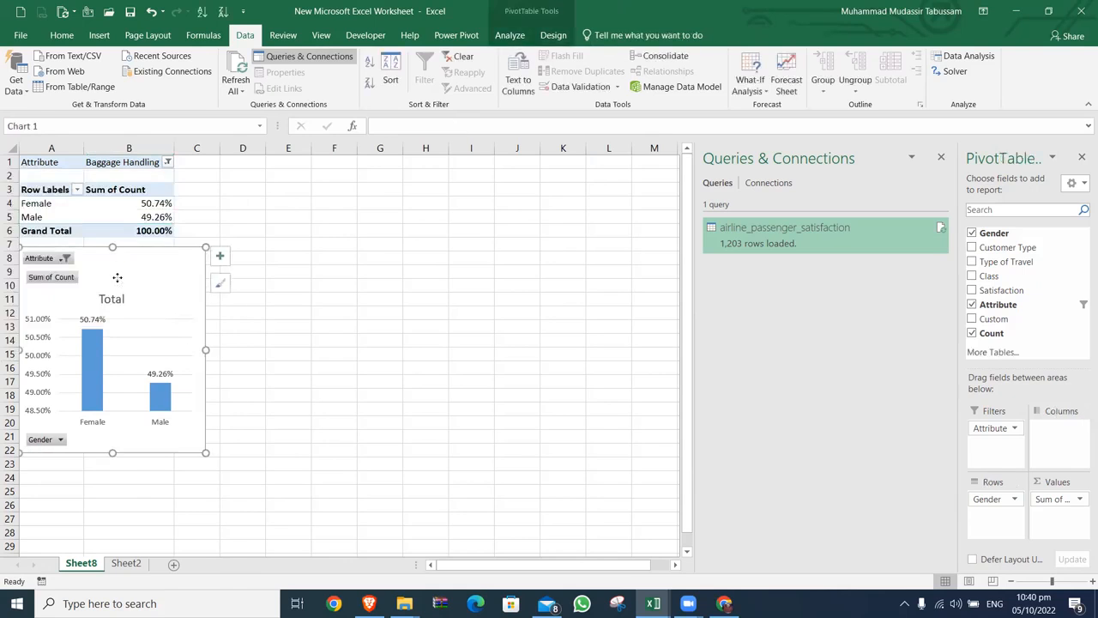
{"action": "right_click", "coordinate": [117, 282]}
{"action": "left_click", "coordinate": [92, 304]}
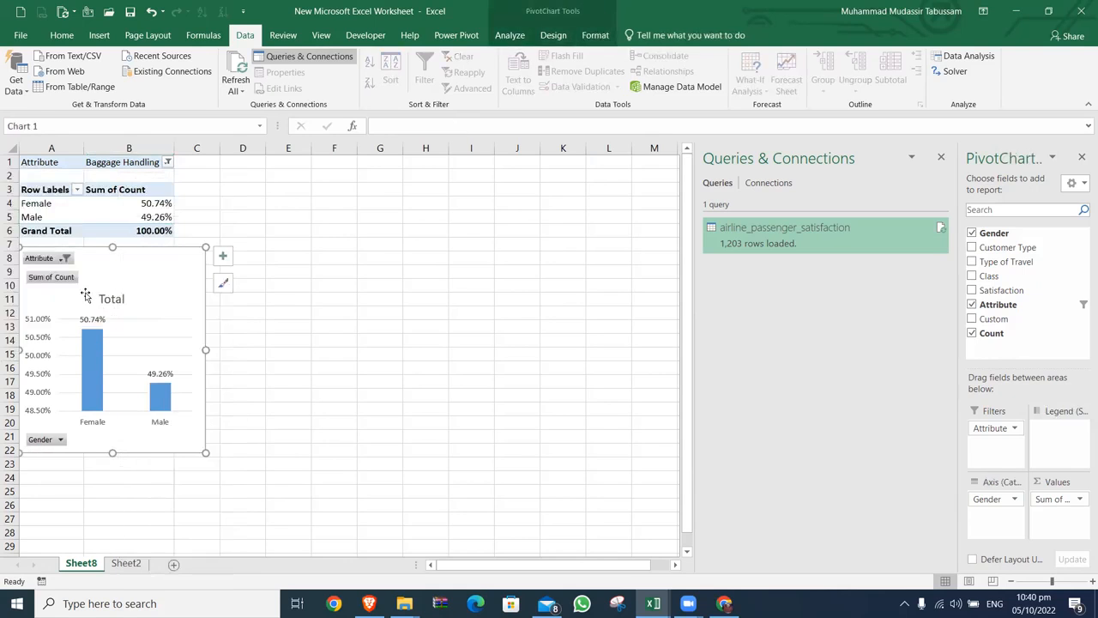
{"action": "right_click", "coordinate": [85, 296]}
{"action": "left_click", "coordinate": [269, 197]}
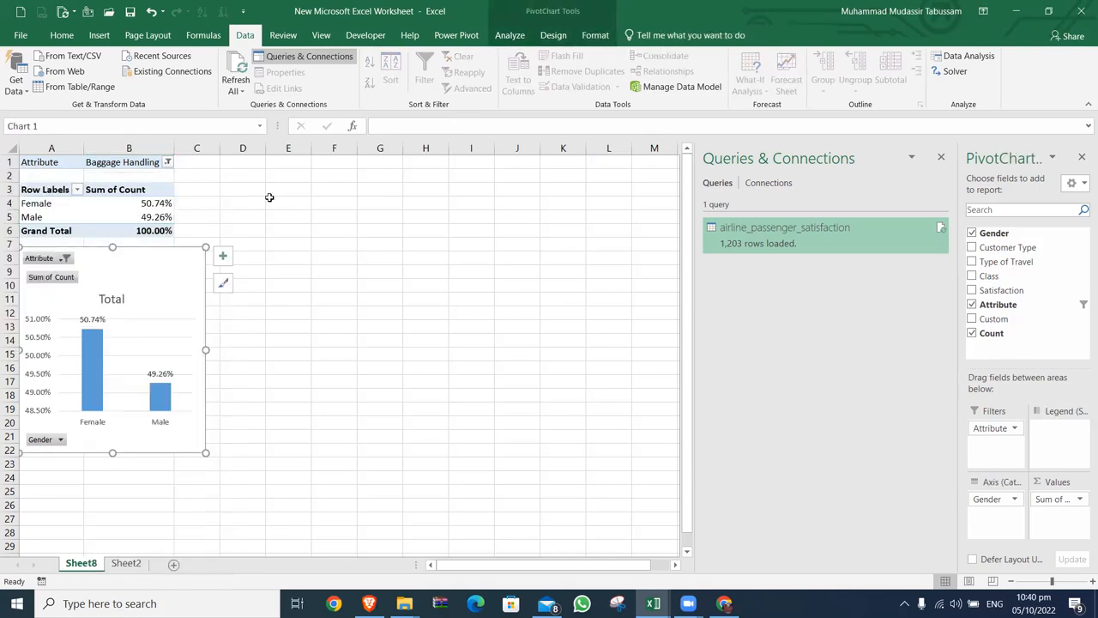
- Show the Sum of Count values with No Calculation and position the PivotChart just below the PivotTable, at about A7:C22
{"action": "right_click", "coordinate": [152, 204]}
{"action": "mouse_move", "coordinate": [230, 340]}
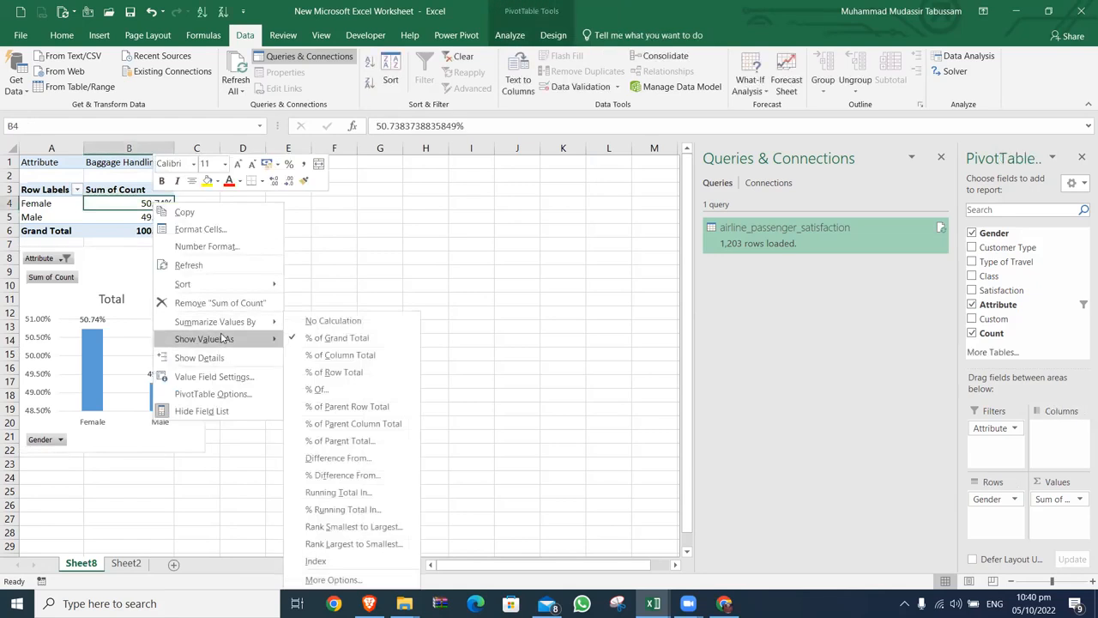
{"action": "left_click", "coordinate": [332, 321]}
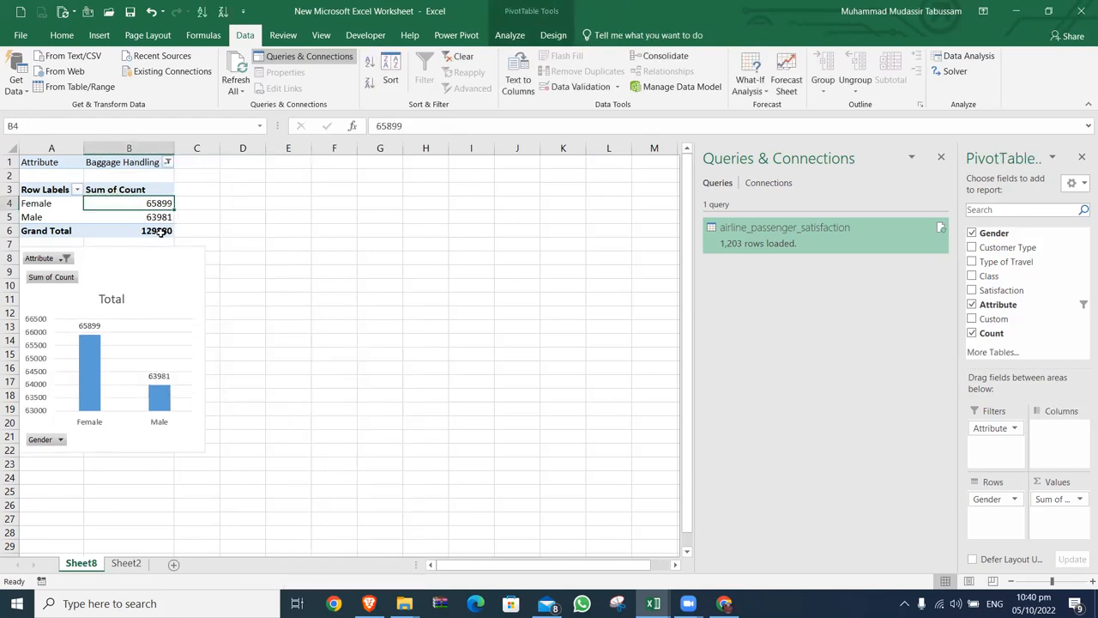
{"action": "left_click_drag", "start_coordinate": [163, 247], "coordinate": [237, 261]}
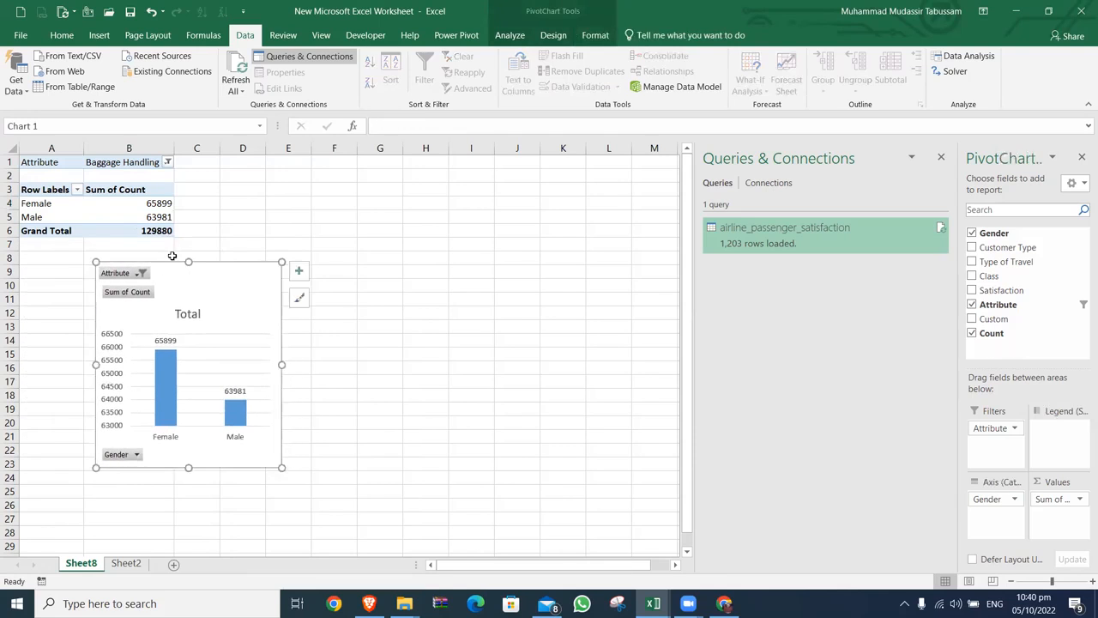
{"action": "left_click_drag", "start_coordinate": [172, 262], "coordinate": [114, 244]}
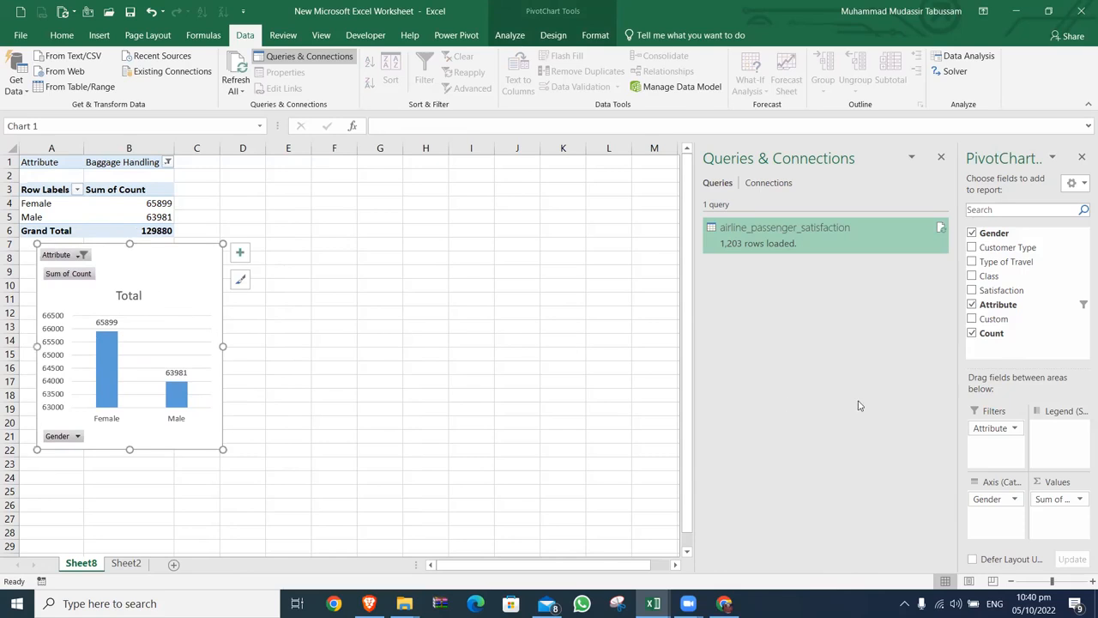
- Replace Gender with Attribute as the chart's category axis, clear the report filter, and move the widened chart to about A2:J16
{"action": "left_click_drag", "start_coordinate": [991, 428], "coordinate": [840, 410]}
{"action": "left_click_drag", "start_coordinate": [310, 346], "coordinate": [550, 338]}
{"action": "left_click_drag", "start_coordinate": [412, 269], "coordinate": [523, 304]}
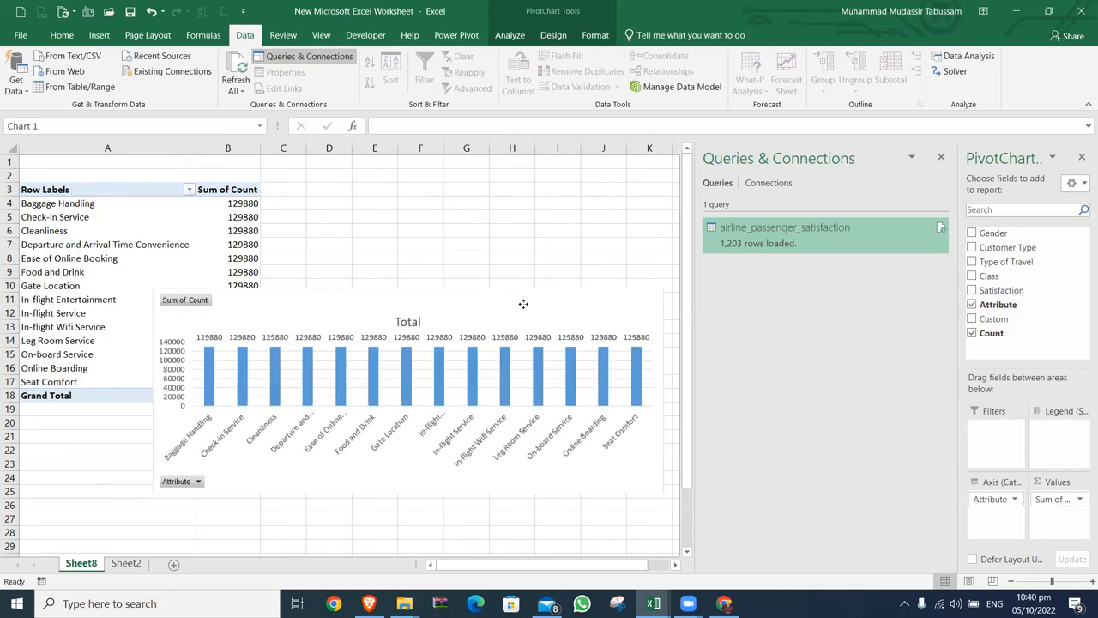
{"action": "left_click", "coordinate": [254, 203]}
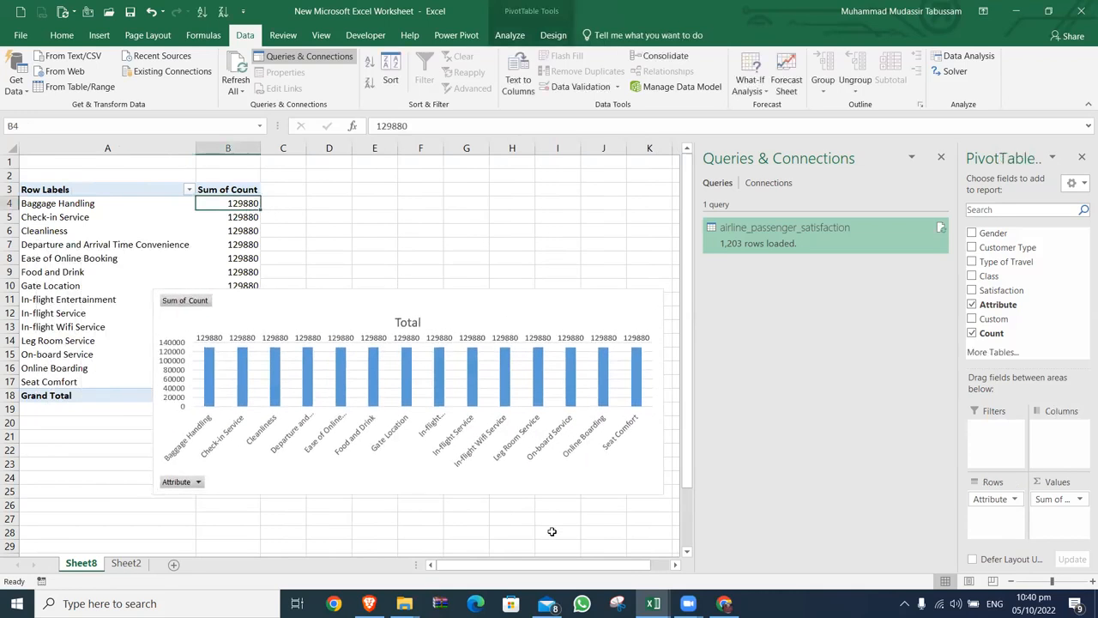
{"action": "left_click_drag", "start_coordinate": [495, 306], "coordinate": [467, 181]}
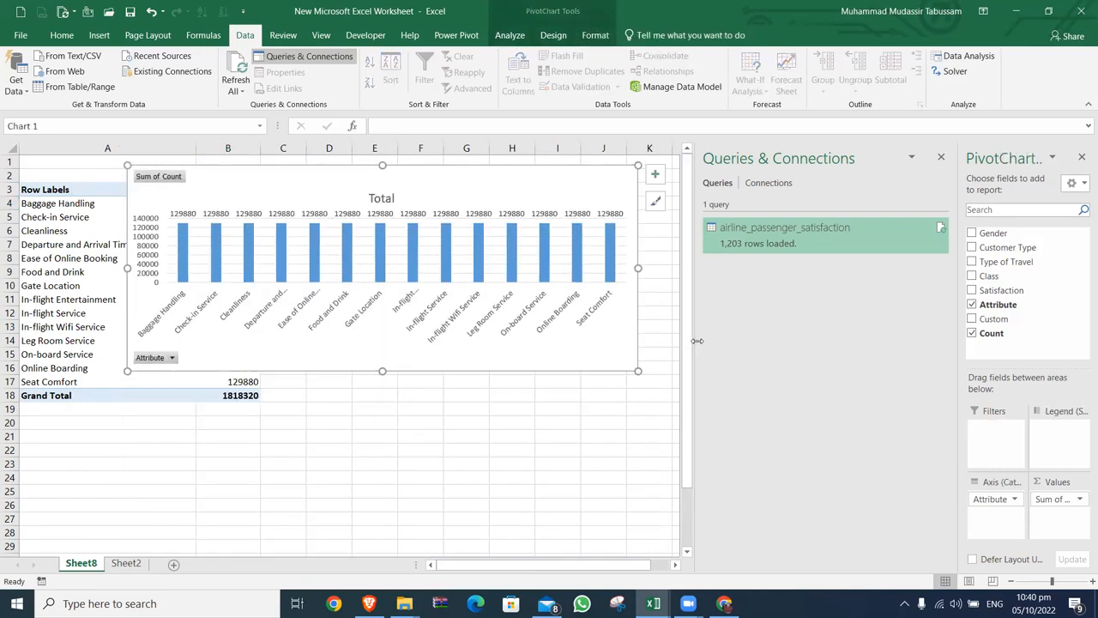
- Return Attribute to the report filter, put Satisfaction on the category axis, and move the chart below the PivotTable
{"action": "left_click_drag", "start_coordinate": [991, 498], "coordinate": [995, 436]}
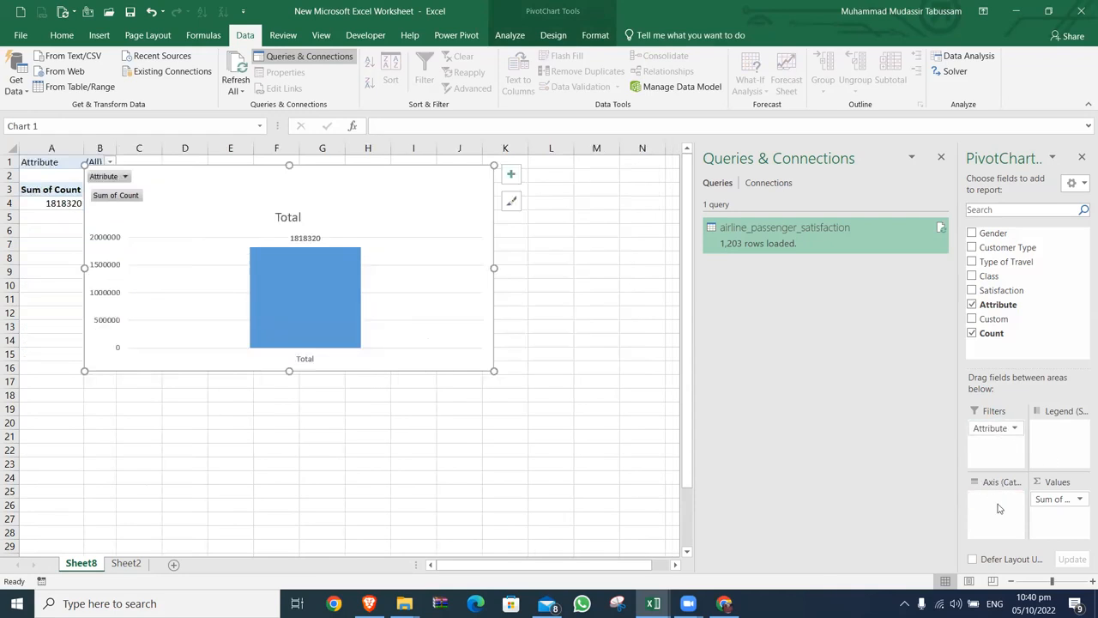
{"action": "left_click_drag", "start_coordinate": [1005, 292], "coordinate": [998, 516]}
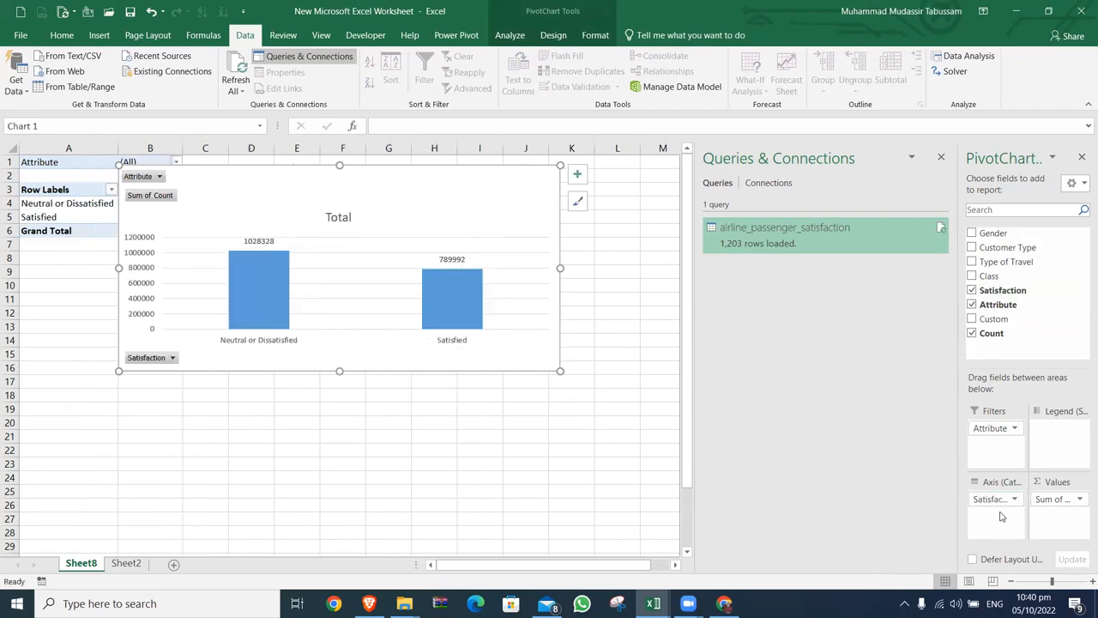
{"action": "left_click_drag", "start_coordinate": [473, 235], "coordinate": [374, 332]}
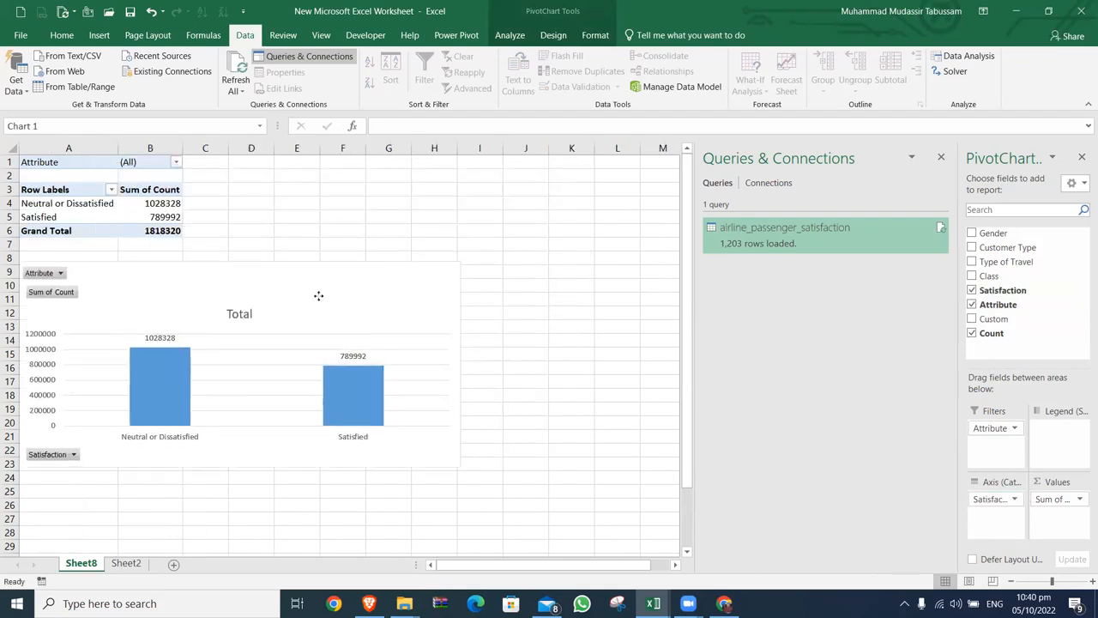
- Insert a slicer for the Attribute field of the PivotChart
{"action": "left_click", "coordinate": [455, 35]}
{"action": "left_click", "coordinate": [510, 35]}
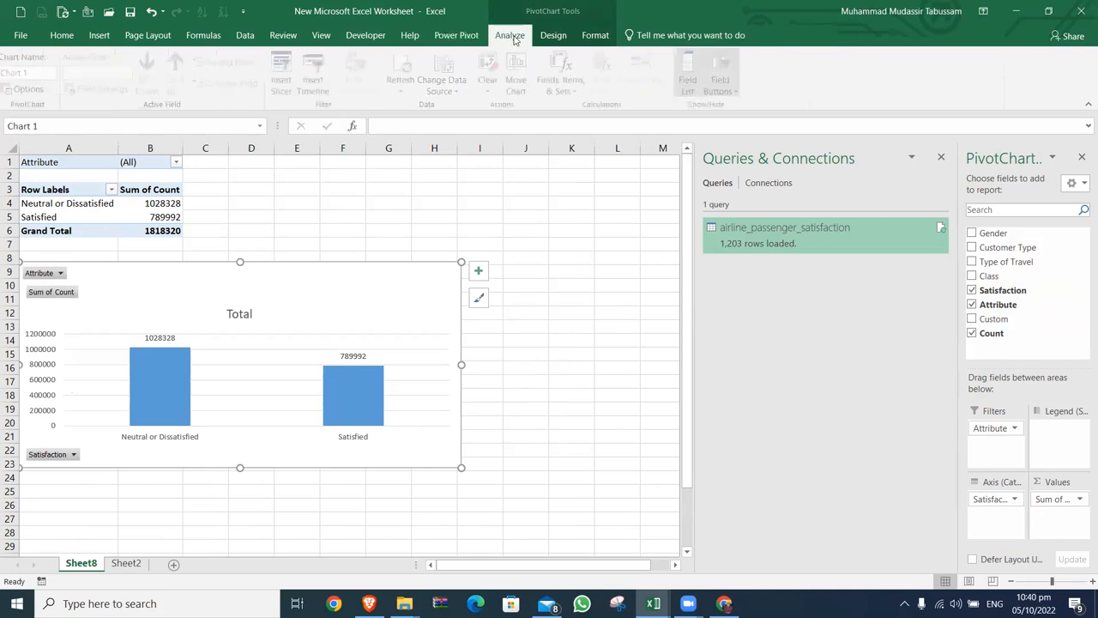
{"action": "left_click", "coordinate": [284, 68]}
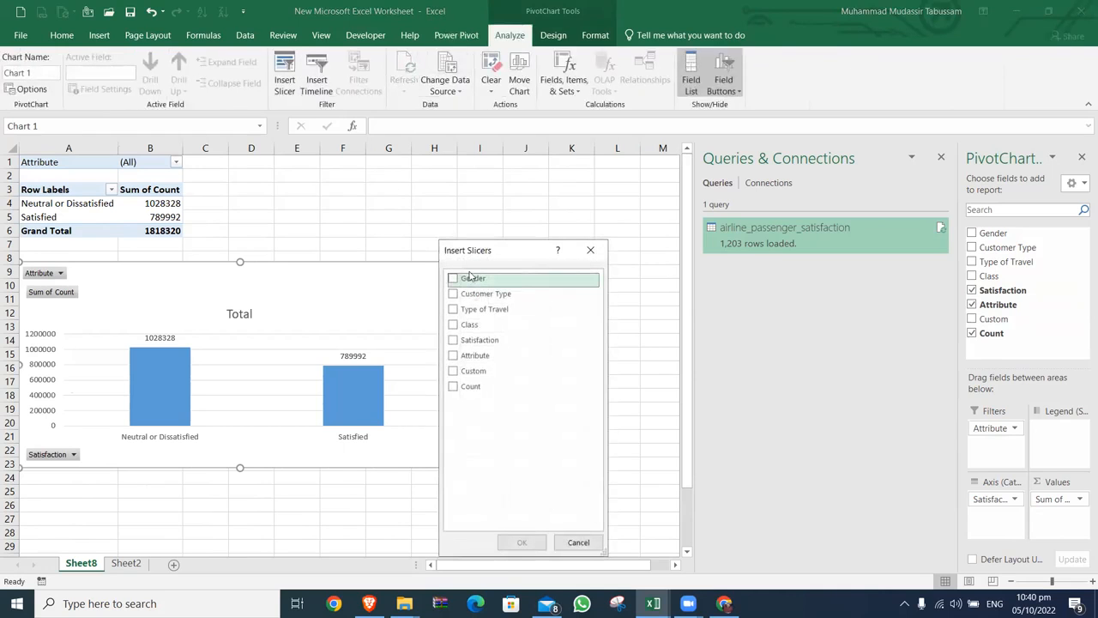
{"action": "left_click", "coordinate": [455, 356]}
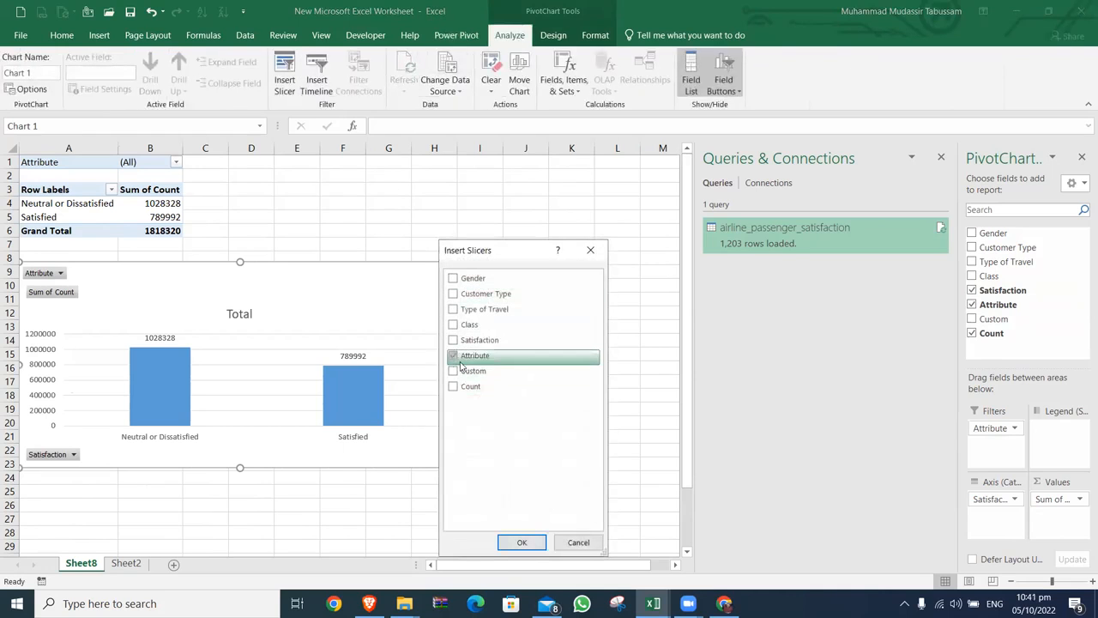
{"action": "left_click", "coordinate": [522, 541]}
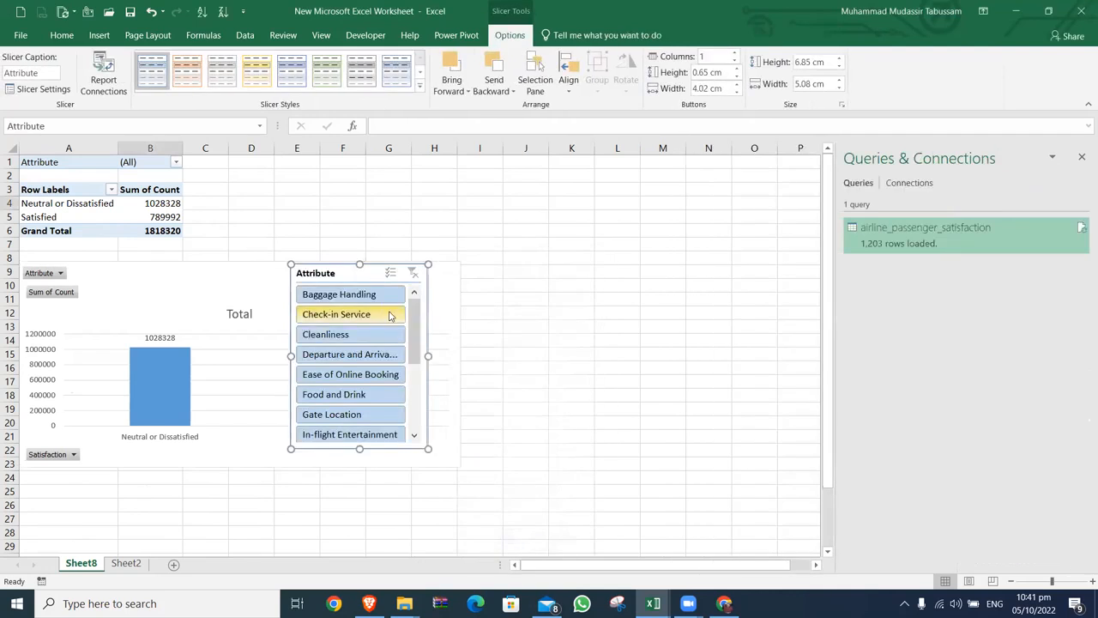
- Move the Attribute slicer clear of the chart to about J2:M15 and fit the chart to about A7:D22
{"action": "left_click", "coordinate": [275, 283]}
{"action": "left_click_drag", "start_coordinate": [343, 263], "coordinate": [596, 189]}
{"action": "left_click", "coordinate": [456, 311]}
{"action": "left_click_drag", "start_coordinate": [461, 346], "coordinate": [270, 334]}
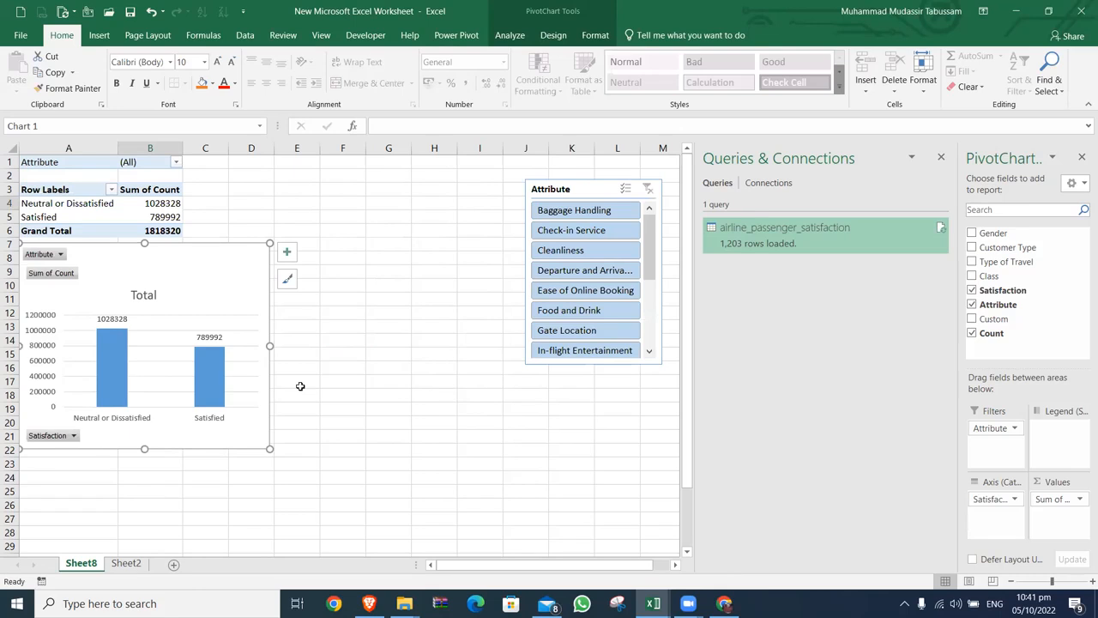
- Filter to Baggage Handling with the slicer and show the satisfaction counts as % of Grand Total
{"action": "left_click", "coordinate": [558, 210]}
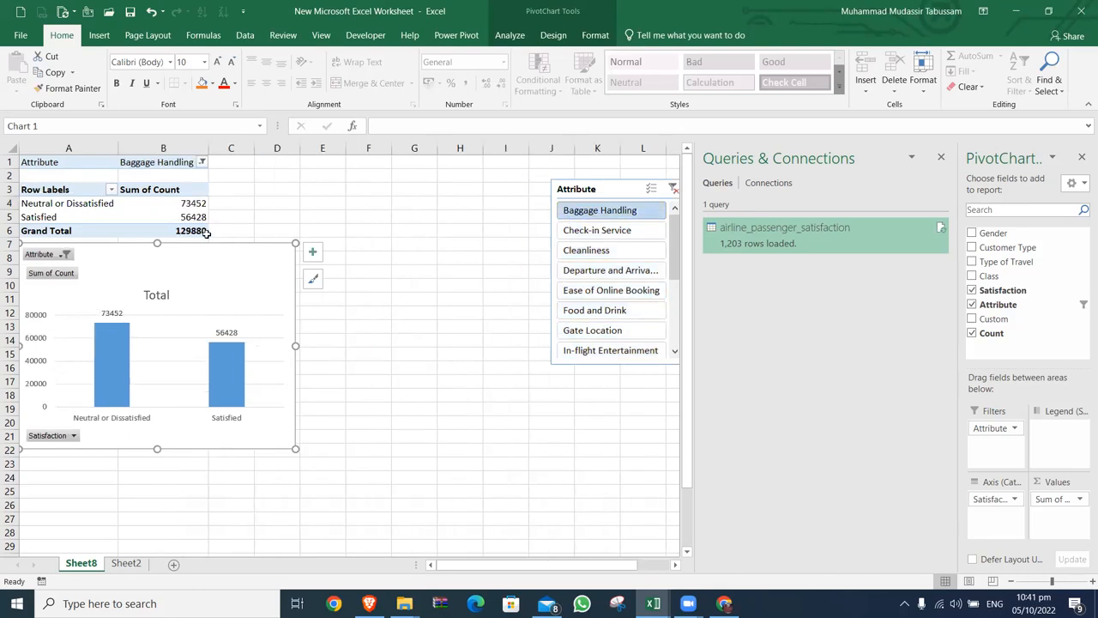
{"action": "right_click", "coordinate": [196, 206]}
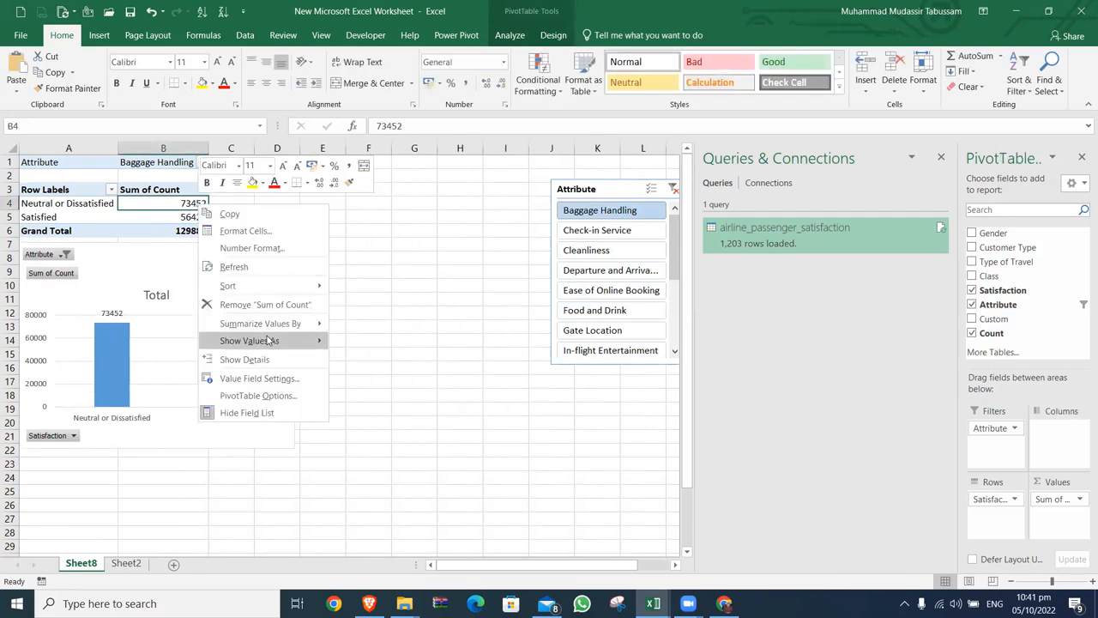
{"action": "mouse_move", "coordinate": [257, 340]}
{"action": "left_click", "coordinate": [384, 337]}
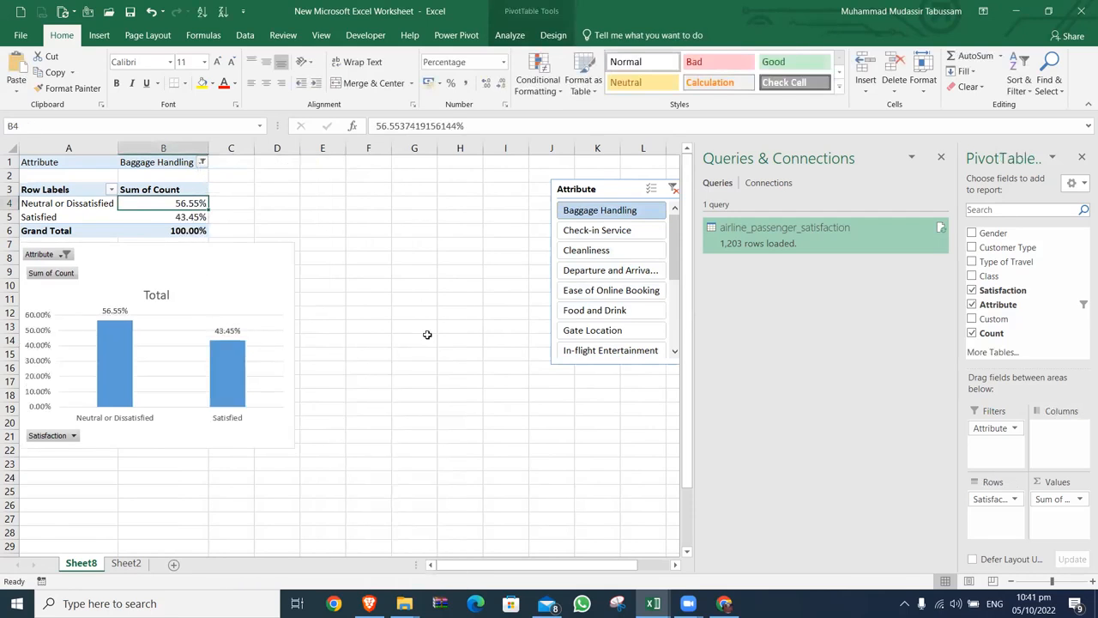
- Move the slicer nearer the chart and compare the percentages for several attributes in turn, from Check-in Service through Seat Comfort
{"action": "left_click_drag", "start_coordinate": [635, 190], "coordinate": [529, 175]}
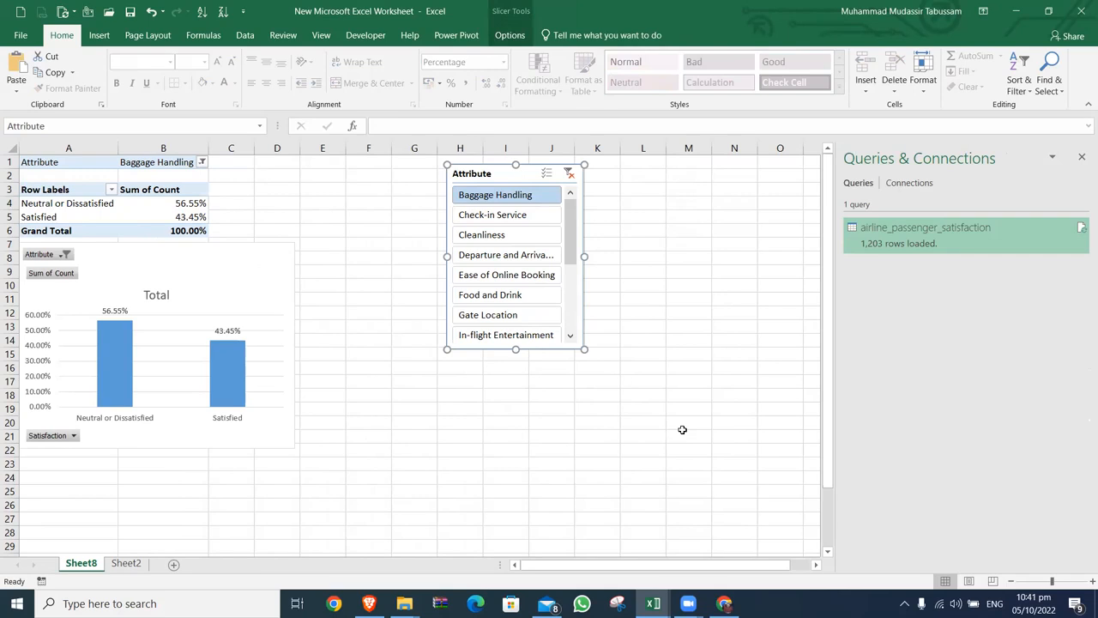
{"action": "left_click", "coordinate": [500, 214]}
{"action": "left_click", "coordinate": [511, 234]}
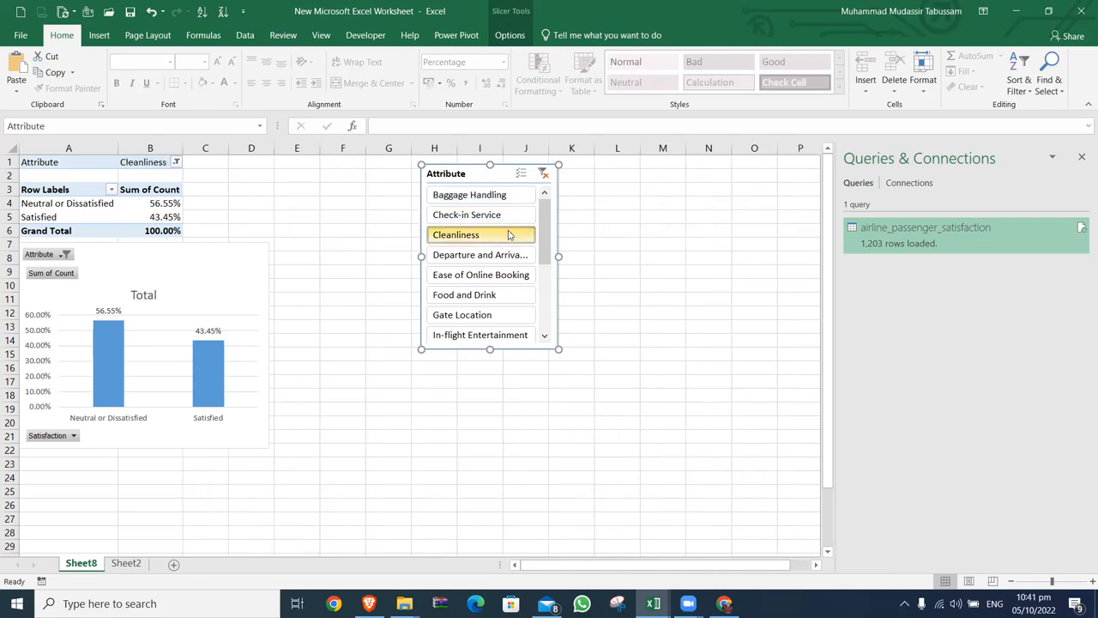
{"action": "left_click", "coordinate": [504, 255]}
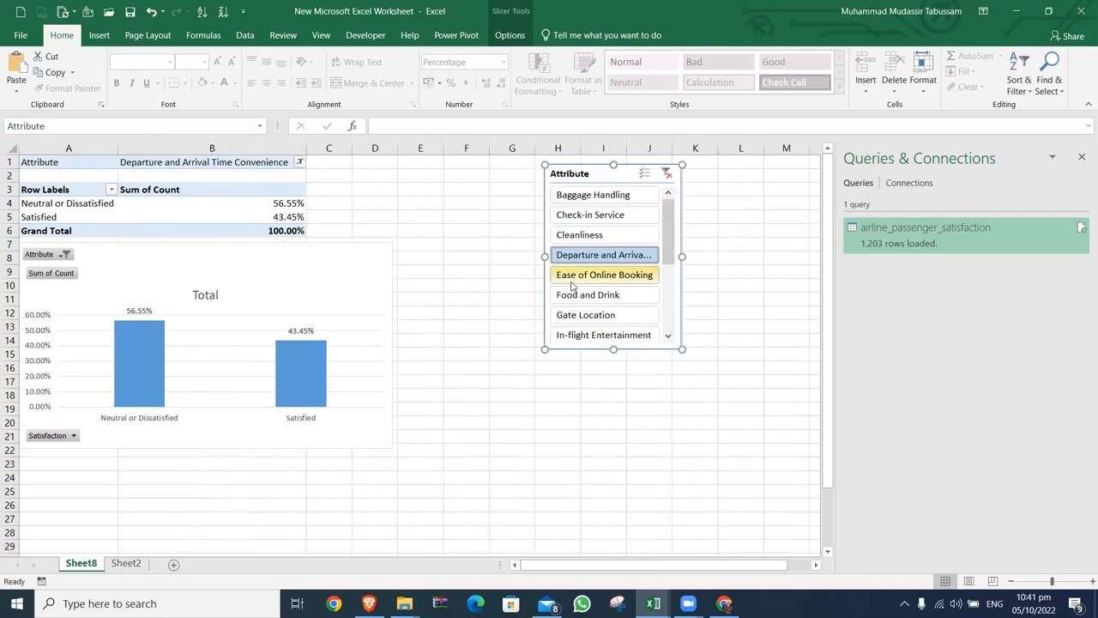
{"action": "left_click", "coordinate": [568, 286]}
{"action": "left_click", "coordinate": [572, 295]}
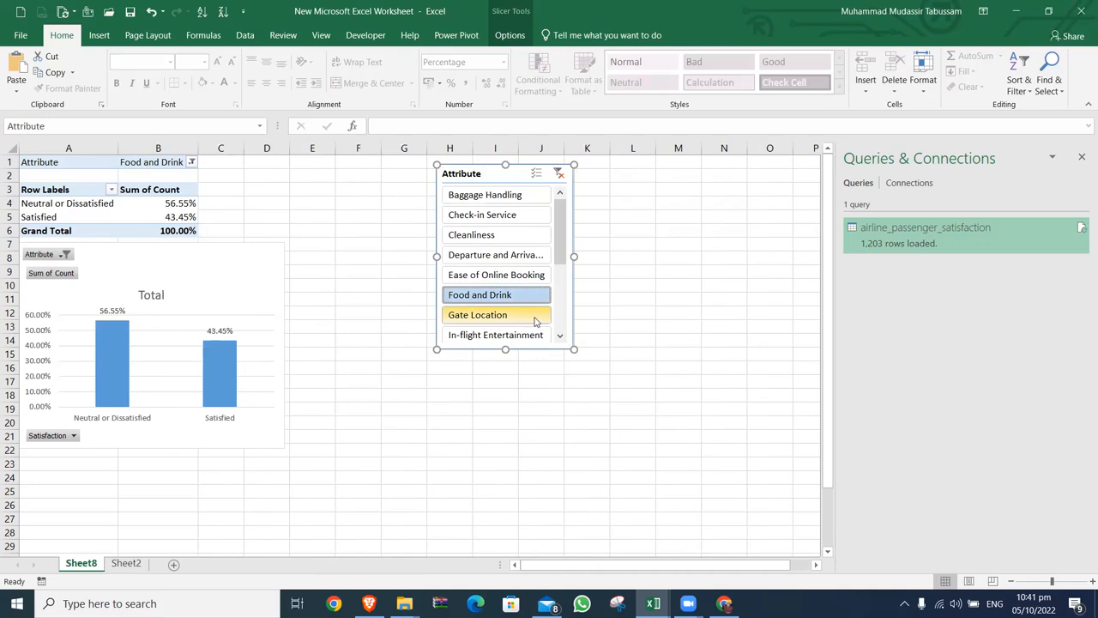
{"action": "left_click", "coordinate": [534, 321]}
{"action": "scroll", "coordinate": [509, 312], "scroll_direction": "down", "scroll_amount": 3}
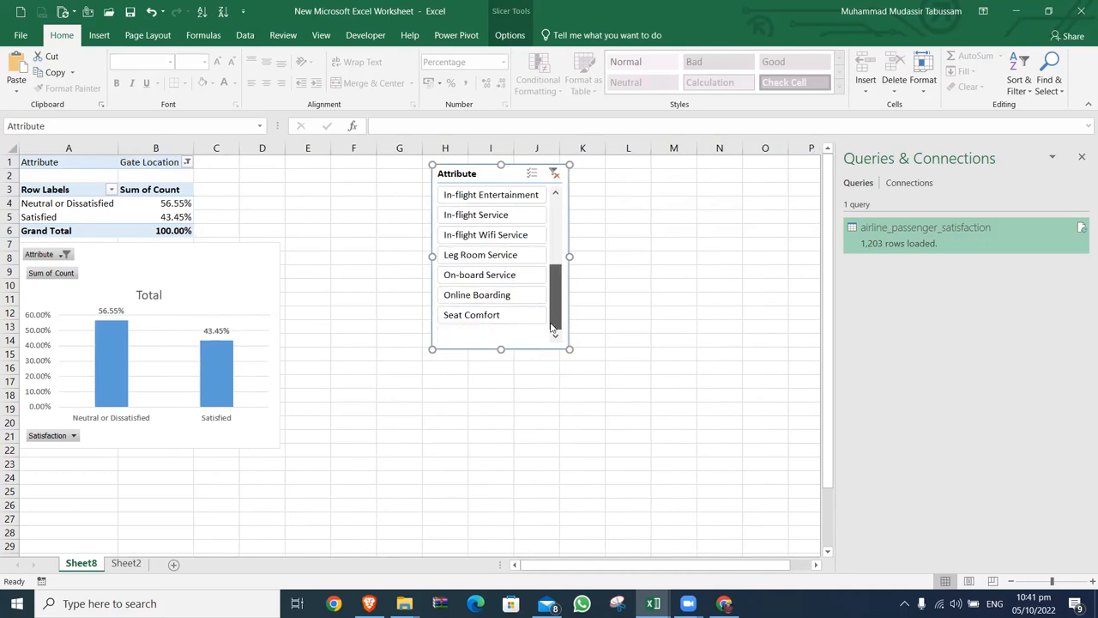
{"action": "left_click", "coordinate": [504, 294]}
{"action": "left_click", "coordinate": [498, 314]}
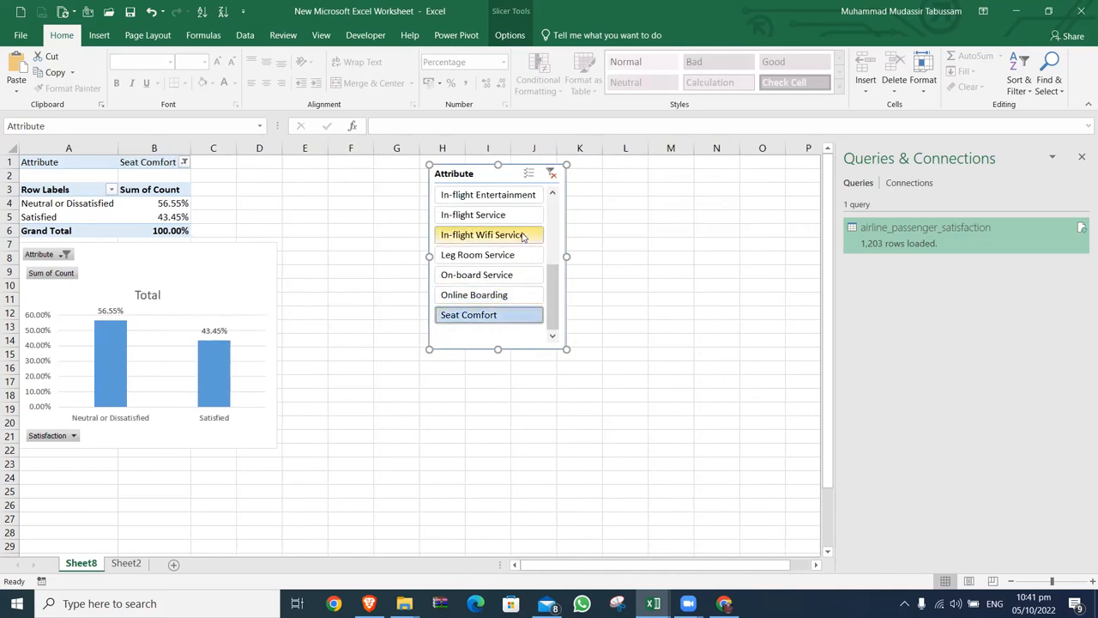
- Clear the slicer filter and make Attribute the only row field in place of Satisfaction
{"action": "left_click", "coordinate": [551, 174]}
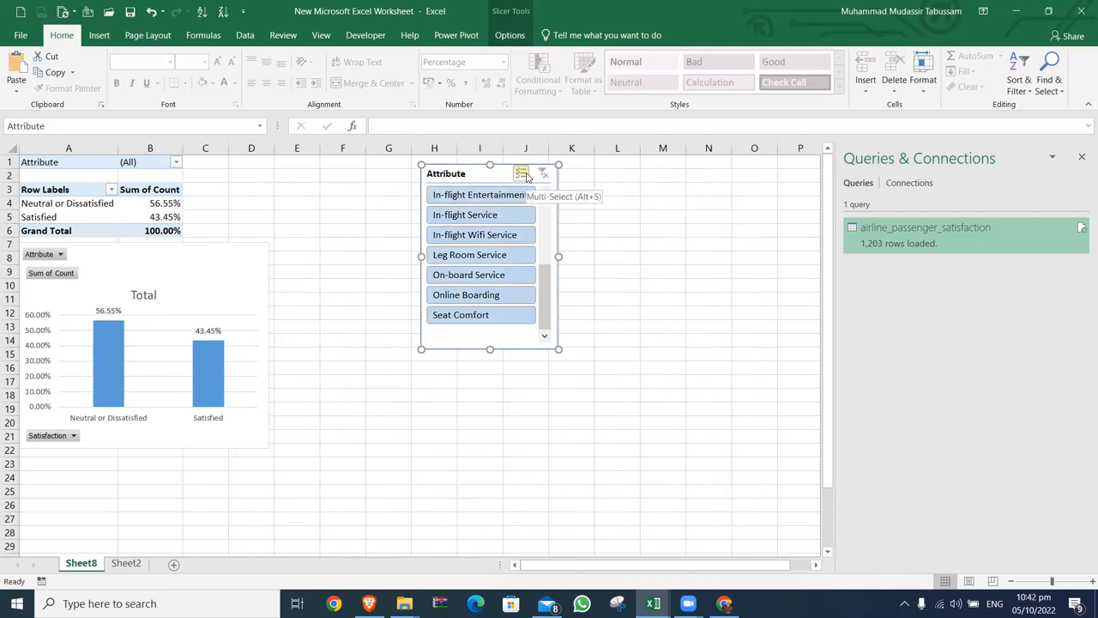
{"action": "left_click", "coordinate": [74, 163]}
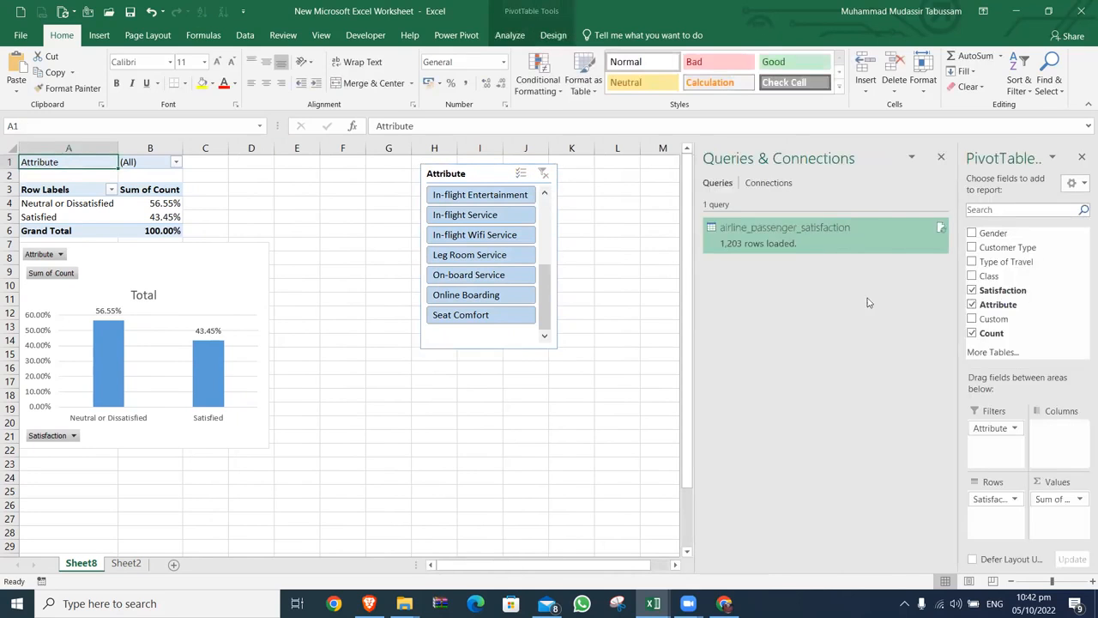
{"action": "left_click_drag", "start_coordinate": [993, 427], "coordinate": [635, 449]}
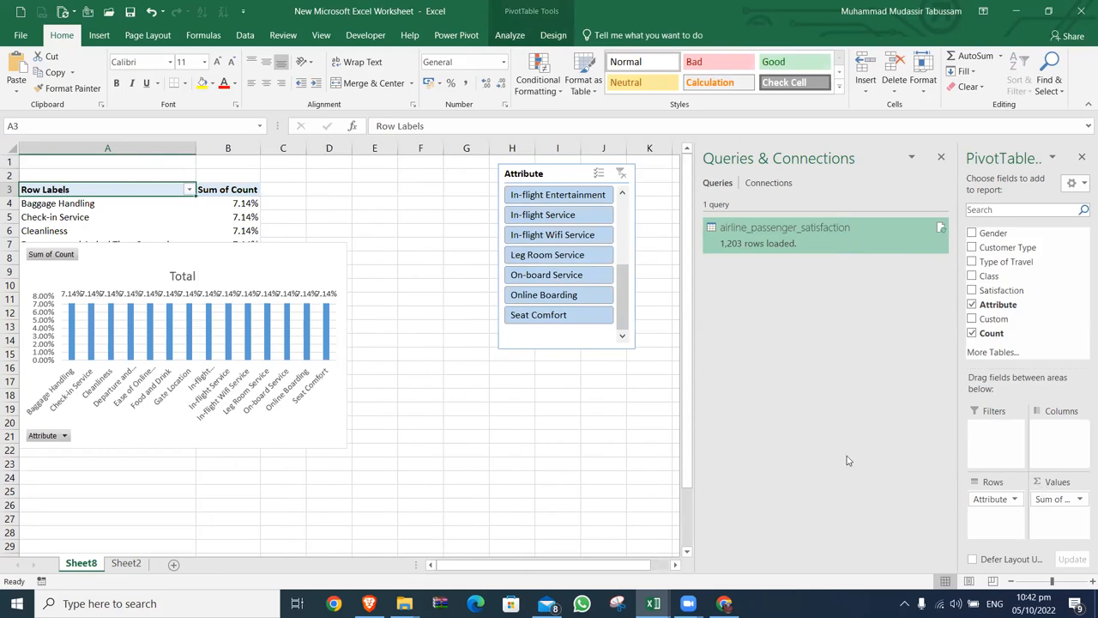
- Enlarge the PivotChart in width and height and place it at about A6:I25
{"action": "left_click_drag", "start_coordinate": [300, 270], "coordinate": [377, 230]}
{"action": "left_click_drag", "start_coordinate": [426, 305], "coordinate": [630, 368]}
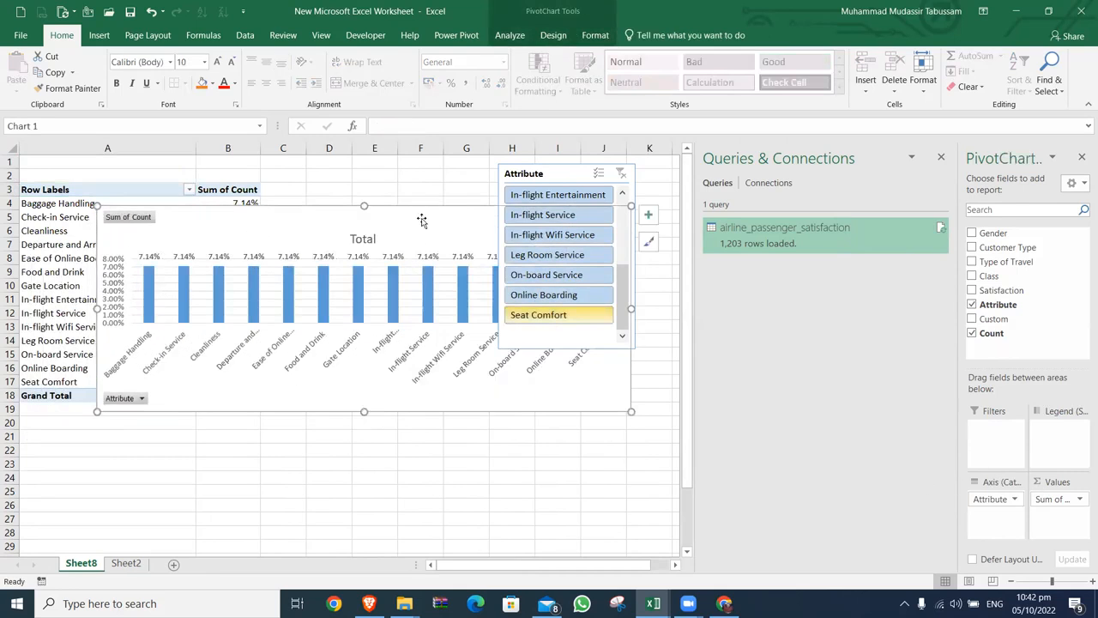
{"action": "left_click_drag", "start_coordinate": [421, 220], "coordinate": [343, 203]}
{"action": "left_click_drag", "start_coordinate": [288, 403], "coordinate": [286, 475]}
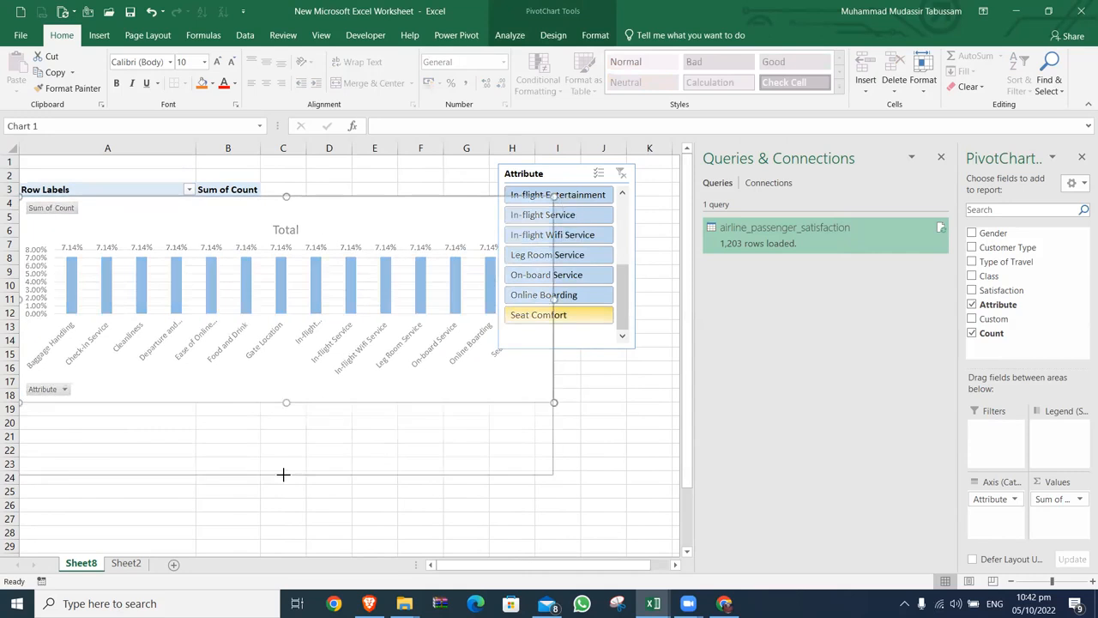
{"action": "left_click_drag", "start_coordinate": [140, 212], "coordinate": [148, 283]}
{"action": "left_click_drag", "start_coordinate": [417, 300], "coordinate": [407, 250]}
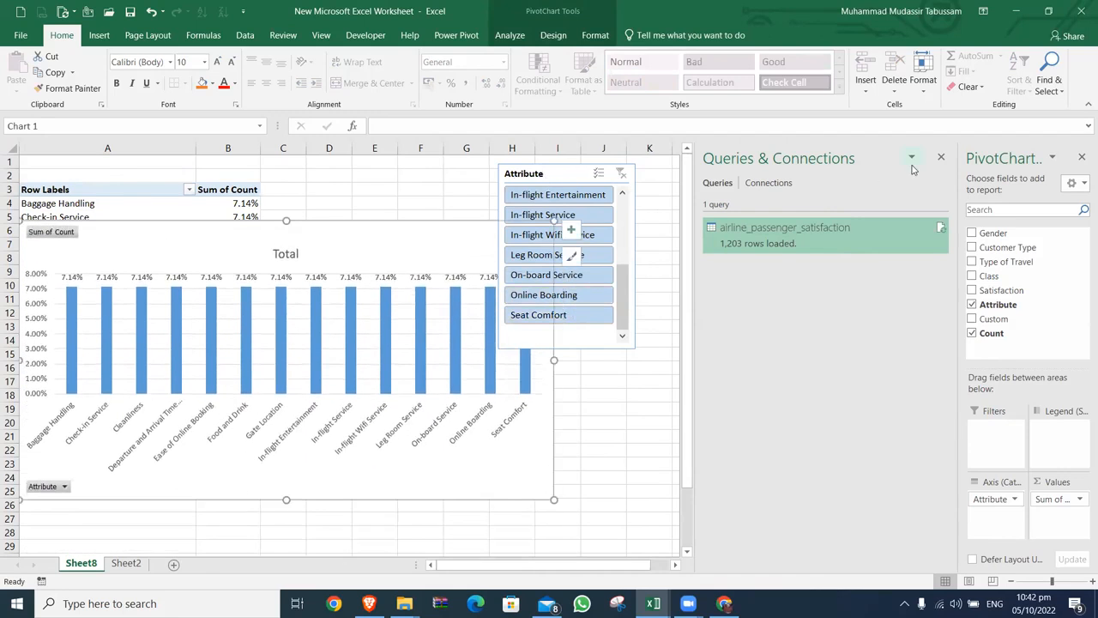
- Close the Queries & Connections pane and separate the objects, with the slicer at about M3:P16 and the chart at about A3:J23
{"action": "left_click", "coordinate": [943, 156]}
{"action": "left_click_drag", "start_coordinate": [576, 179], "coordinate": [821, 200]}
{"action": "left_click_drag", "start_coordinate": [512, 249], "coordinate": [573, 211]}
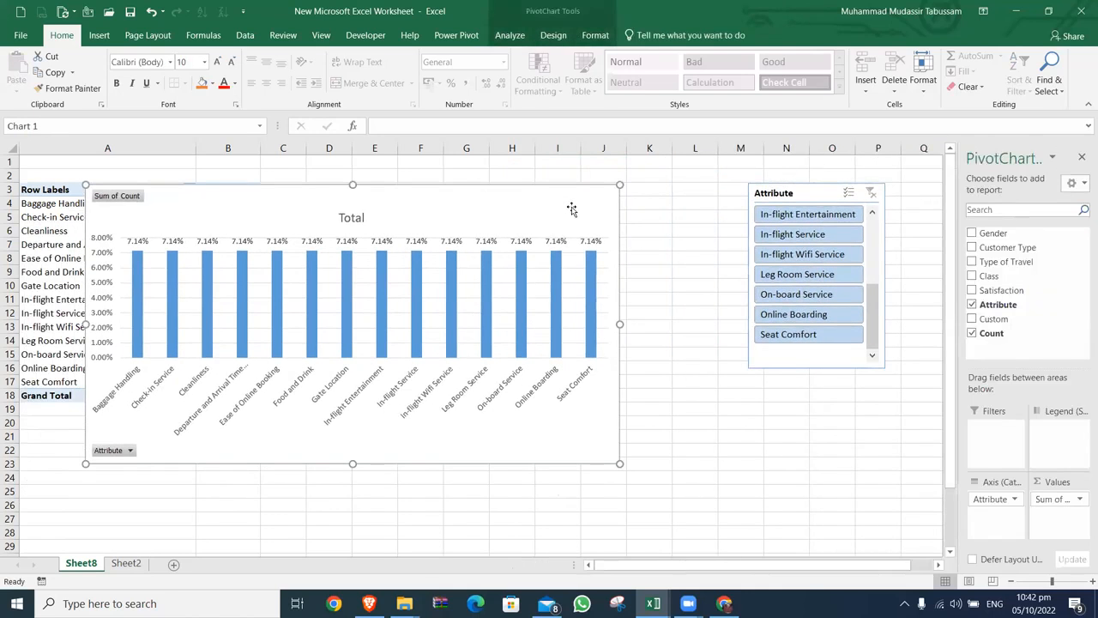
- Summarize the Count value field by Average instead of Sum
{"action": "left_click", "coordinate": [1056, 500]}
{"action": "left_click", "coordinate": [1021, 485]}
{"action": "left_click", "coordinate": [1036, 502]}
{"action": "left_click", "coordinate": [911, 550]}
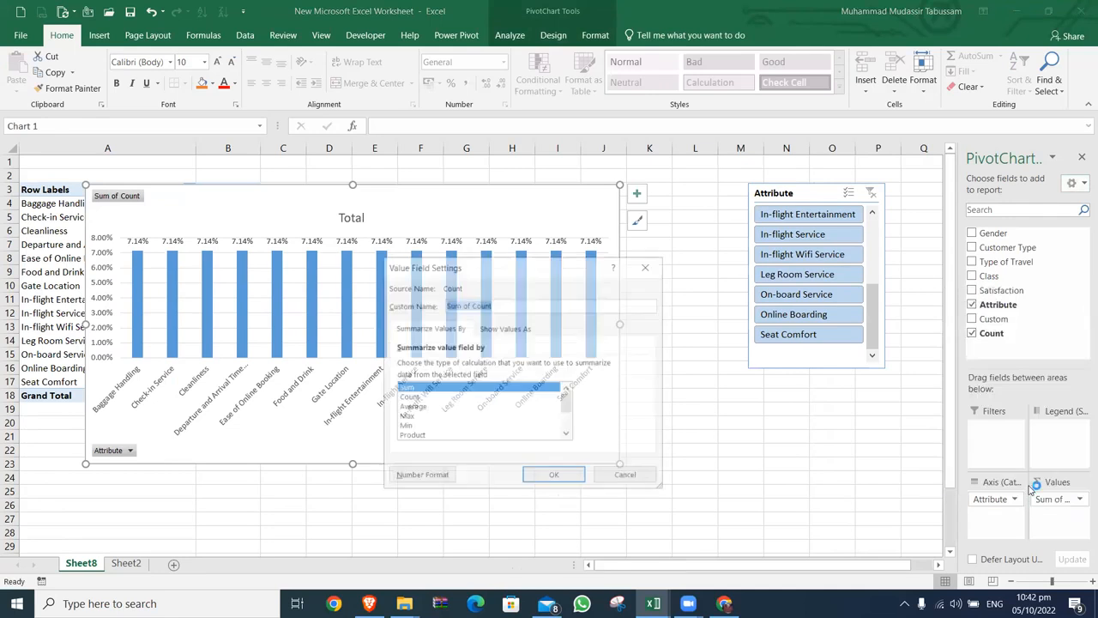
{"action": "left_click", "coordinate": [423, 408]}
{"action": "left_click", "coordinate": [554, 476]}
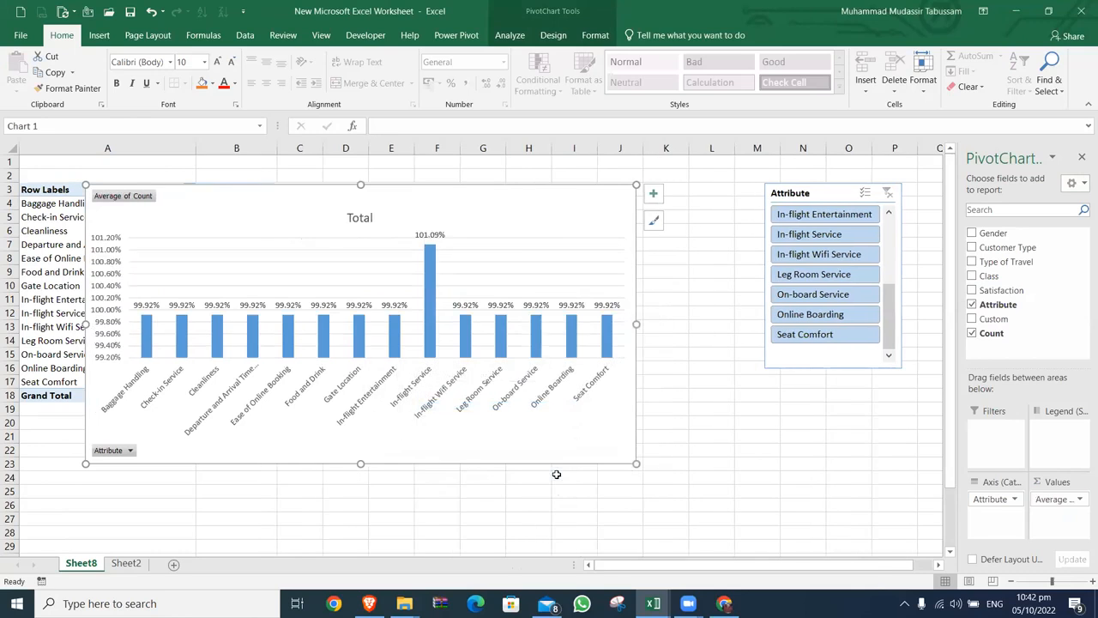
{"action": "left_click", "coordinate": [1041, 501]}
{"action": "left_click", "coordinate": [935, 483]}
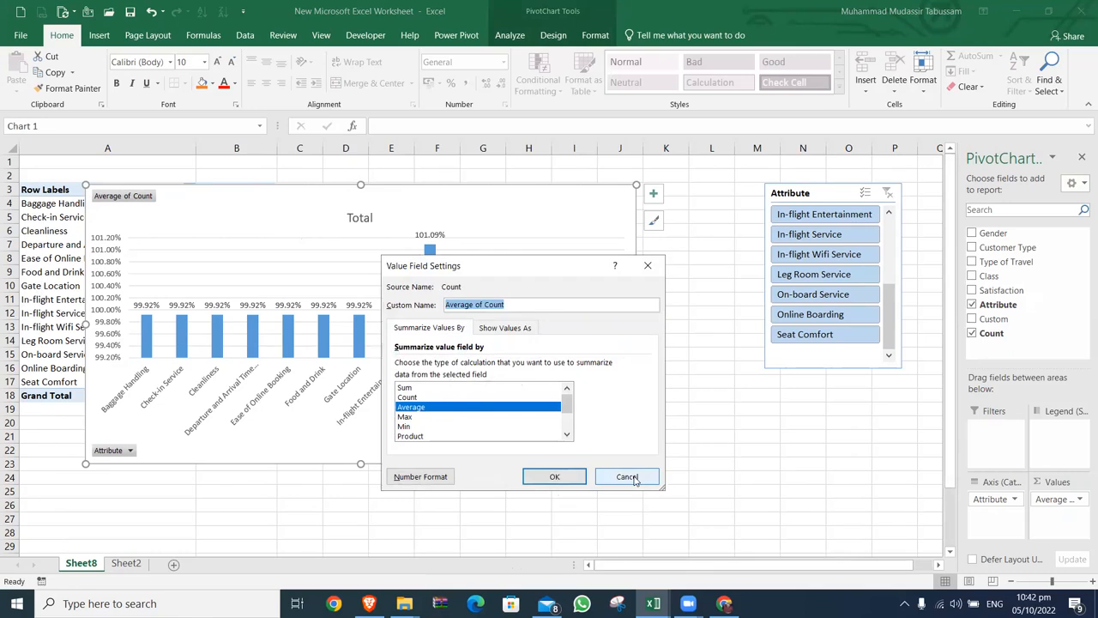
{"action": "left_click", "coordinate": [633, 476]}
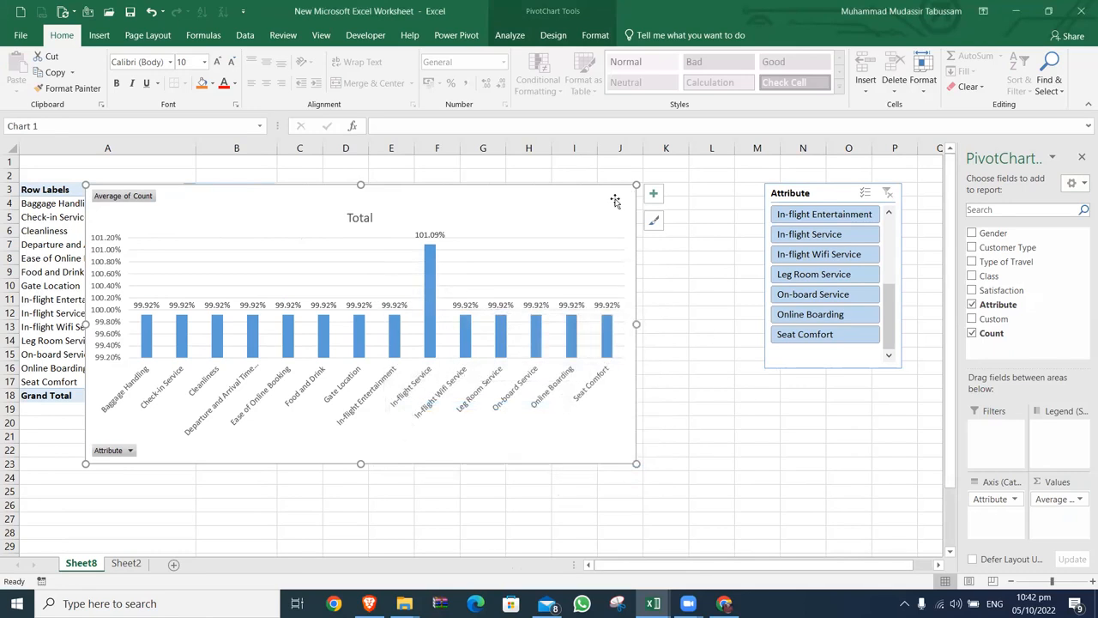
- Filter the Attribute slicer to In-flight Entertainment and clear that filter again
{"action": "left_click", "coordinate": [824, 213]}
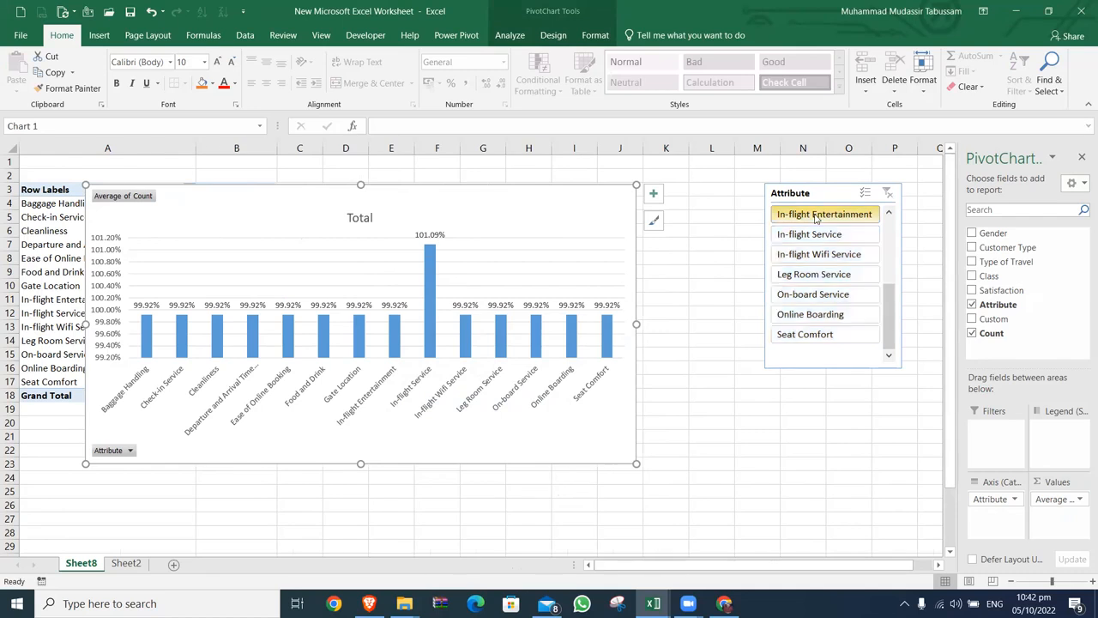
{"action": "left_click_drag", "start_coordinate": [811, 301], "coordinate": [815, 261]}
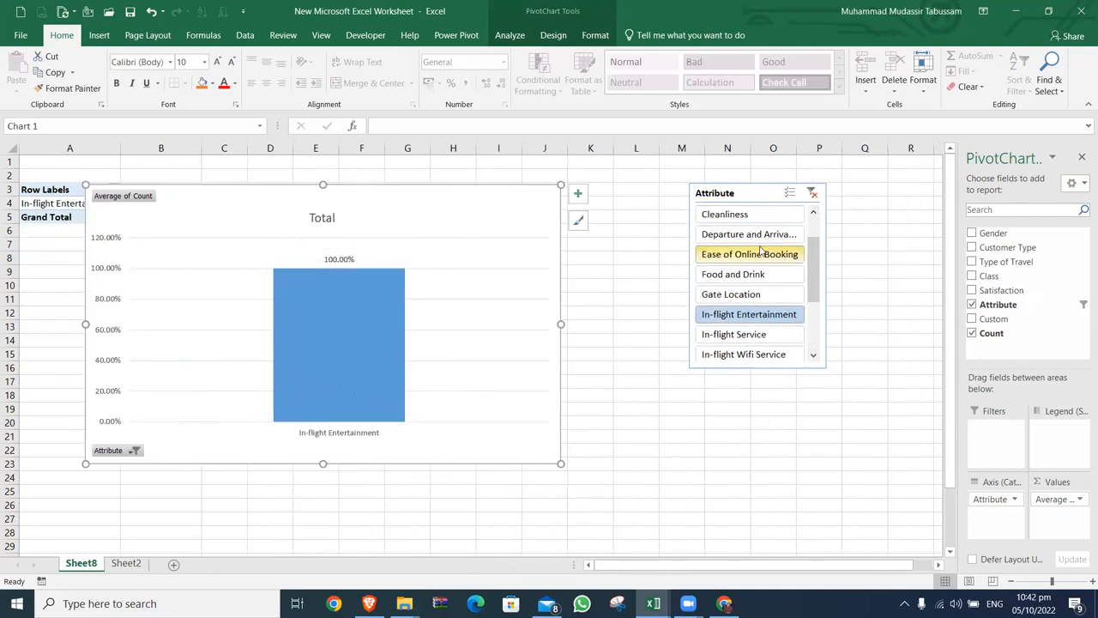
{"action": "left_click", "coordinate": [813, 193]}
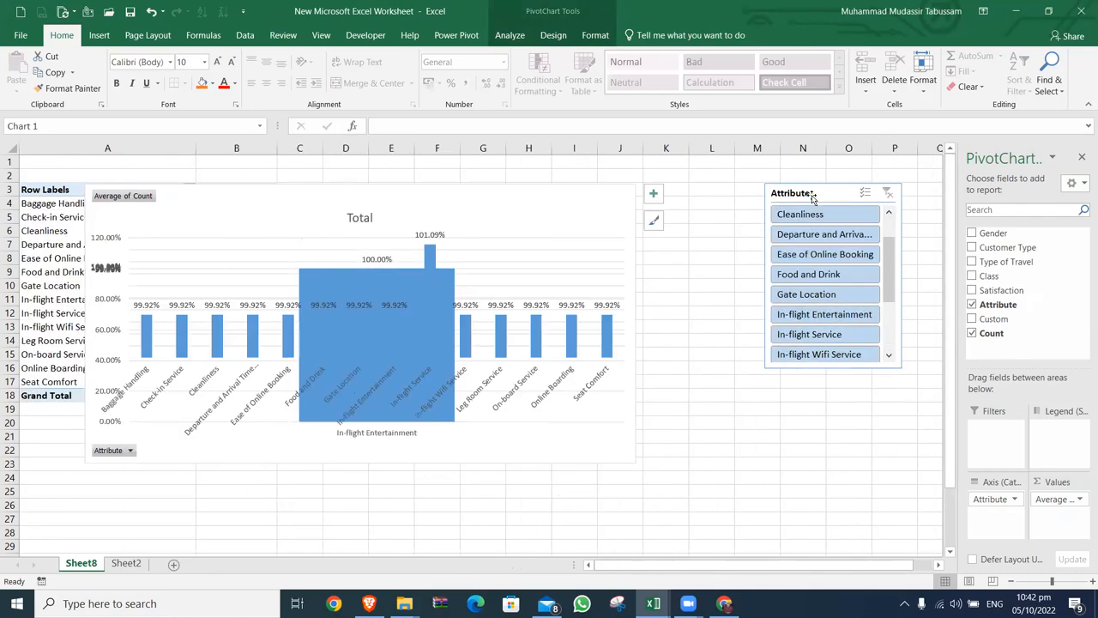
- Replace Attribute with Satisfaction on the axis and filter the slicer successively by Baggage Handling, Check-in Service, Cleanliness and Departure and Arrival Time Convenience
{"action": "left_click_drag", "start_coordinate": [992, 499], "coordinate": [885, 422]}
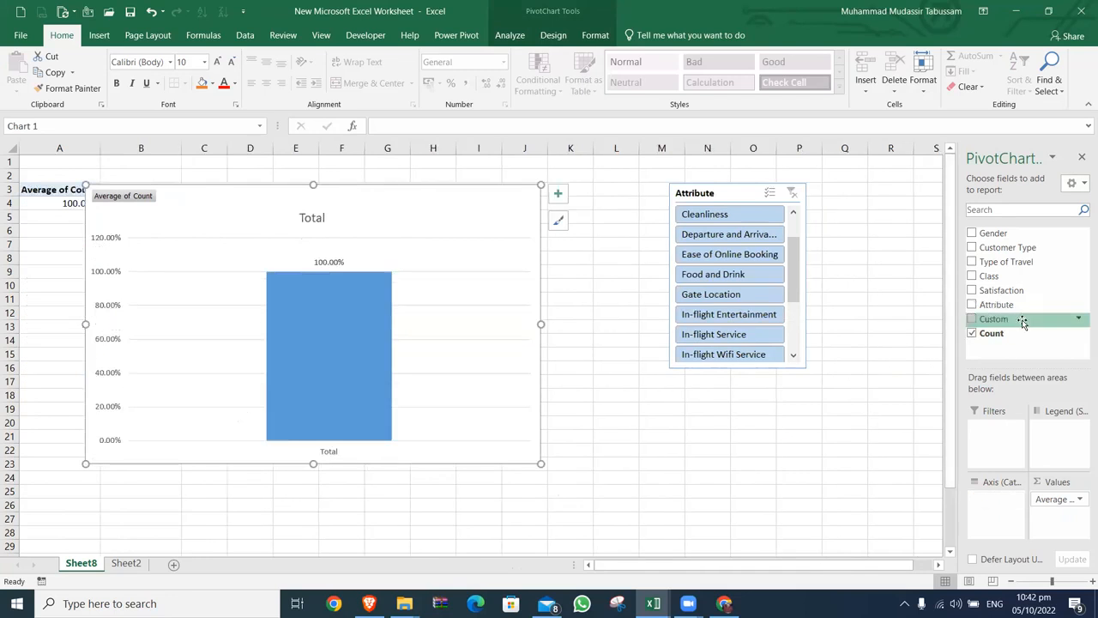
{"action": "left_click_drag", "start_coordinate": [1001, 290], "coordinate": [995, 506]}
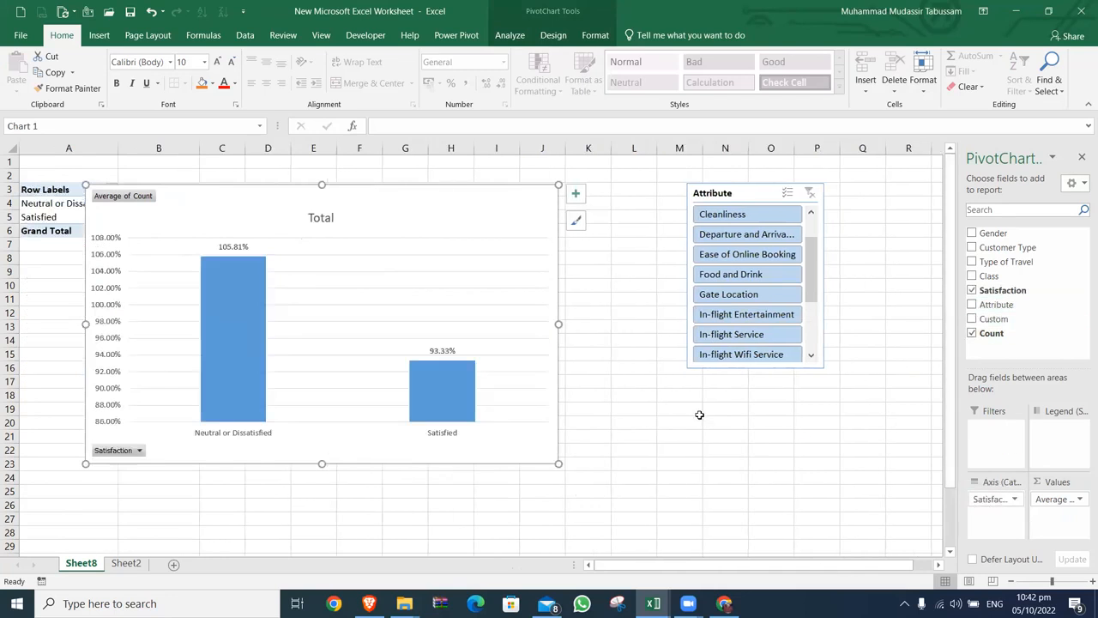
{"action": "scroll", "coordinate": [773, 223], "scroll_direction": "up", "scroll_amount": 1}
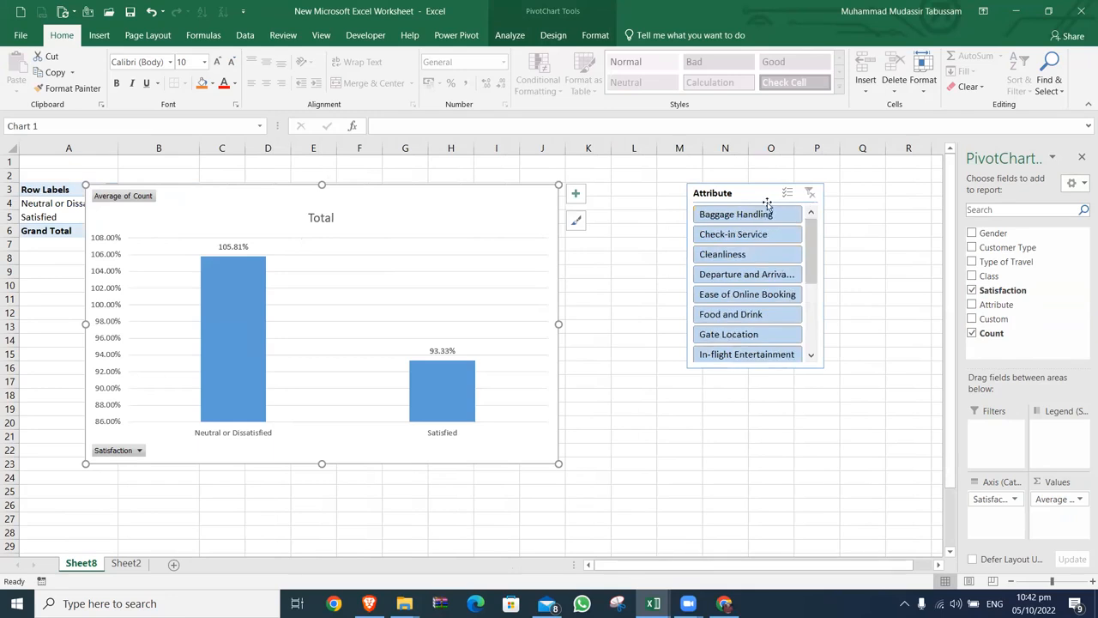
{"action": "left_click", "coordinate": [764, 218]}
{"action": "left_click", "coordinate": [762, 235]}
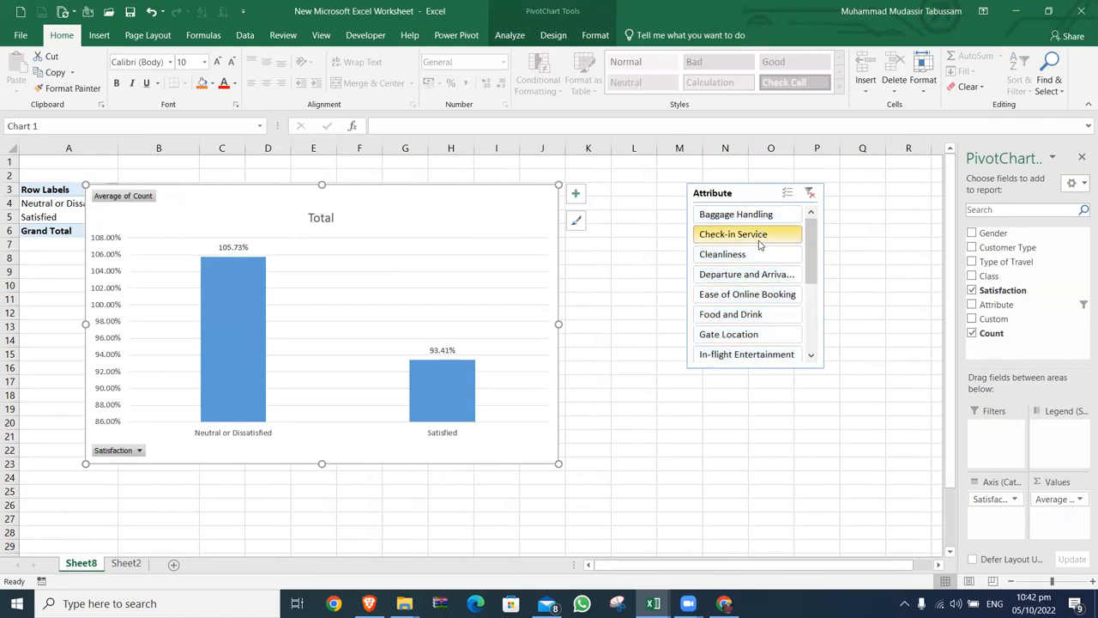
{"action": "left_click", "coordinate": [758, 254]}
{"action": "left_click", "coordinate": [752, 275]}
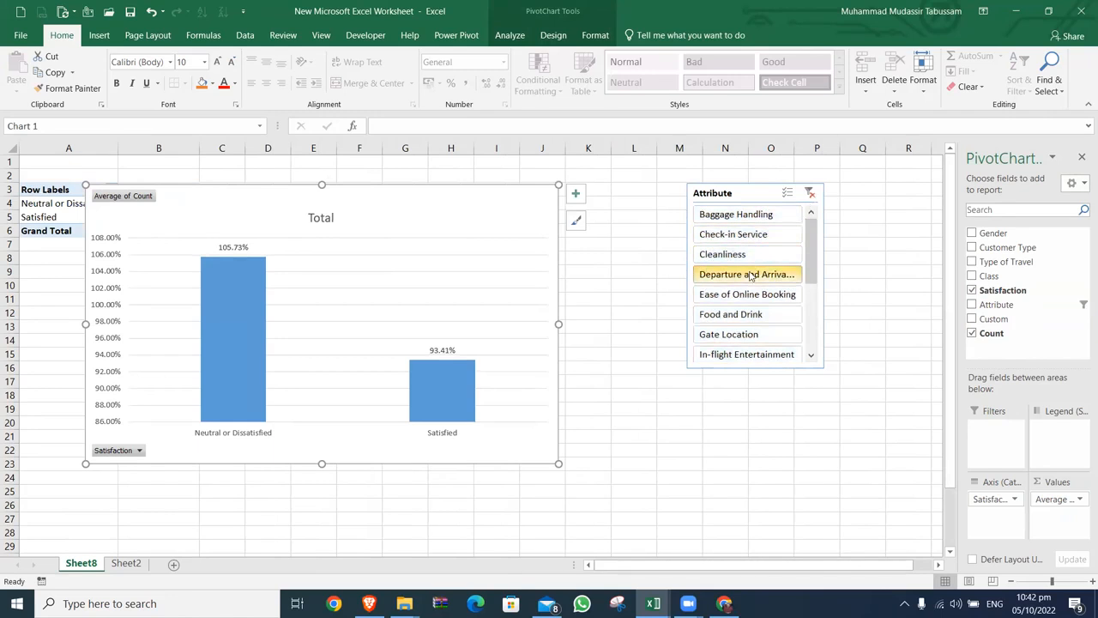
- Summarize the Count value field by Sum instead of Average
{"action": "left_click", "coordinate": [1057, 498]}
{"action": "left_click", "coordinate": [986, 483]}
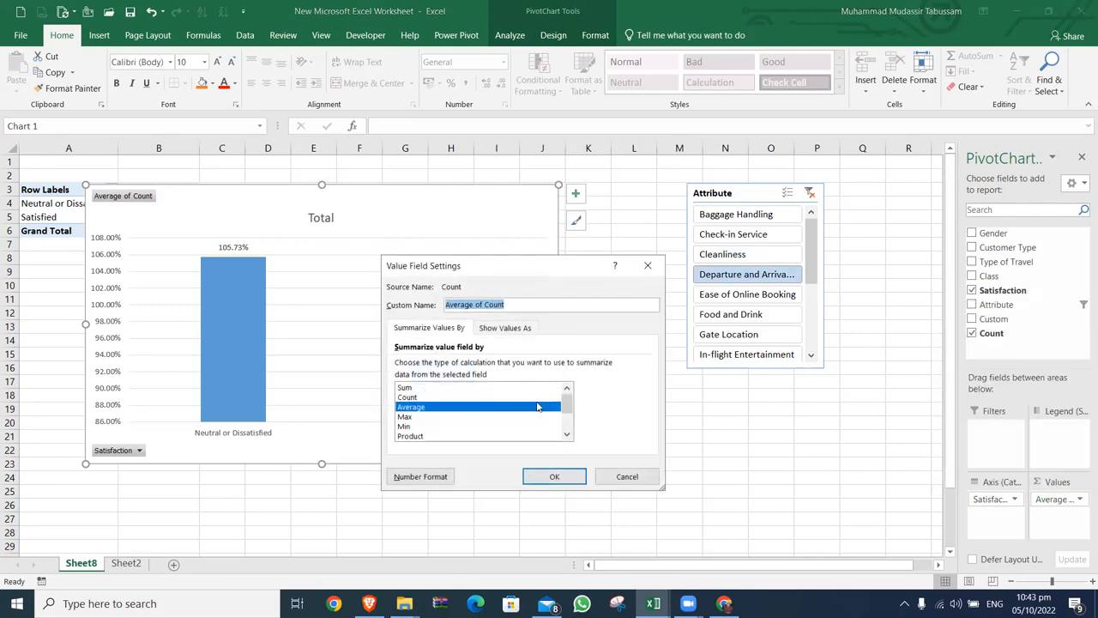
{"action": "left_click", "coordinate": [440, 387]}
{"action": "left_click", "coordinate": [555, 477]}
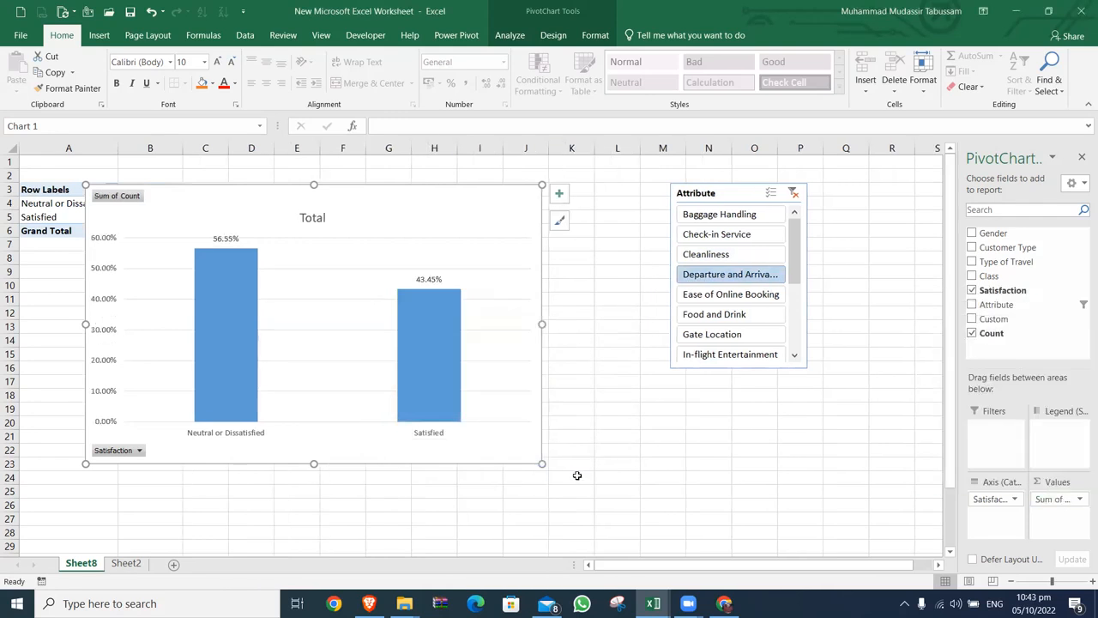
- Filter the slicer successively by Baggage Handling, Check-in Service, Cleanliness and Food and Drink, and move the chart to about B6:L26
{"action": "left_click", "coordinate": [733, 214]}
{"action": "left_click", "coordinate": [734, 233]}
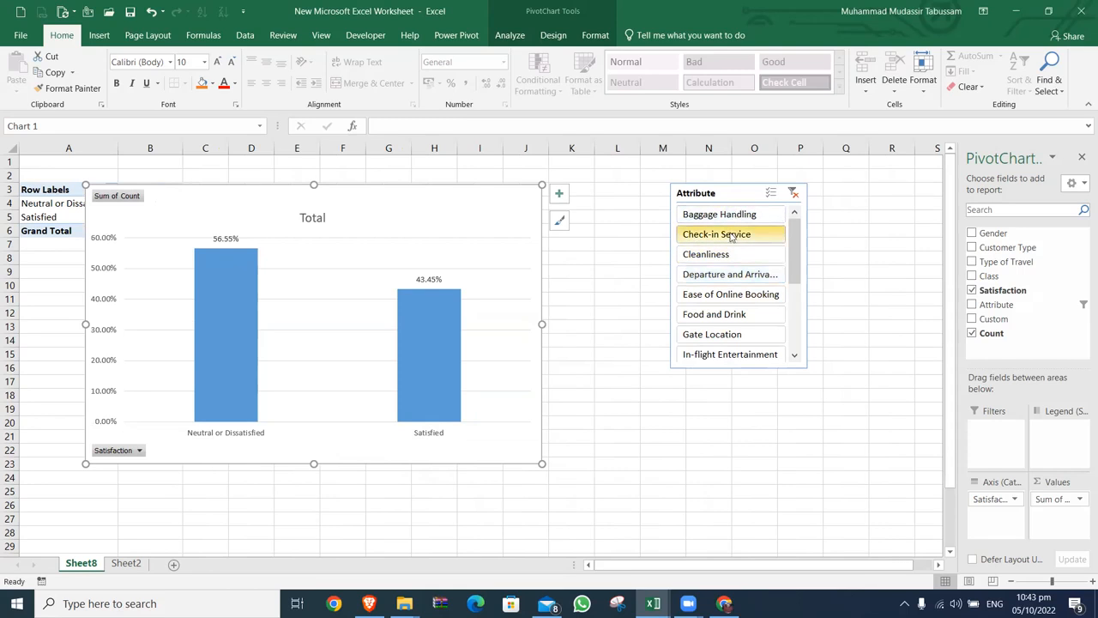
{"action": "left_click", "coordinate": [730, 254]}
{"action": "mouse_move", "coordinate": [400, 225]}
{"action": "left_mouse_down"}
{"action": "mouse_move", "coordinate": [578, 362]}
{"action": "mouse_move", "coordinate": [480, 275]}
{"action": "left_mouse_up"}
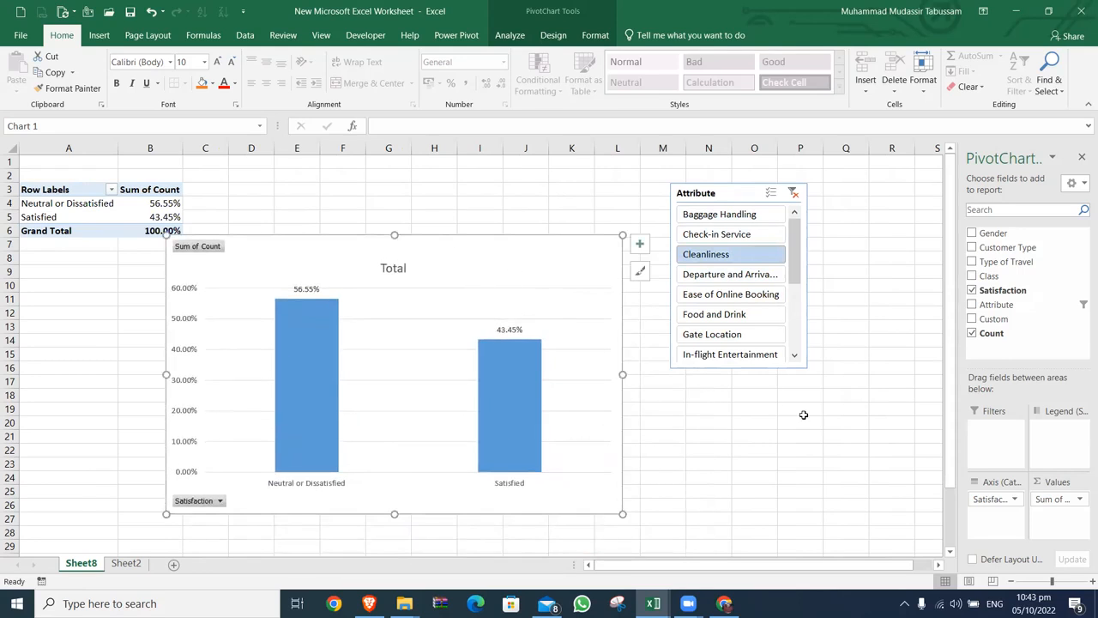
{"action": "left_click", "coordinate": [752, 319]}
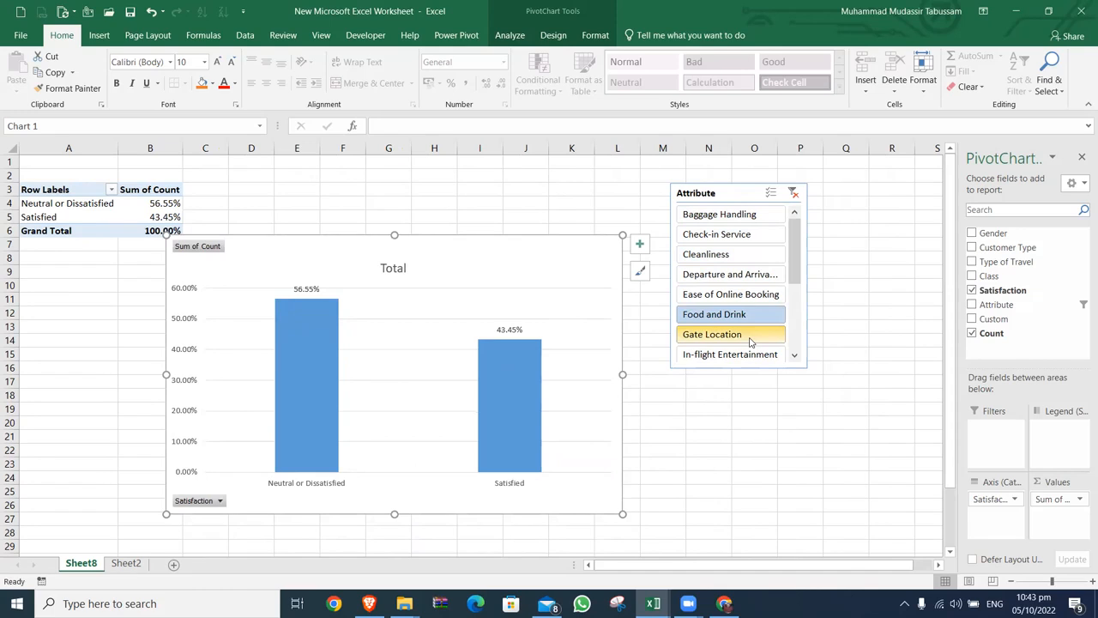
- Clear the slicer filter and make Gender the only axis field in place of Satisfaction
{"action": "left_click", "coordinate": [793, 194]}
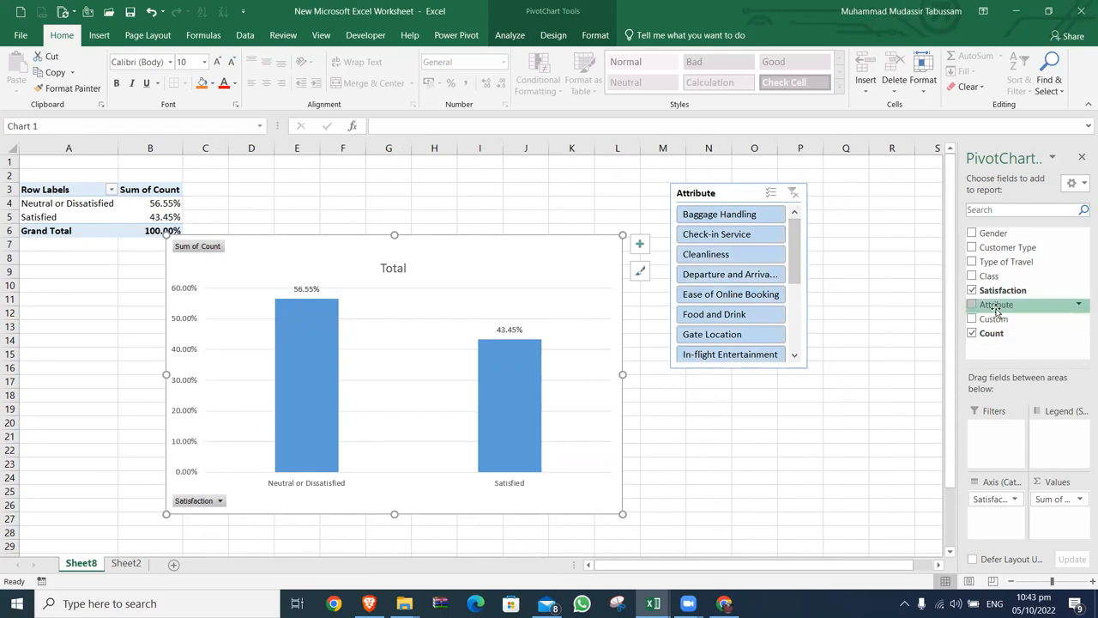
{"action": "left_click_drag", "start_coordinate": [997, 310], "coordinate": [989, 483]}
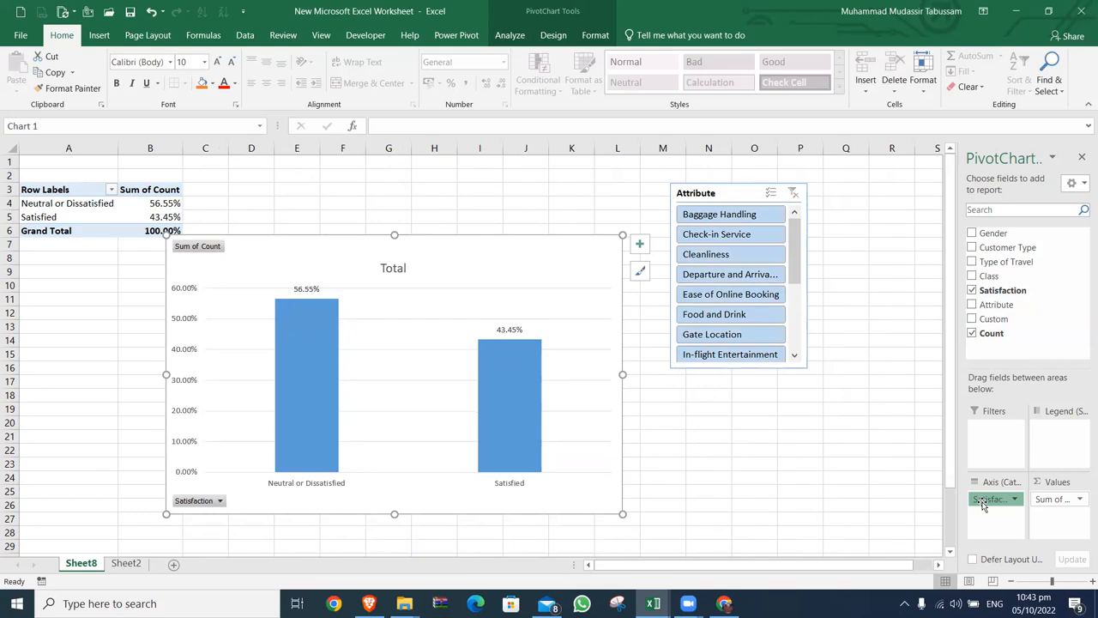
{"action": "left_click", "coordinate": [984, 505]}
{"action": "left_click_drag", "start_coordinate": [993, 502], "coordinate": [848, 441]}
{"action": "left_click_drag", "start_coordinate": [1004, 241], "coordinate": [1001, 521]}
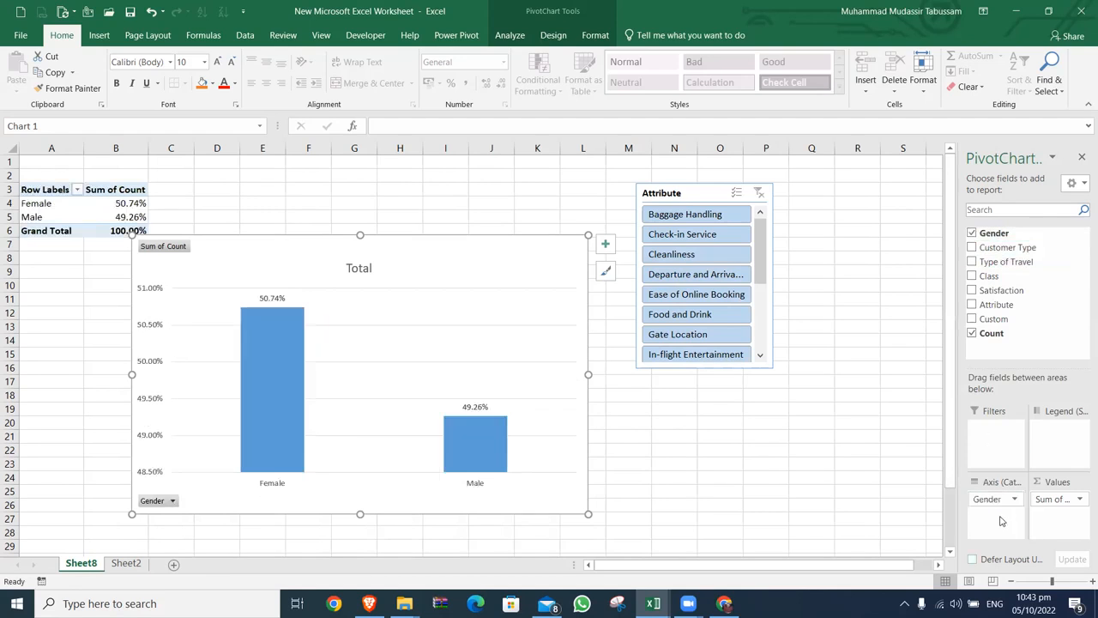
- Compare the gender split for Baggage Handling, Check-in Service and Cleanliness through the Attribute slicer
{"action": "left_click", "coordinate": [719, 218]}
{"action": "left_click", "coordinate": [721, 234]}
{"action": "left_click", "coordinate": [719, 251]}
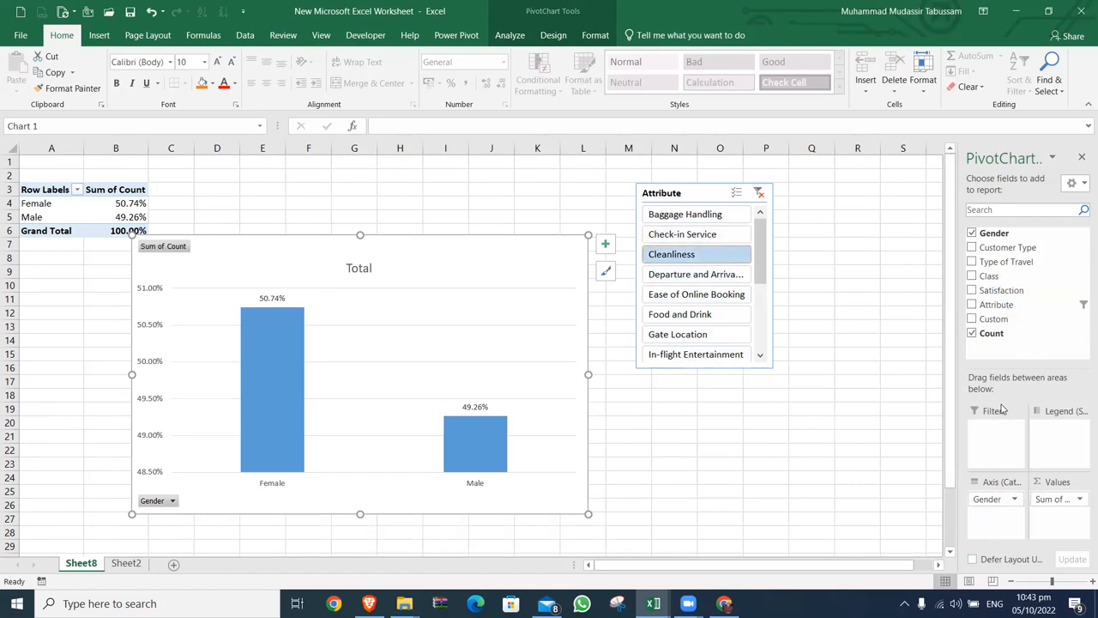
- Rebuild the unfiltered PivotChart with Attribute in place of Gender on the axis and Count re-added to the values
{"action": "left_click_drag", "start_coordinate": [1013, 503], "coordinate": [841, 417]}
{"action": "left_click_drag", "start_coordinate": [995, 305], "coordinate": [983, 508]}
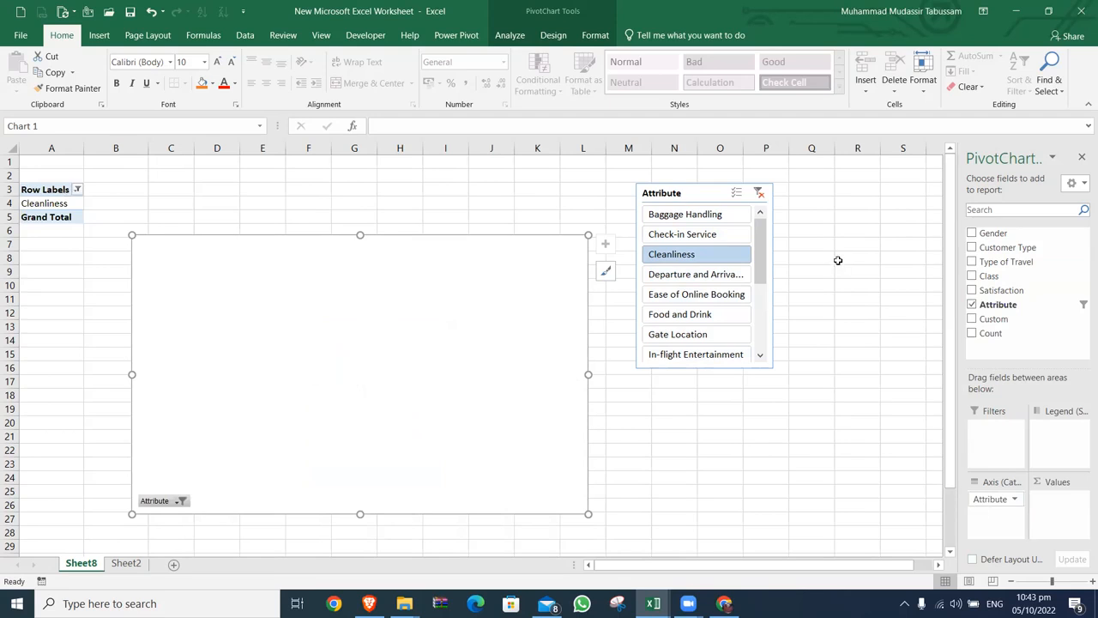
{"action": "left_click", "coordinate": [761, 200]}
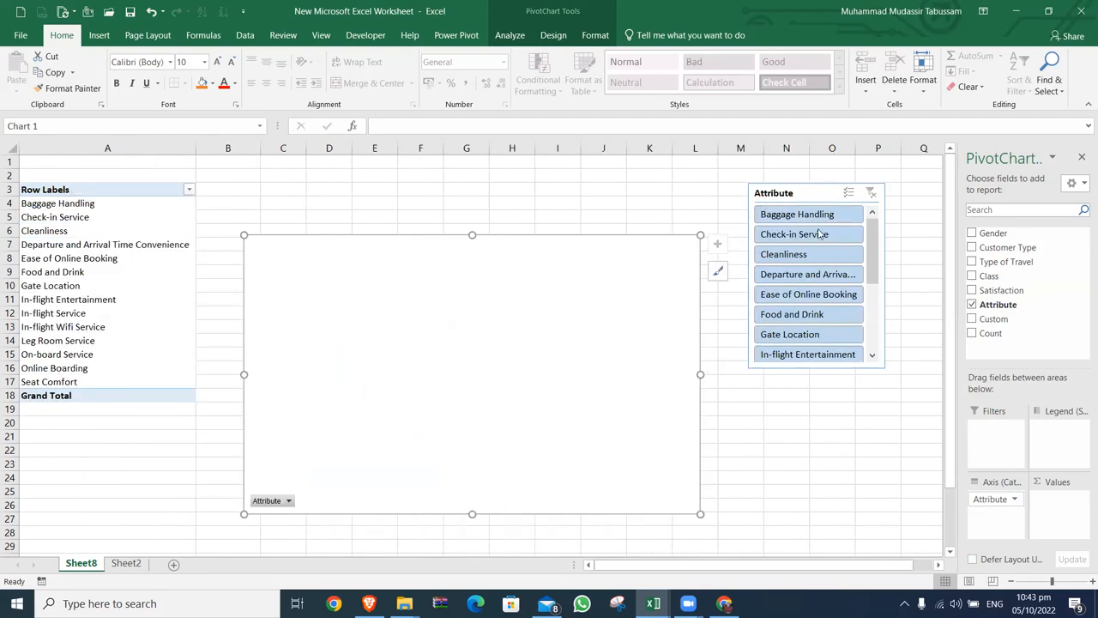
{"action": "left_click_drag", "start_coordinate": [976, 336], "coordinate": [1061, 513]}
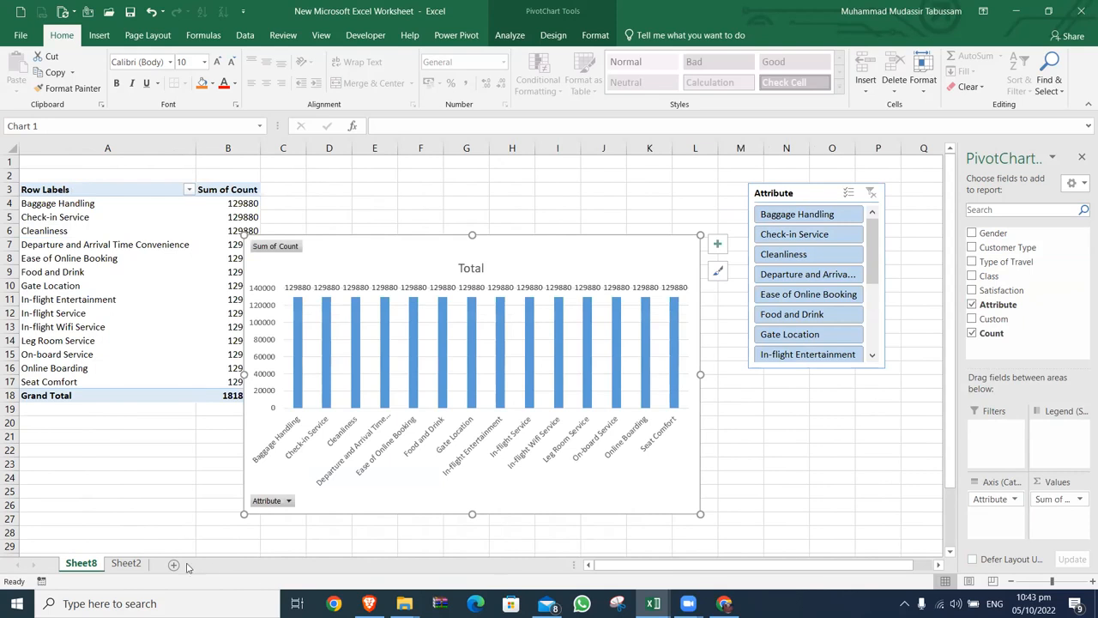
- Go to Sheet2 and look over the column headers at the start of the source table
{"action": "left_click", "coordinate": [125, 563]}
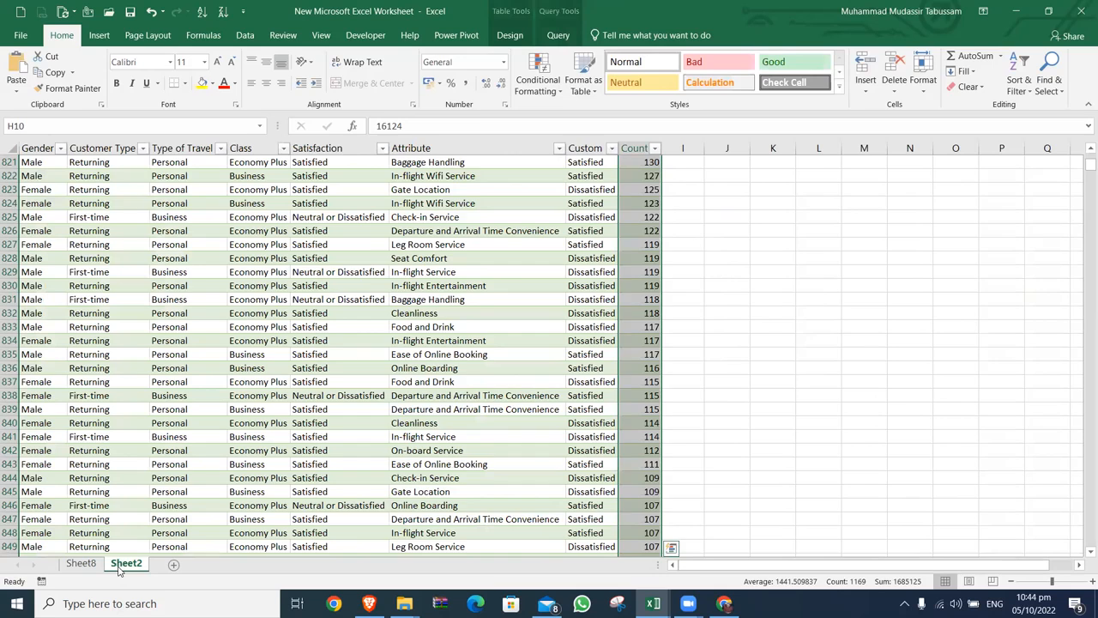
{"action": "key", "text": "ctrl+Up"}
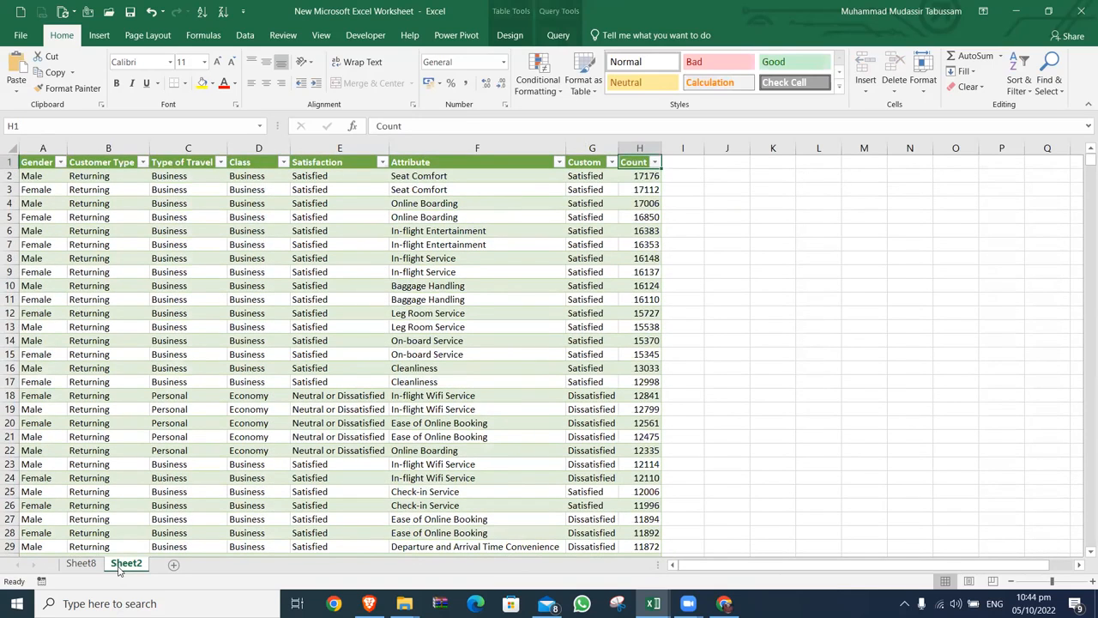
{"action": "key", "text": "Left"}
{"action": "key", "text": "Left"}
{"action": "key", "text": "Left"}
{"action": "key", "text": "Left"}
{"action": "key", "text": "Left"}
{"action": "key", "text": "Left"}
{"action": "key", "text": "Left"}
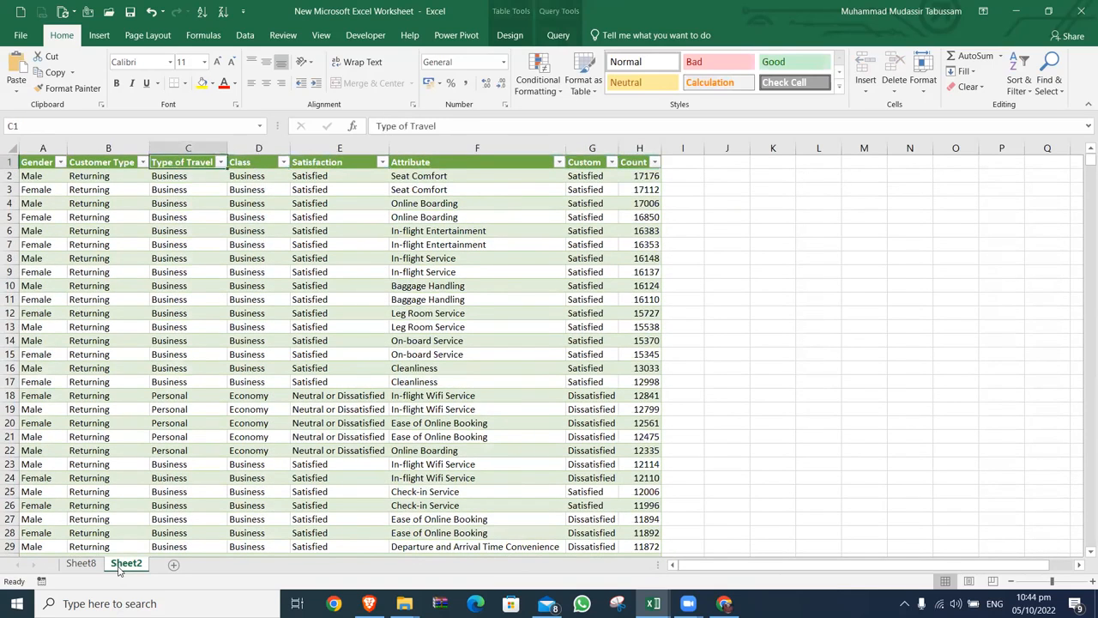
- Inspect the available filter values of the Custom column in the source table
{"action": "key", "text": "Right"}
{"action": "key", "text": "Right"}
{"action": "key", "text": "Right"}
{"action": "key", "text": "Right"}
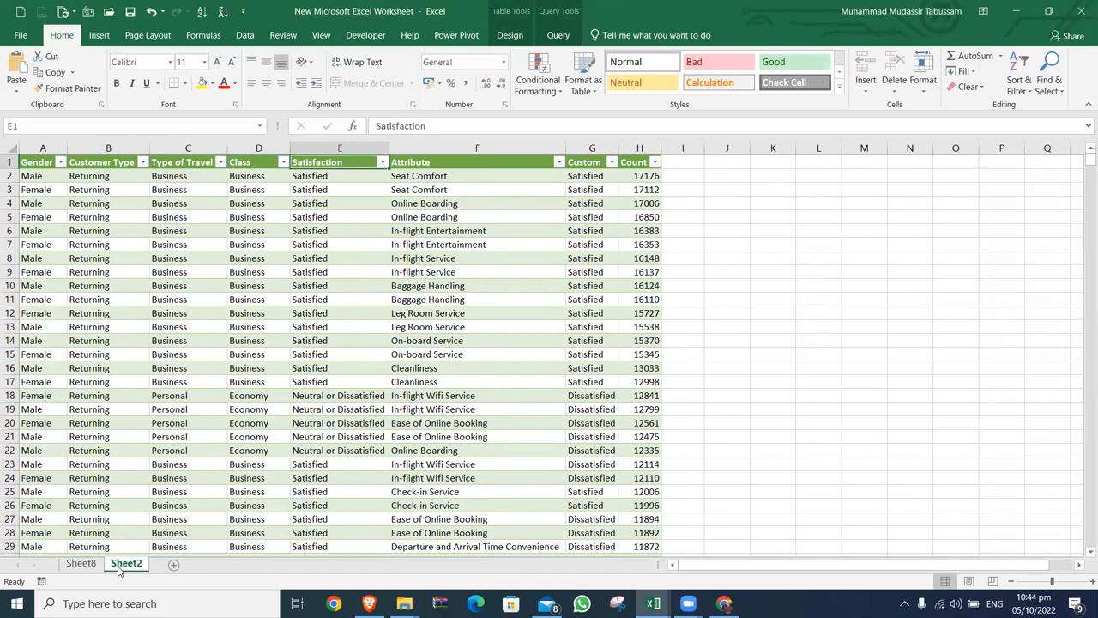
{"action": "key", "text": "Right"}
{"action": "key", "text": "Right"}
{"action": "key", "text": "alt+Down"}
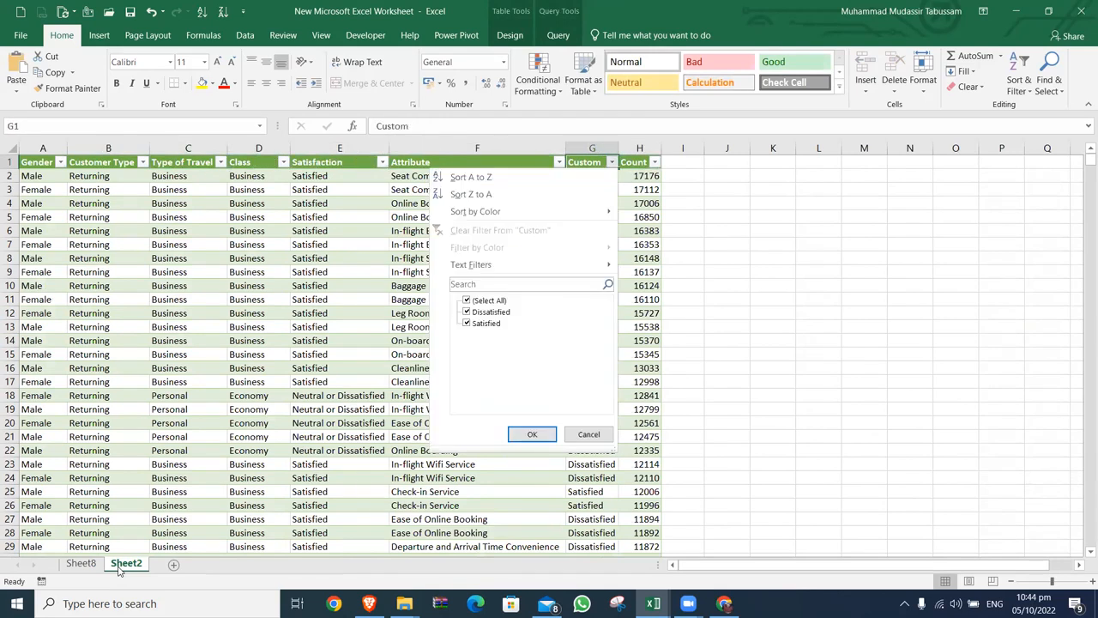
{"action": "key", "text": "Escape"}
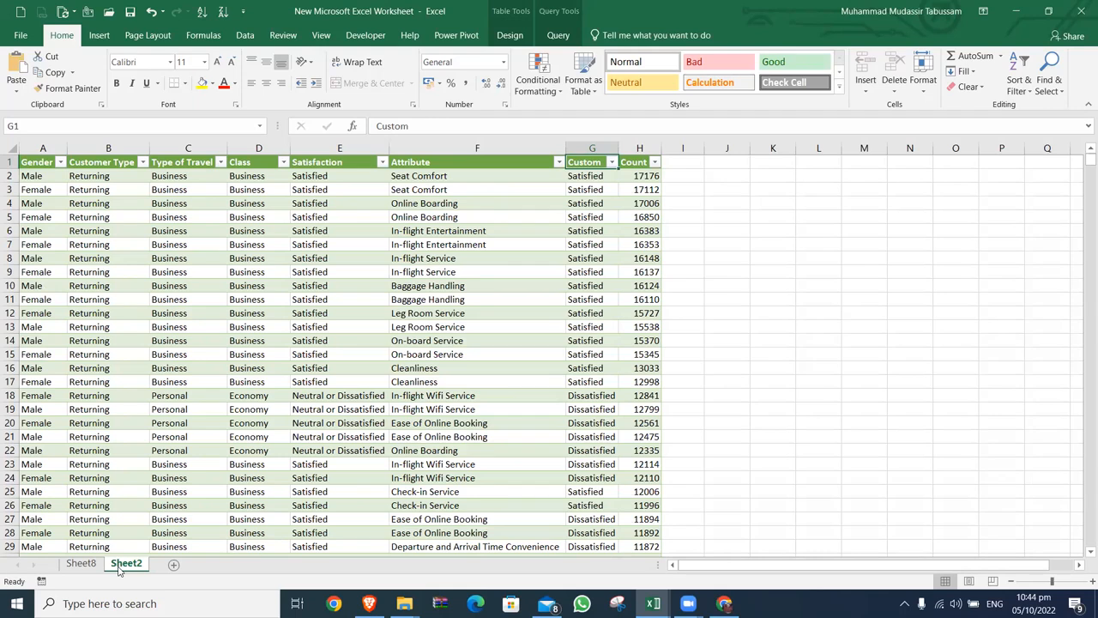
- Filter the source table's Attribute column to show only Baggage Handling, and select the Custom header cell
{"action": "key", "text": "Left"}
{"action": "key", "text": "alt+Down"}
{"action": "key", "text": "Down"}
{"action": "key", "text": "Down"}
{"action": "key", "text": "Down"}
{"action": "key", "text": "Tab"}
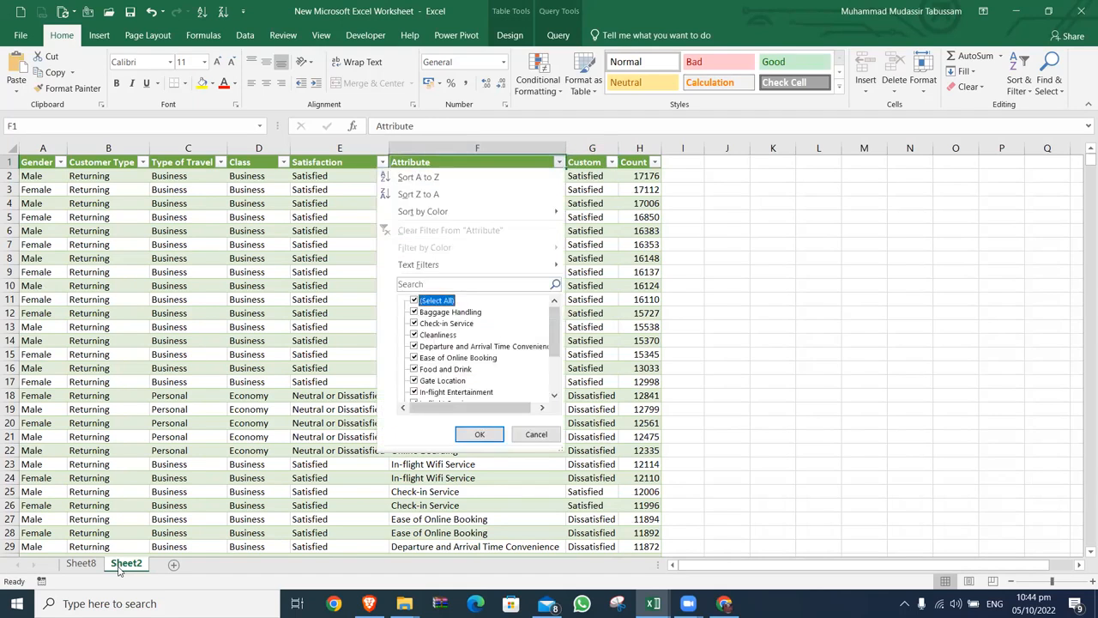
{"action": "key", "text": "Escape"}
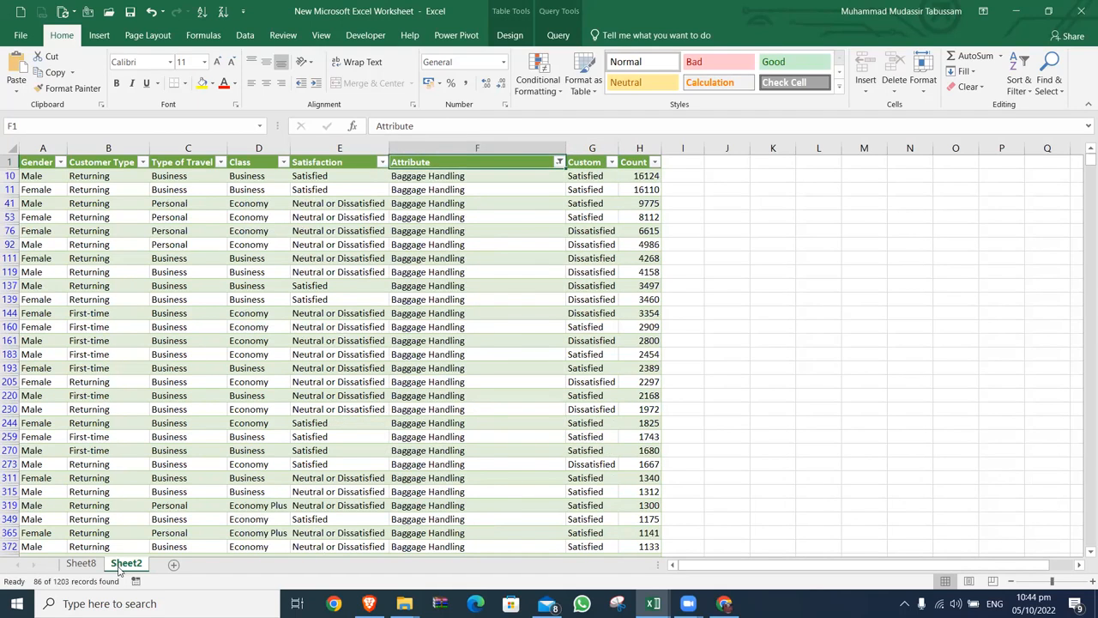
{"action": "key", "text": "Right"}
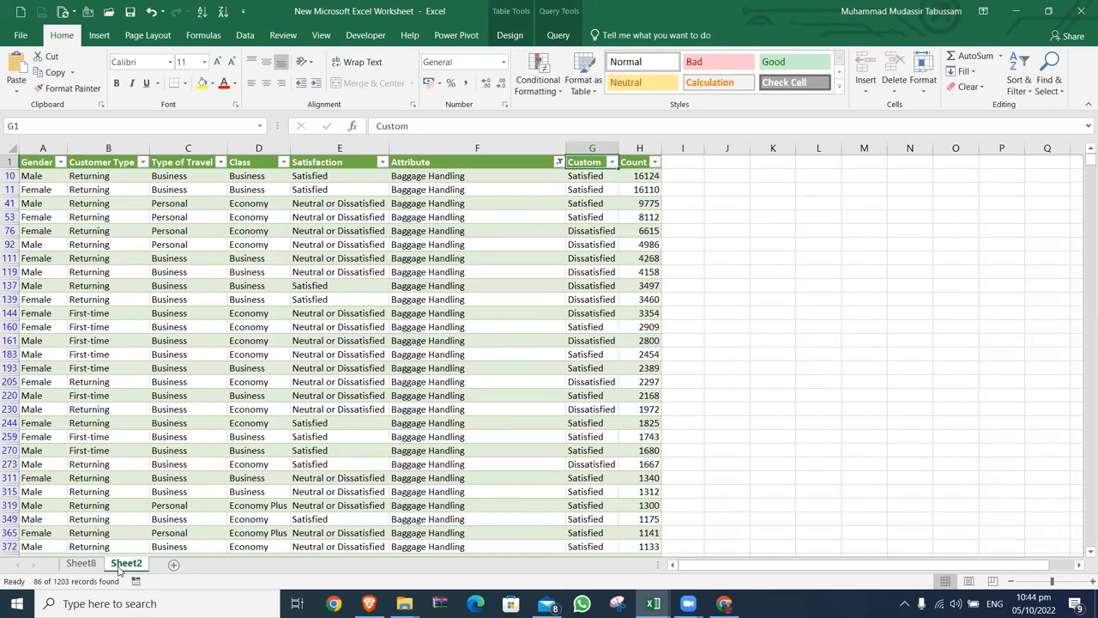
- Return to Sheet8 and make Custom the only axis field in place of Attribute
{"action": "left_click", "coordinate": [80, 563]}
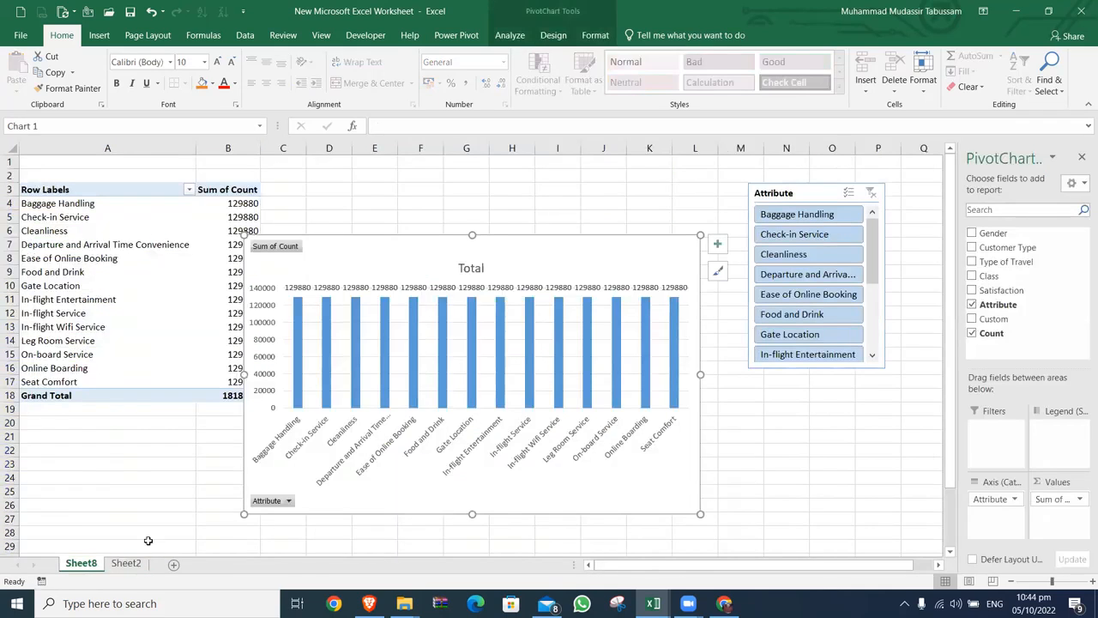
{"action": "left_click_drag", "start_coordinate": [995, 498], "coordinate": [901, 433]}
{"action": "left_click_drag", "start_coordinate": [1015, 319], "coordinate": [996, 508]}
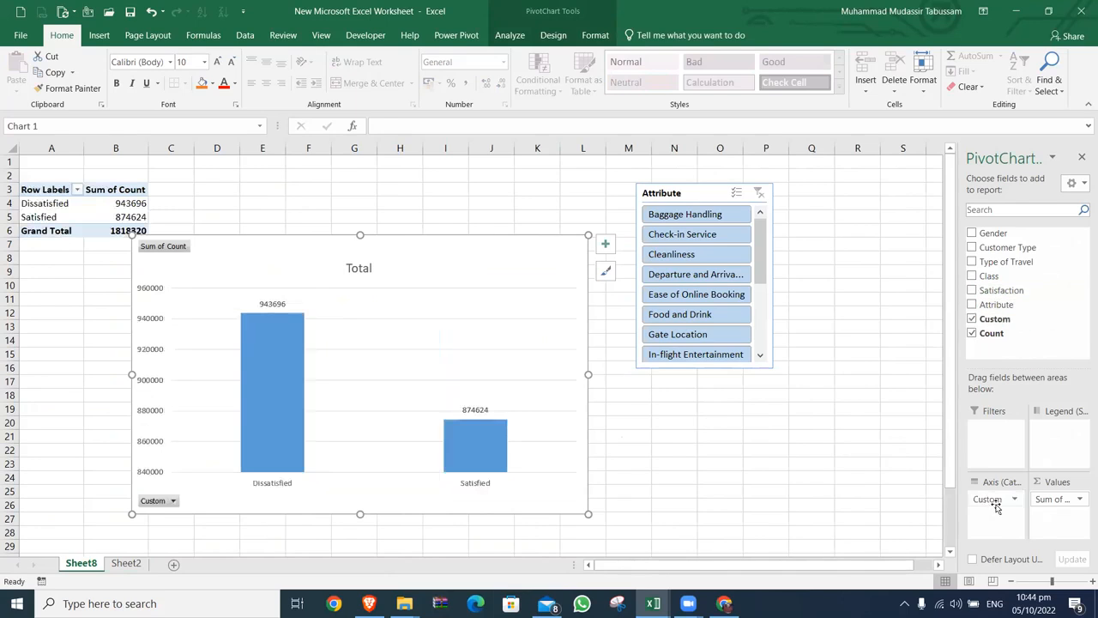
- Filter the Attribute slicer successively by Baggage Handling, Check-in Service and finally Cleanliness
{"action": "left_click", "coordinate": [731, 215]}
{"action": "left_click", "coordinate": [723, 234]}
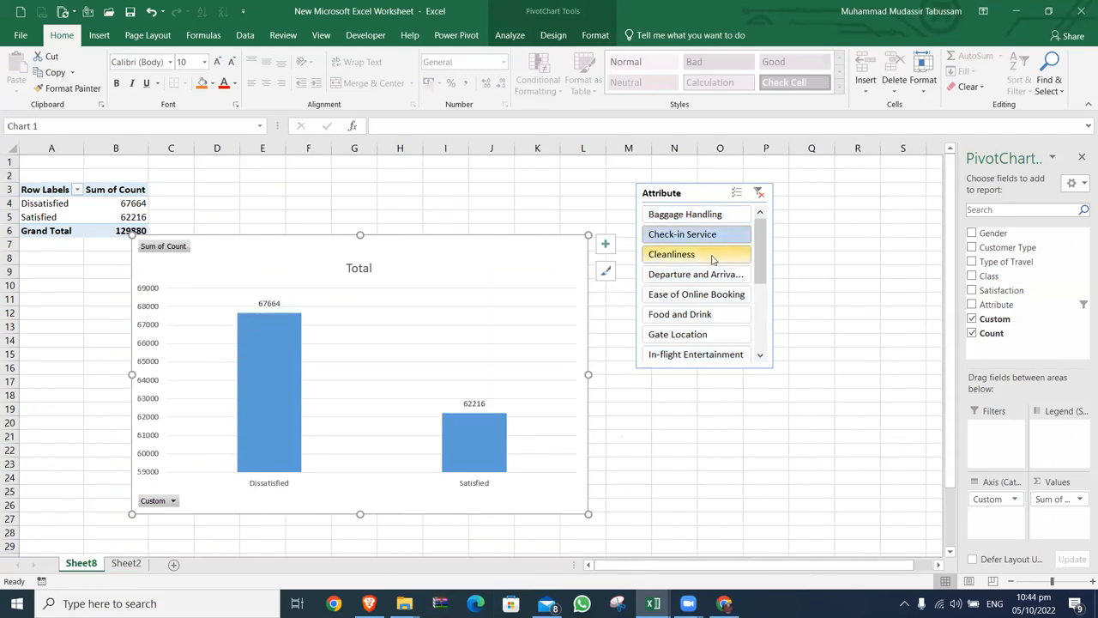
{"action": "left_click", "coordinate": [709, 254]}
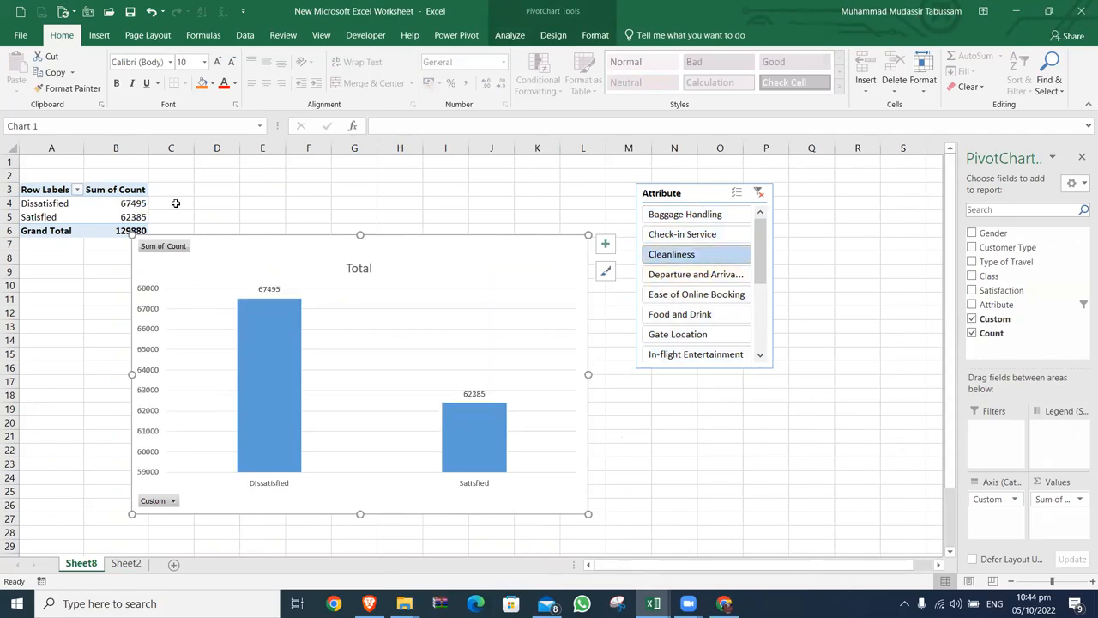
- Show the PivotTable's Sum of Count values as a percentage of the total
{"action": "right_click", "coordinate": [135, 200]}
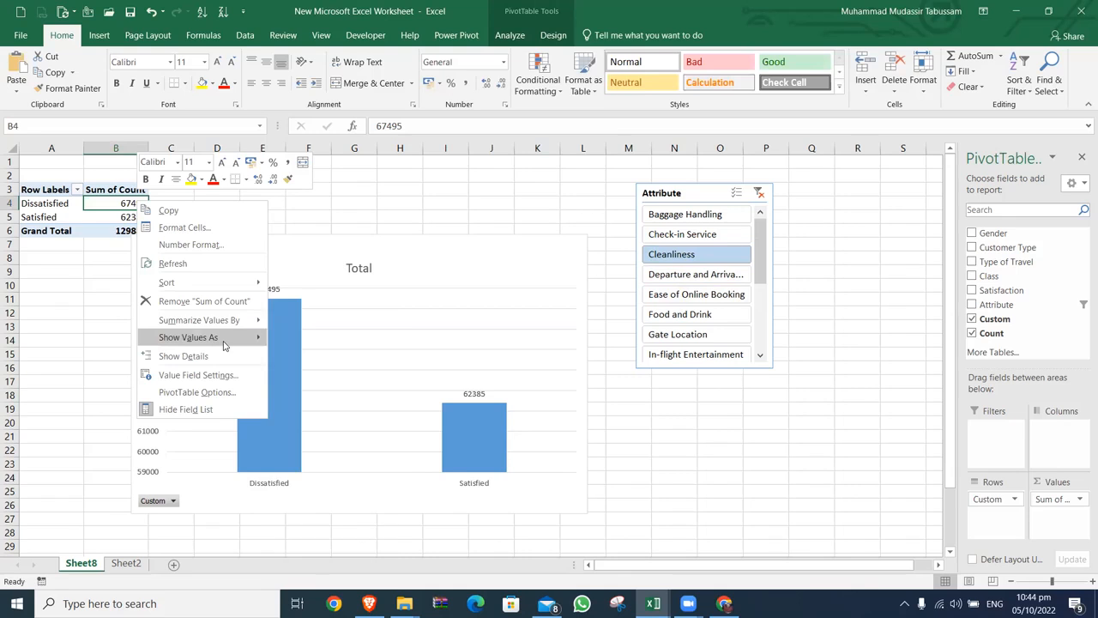
{"action": "mouse_move", "coordinate": [268, 342]}
{"action": "left_click", "coordinate": [324, 339]}
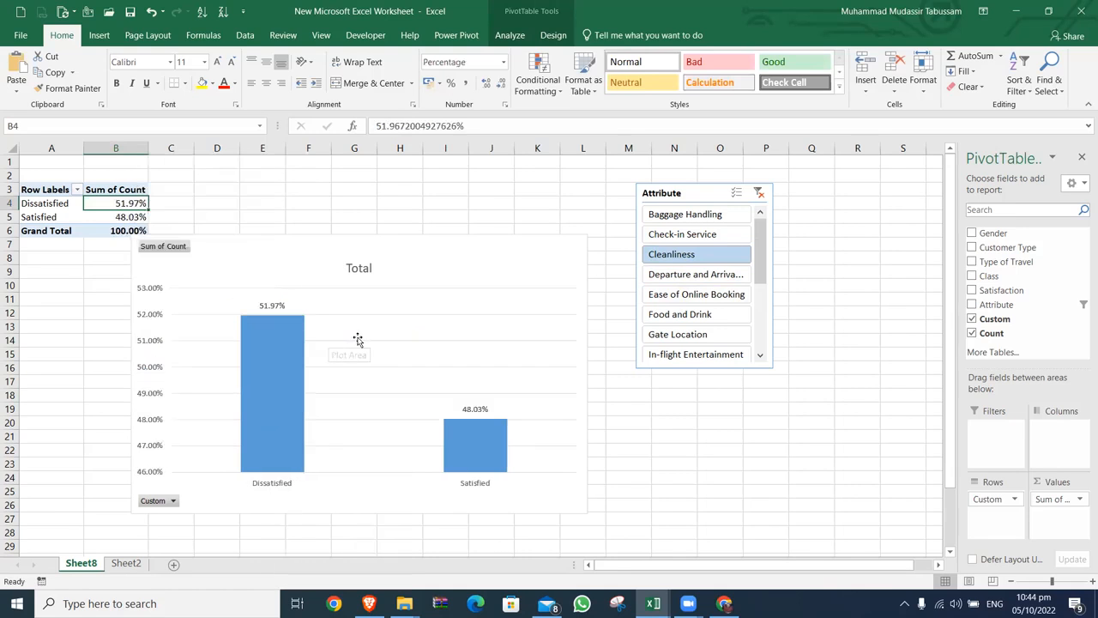
- Filter the Attribute slicer by each attribute in turn, from Baggage Handling through In-flight Entertainment
{"action": "left_click", "coordinate": [687, 214]}
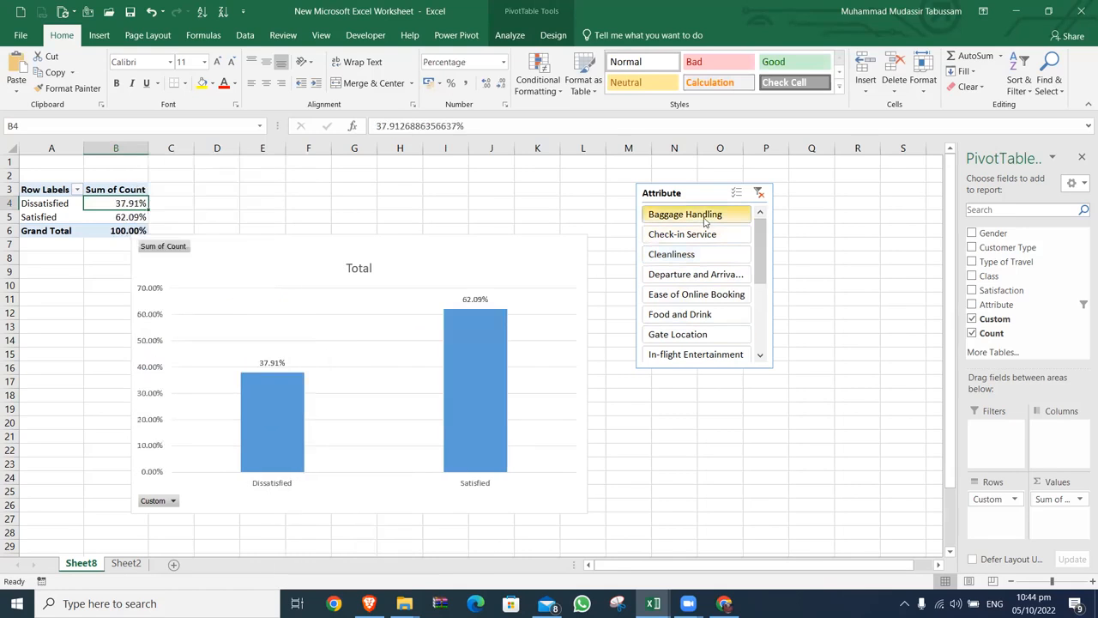
{"action": "left_click", "coordinate": [698, 241]}
{"action": "left_click", "coordinate": [691, 255]}
{"action": "left_click", "coordinate": [693, 274]}
{"action": "left_click", "coordinate": [697, 292]}
{"action": "left_click", "coordinate": [691, 314]}
{"action": "left_click", "coordinate": [683, 336]}
{"action": "left_click", "coordinate": [687, 353]}
- Filter the Attribute slicer by each remaining attribute in turn, from In-flight Service through Seat Comfort
{"action": "scroll", "coordinate": [699, 274], "scroll_direction": "down", "scroll_amount": 3}
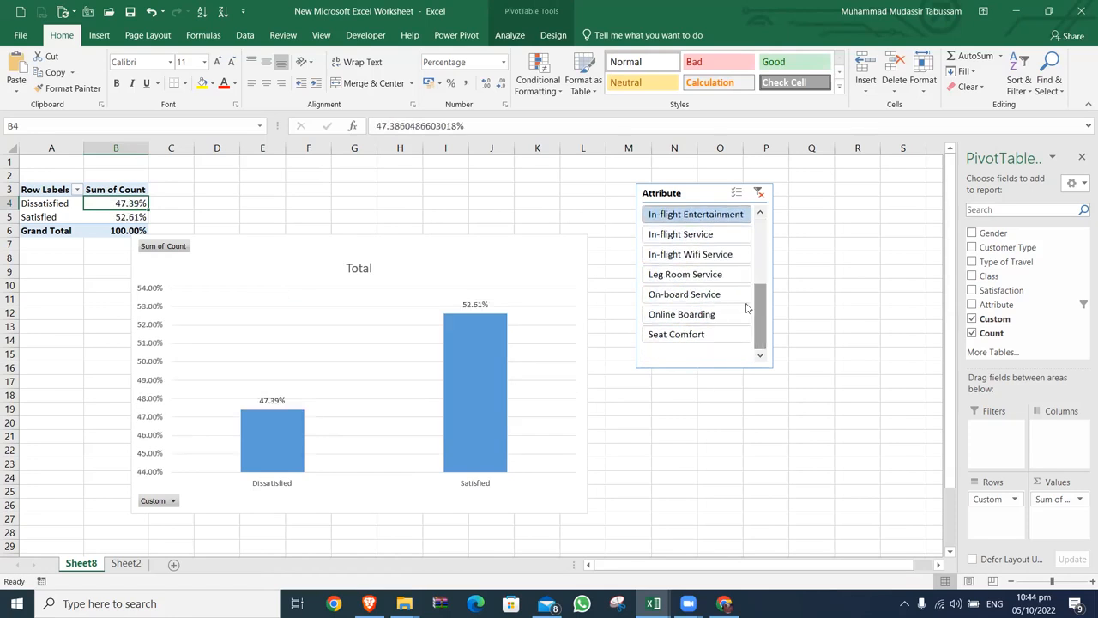
{"action": "left_click", "coordinate": [704, 235]}
{"action": "left_click", "coordinate": [696, 254]}
{"action": "left_click", "coordinate": [693, 274]}
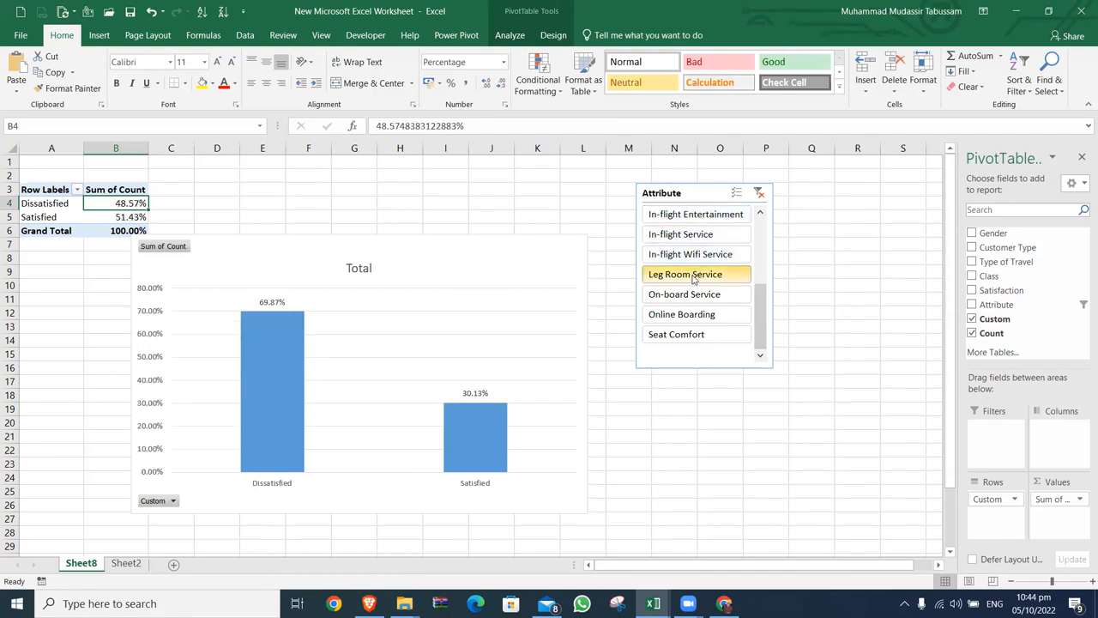
{"action": "left_click", "coordinate": [690, 295]}
{"action": "left_click", "coordinate": [686, 314]}
{"action": "left_click", "coordinate": [685, 335]}
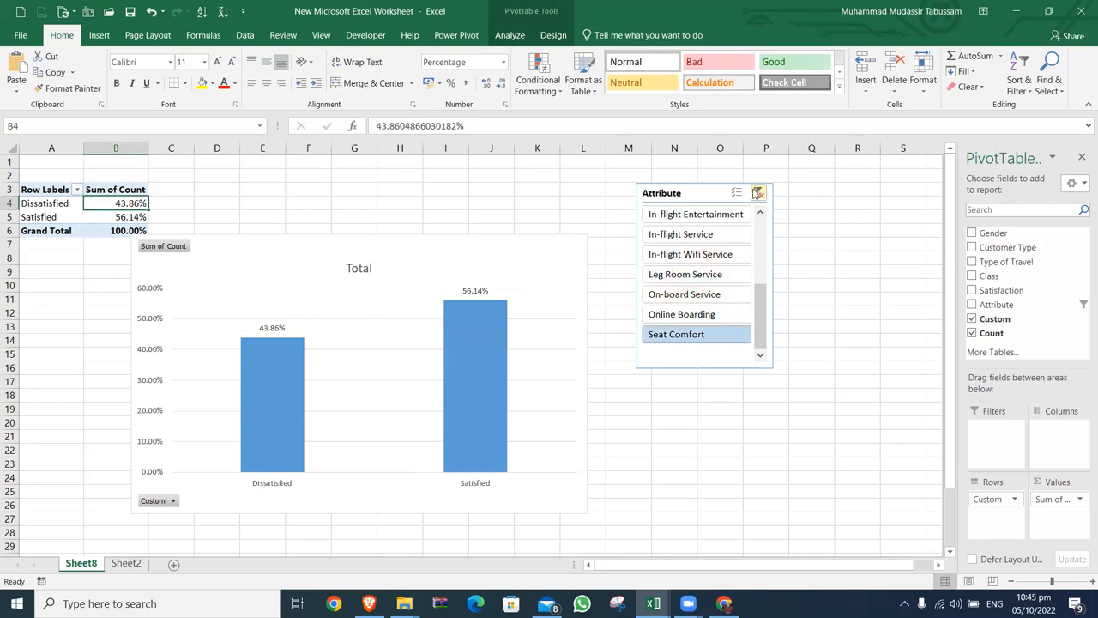
- Clear the Attribute slicer's filter and filter it by Baggage Handling alone
{"action": "left_click_drag", "start_coordinate": [757, 295], "coordinate": [757, 226]}
{"action": "left_click", "coordinate": [759, 193]}
{"action": "left_click", "coordinate": [712, 222]}
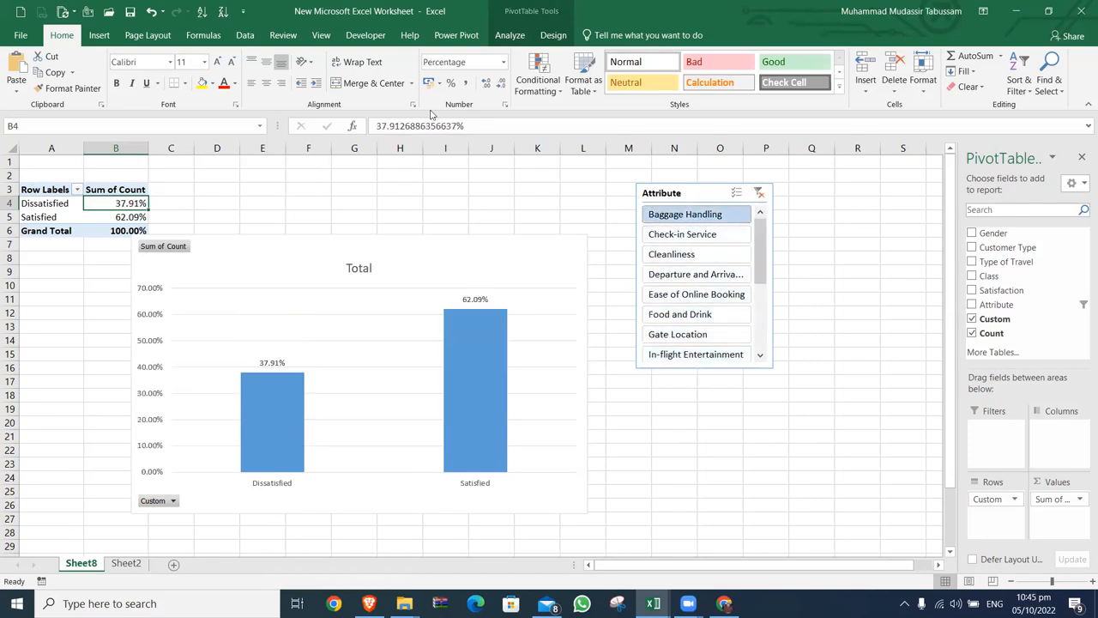
- Insert a Gender slicer for the PivotTable and place it beside the Attribute slicer
{"action": "left_click", "coordinate": [506, 36]}
{"action": "left_click", "coordinate": [378, 79]}
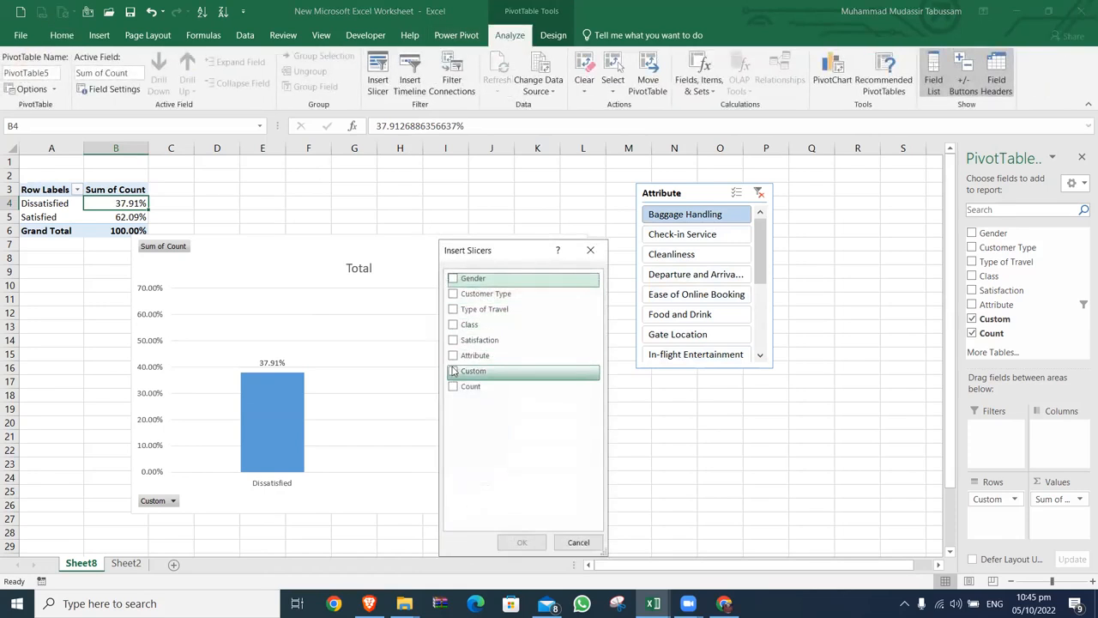
{"action": "left_click", "coordinate": [453, 278]}
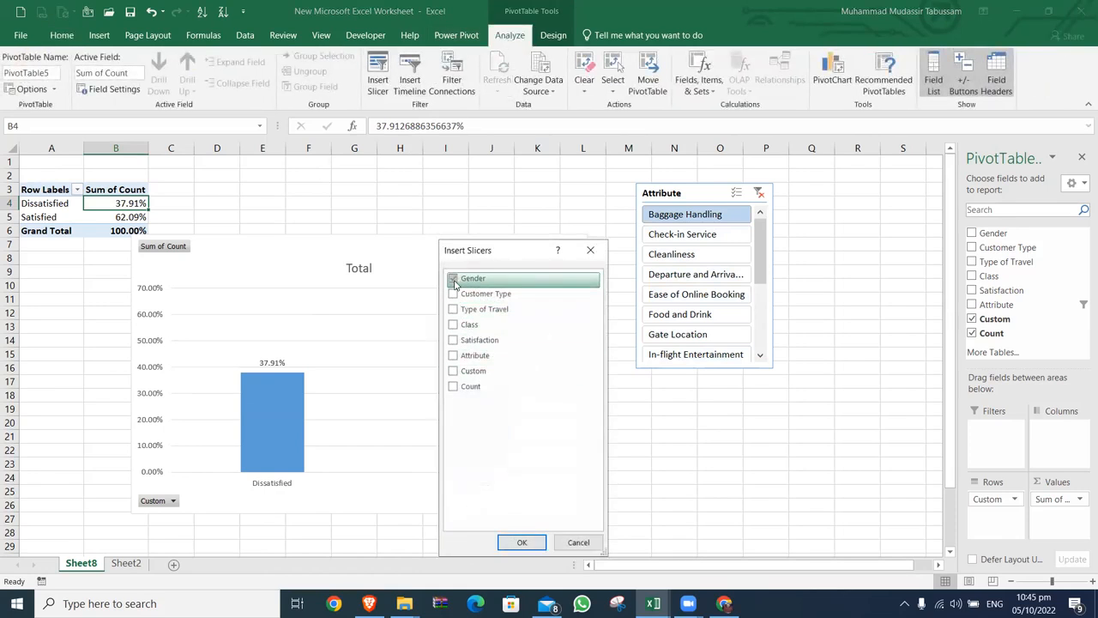
{"action": "left_click", "coordinate": [521, 542]}
{"action": "left_click_drag", "start_coordinate": [514, 272], "coordinate": [891, 188]}
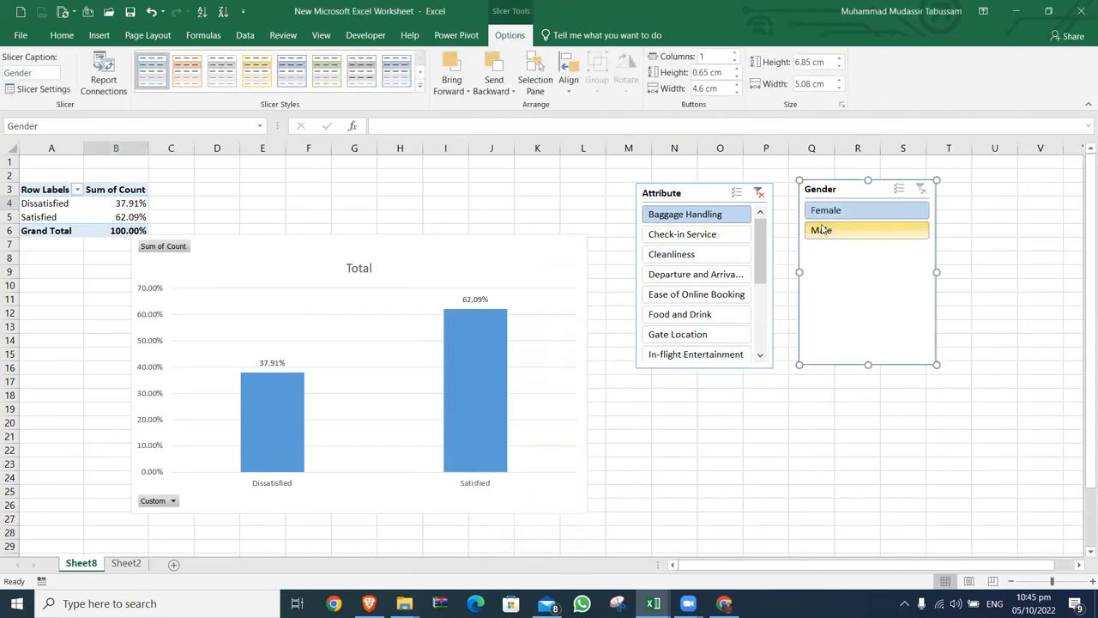
- Clear the Attribute filter, filter Gender by Female, and go through the attributes from Baggage Handling to In-flight Entertainment
{"action": "left_click", "coordinate": [758, 192]}
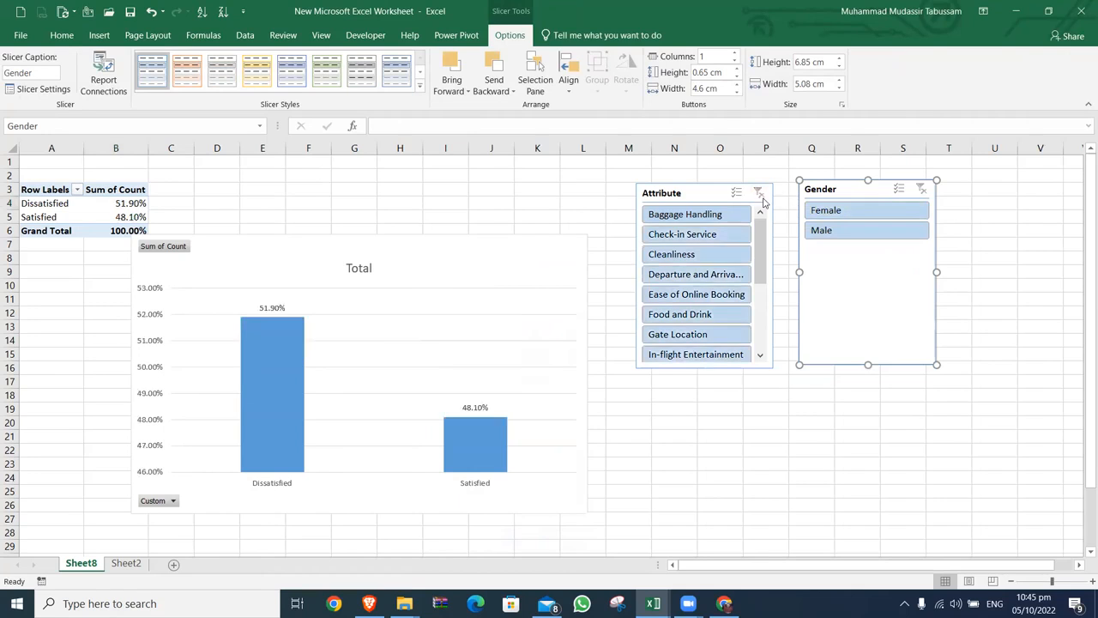
{"action": "left_click", "coordinate": [848, 219]}
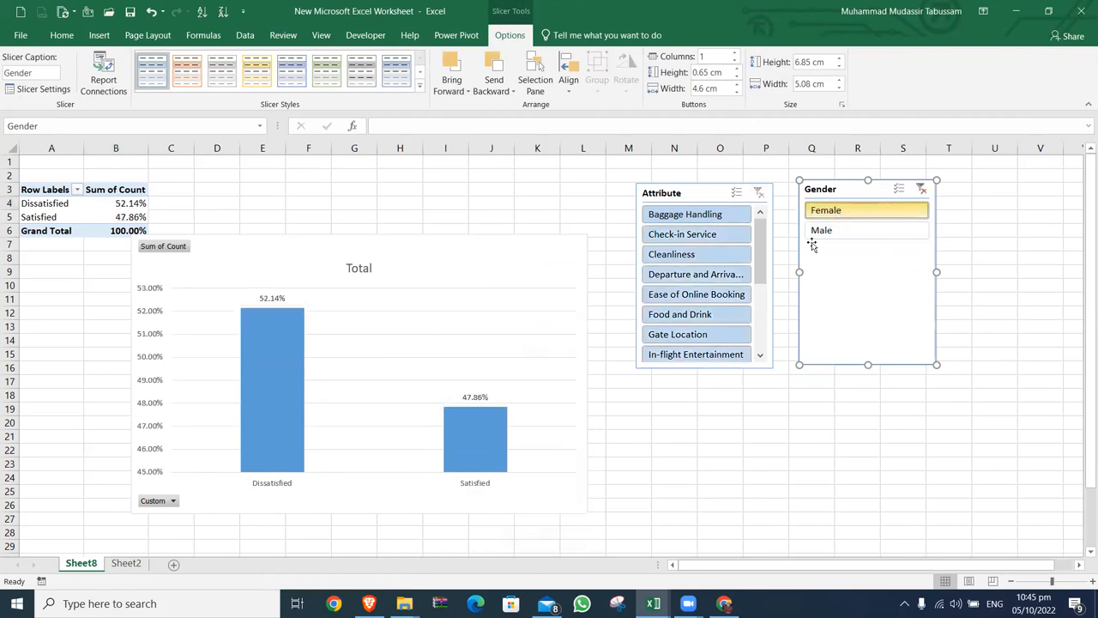
{"action": "left_click", "coordinate": [697, 218]}
{"action": "left_click", "coordinate": [695, 237]}
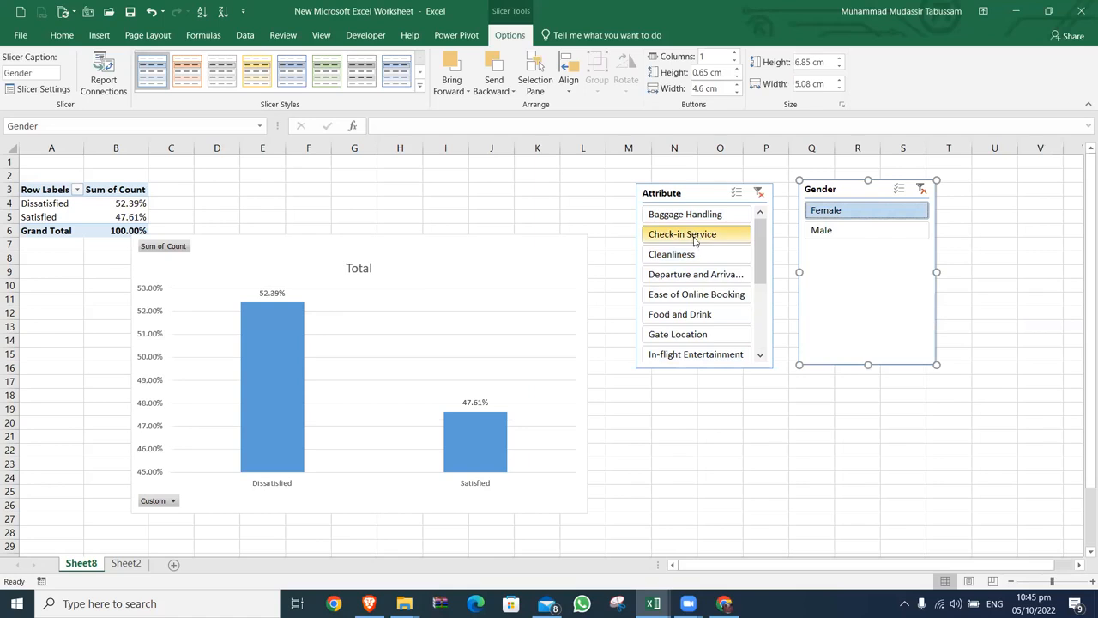
{"action": "left_click", "coordinate": [695, 254]}
{"action": "left_click", "coordinate": [692, 273]}
{"action": "left_click", "coordinate": [693, 294]}
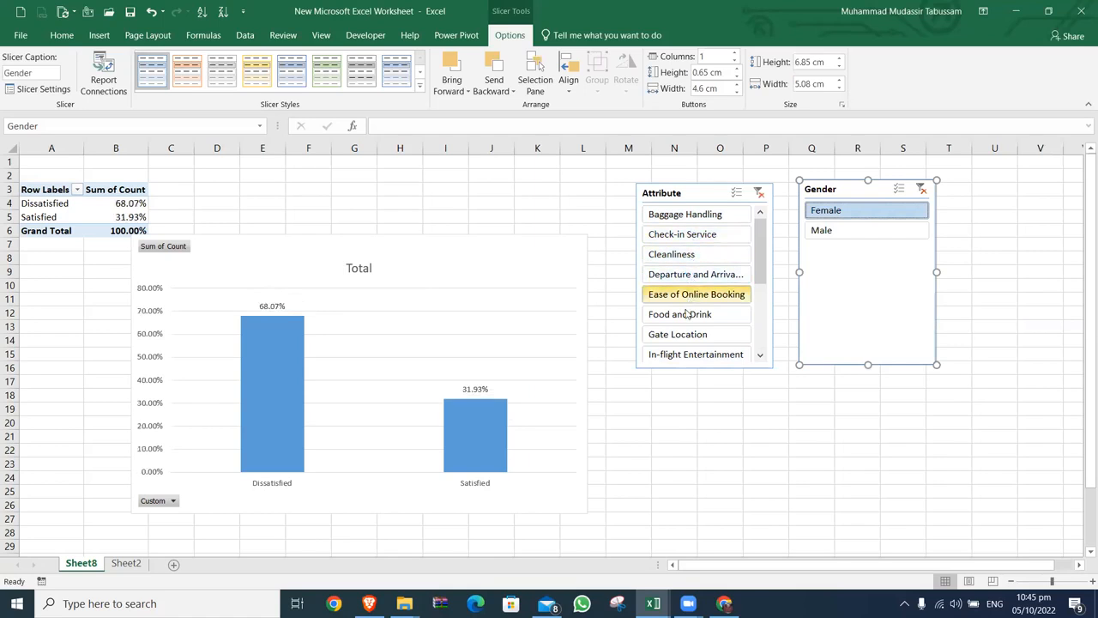
{"action": "left_click", "coordinate": [687, 314]}
{"action": "left_click", "coordinate": [682, 333]}
{"action": "left_click", "coordinate": [708, 354]}
{"action": "left_click_drag", "start_coordinate": [755, 252], "coordinate": [762, 320]}
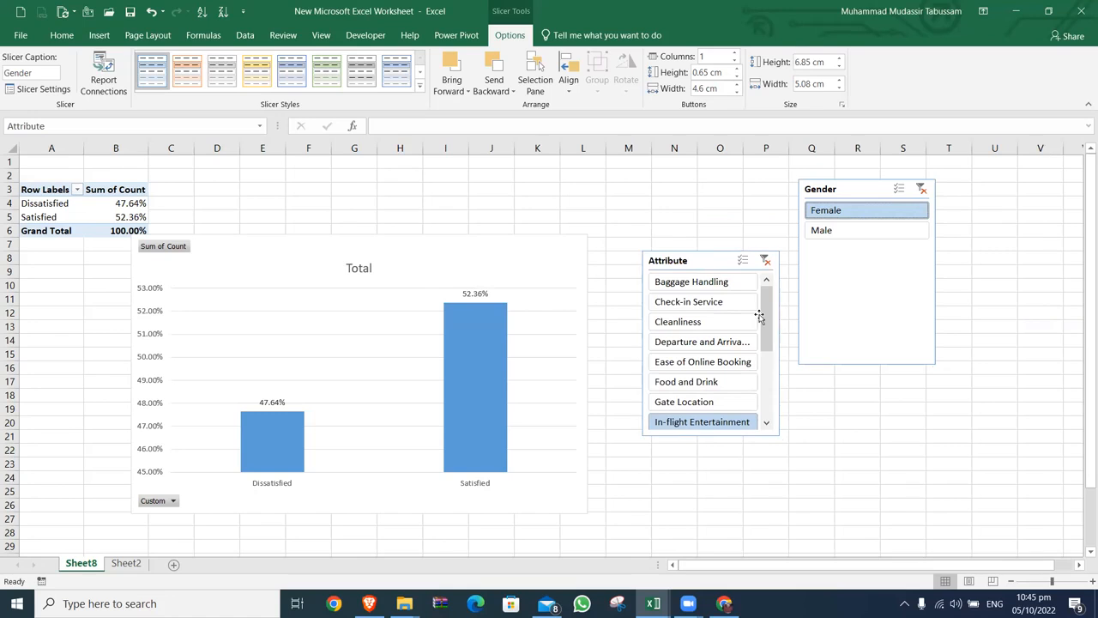
- Filter the Gender slicer by Male and the Attribute slicer by Online Boarding
{"action": "left_click", "coordinate": [841, 230]}
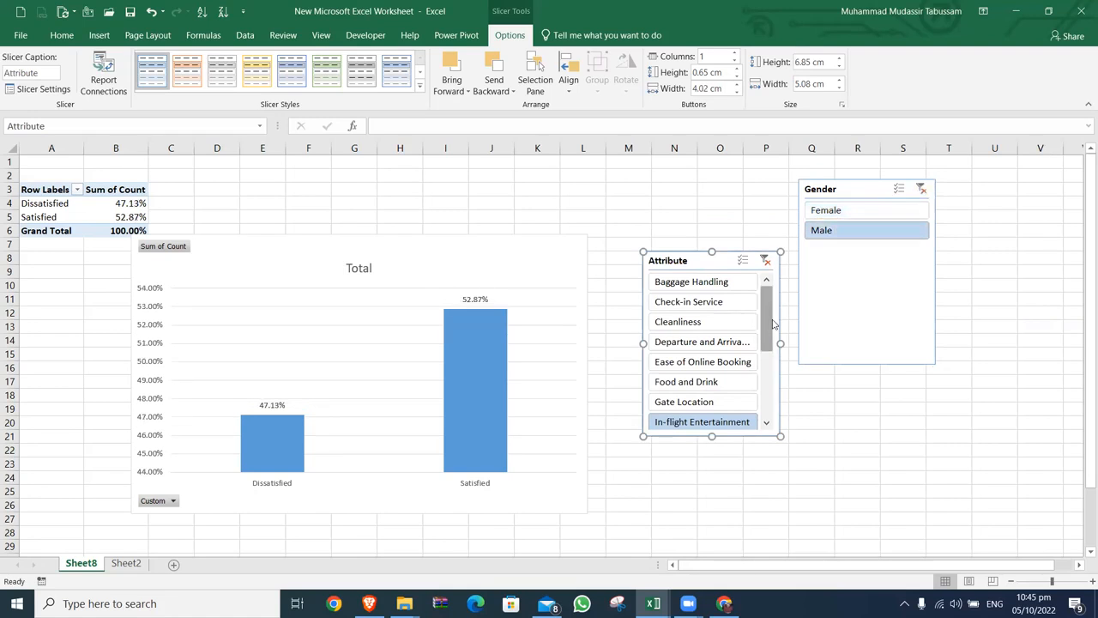
{"action": "scroll", "coordinate": [773, 323], "scroll_direction": "down", "scroll_amount": 3}
{"action": "left_click", "coordinate": [688, 401]}
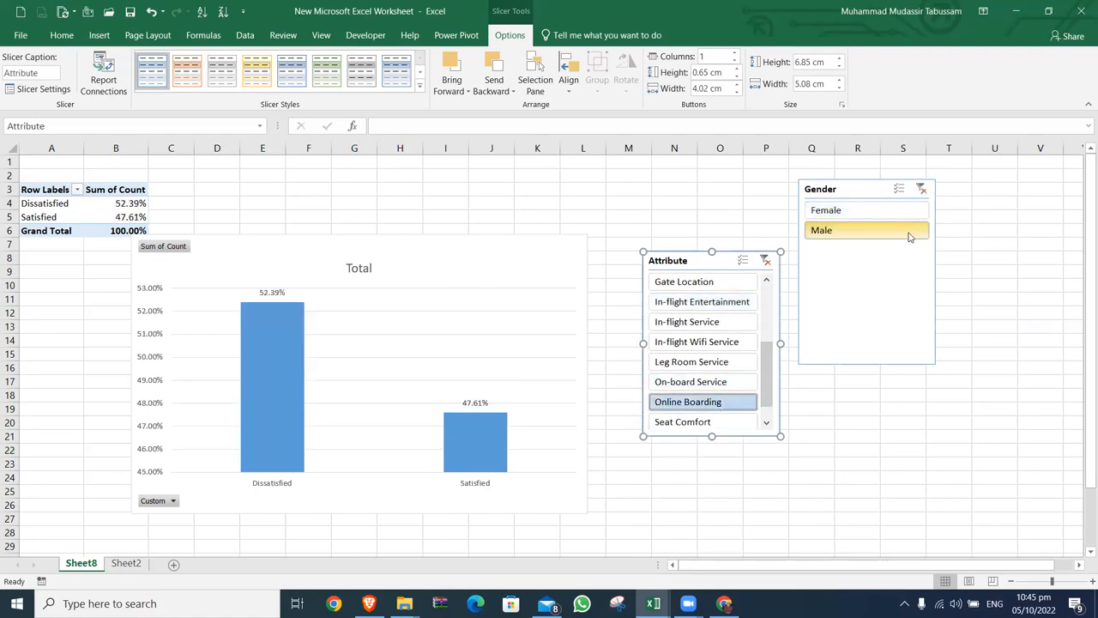
- Clear the Gender and Attribute filters and line both slicers up side by side next to the chart
{"action": "left_click", "coordinate": [921, 187]}
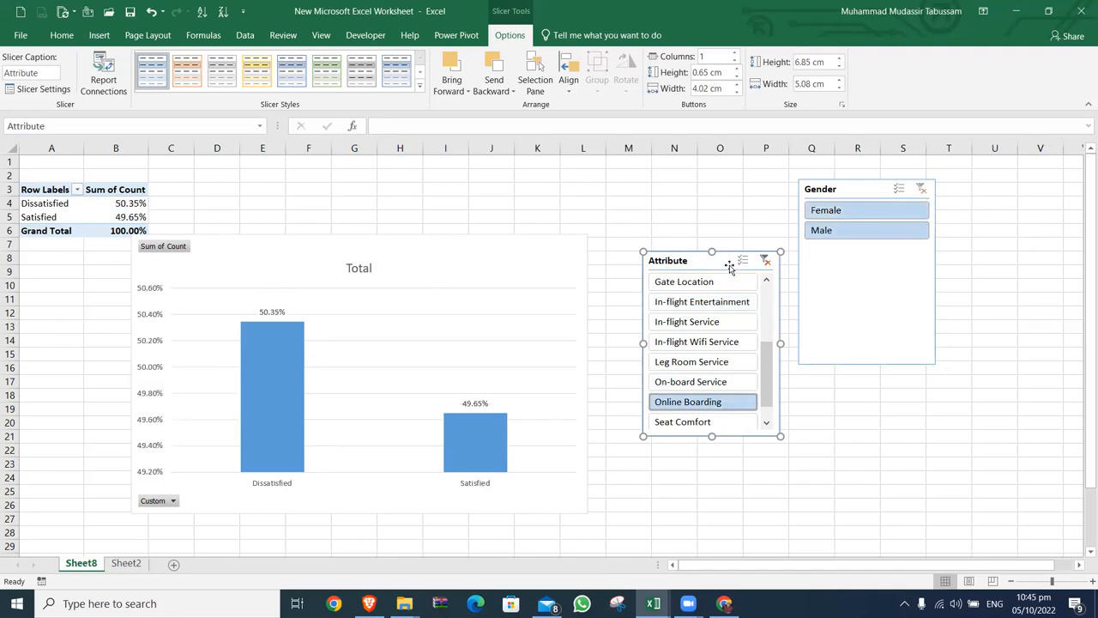
{"action": "left_click_drag", "start_coordinate": [730, 266], "coordinate": [682, 180]}
{"action": "left_click", "coordinate": [718, 174]}
{"action": "left_click", "coordinate": [806, 191]}
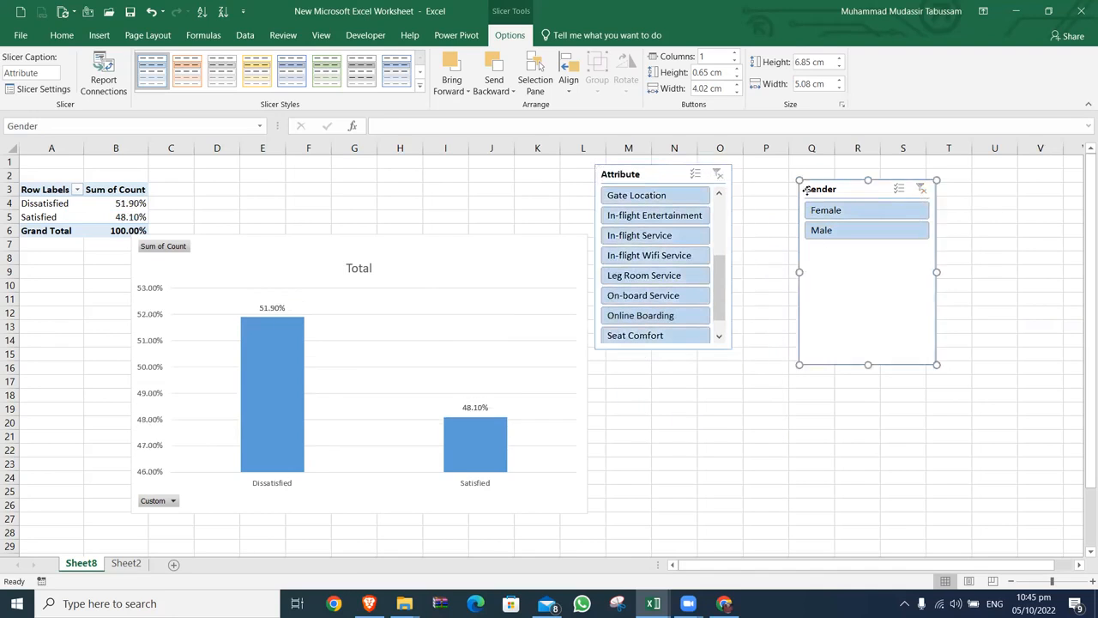
{"action": "left_click_drag", "start_coordinate": [807, 190], "coordinate": [754, 179]}
- Insert Type of Travel and Class slicers for the PivotChart
{"action": "left_click", "coordinate": [467, 43]}
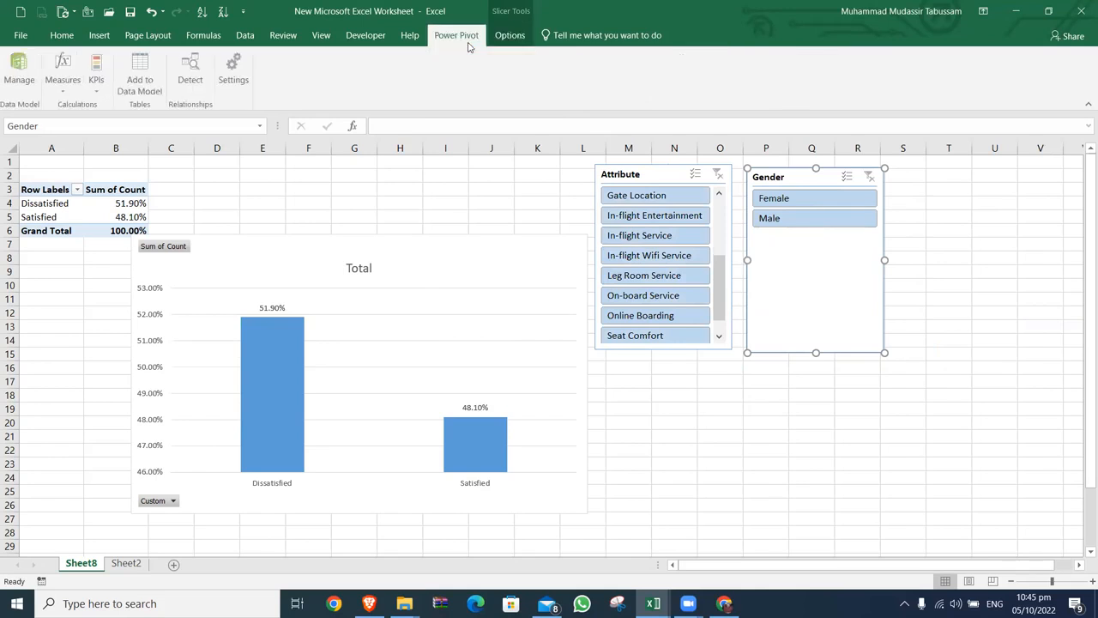
{"action": "left_click", "coordinate": [481, 240]}
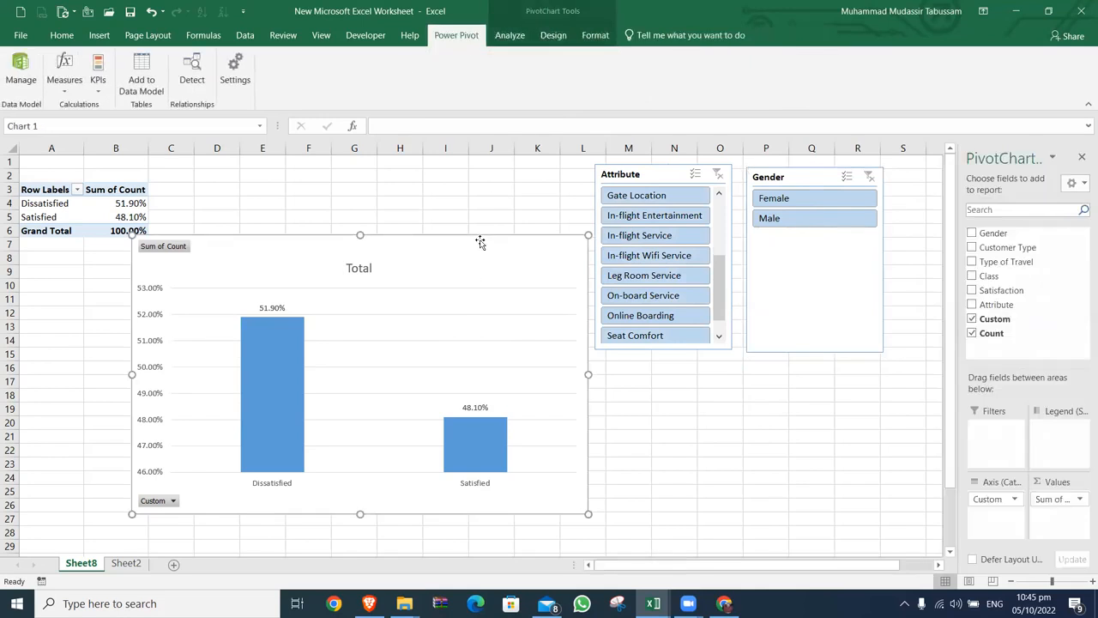
{"action": "left_click", "coordinate": [508, 35]}
{"action": "left_click", "coordinate": [284, 78]}
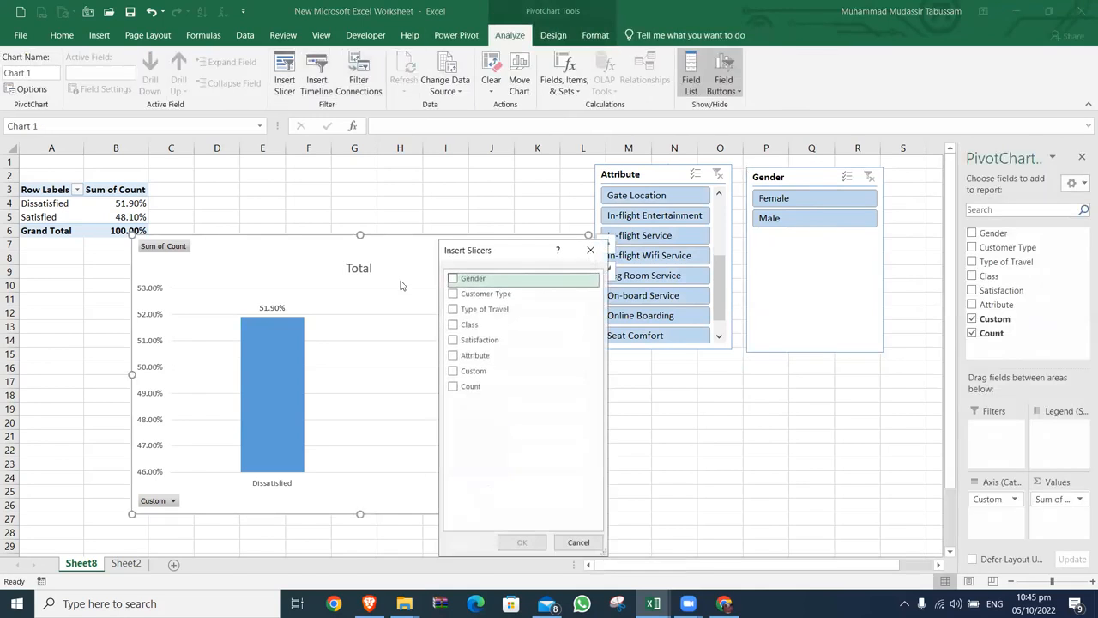
{"action": "left_click", "coordinate": [453, 325]}
{"action": "left_click", "coordinate": [453, 310]}
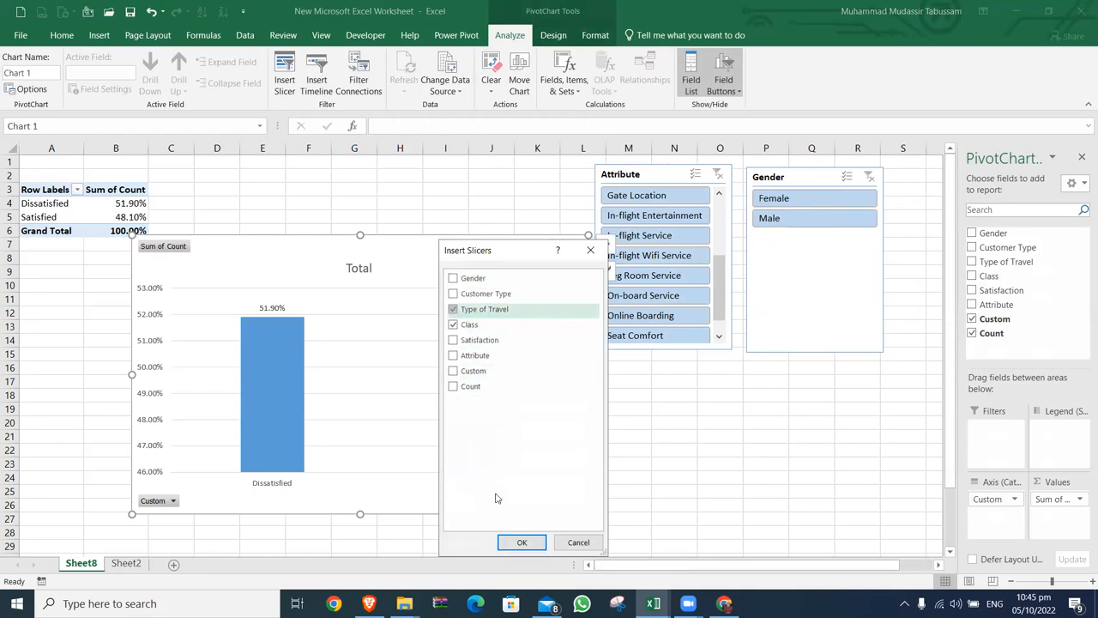
{"action": "left_click", "coordinate": [519, 541]}
- Place the Class slicer beside the Gender slicer and the Type of Travel slicer below the Gender slicer
{"action": "left_click_drag", "start_coordinate": [505, 294], "coordinate": [956, 151]}
{"action": "key", "text": "ctrl+z"}
{"action": "left_click_drag", "start_coordinate": [509, 291], "coordinate": [974, 176]}
{"action": "left_click_drag", "start_coordinate": [481, 261], "coordinate": [850, 378]}
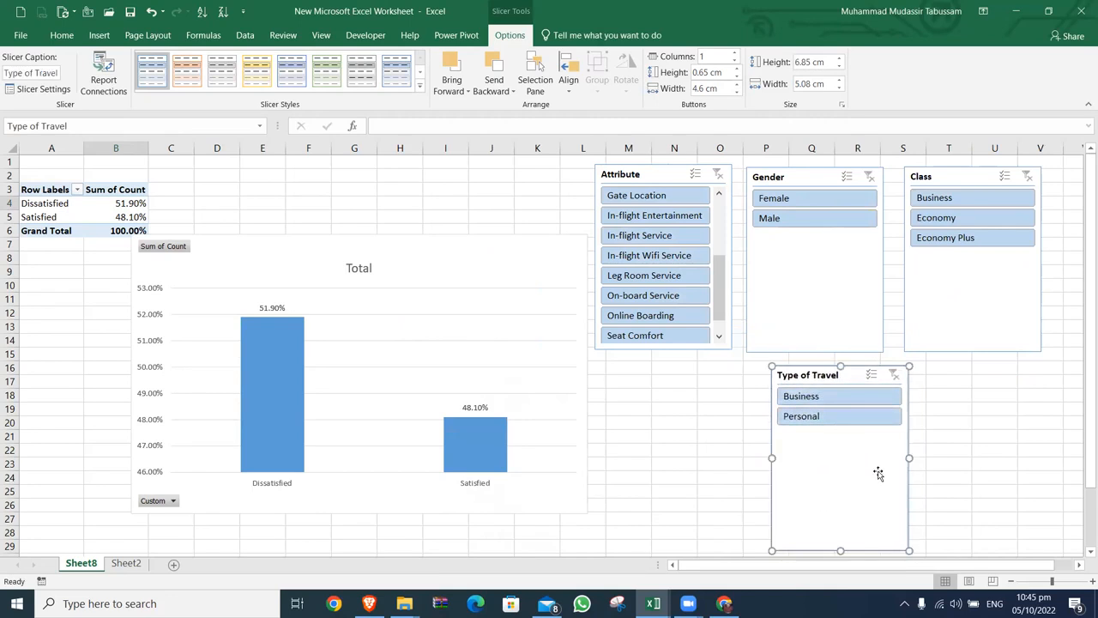
- Filter the Type of Travel slicer by Personal and the Class slicer by Economy
{"action": "left_click", "coordinate": [821, 415]}
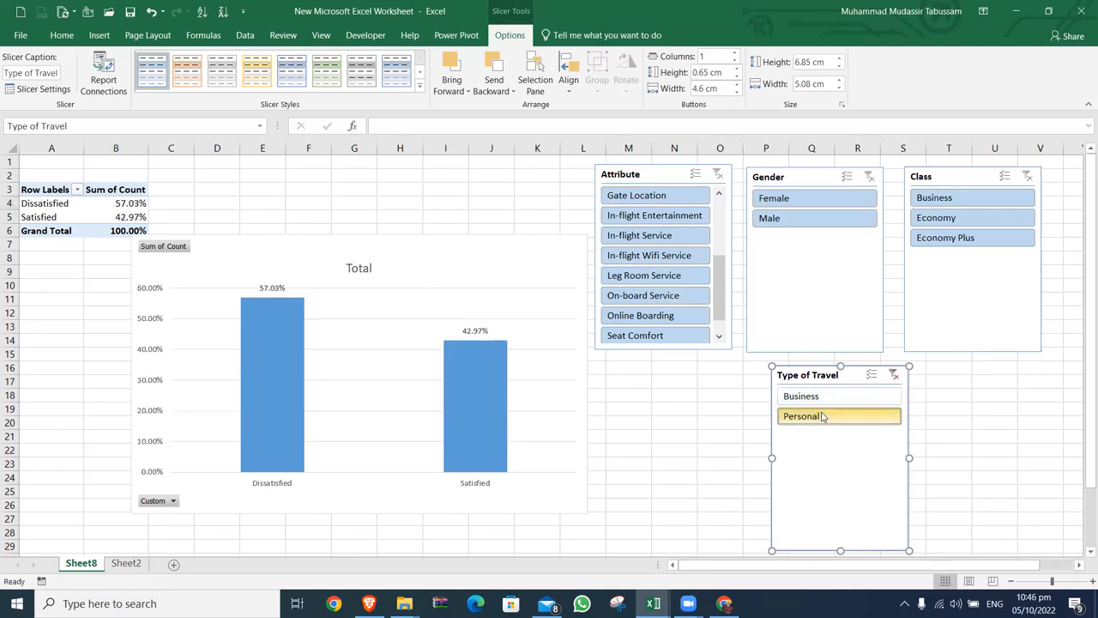
{"action": "left_click", "coordinate": [895, 375]}
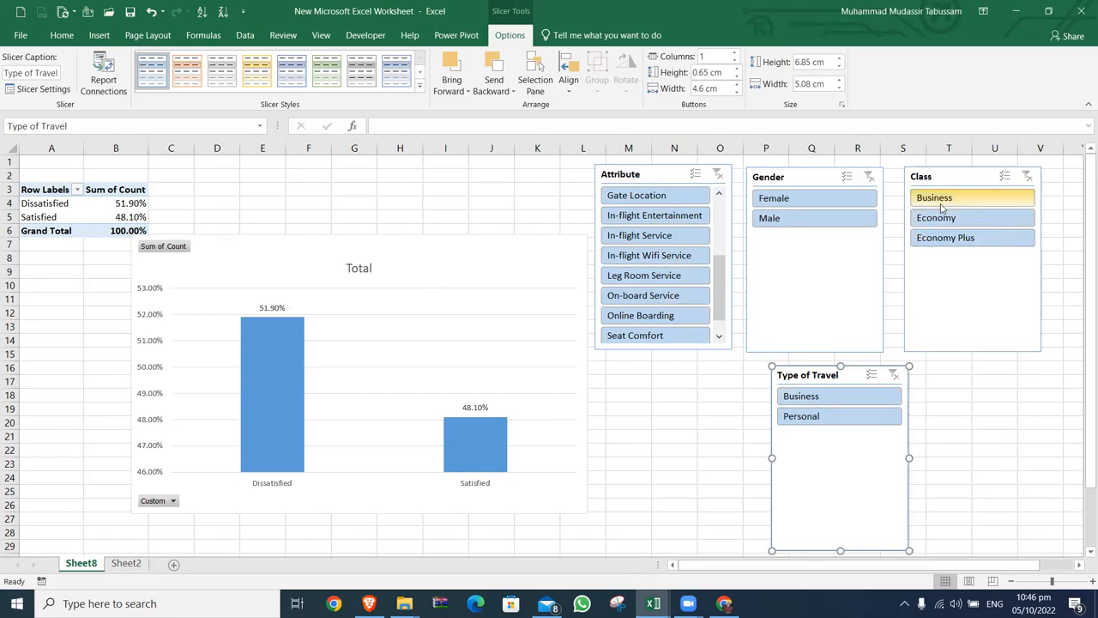
{"action": "left_click", "coordinate": [824, 419]}
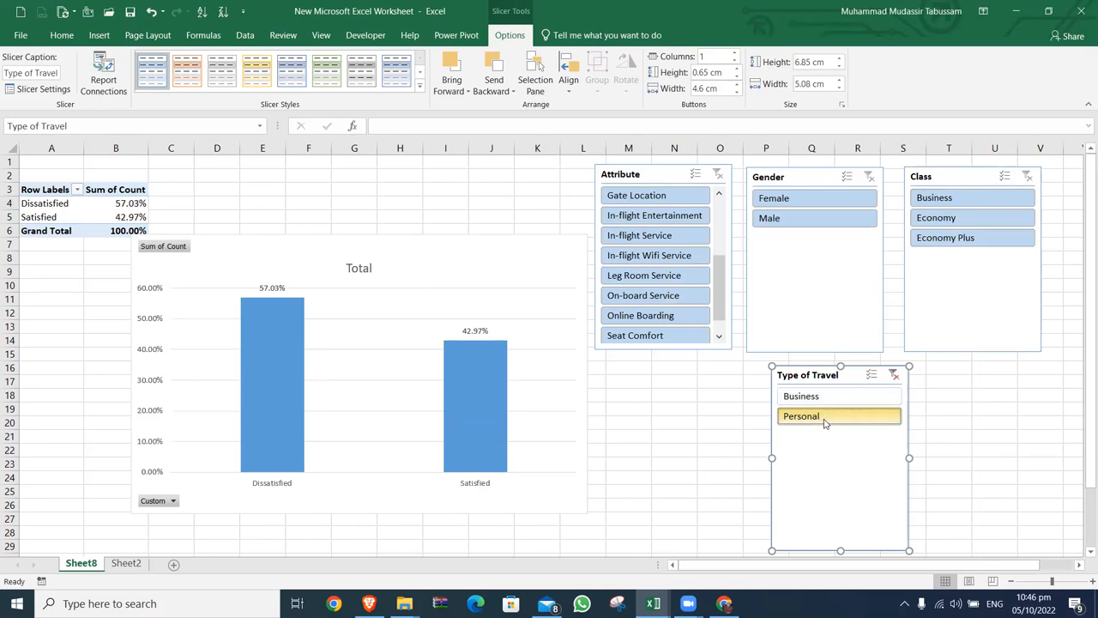
{"action": "left_click", "coordinate": [942, 219]}
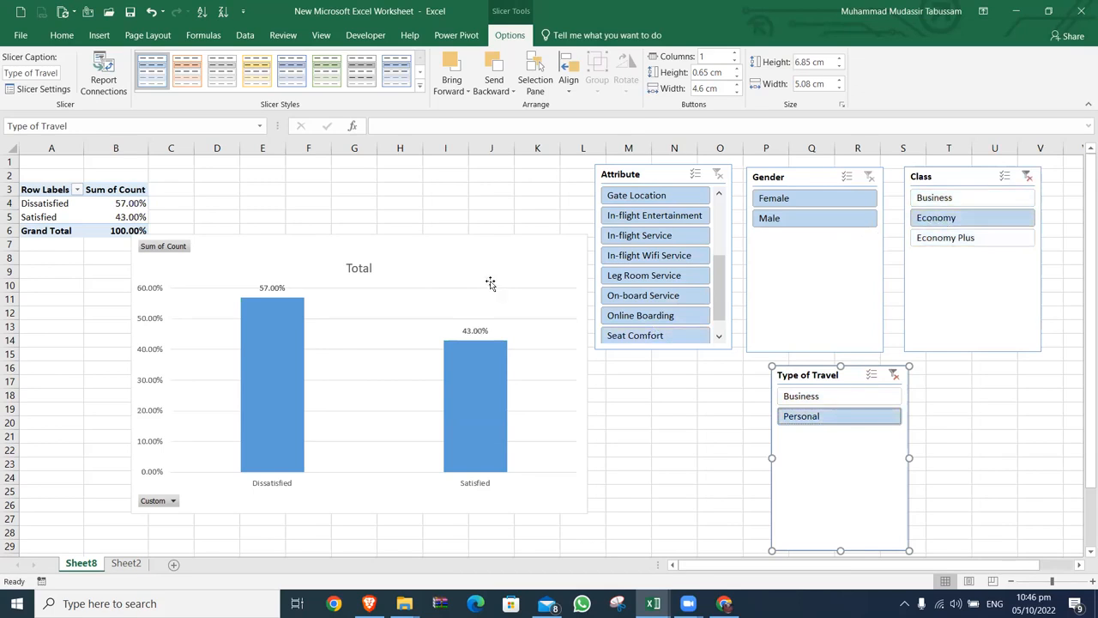
- Move the PivotChart away from the slicers, closer to the PivotTable, and hide the PivotChart field list
{"action": "left_click_drag", "start_coordinate": [478, 265], "coordinate": [433, 250]}
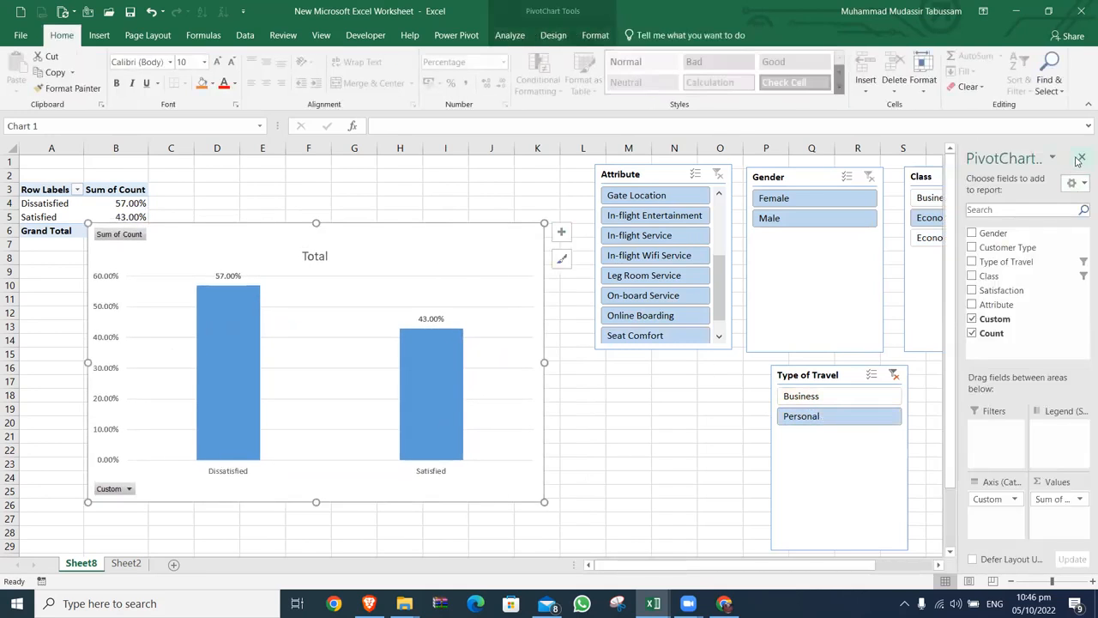
{"action": "left_click", "coordinate": [1082, 158]}
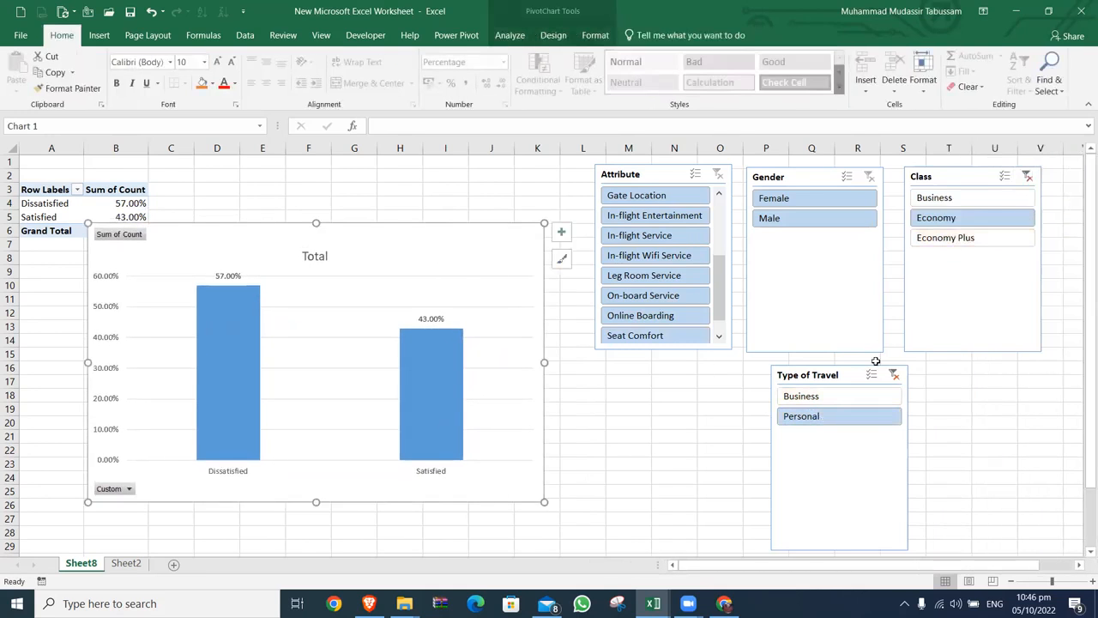
- Clear the Class and Type of Travel filters, and view Personal travel alone and Economy class alone, clearing each filter
{"action": "left_click", "coordinate": [1028, 176]}
{"action": "left_click", "coordinate": [894, 375]}
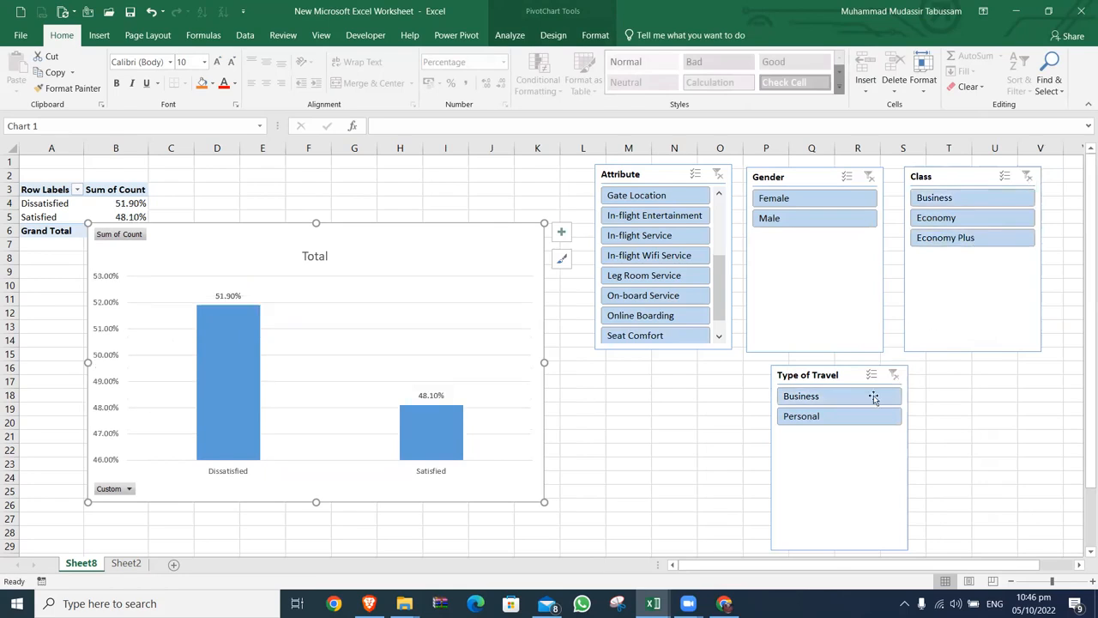
{"action": "left_click", "coordinate": [830, 415]}
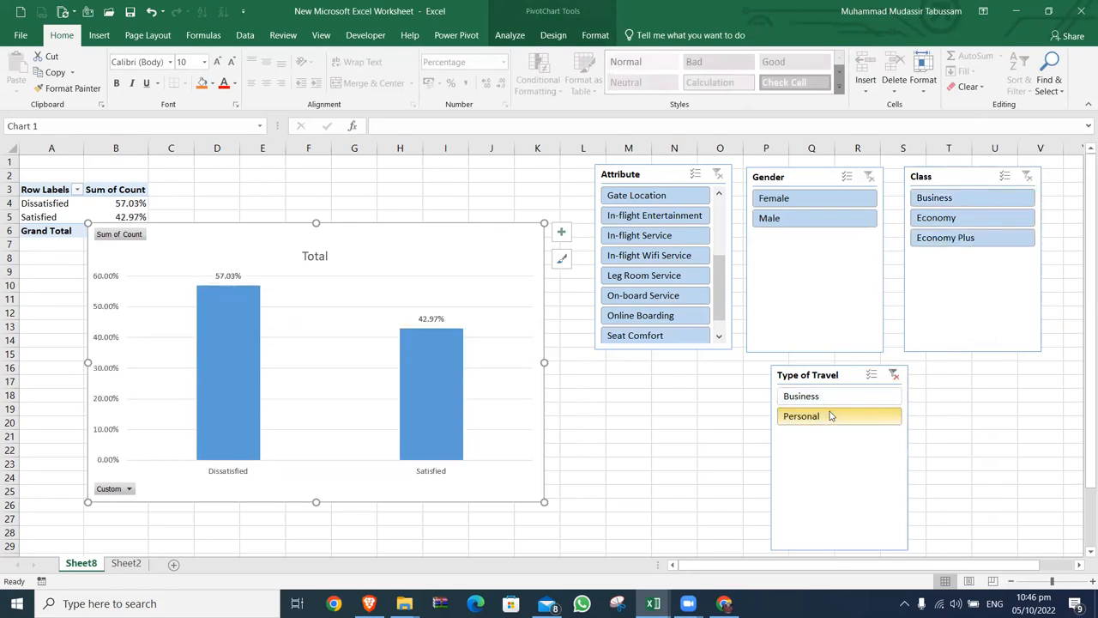
{"action": "left_click", "coordinate": [901, 370]}
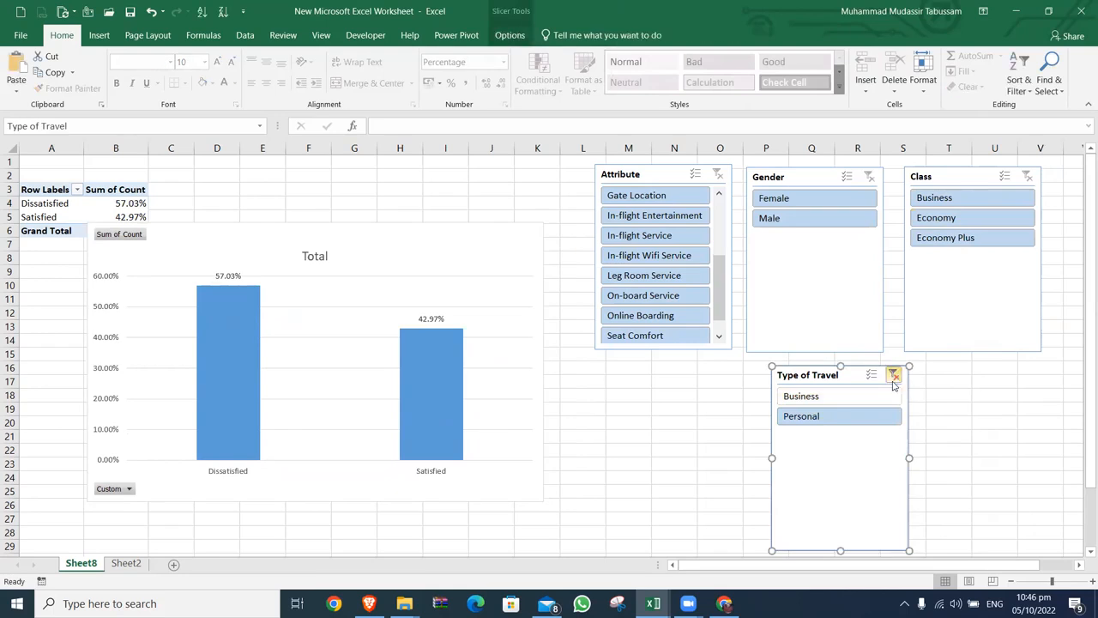
{"action": "left_click", "coordinate": [894, 375]}
{"action": "left_click", "coordinate": [949, 220]}
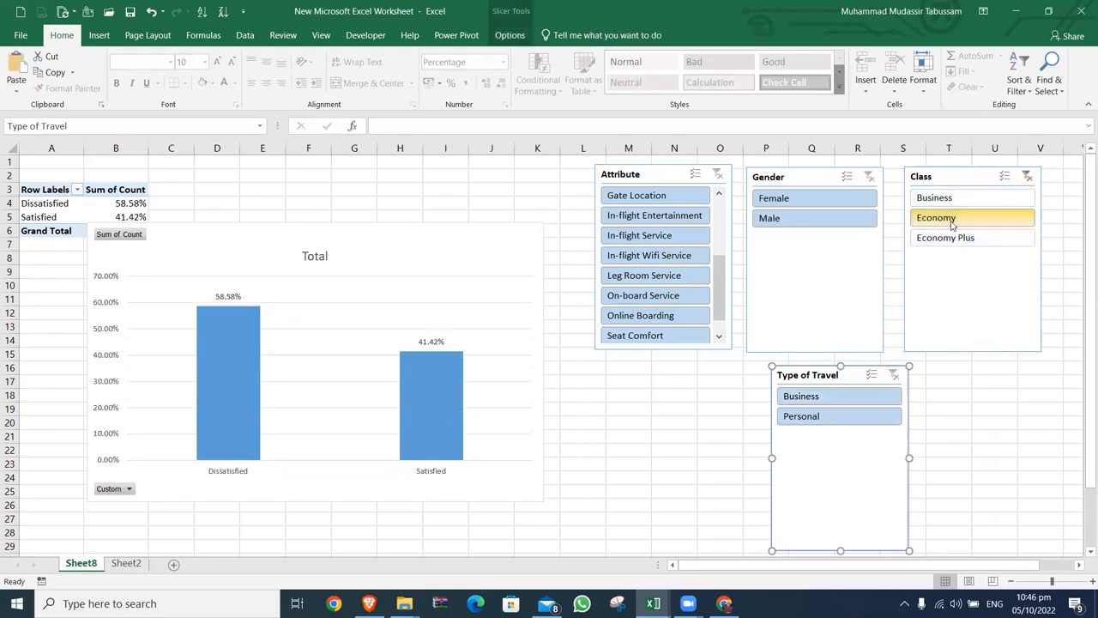
{"action": "left_click", "coordinate": [1028, 177]}
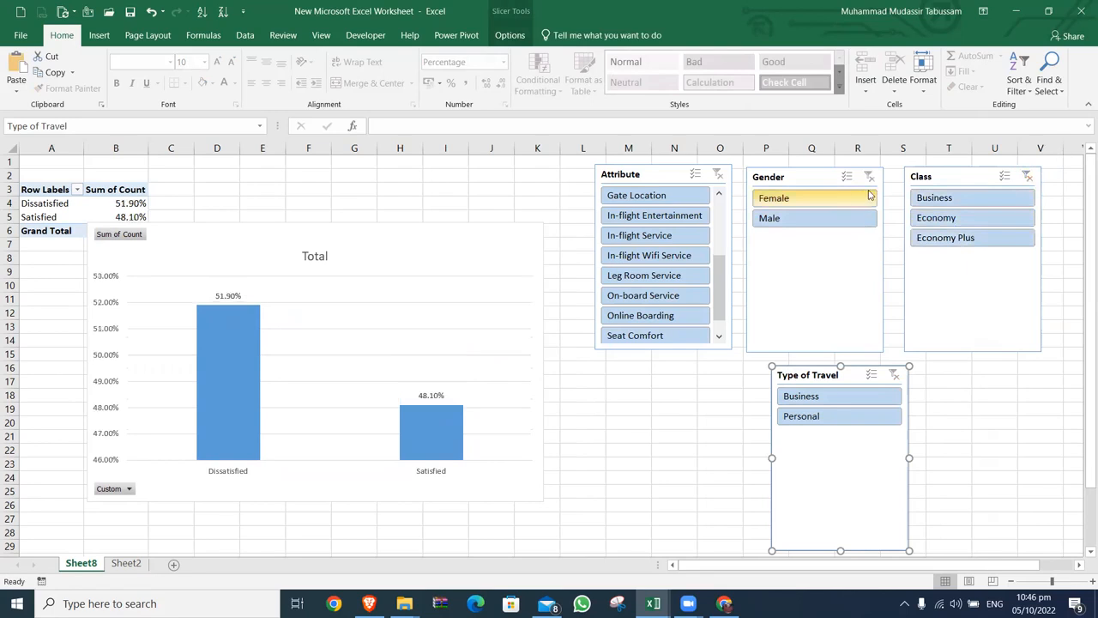
- Filter the Attribute slicer by In-flight Service and the Type of Travel slicer by Personal
{"action": "left_click", "coordinate": [656, 236]}
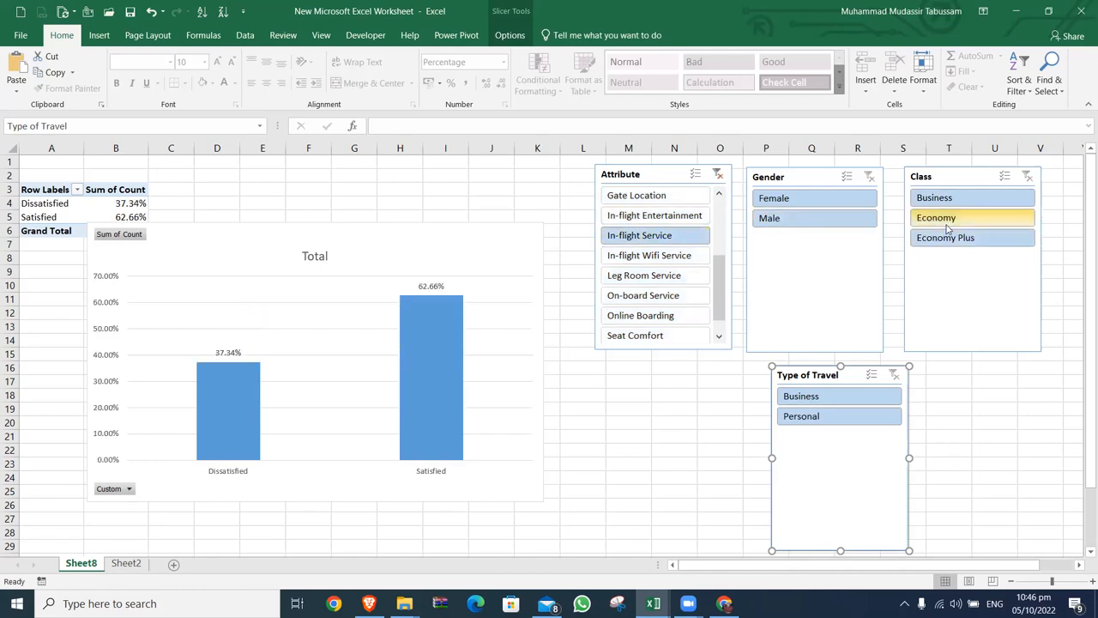
{"action": "left_click", "coordinate": [828, 415]}
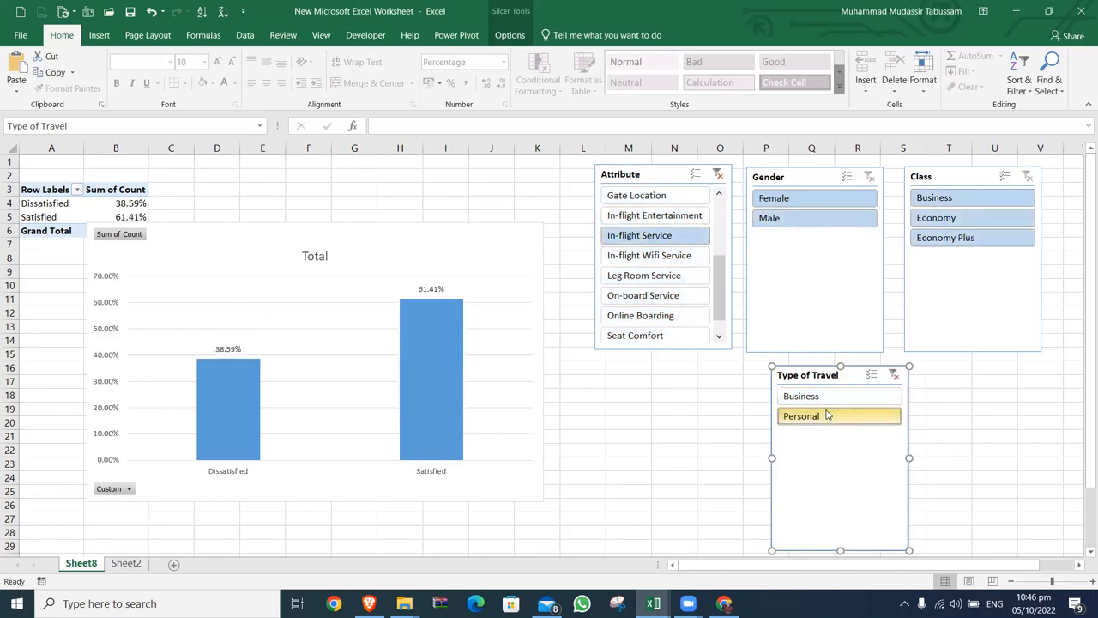
- Filter the Class slicer by Economy and the Attribute slicer by In-flight Wifi Service, and clear the Class and Type of Travel filters
{"action": "left_click", "coordinate": [944, 221]}
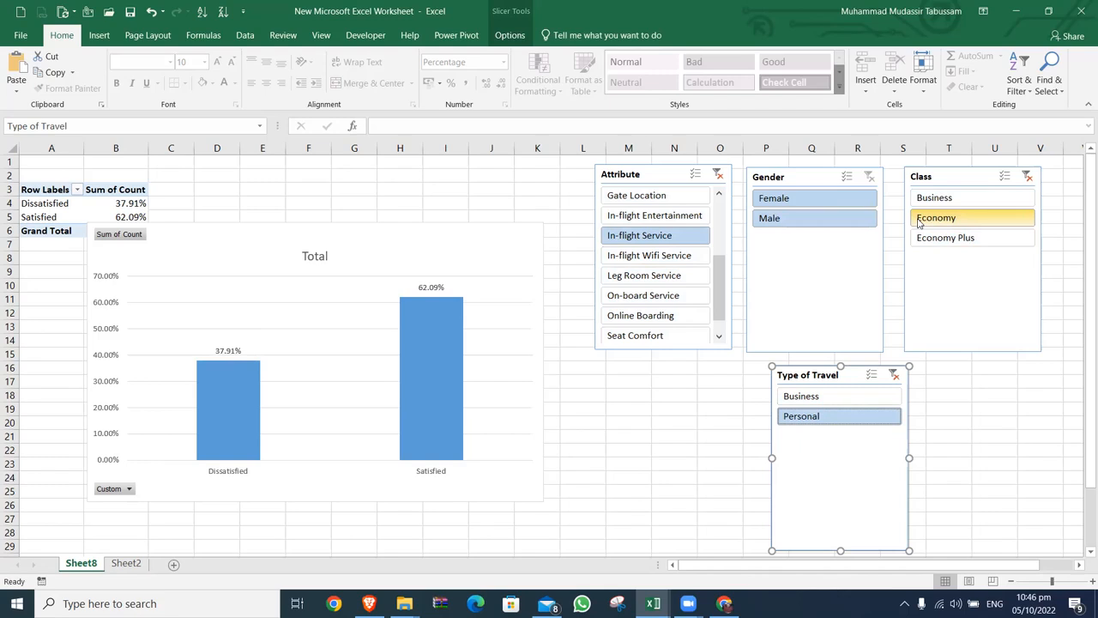
{"action": "left_click", "coordinate": [918, 221]}
{"action": "left_click", "coordinate": [687, 259]}
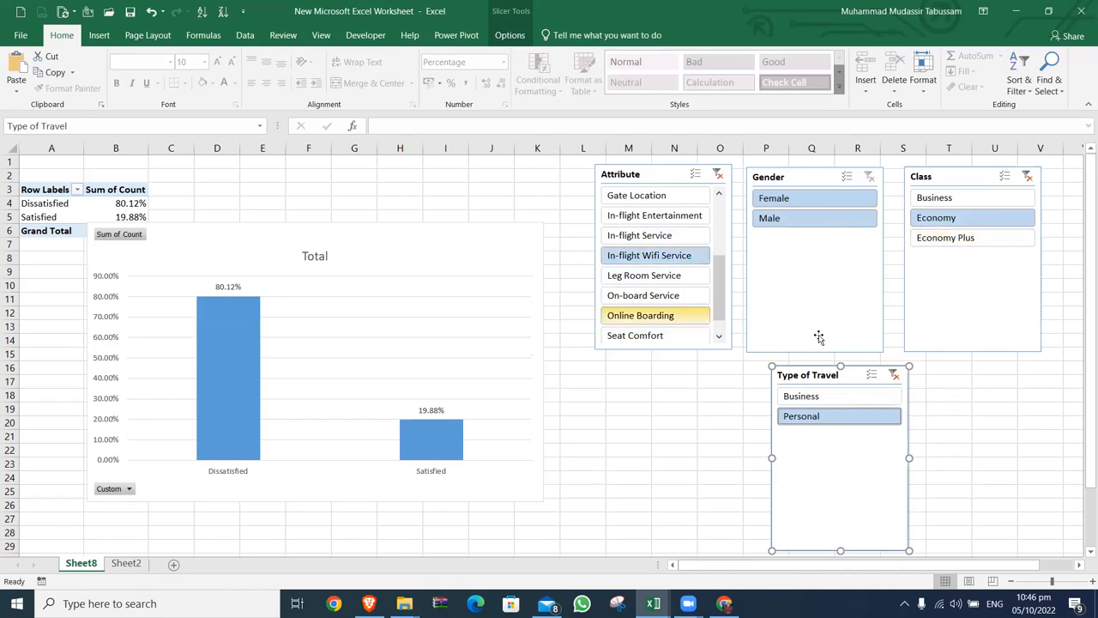
{"action": "left_click", "coordinate": [1027, 177]}
{"action": "left_click", "coordinate": [895, 375]}
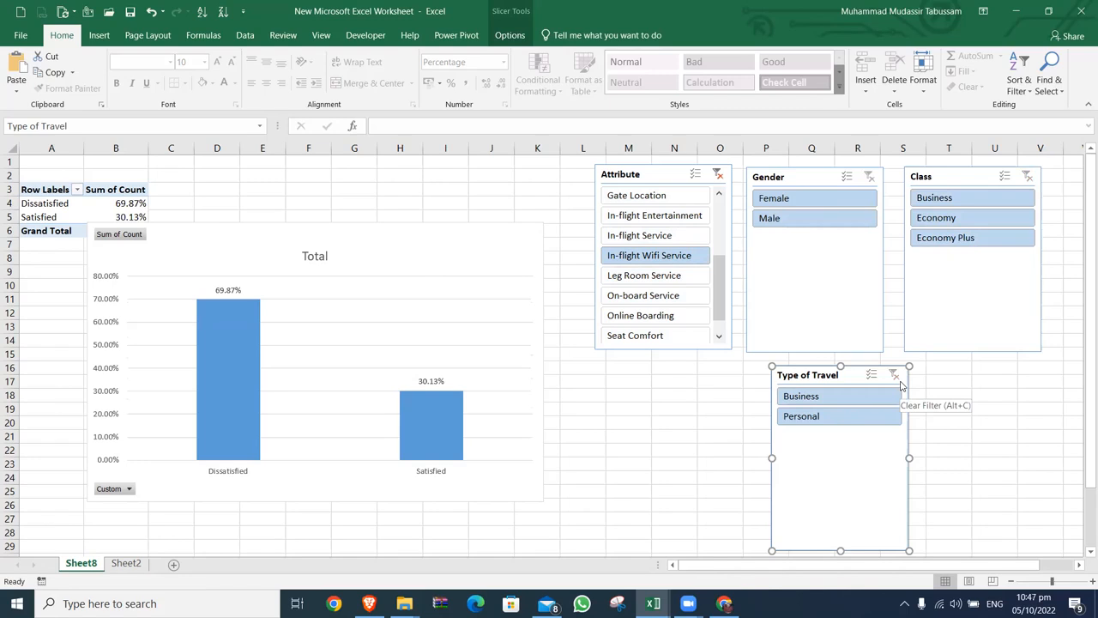
- Show the PivotChart field list, add the Attribute field to the axis below Custom, and clear the Attribute slicer's filter
{"action": "left_click", "coordinate": [443, 250]}
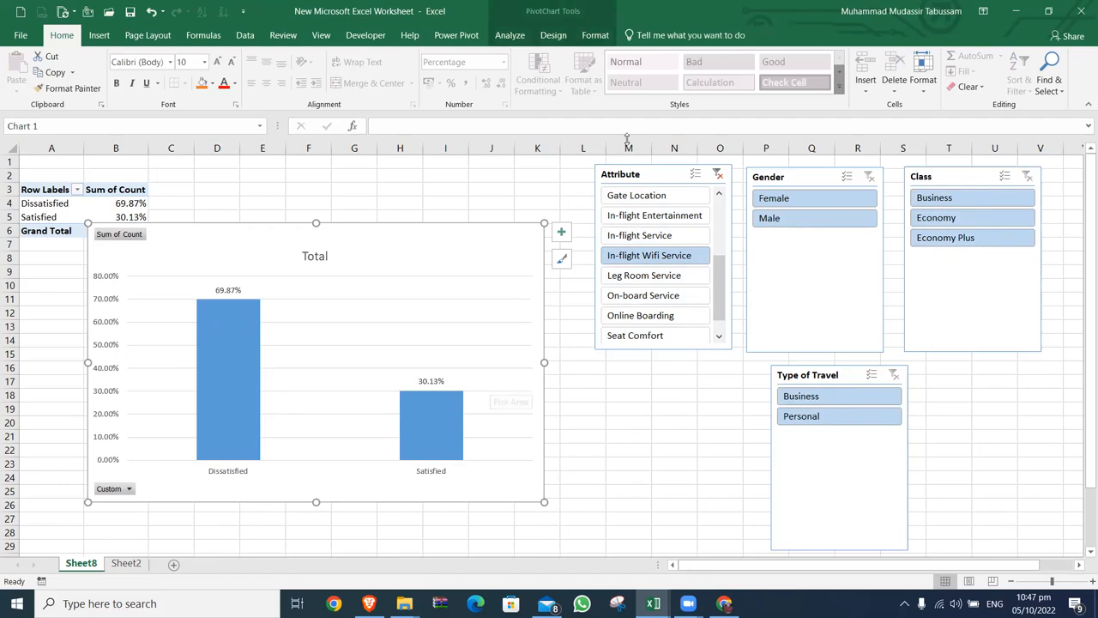
{"action": "right_click", "coordinate": [343, 255]}
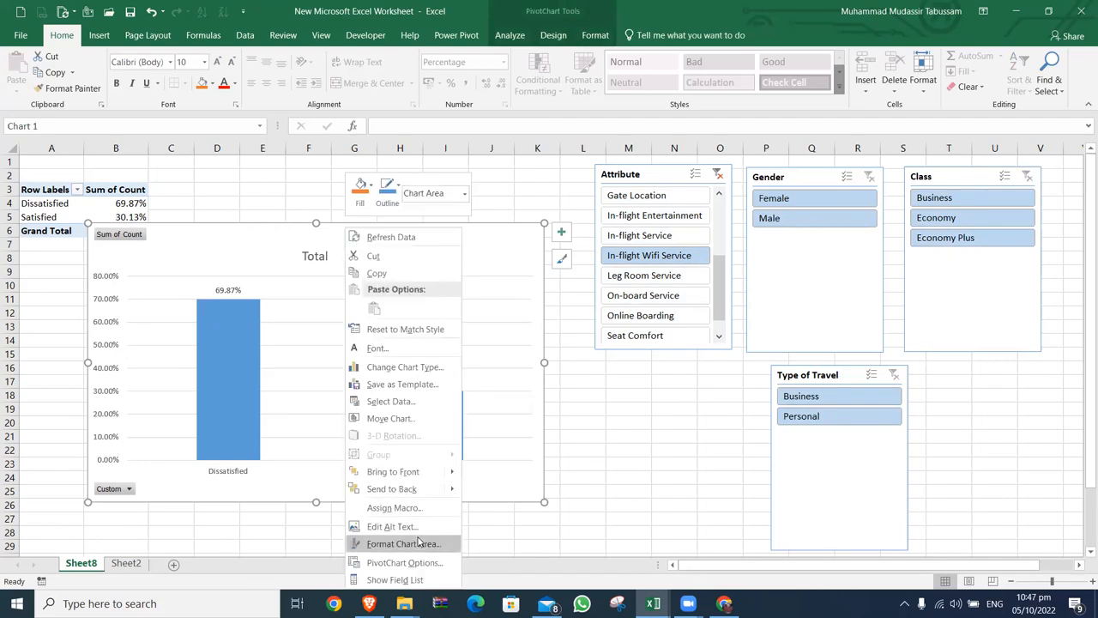
{"action": "left_click", "coordinate": [508, 35]}
{"action": "left_click", "coordinate": [554, 34]}
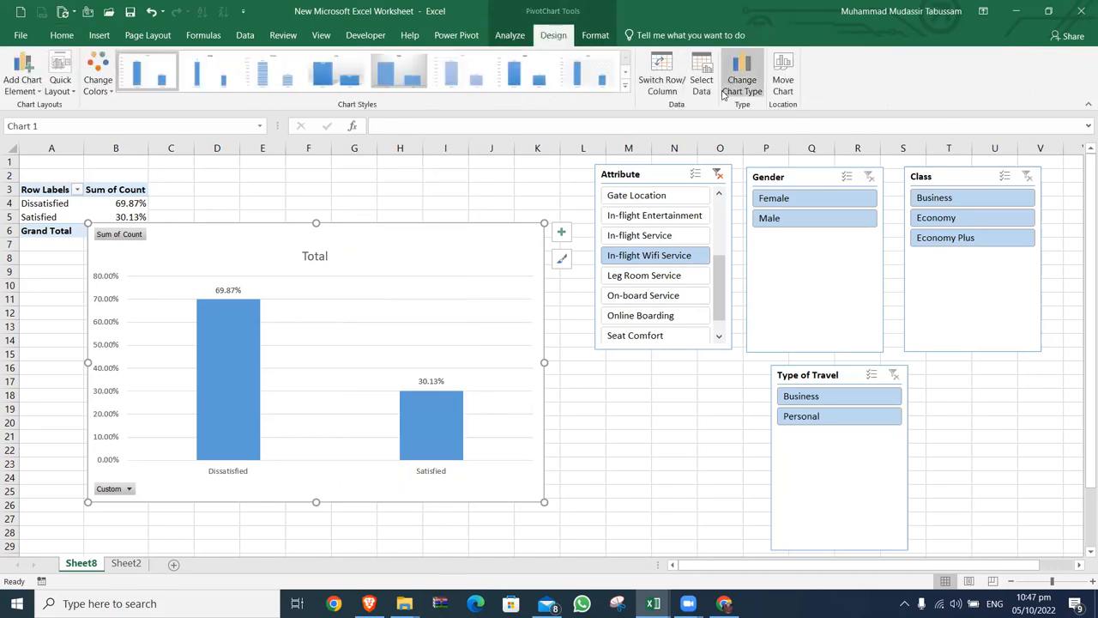
{"action": "left_click", "coordinate": [590, 35]}
{"action": "left_click", "coordinate": [506, 35]}
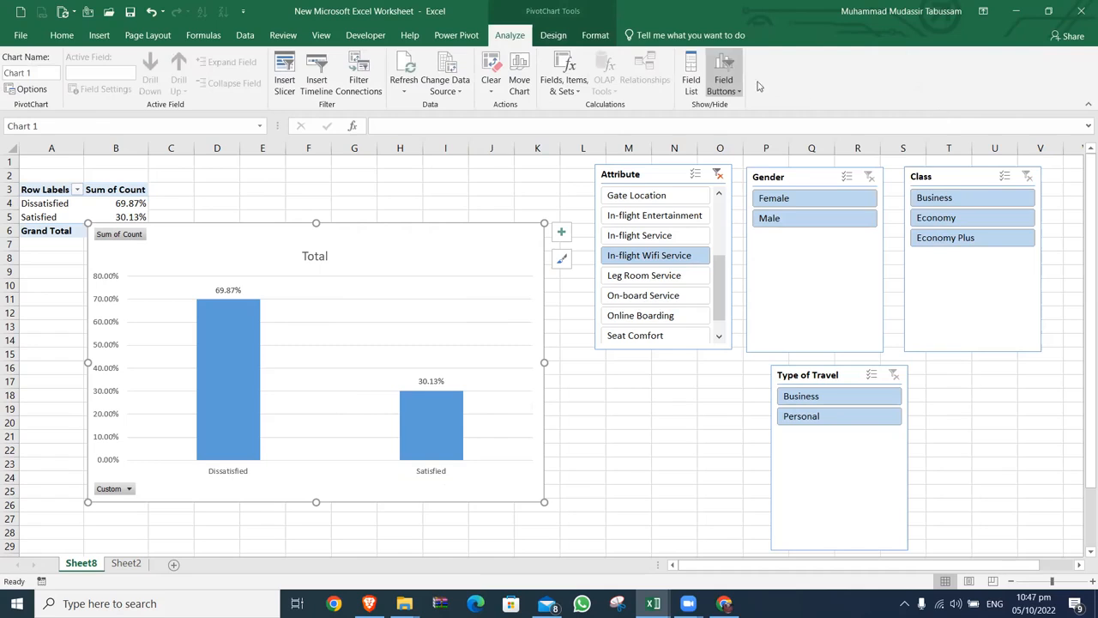
{"action": "left_click", "coordinate": [691, 76]}
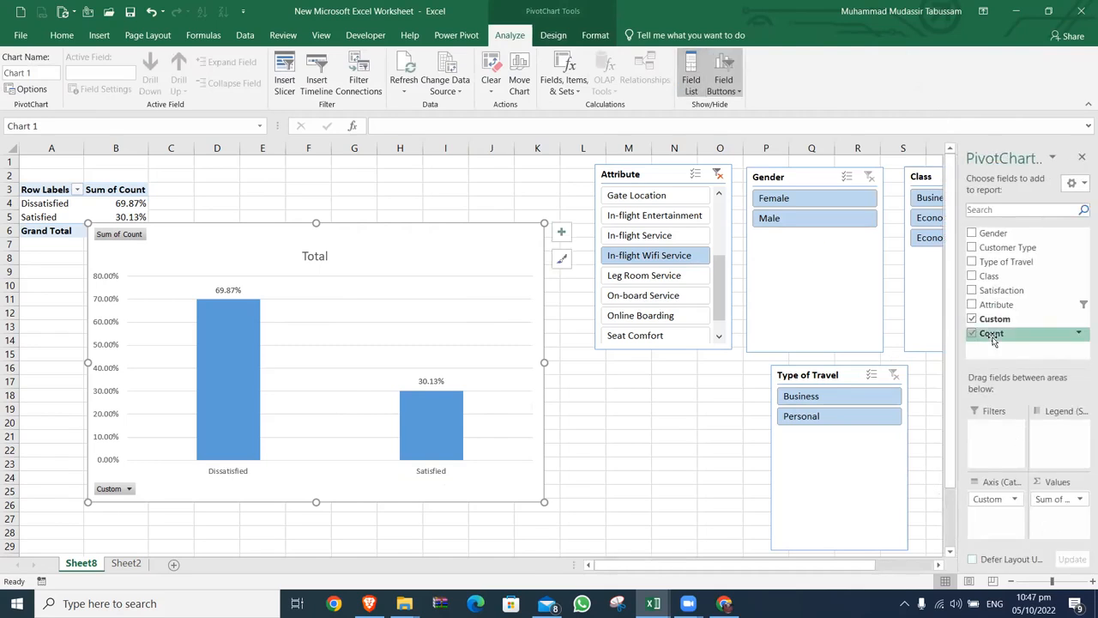
{"action": "left_click_drag", "start_coordinate": [995, 305], "coordinate": [991, 525]}
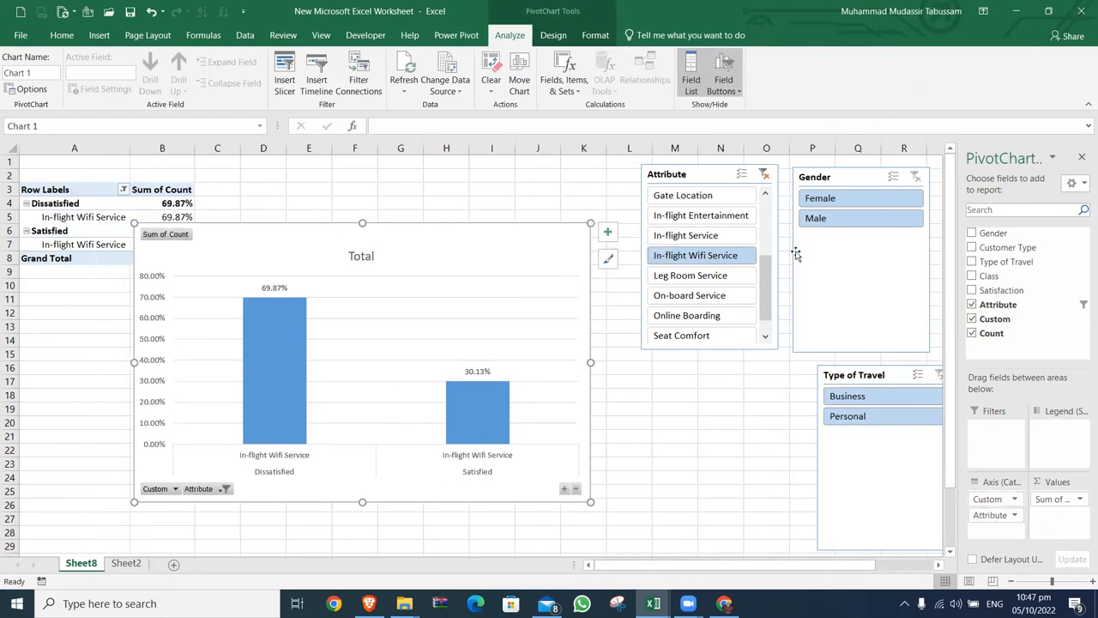
{"action": "left_click", "coordinate": [765, 174]}
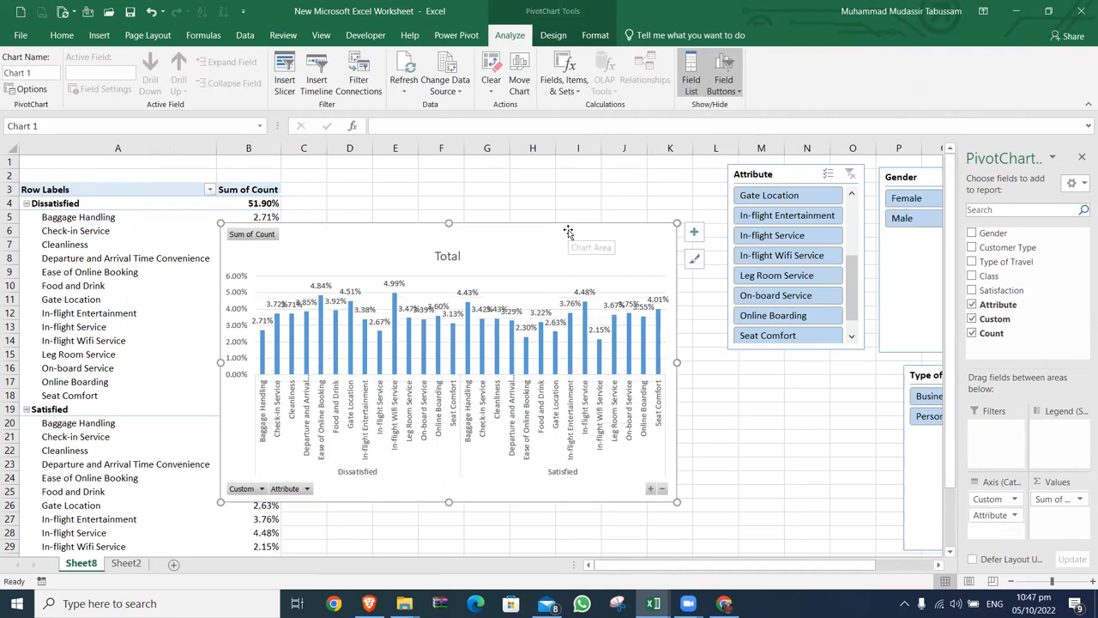
- Widen the PivotChart by about half and reposition it so the attribute labels have more room
{"action": "left_click_drag", "start_coordinate": [564, 231], "coordinate": [424, 211]}
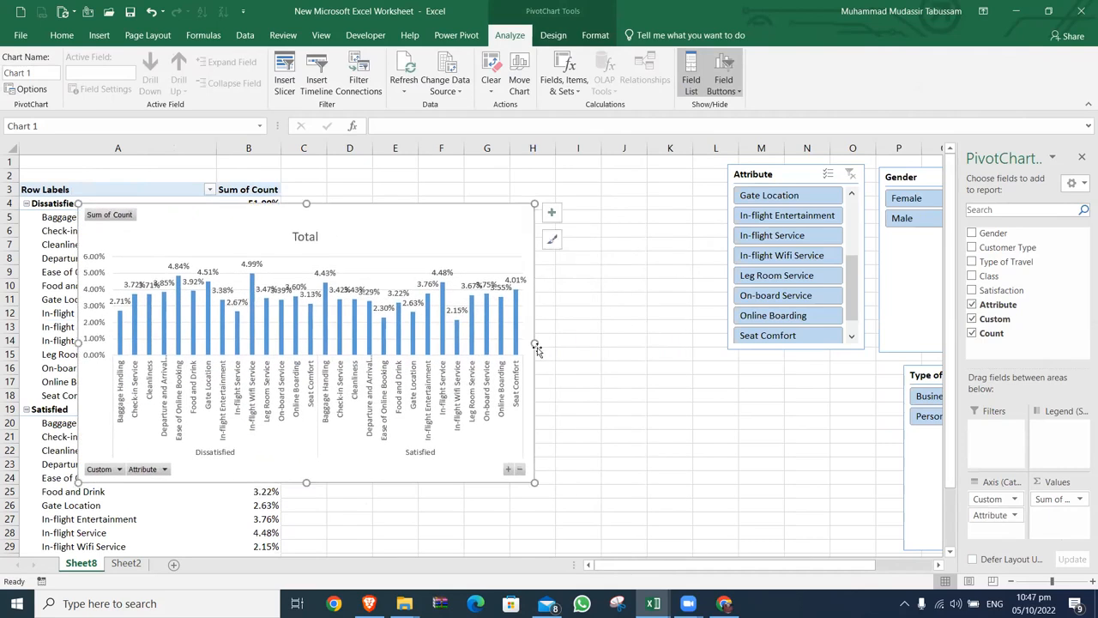
{"action": "left_click_drag", "start_coordinate": [536, 343], "coordinate": [766, 326]}
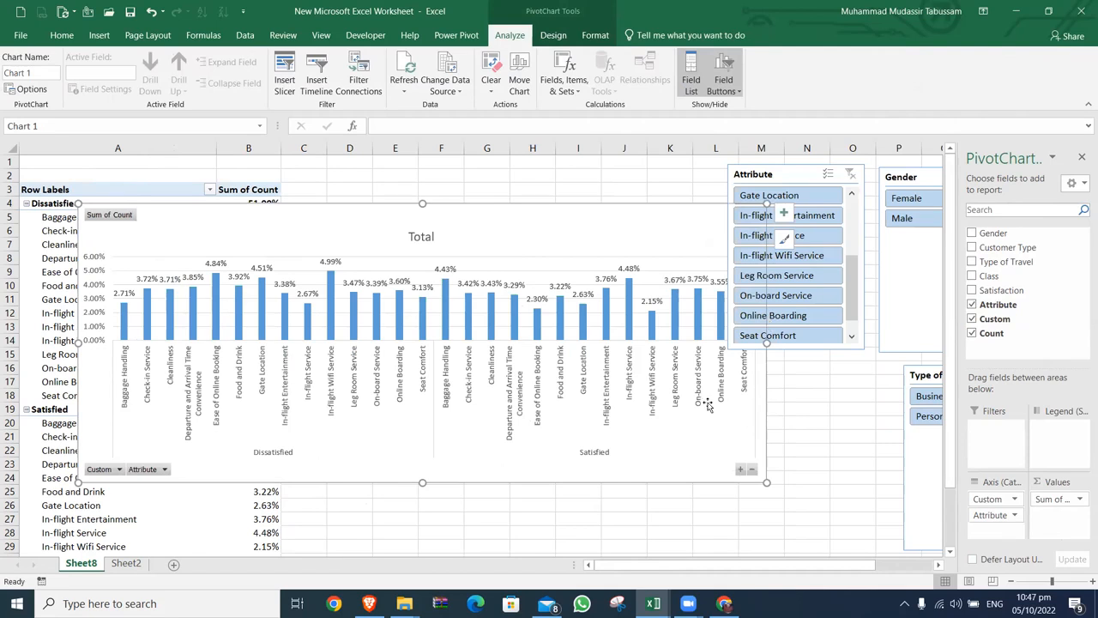
{"action": "left_click_drag", "start_coordinate": [502, 221], "coordinate": [471, 287]}
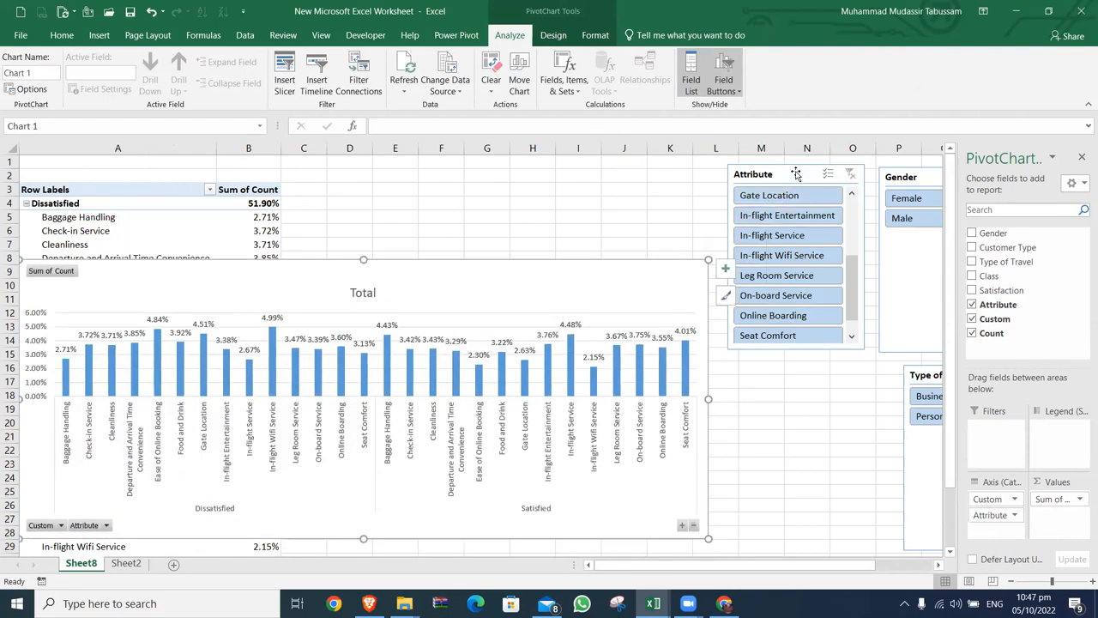
{"action": "left_click_drag", "start_coordinate": [603, 286], "coordinate": [694, 210]}
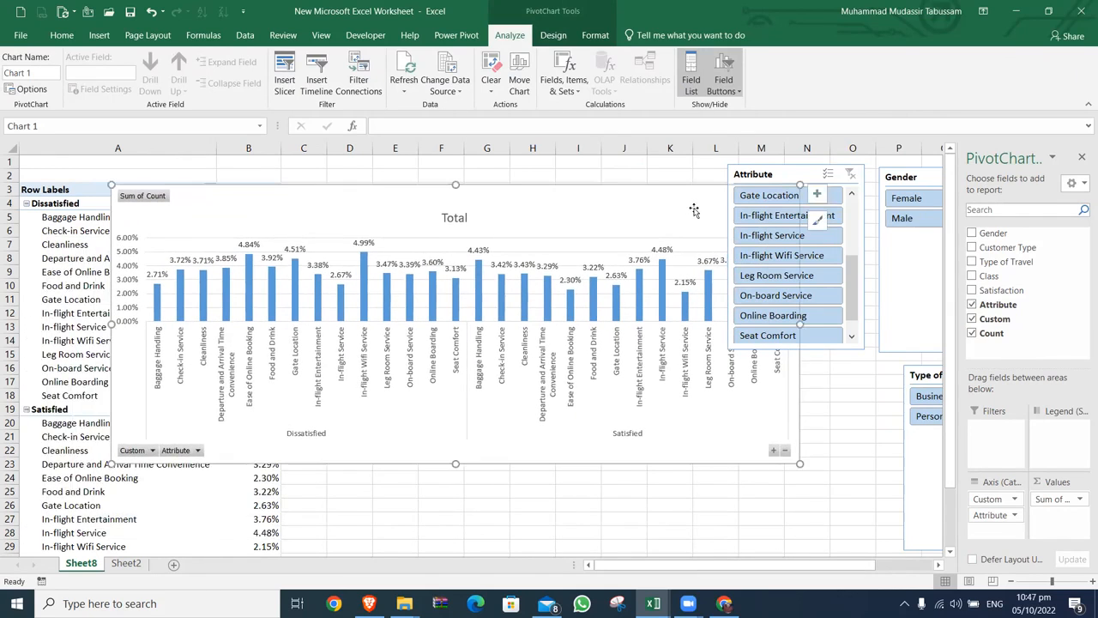
- Try the 100% Stacked Bar type on the PivotChart and move the chart away from the Attribute slicer
{"action": "left_click", "coordinate": [598, 35]}
{"action": "left_click", "coordinate": [554, 36]}
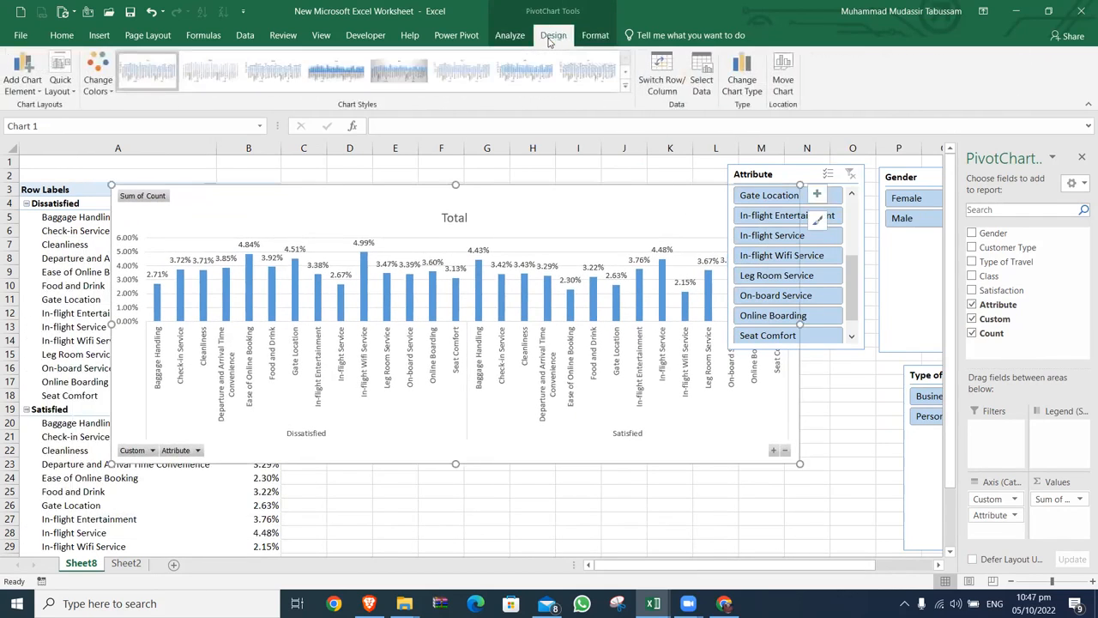
{"action": "left_click", "coordinate": [742, 73]}
{"action": "left_click", "coordinate": [383, 421]}
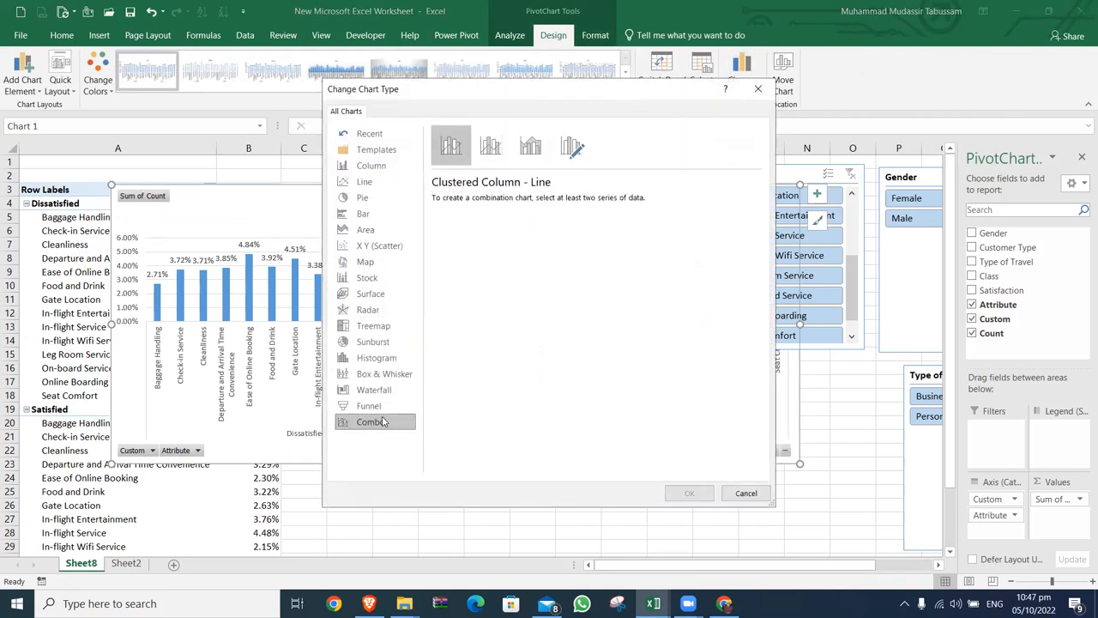
{"action": "left_click", "coordinate": [389, 407]}
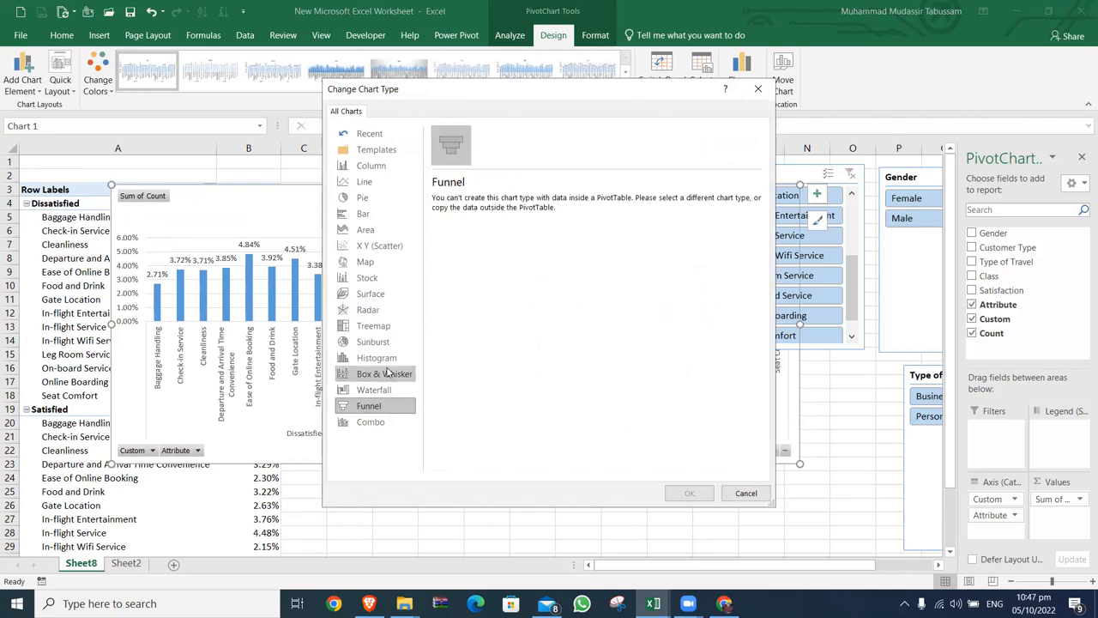
{"action": "left_click", "coordinate": [377, 168]}
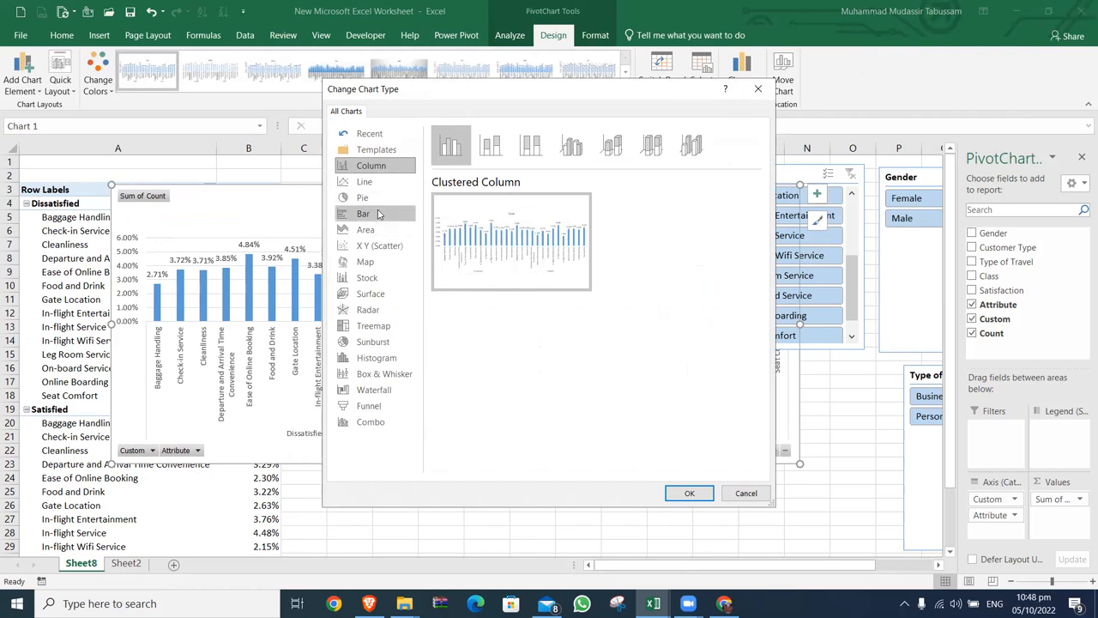
{"action": "left_click", "coordinate": [378, 214]}
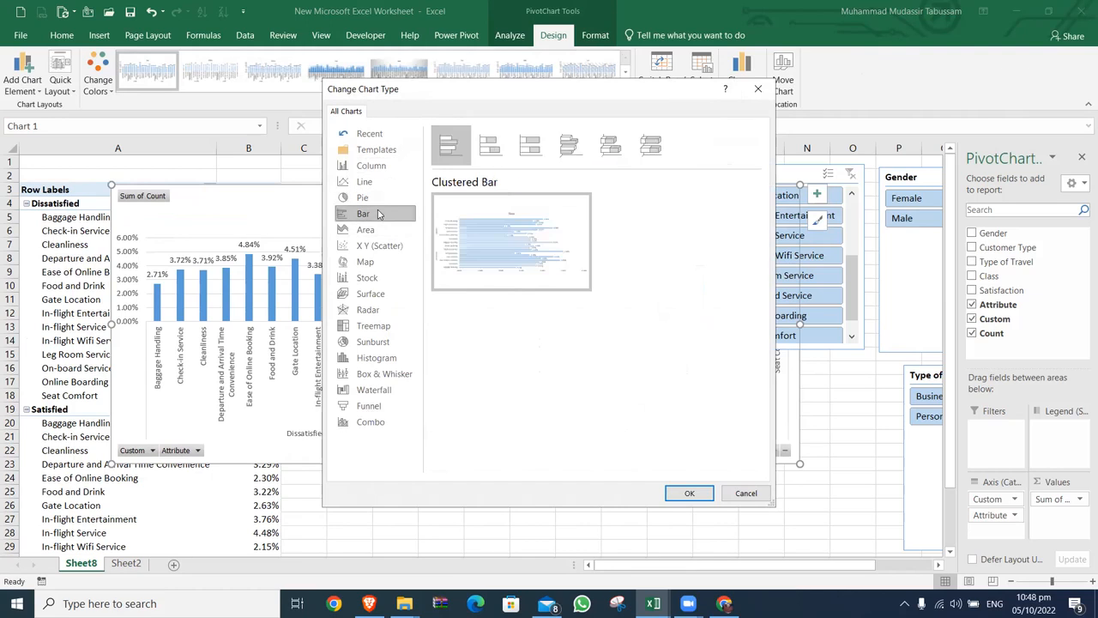
{"action": "left_click", "coordinate": [487, 153]}
{"action": "left_click", "coordinate": [535, 151]}
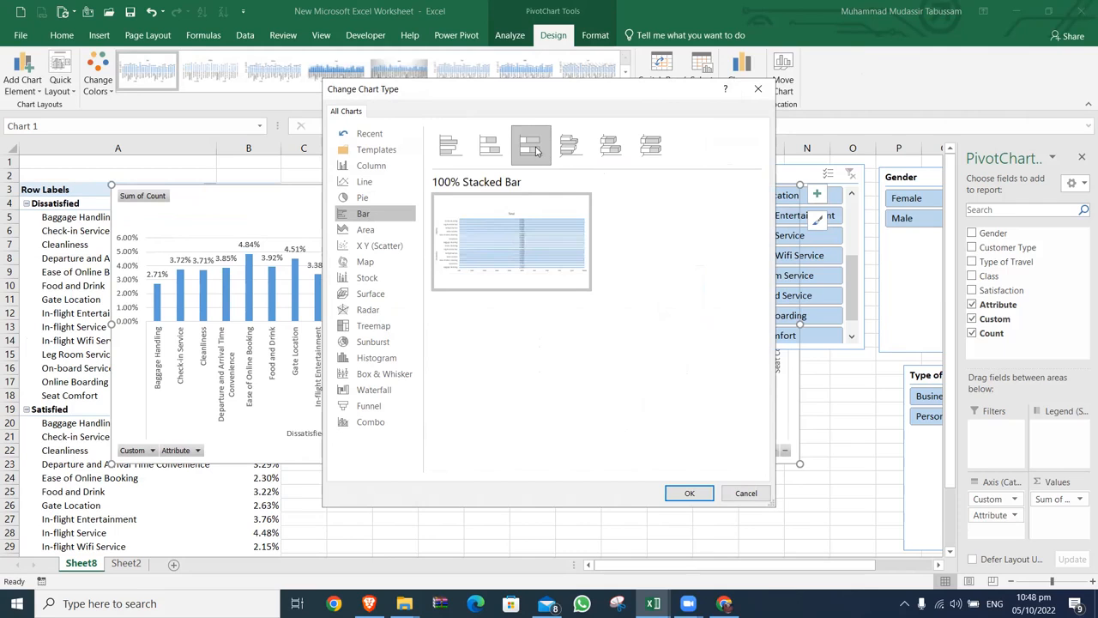
{"action": "left_click", "coordinate": [689, 492]}
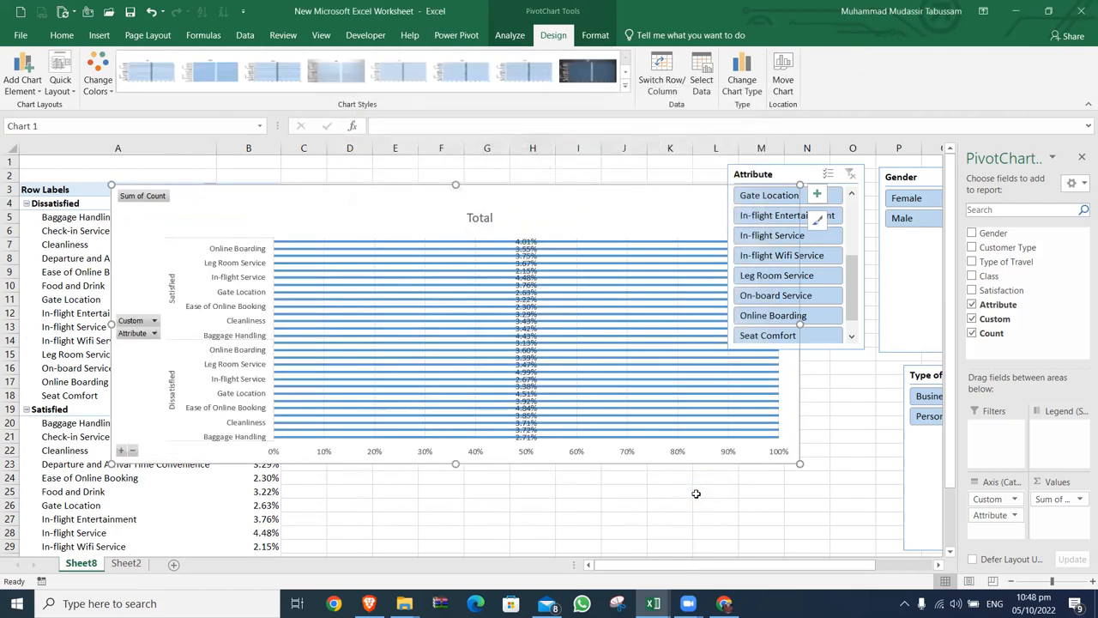
{"action": "left_click_drag", "start_coordinate": [568, 205], "coordinate": [441, 210]}
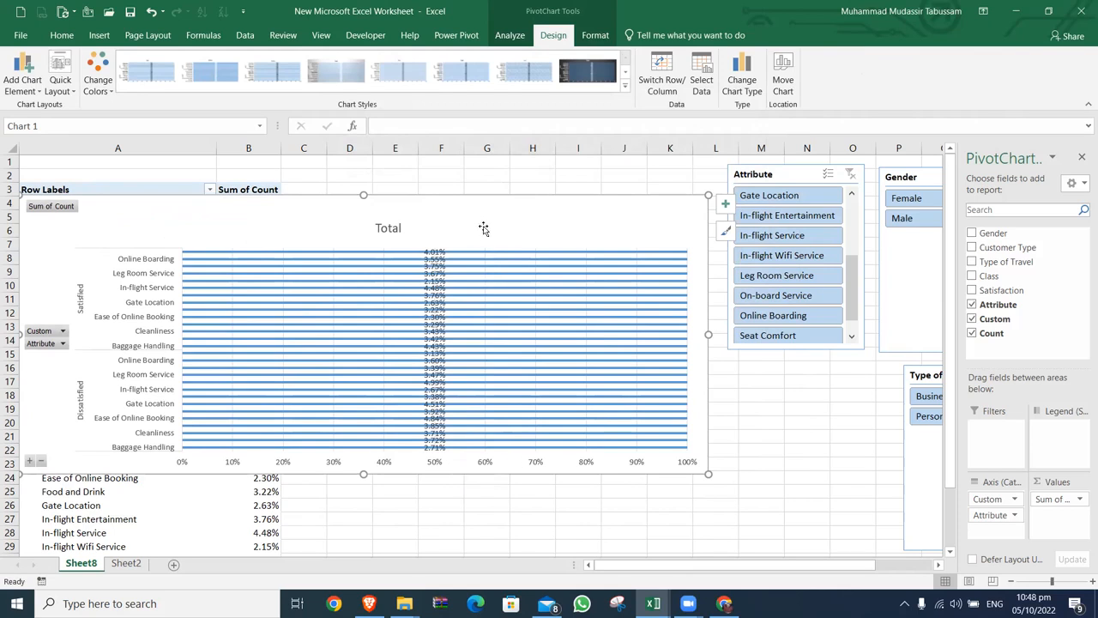
- Change the PivotChart type to Clustered Column and move the chart clear of the PivotTable
{"action": "left_click", "coordinate": [742, 73]}
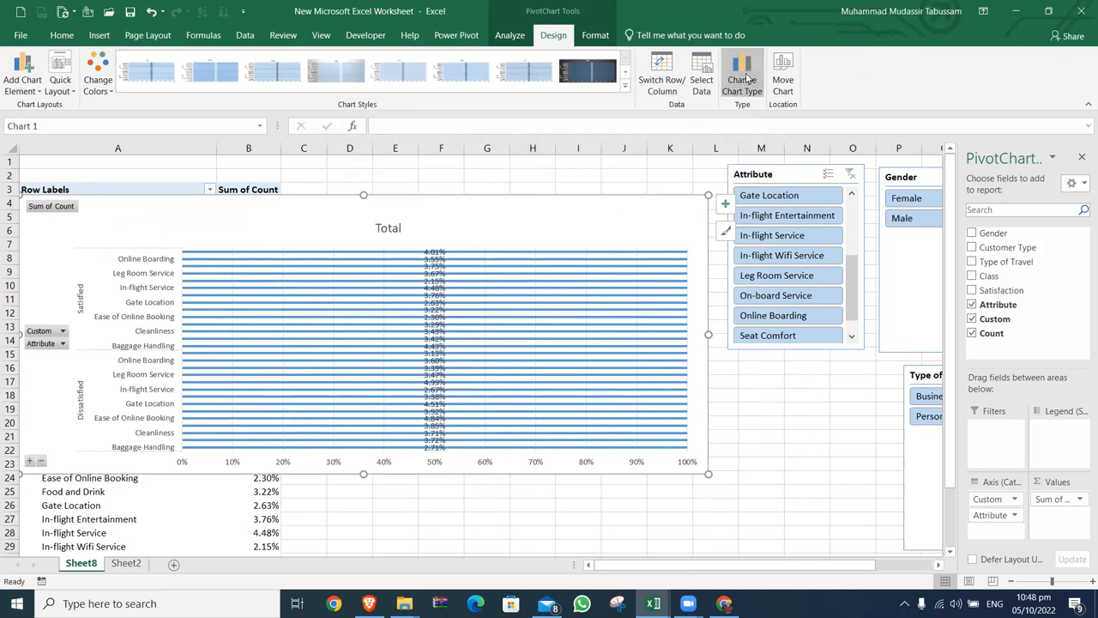
{"action": "left_click", "coordinate": [391, 183]}
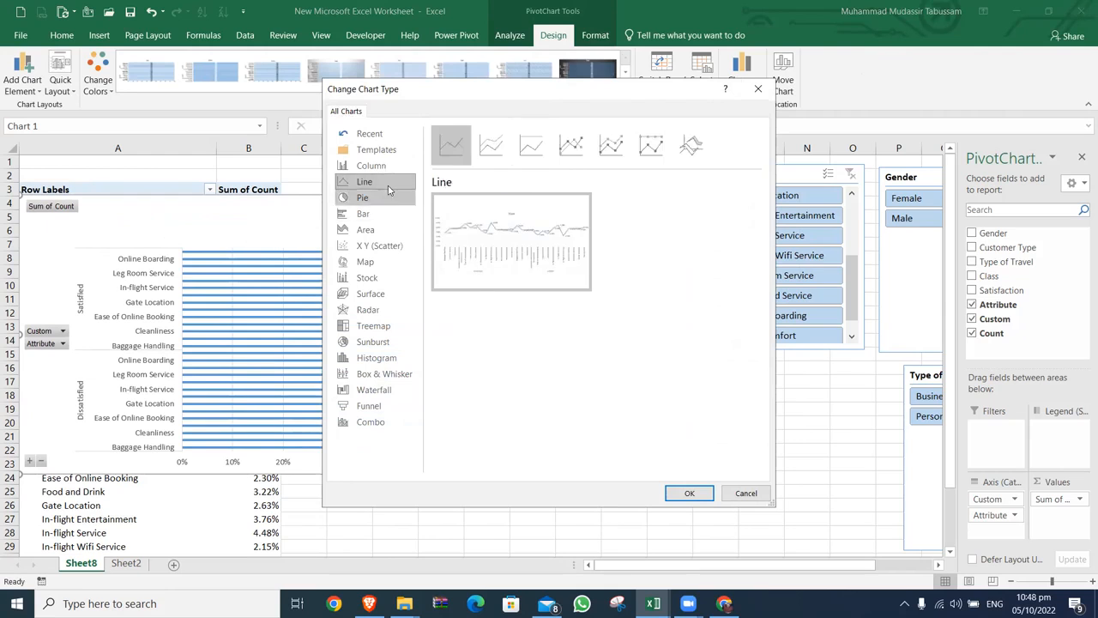
{"action": "left_click", "coordinate": [386, 164]}
{"action": "left_click", "coordinate": [692, 494]}
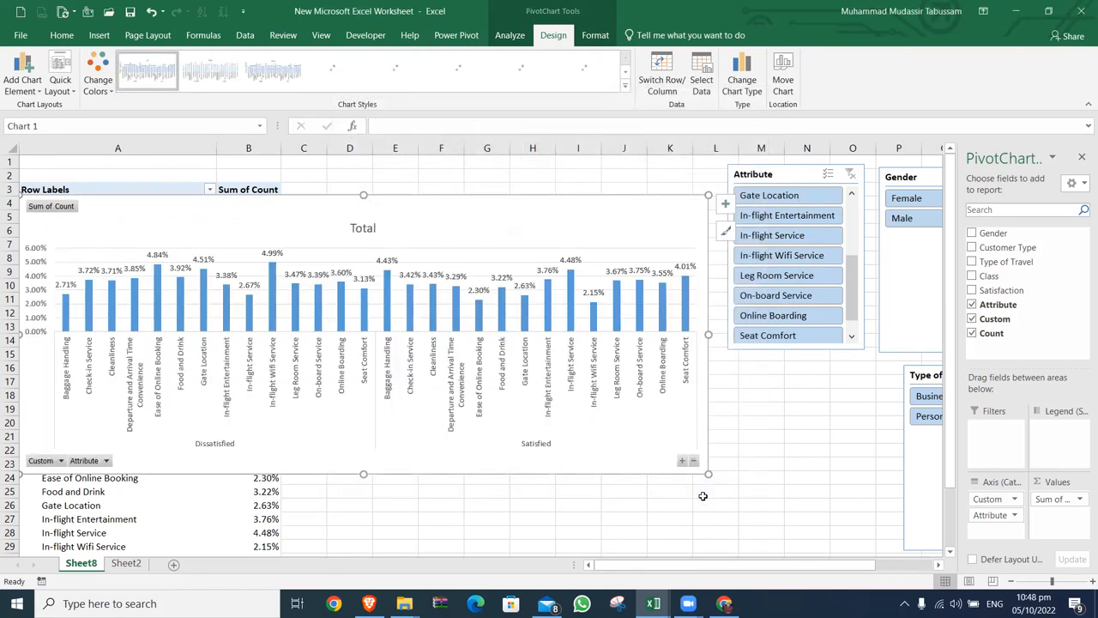
{"action": "left_click_drag", "start_coordinate": [433, 225], "coordinate": [503, 216]}
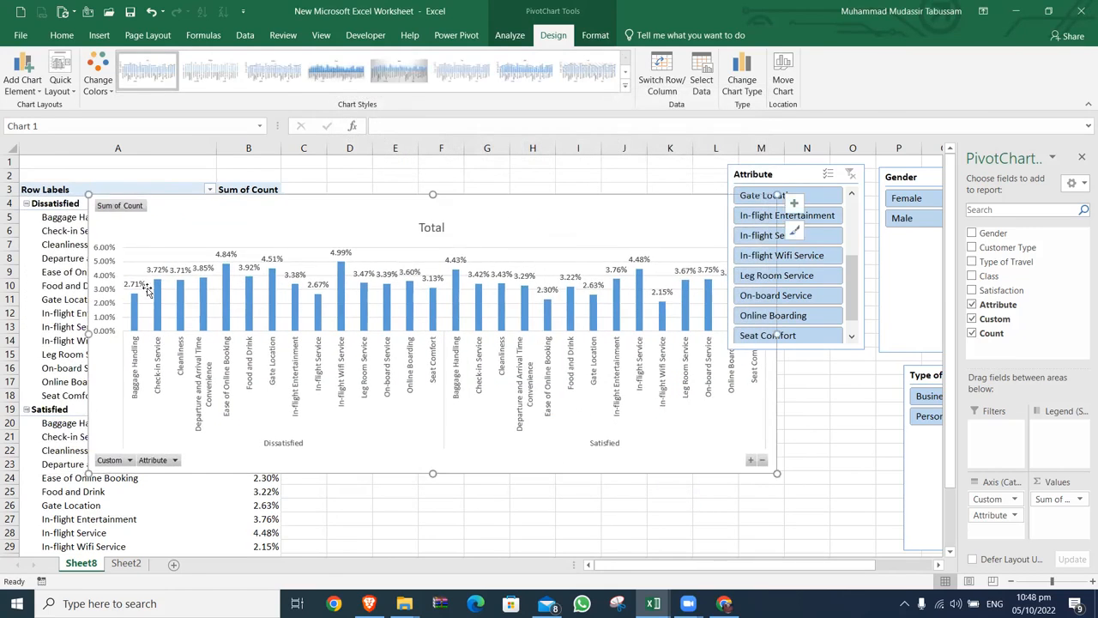
{"action": "left_click_drag", "start_coordinate": [300, 216], "coordinate": [536, 317]}
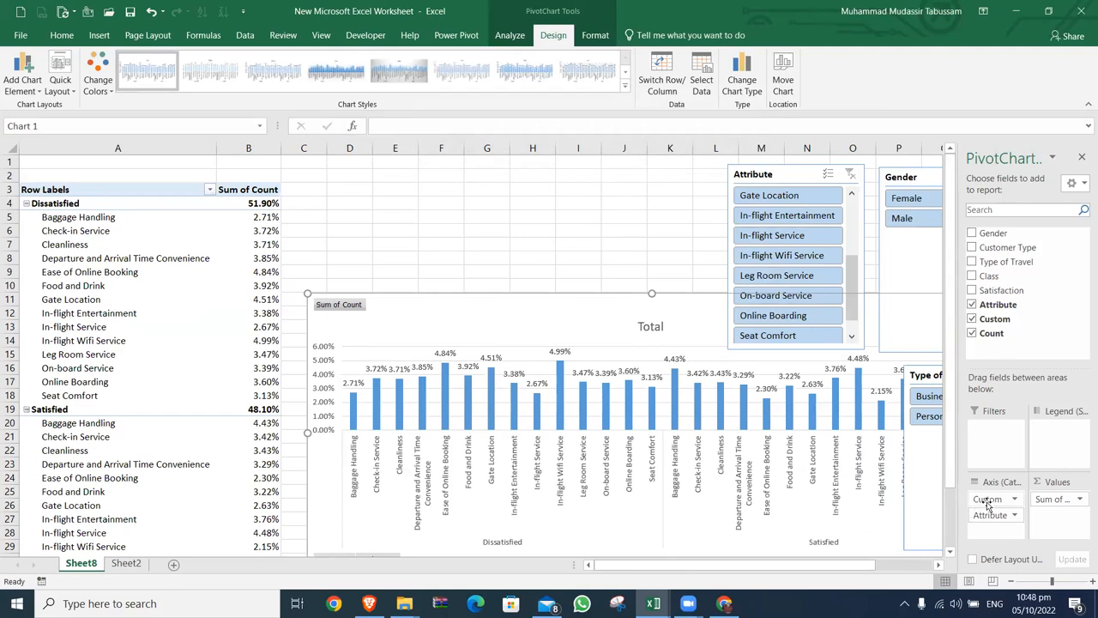
- Remove the Custom and Attribute fields from the chart's axis, and put Attribute back as the only axis field
{"action": "left_click_drag", "start_coordinate": [987, 502], "coordinate": [711, 290]}
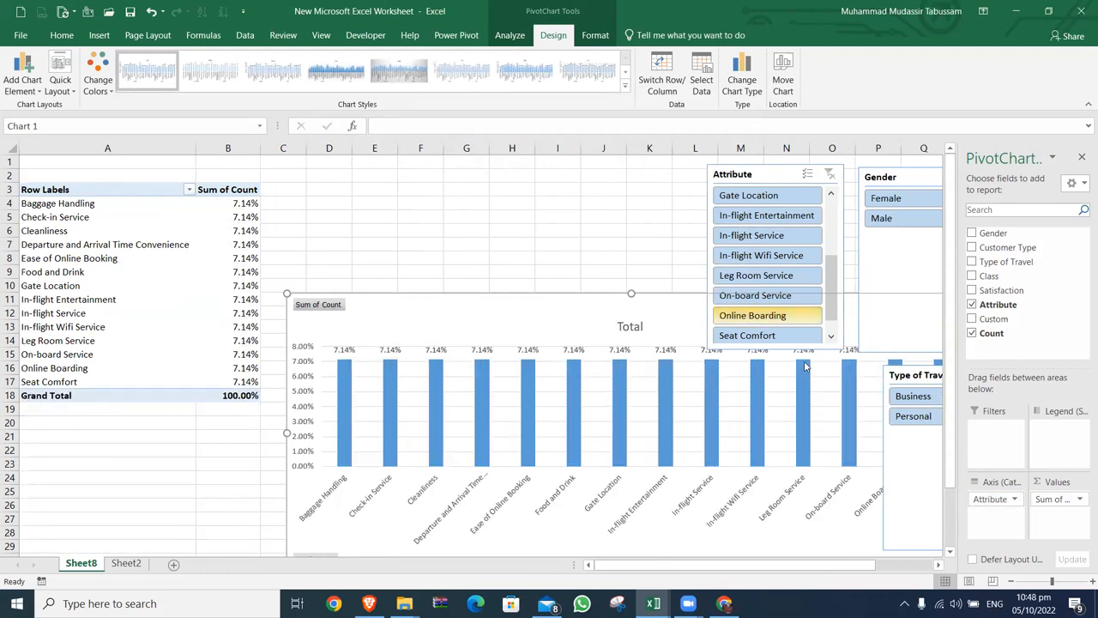
{"action": "left_click_drag", "start_coordinate": [991, 499], "coordinate": [657, 269]}
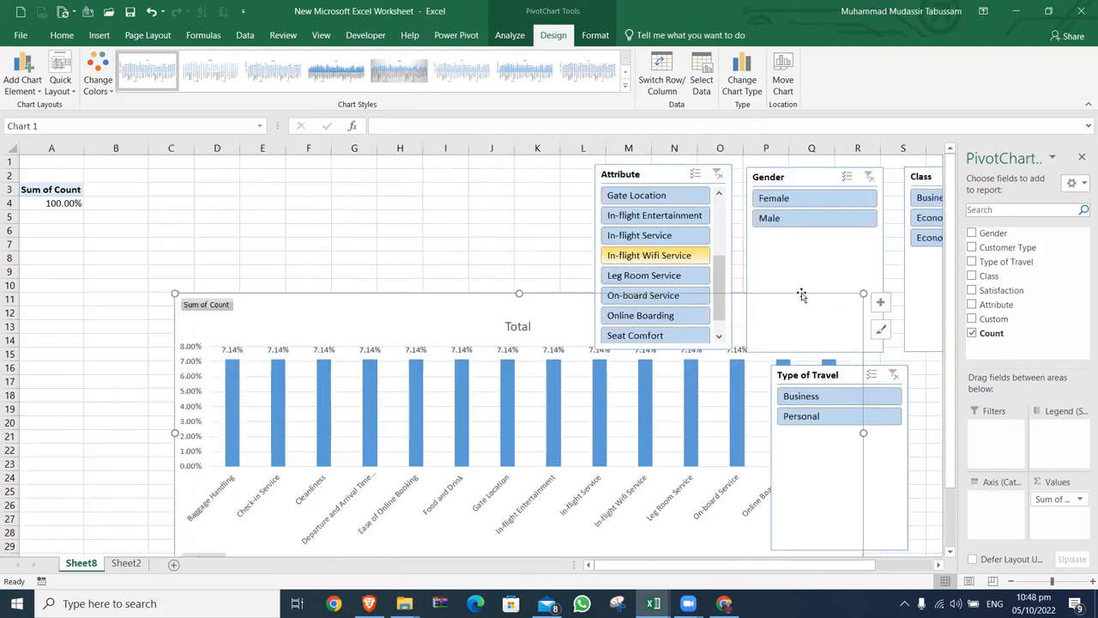
{"action": "left_click_drag", "start_coordinate": [987, 332], "coordinate": [985, 504]}
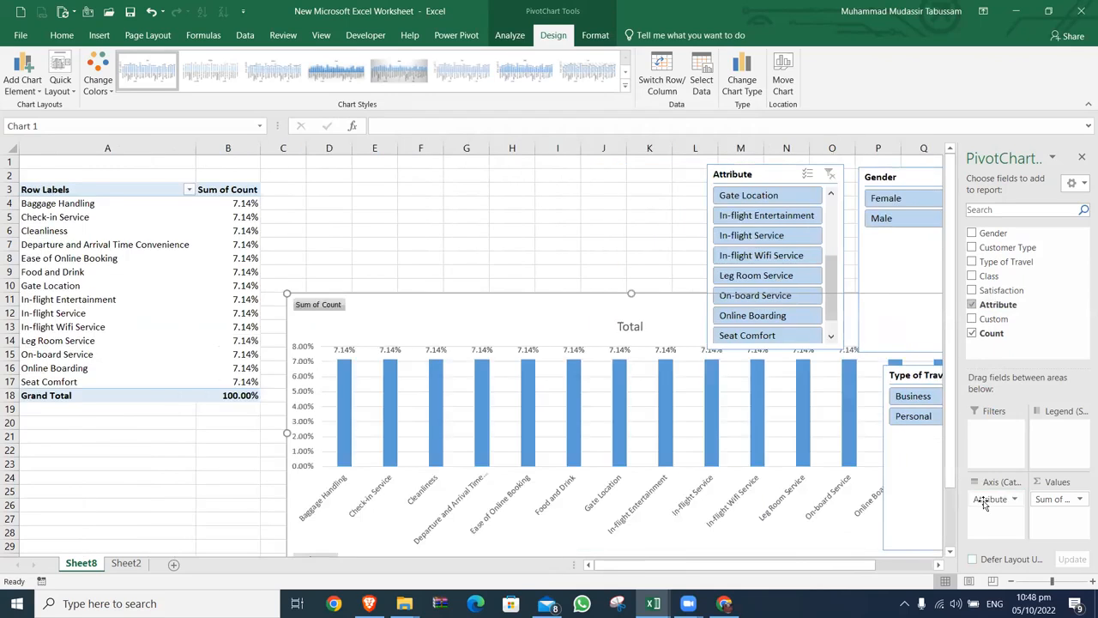
- Add the Custom field to the PivotTable's columns to split each attribute into Dissatisfied and Satisfied
{"action": "right_click", "coordinate": [246, 203]}
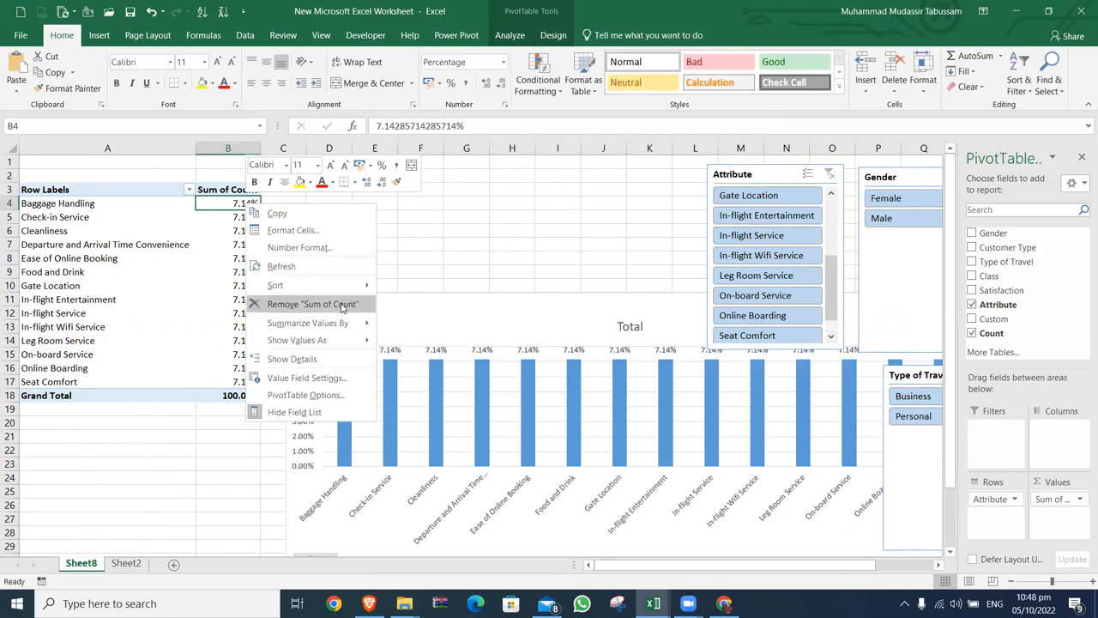
{"action": "left_click", "coordinate": [430, 247]}
{"action": "left_click_drag", "start_coordinate": [992, 322], "coordinate": [1054, 440]}
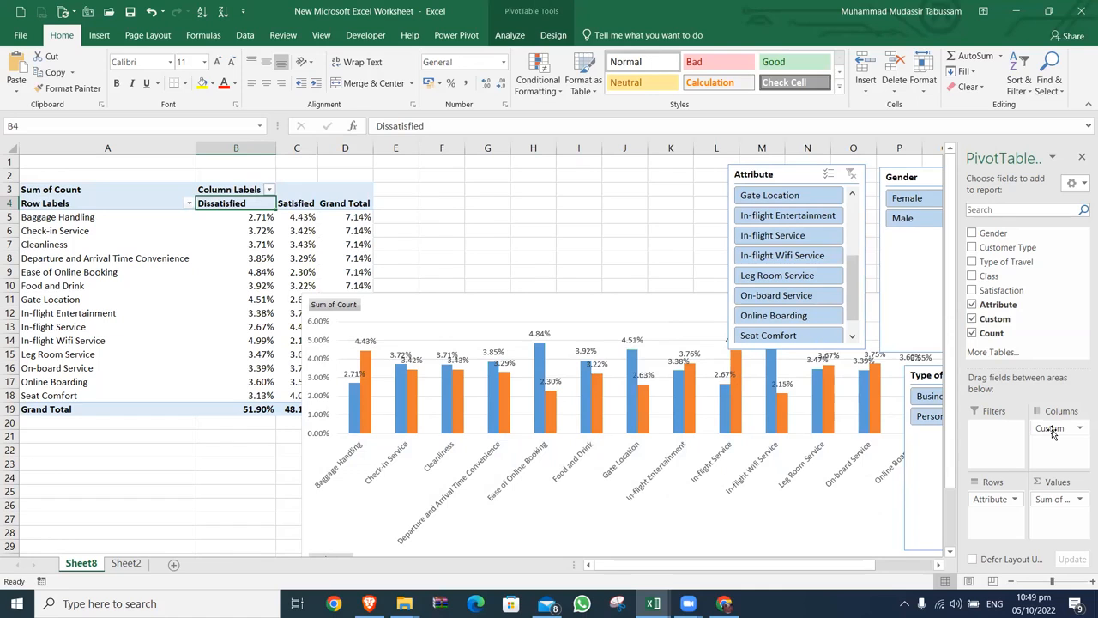
- Show the PivotTable's Sum of Count values as % of Row Total
{"action": "right_click", "coordinate": [307, 214]}
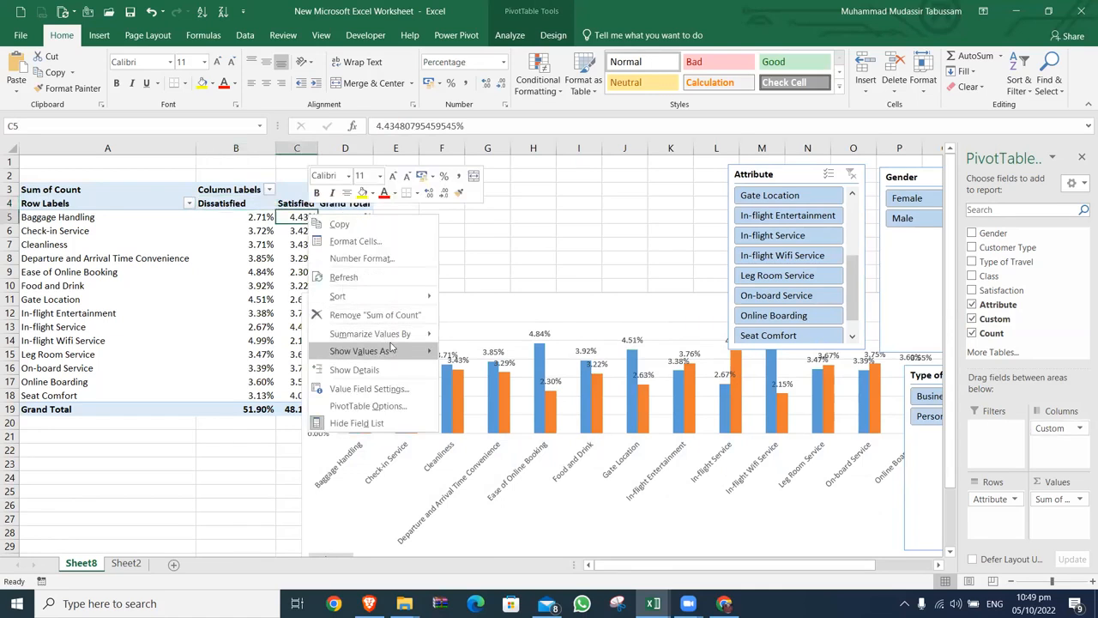
{"action": "mouse_move", "coordinate": [395, 351]}
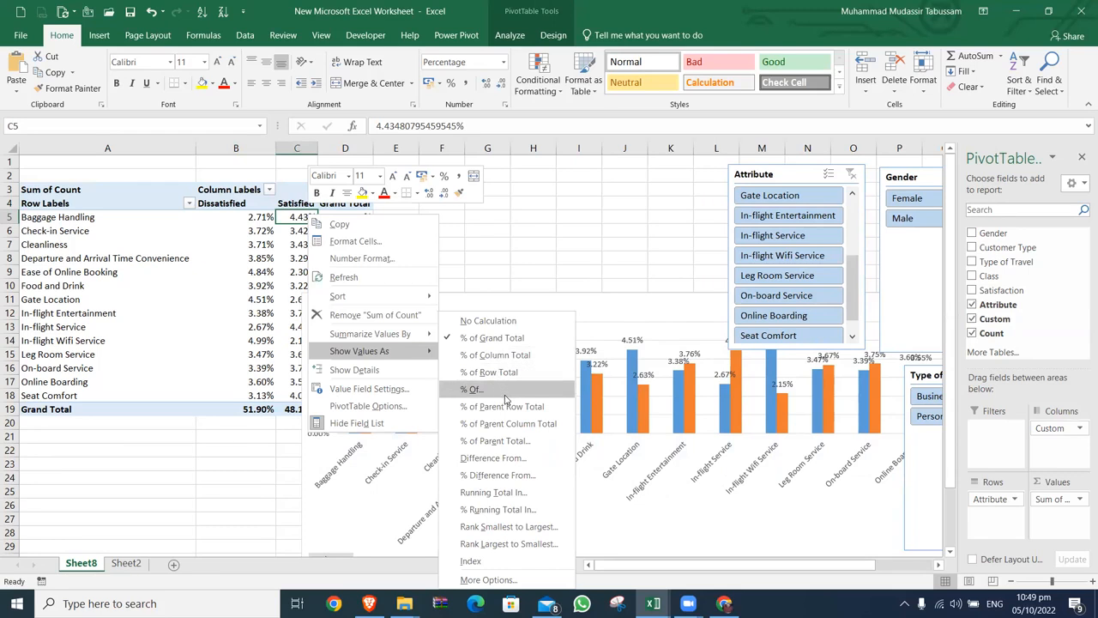
{"action": "left_click", "coordinate": [493, 372]}
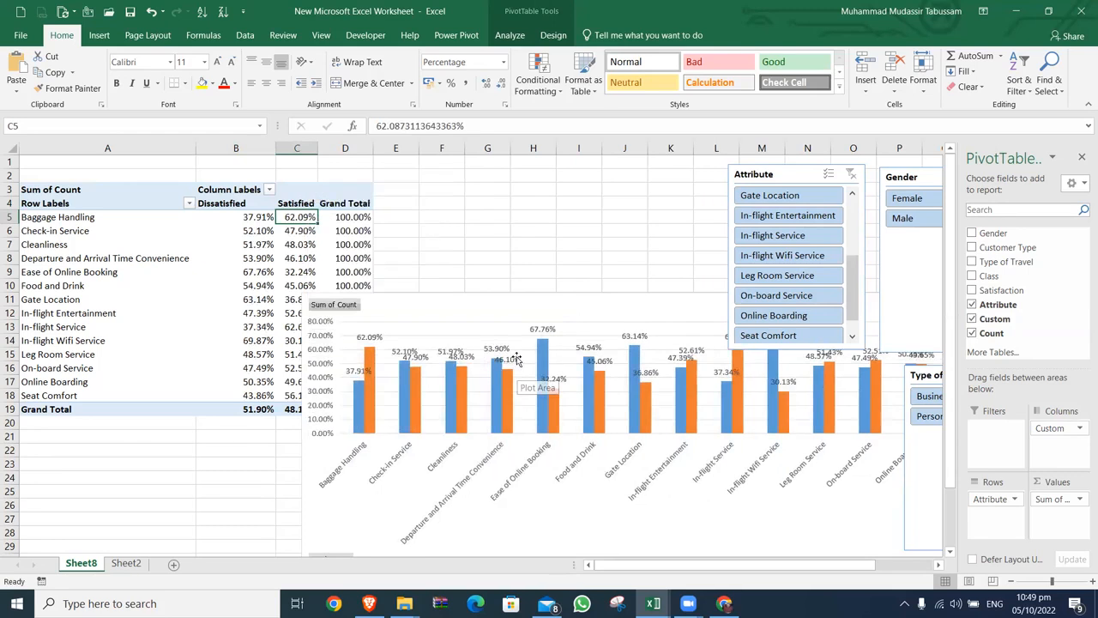
- Move the PivotChart up over the PivotTable and shift the Attribute slicer clear of the chart
{"action": "left_click_drag", "start_coordinate": [284, 236], "coordinate": [242, 173]}
{"action": "left_click_drag", "start_coordinate": [812, 176], "coordinate": [855, 176]}
{"action": "left_click", "coordinate": [606, 190]}
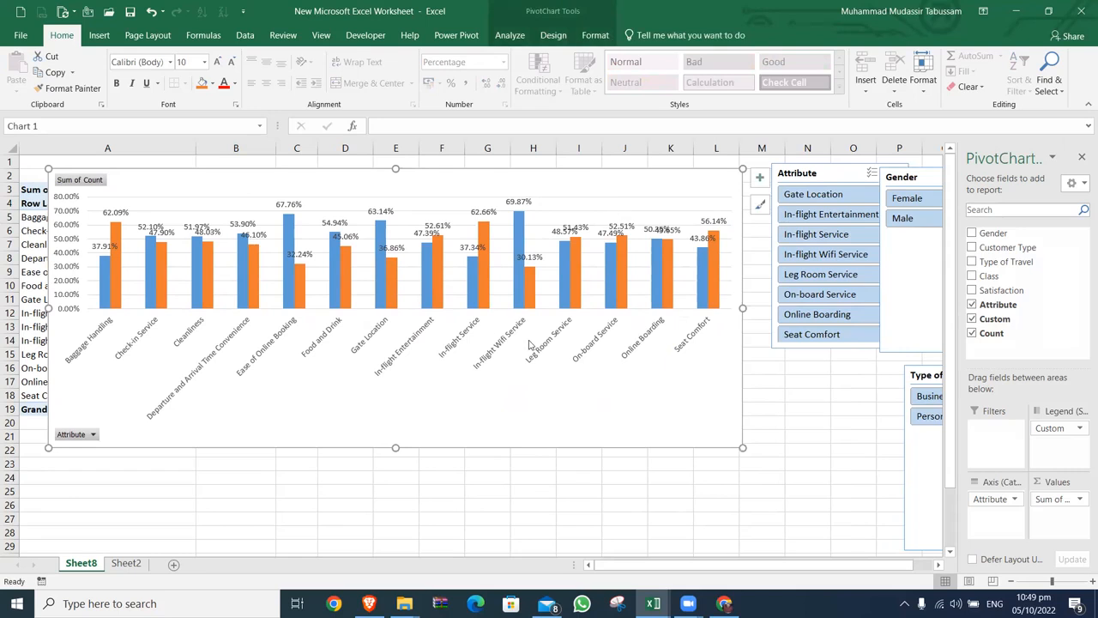
{"action": "double_click", "coordinate": [462, 335]}
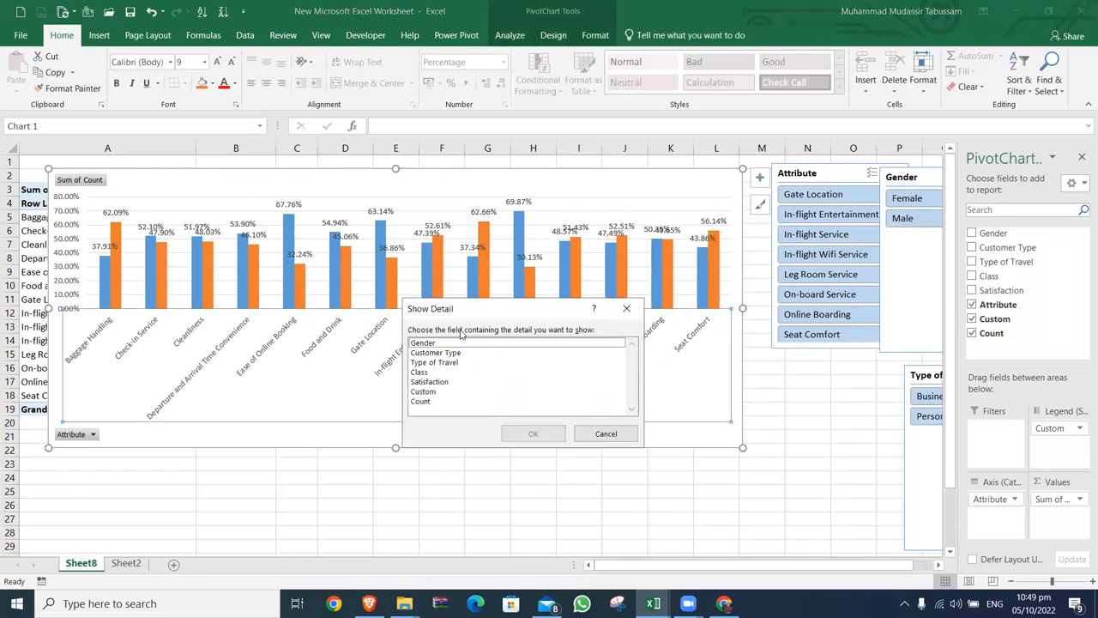
{"action": "left_click", "coordinate": [604, 434]}
{"action": "right_click", "coordinate": [480, 345]}
{"action": "key", "text": "Escape"}
- Set the text direction of the chart's category axis labels to a 90° rotation and close the formatting pane
{"action": "right_click", "coordinate": [466, 335]}
{"action": "left_click", "coordinate": [502, 555]}
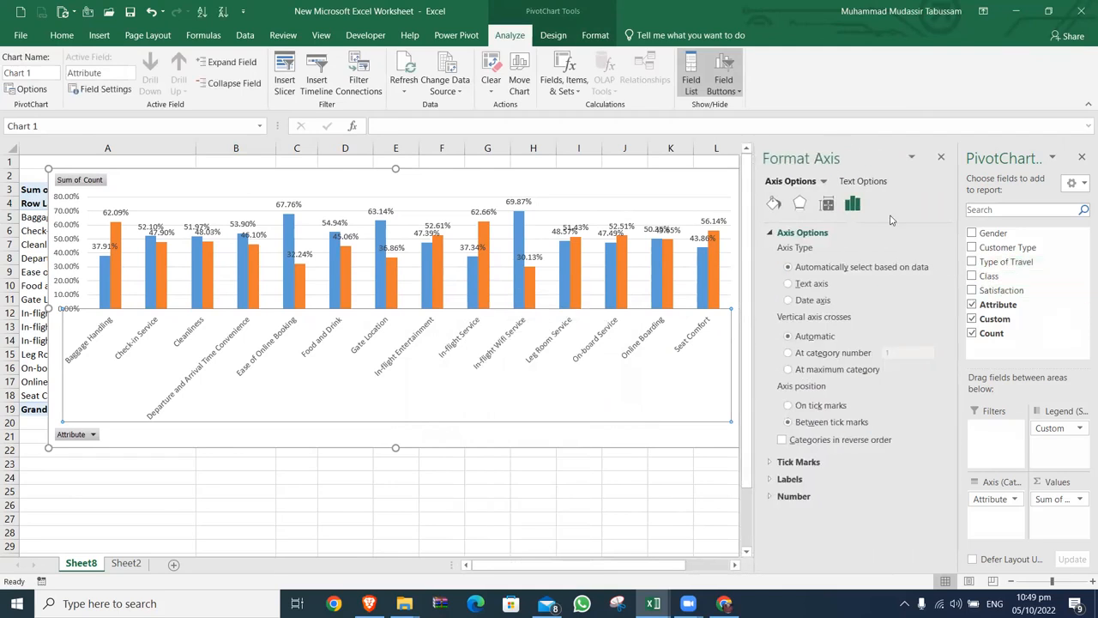
{"action": "left_click", "coordinate": [827, 203]}
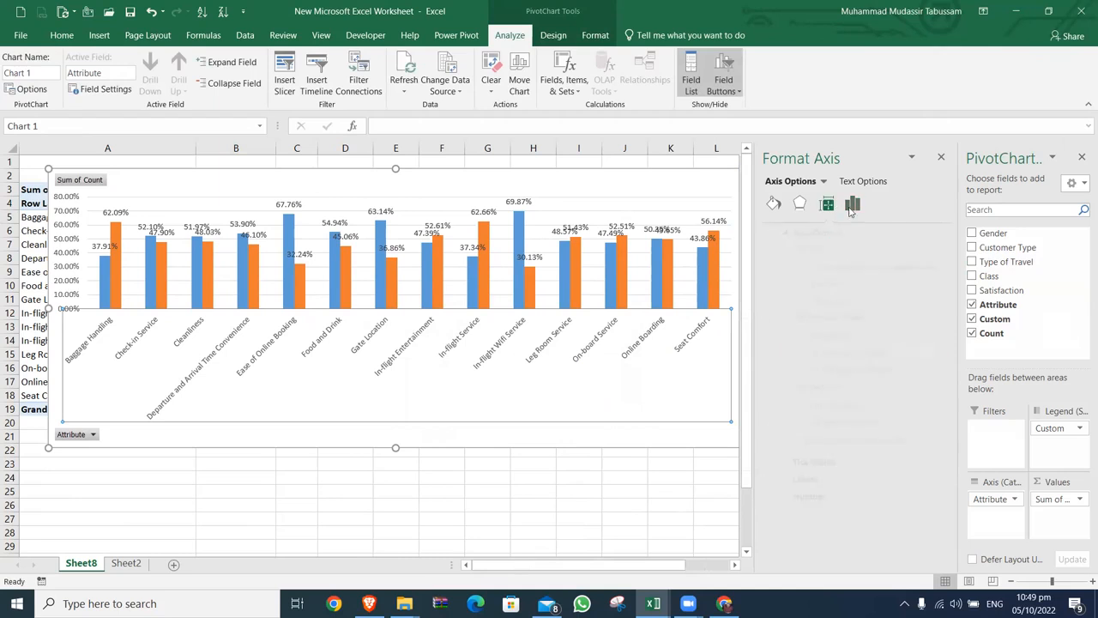
{"action": "left_click", "coordinate": [798, 232]}
{"action": "left_click", "coordinate": [928, 267]}
{"action": "left_click", "coordinate": [893, 335]}
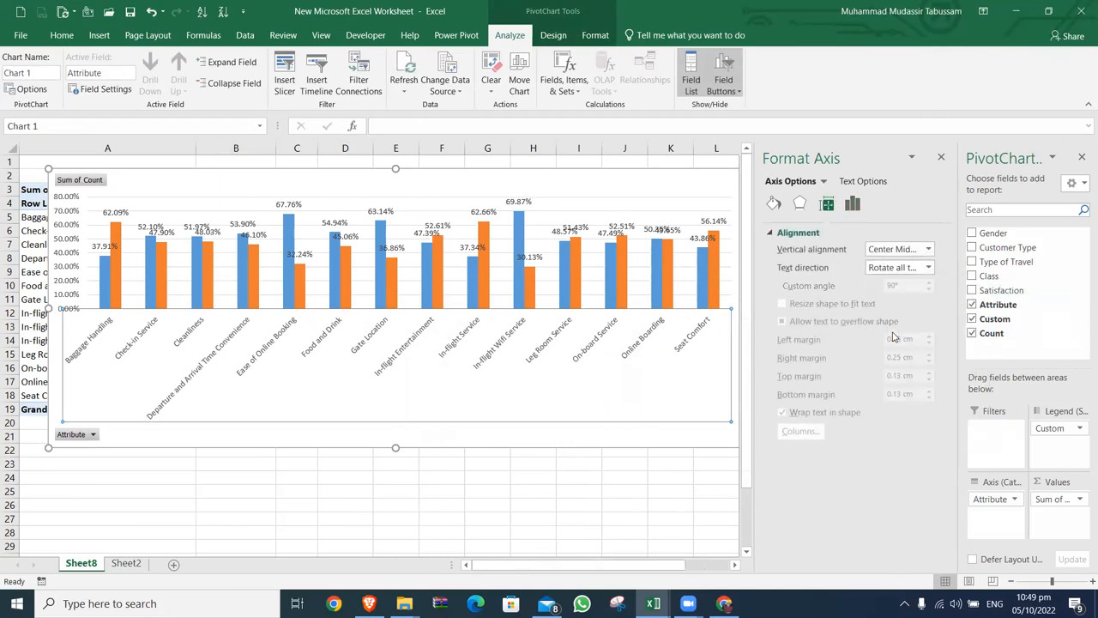
{"action": "left_click", "coordinate": [650, 482]}
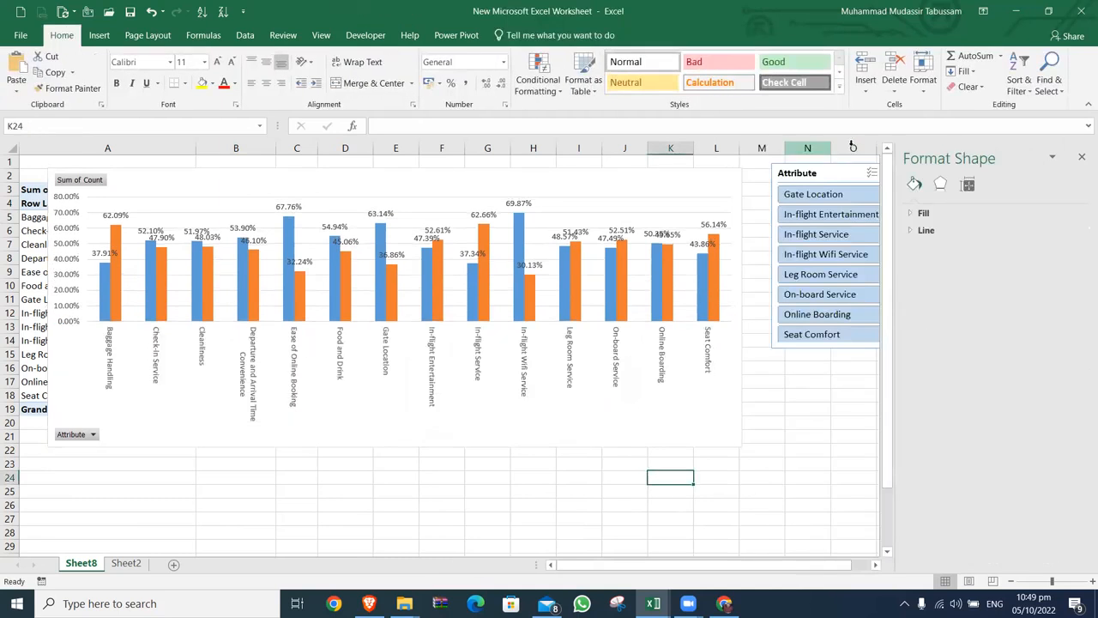
{"action": "left_click", "coordinate": [734, 190]}
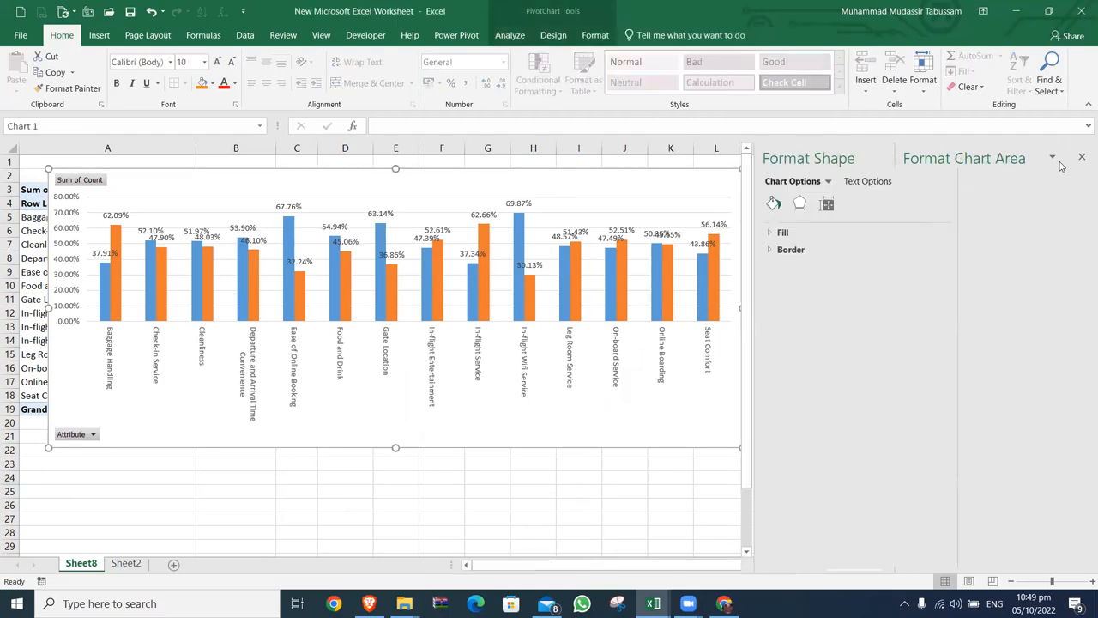
{"action": "left_click", "coordinate": [941, 157]}
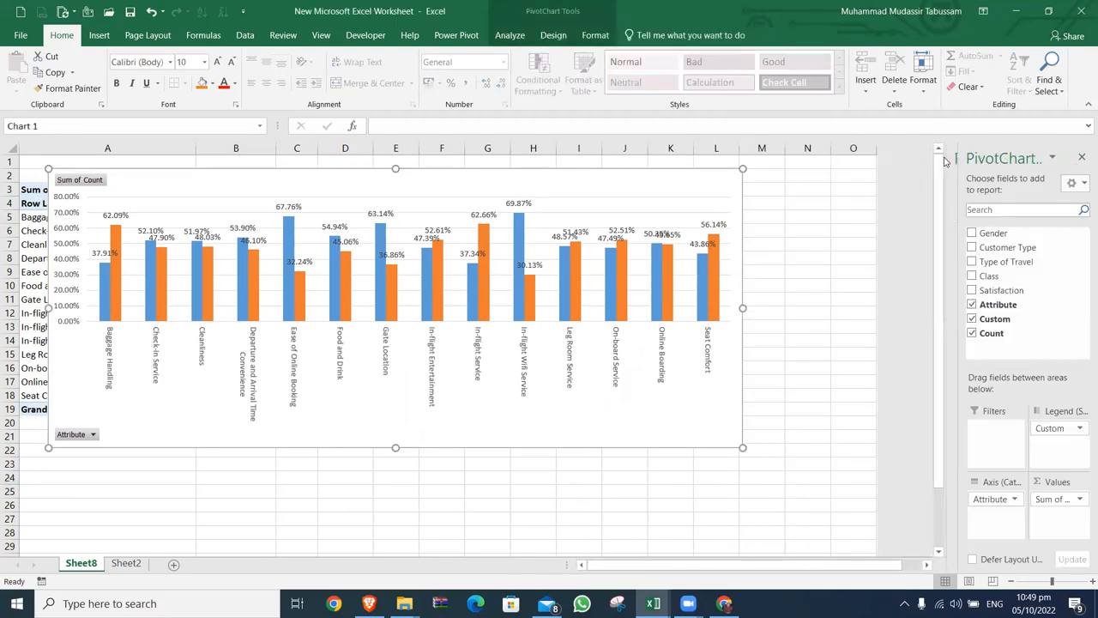
- Widen the PivotChart and move it down below the top rows of the PivotTable
{"action": "left_click", "coordinate": [666, 214]}
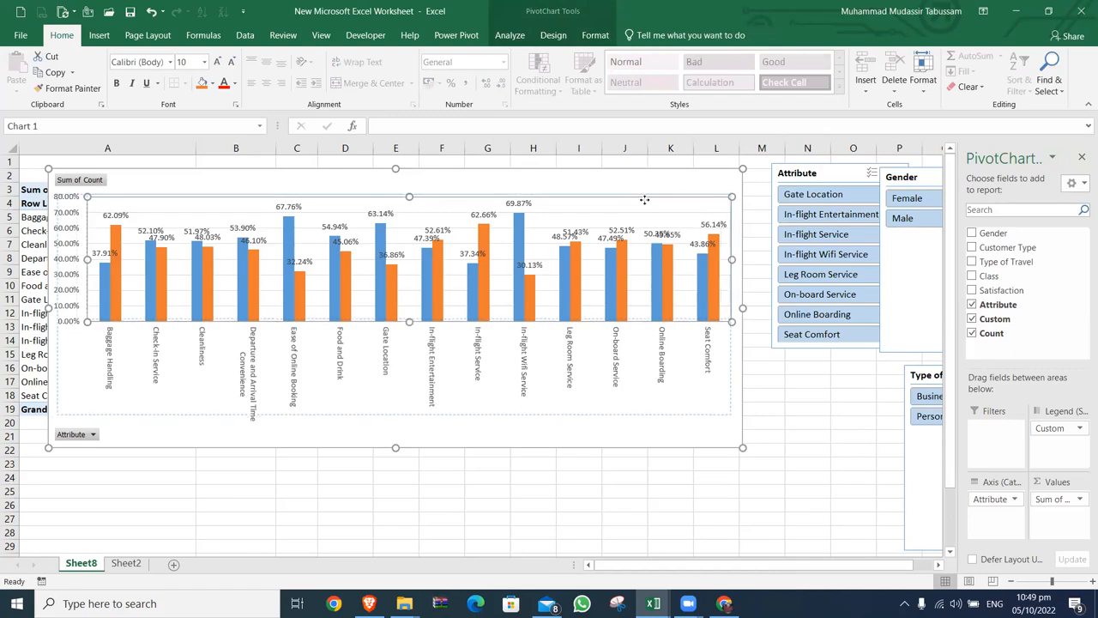
{"action": "left_click_drag", "start_coordinate": [738, 302], "coordinate": [897, 306]}
{"action": "left_click_drag", "start_coordinate": [686, 192], "coordinate": [785, 269]}
- Filter the PivotTable to Leg Room Service with the Attribute slicer and undo that filter
{"action": "left_click", "coordinate": [792, 272]}
{"action": "left_click", "coordinate": [432, 258]}
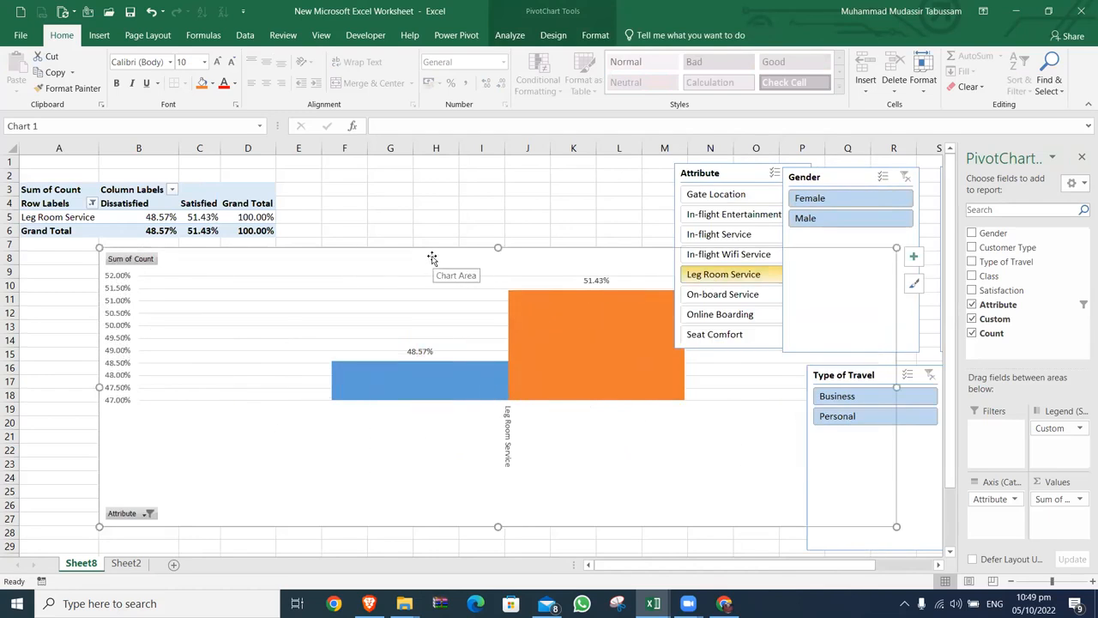
{"action": "key", "text": "ctrl+z"}
- Sort the attributes by Dissatisfied percentage from largest to smallest, moving the chart off the values and back up
{"action": "left_click_drag", "start_coordinate": [390, 259], "coordinate": [466, 362]}
{"action": "right_click", "coordinate": [260, 220]}
{"action": "mouse_move", "coordinate": [360, 302]}
{"action": "left_click", "coordinate": [445, 321]}
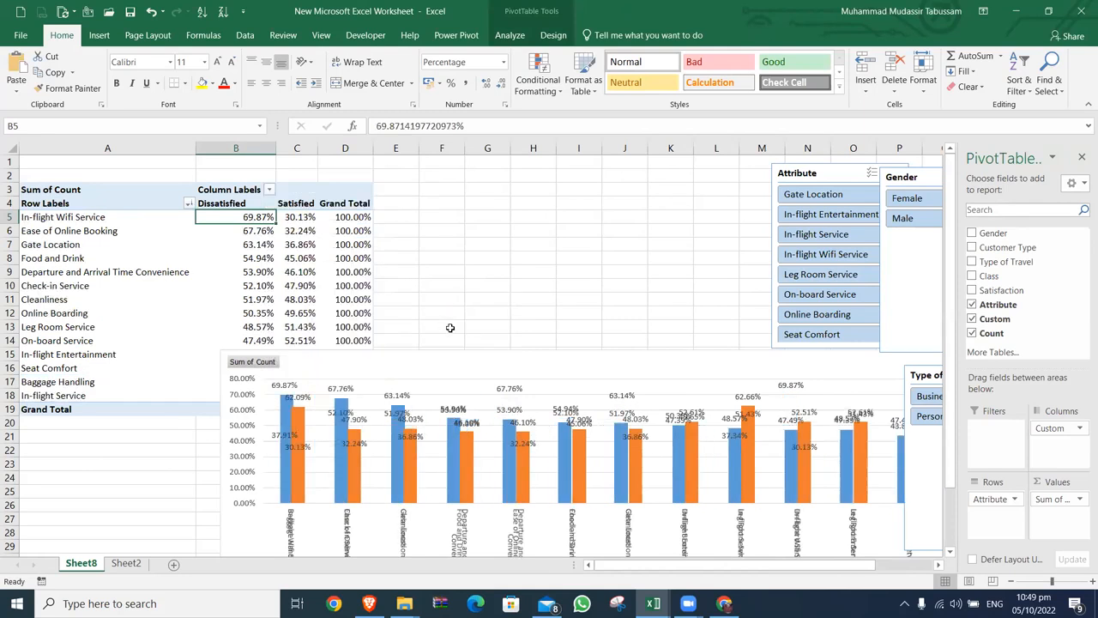
{"action": "left_click", "coordinate": [439, 337]}
{"action": "left_click_drag", "start_coordinate": [439, 335], "coordinate": [332, 179]}
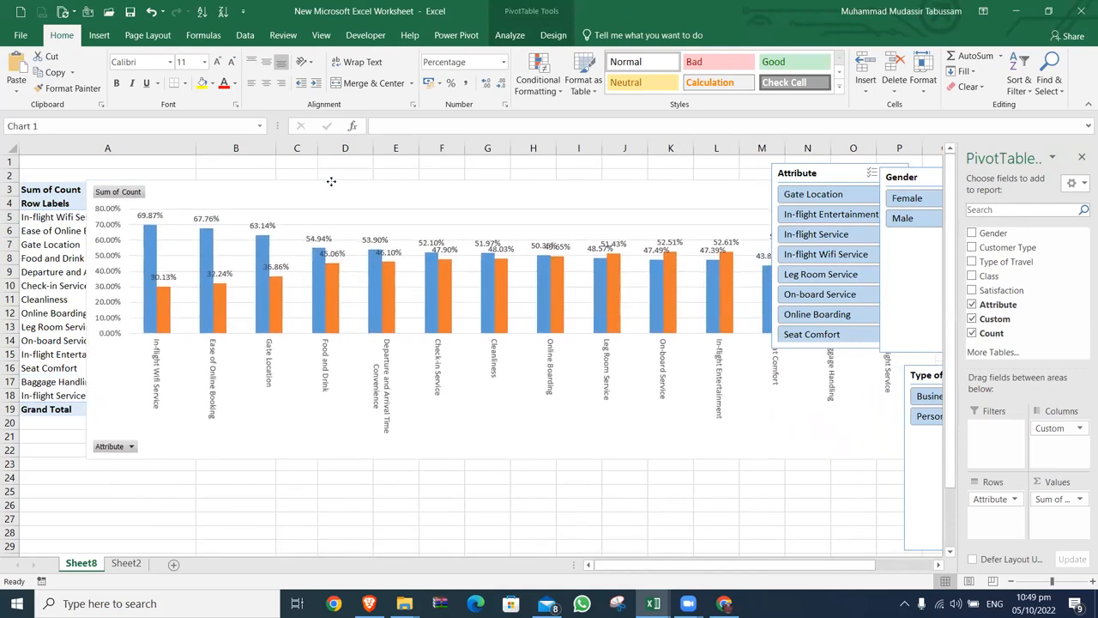
- Delete the Attribute, Gender, Type of Travel and Class slicers from the sheet
{"action": "left_click", "coordinate": [827, 168]}
{"action": "key", "text": "Delete"}
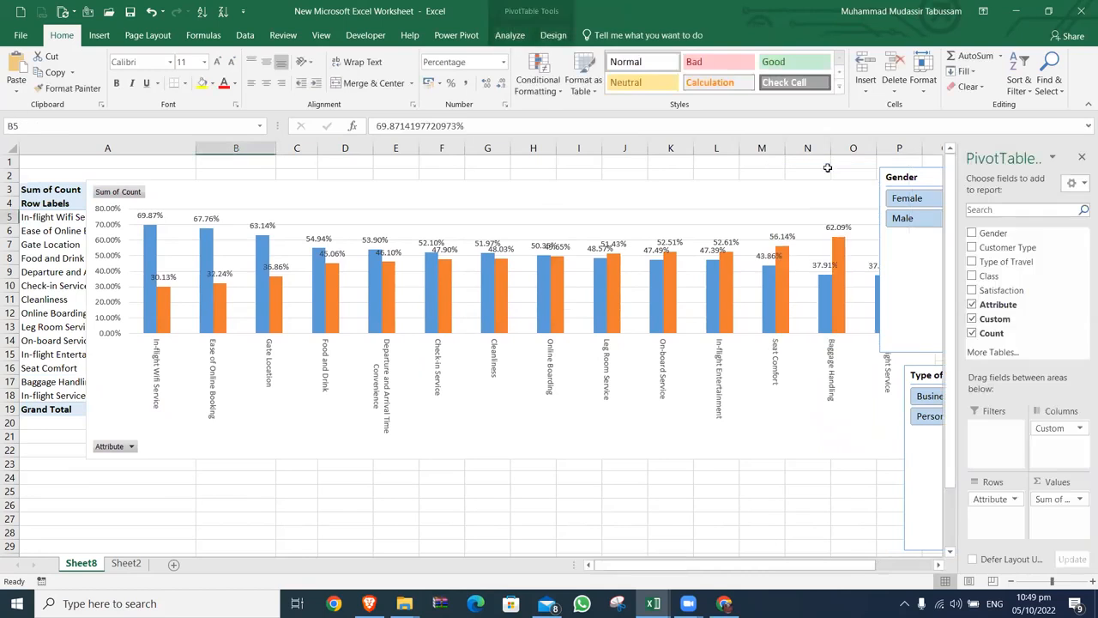
{"action": "left_click", "coordinate": [906, 180]}
{"action": "key", "text": "Delete"}
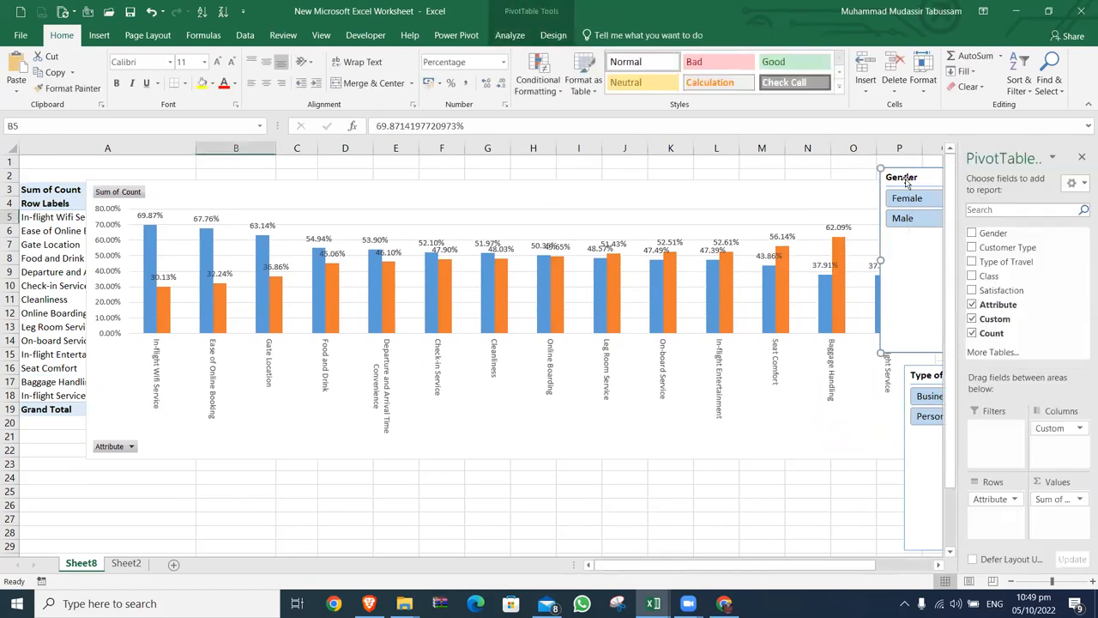
{"action": "left_click", "coordinate": [930, 375]}
{"action": "key", "text": "Delete"}
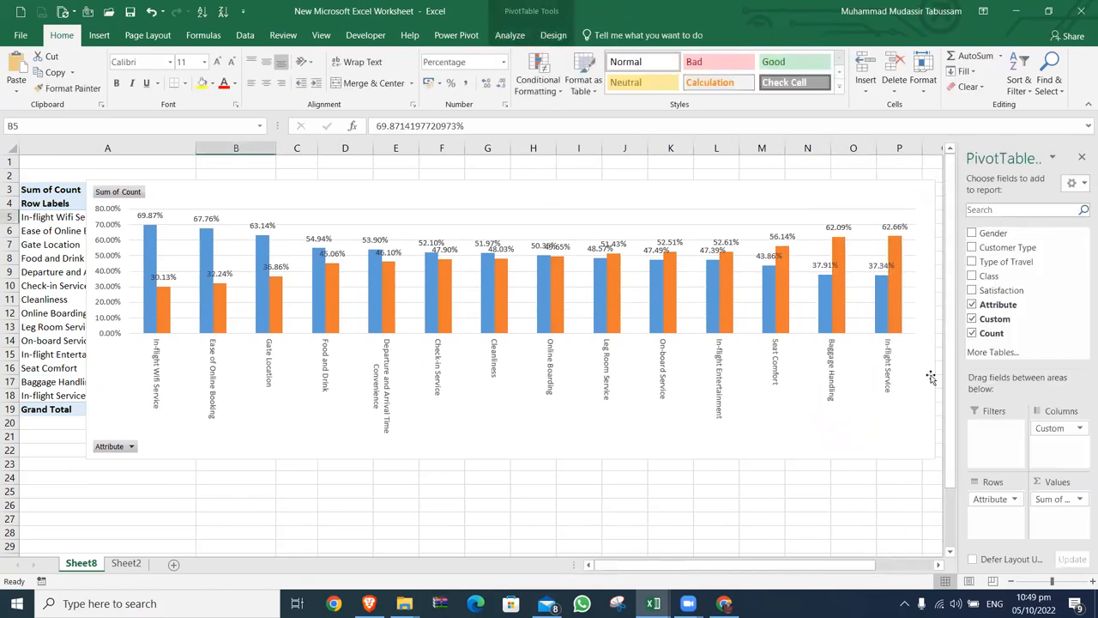
{"action": "left_click_drag", "start_coordinate": [809, 569], "coordinate": [850, 569]}
{"action": "left_click", "coordinate": [806, 177]}
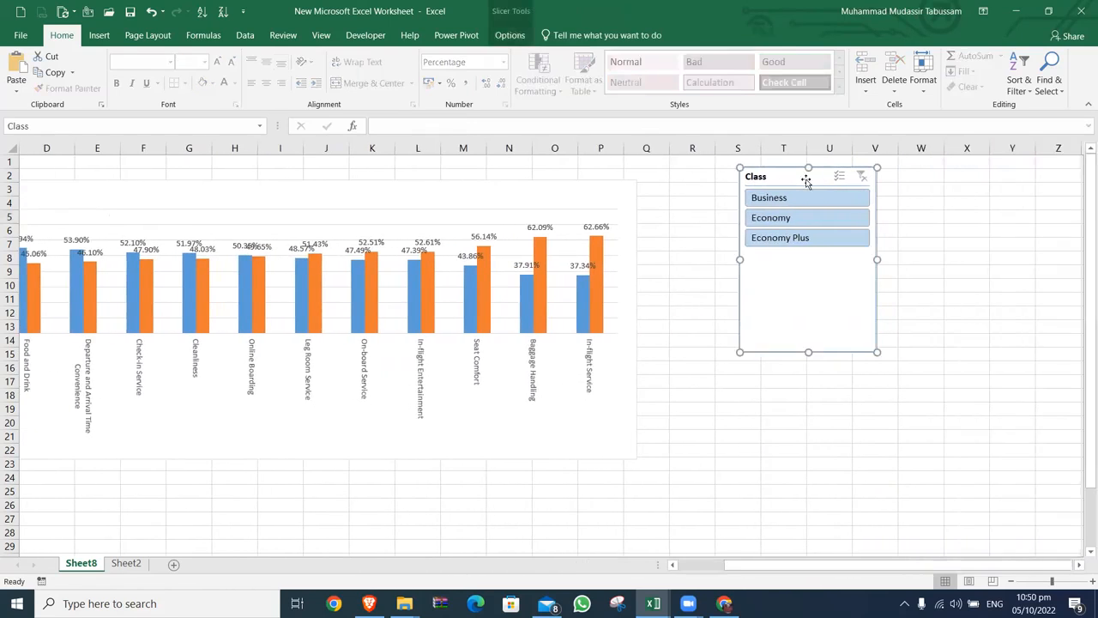
{"action": "key", "text": "Delete"}
{"action": "left_click_drag", "start_coordinate": [755, 569], "coordinate": [681, 577]}
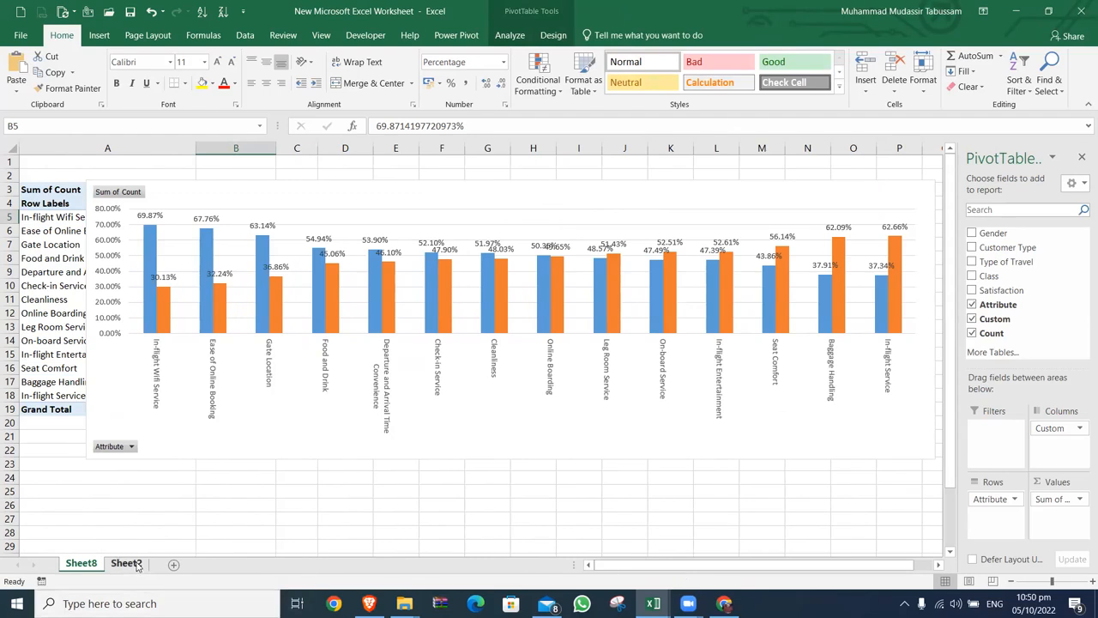
- Open the airline_passenger_satisfaction query in Power Query and review its applied steps up to the conditional column's rule
{"action": "left_click", "coordinate": [246, 35]}
{"action": "left_click", "coordinate": [307, 56]}
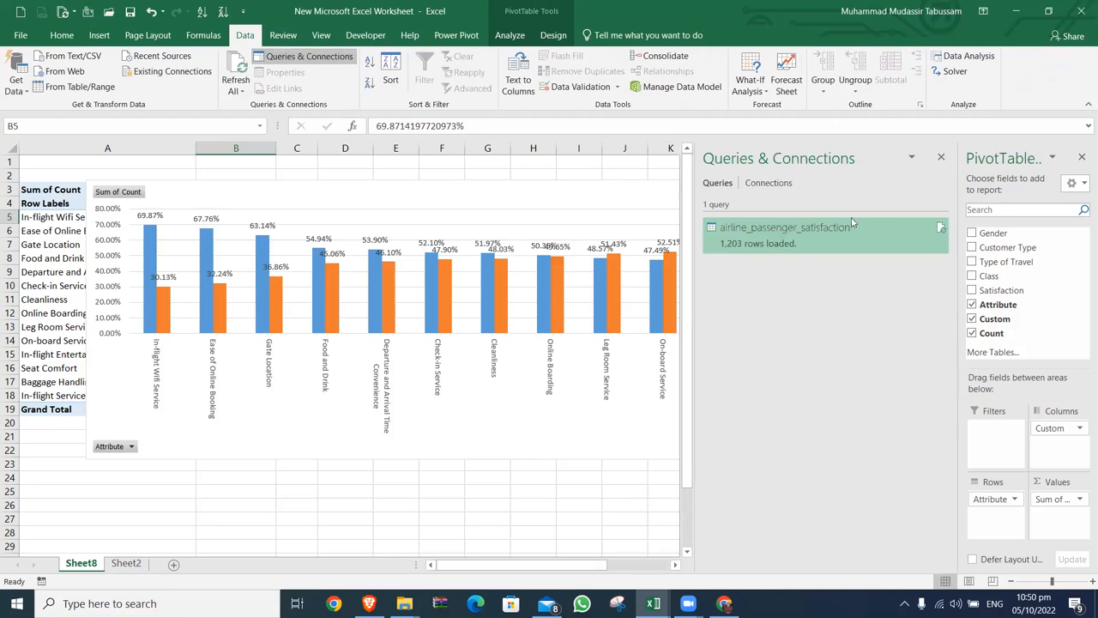
{"action": "double_click", "coordinate": [852, 251]}
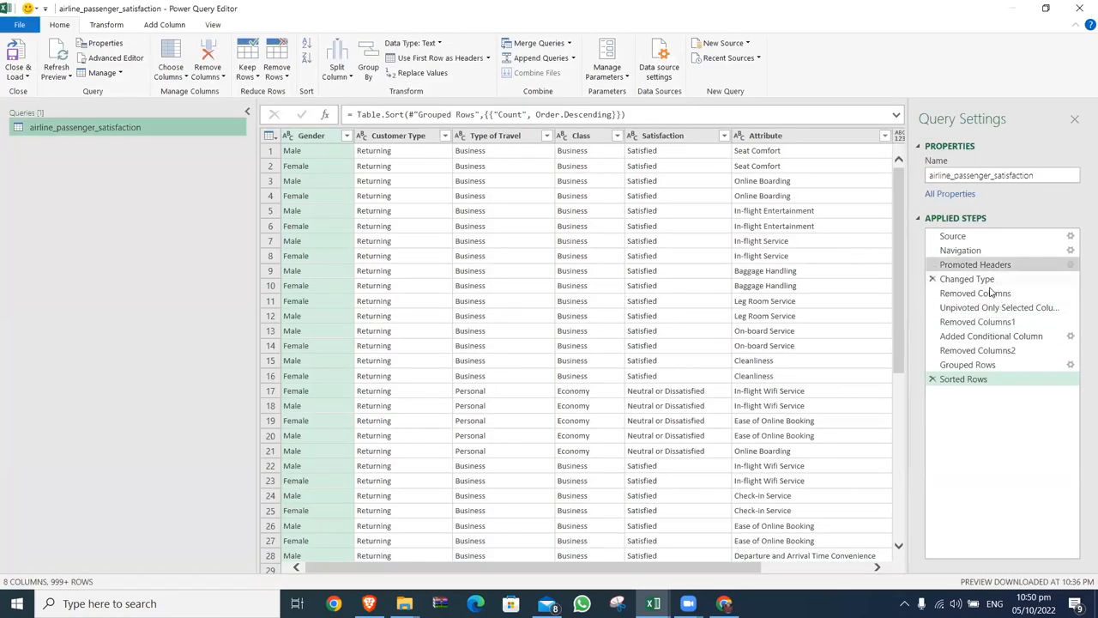
{"action": "left_click", "coordinate": [988, 281]}
{"action": "left_click", "coordinate": [987, 308]}
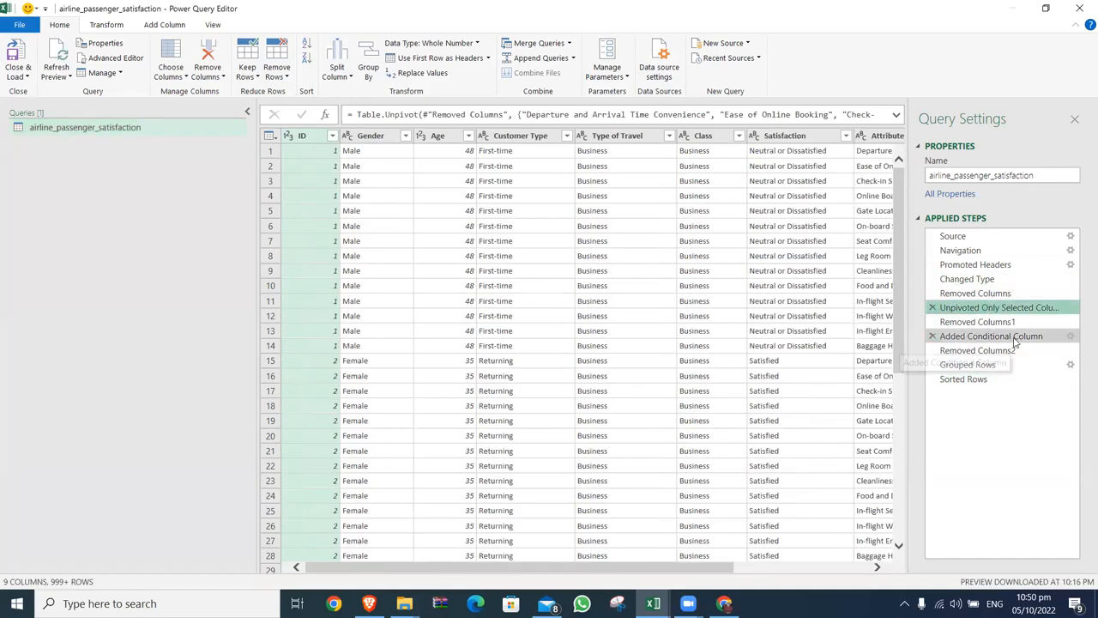
{"action": "left_click", "coordinate": [1072, 338]}
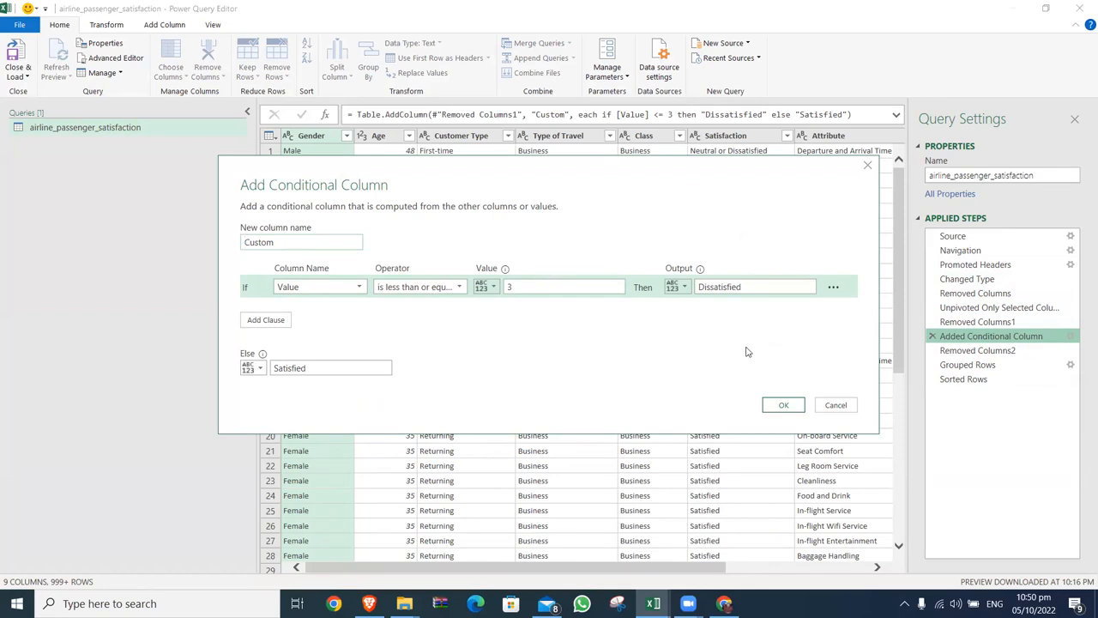
{"action": "left_click", "coordinate": [834, 405]}
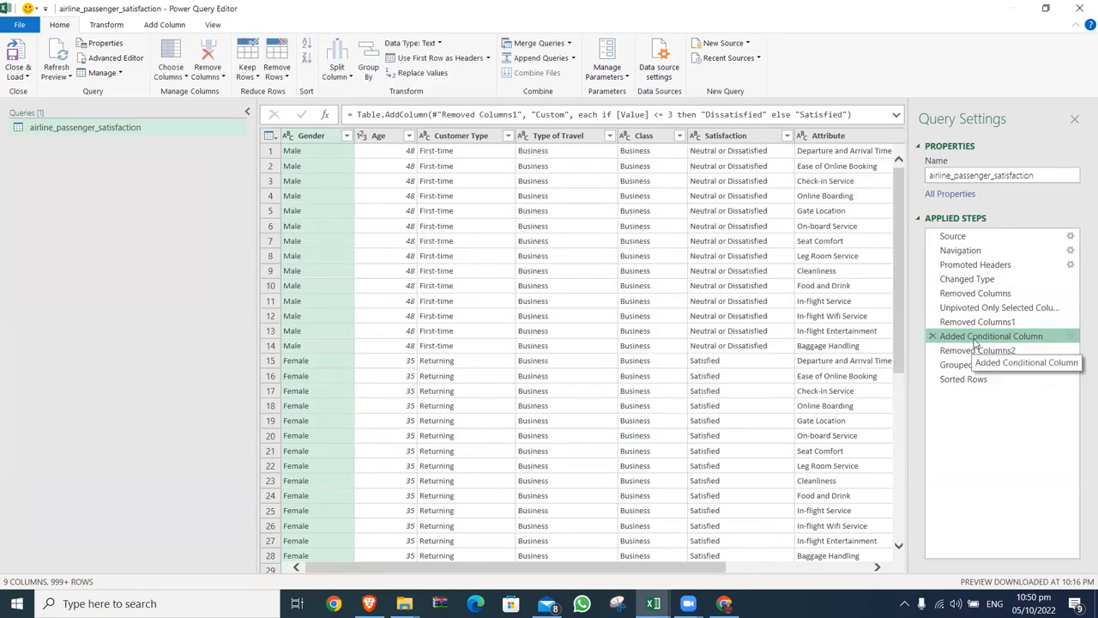
- Review the Grouped Rows settings without changing them, and close and load the query
{"action": "left_click", "coordinate": [967, 366]}
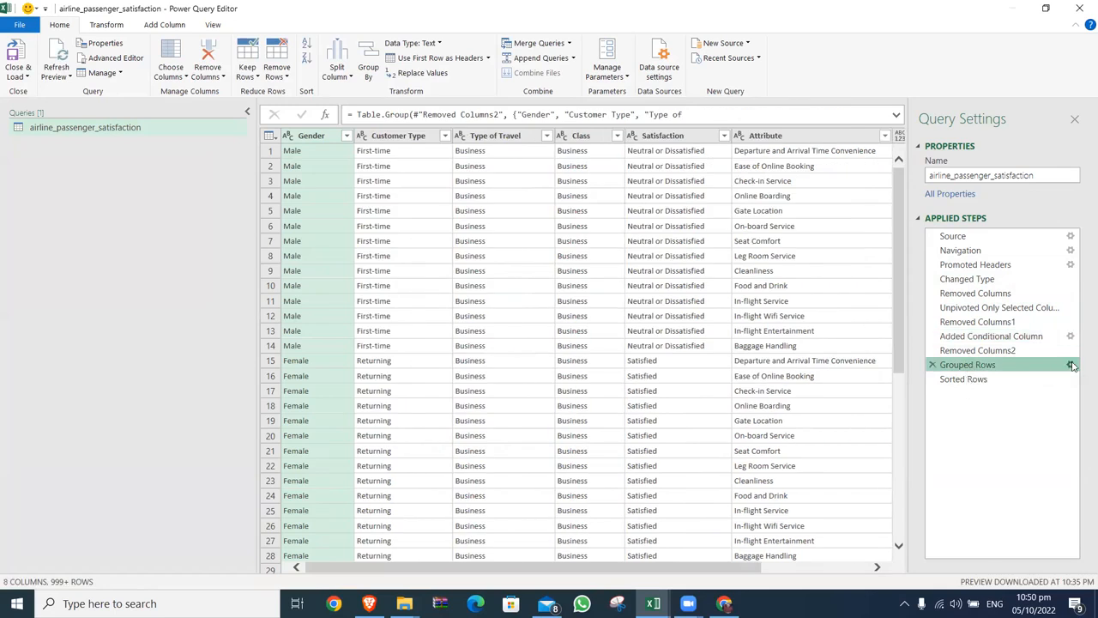
{"action": "left_click", "coordinate": [1071, 365]}
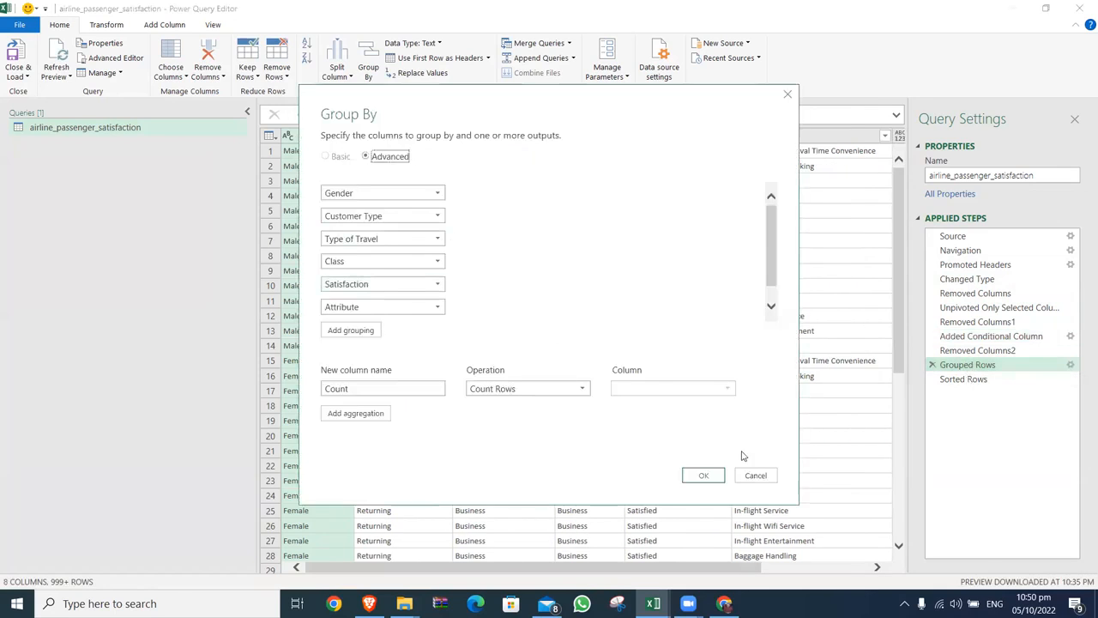
{"action": "left_click", "coordinate": [756, 476]}
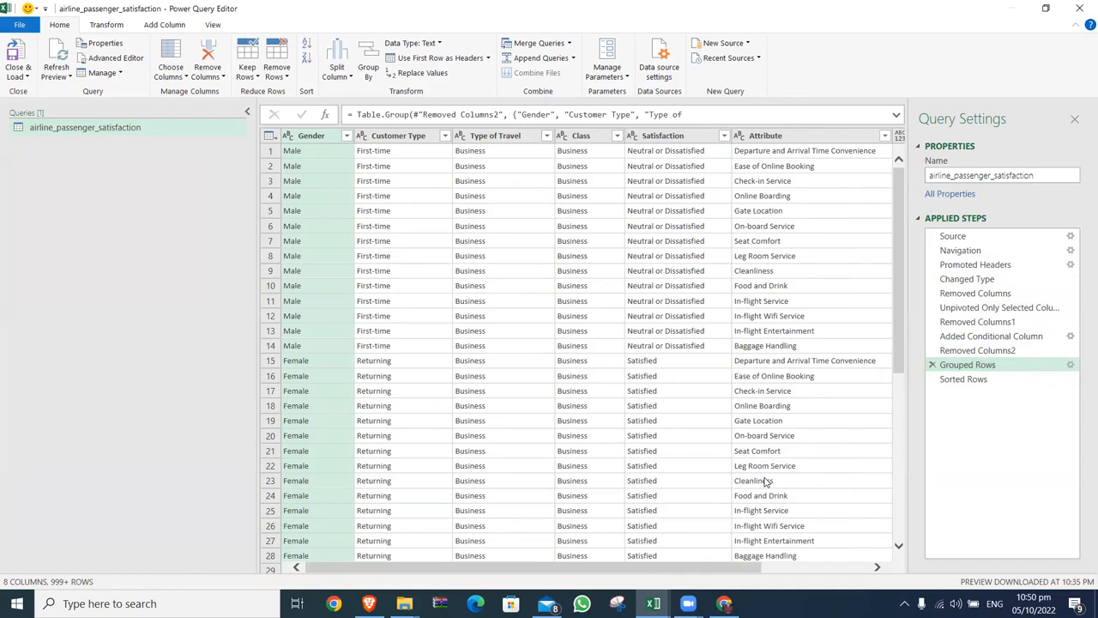
{"action": "left_click", "coordinate": [19, 76]}
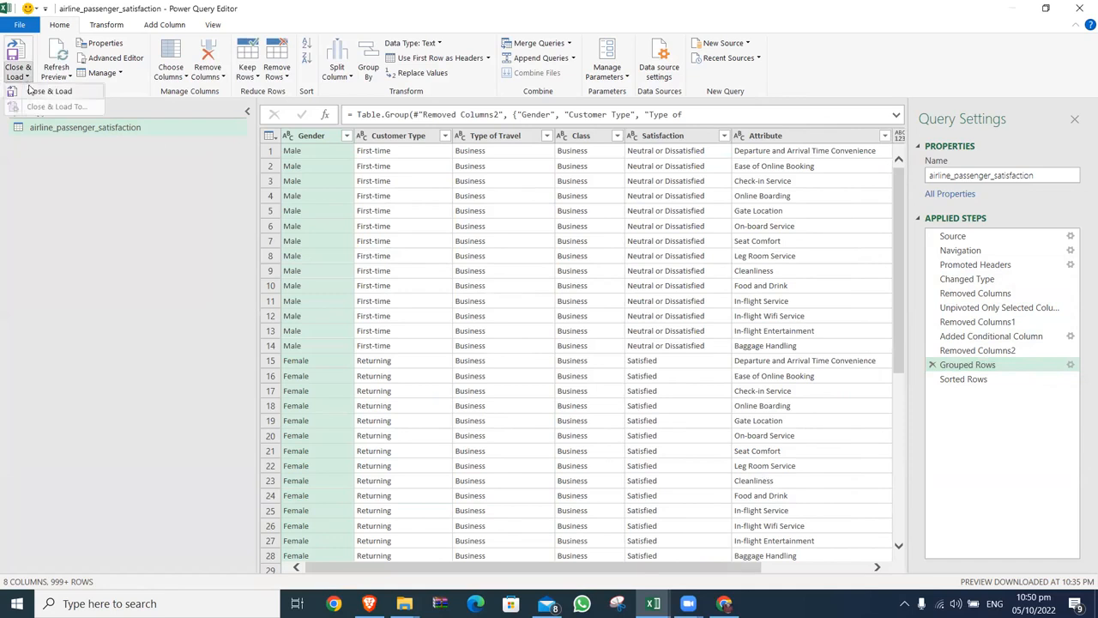
{"action": "left_click", "coordinate": [35, 91]}
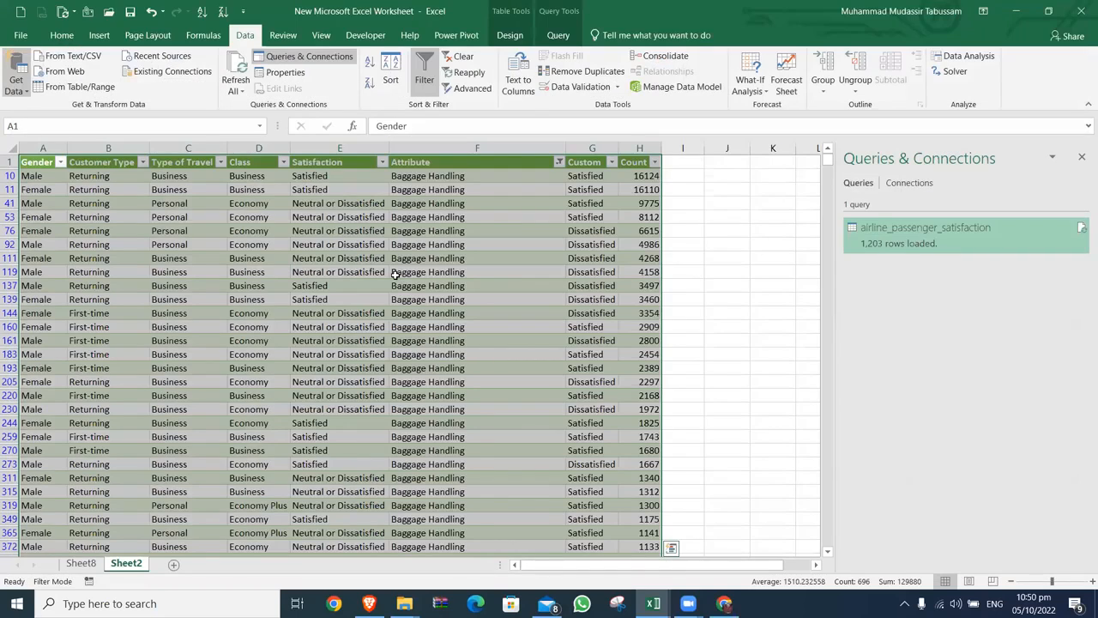
- Compare the query table on Sheet2 with the PivotChart on Sheet8, finishing on Sheet8 with the Queries & Connections pane closed
{"action": "left_click", "coordinate": [82, 563]}
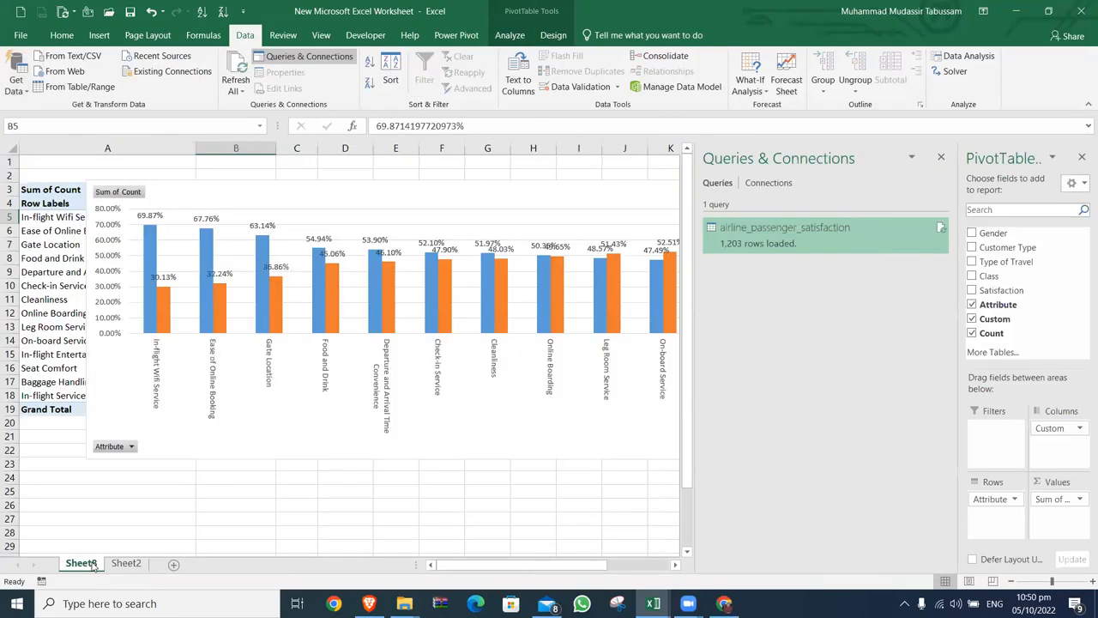
{"action": "left_click", "coordinate": [406, 209]}
{"action": "left_click", "coordinate": [141, 549]}
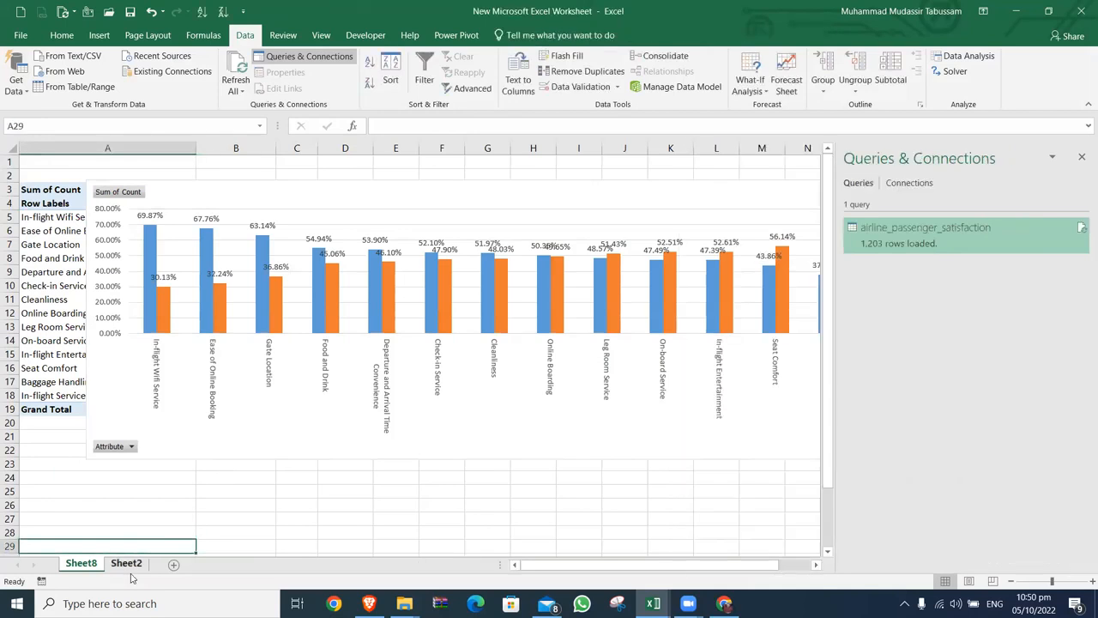
{"action": "left_click", "coordinate": [126, 563]}
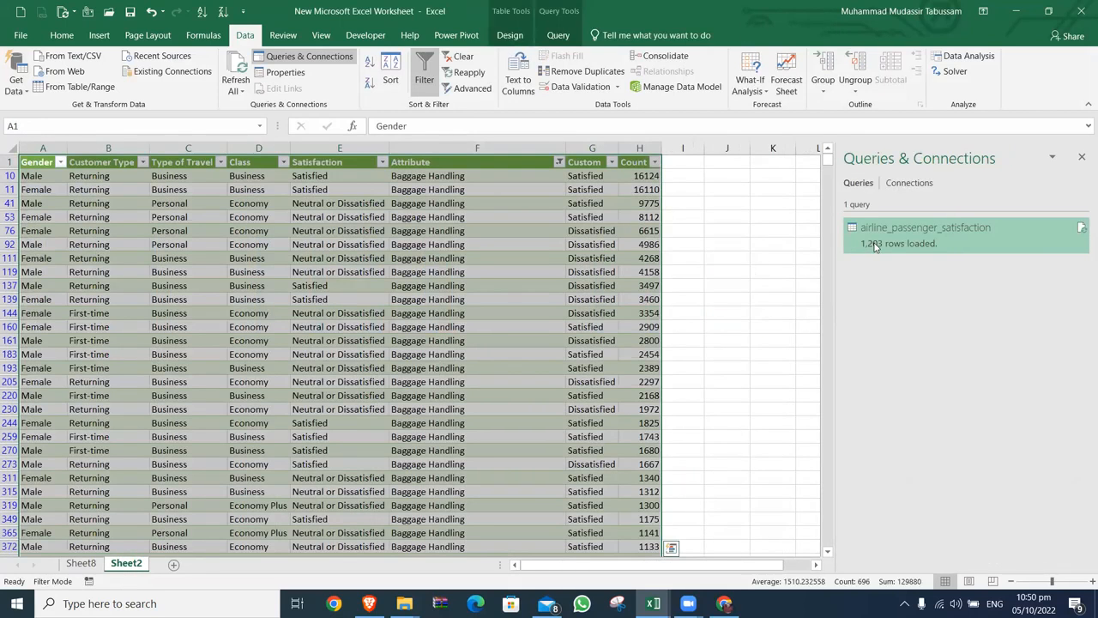
{"action": "left_click", "coordinate": [81, 563]}
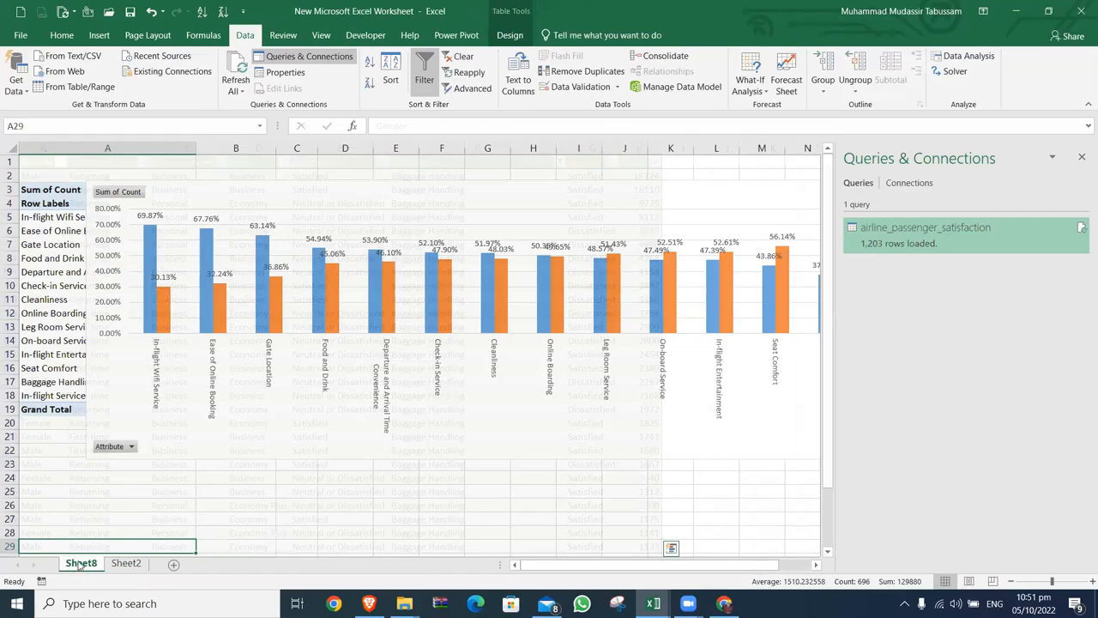
{"action": "left_click", "coordinate": [553, 198]}
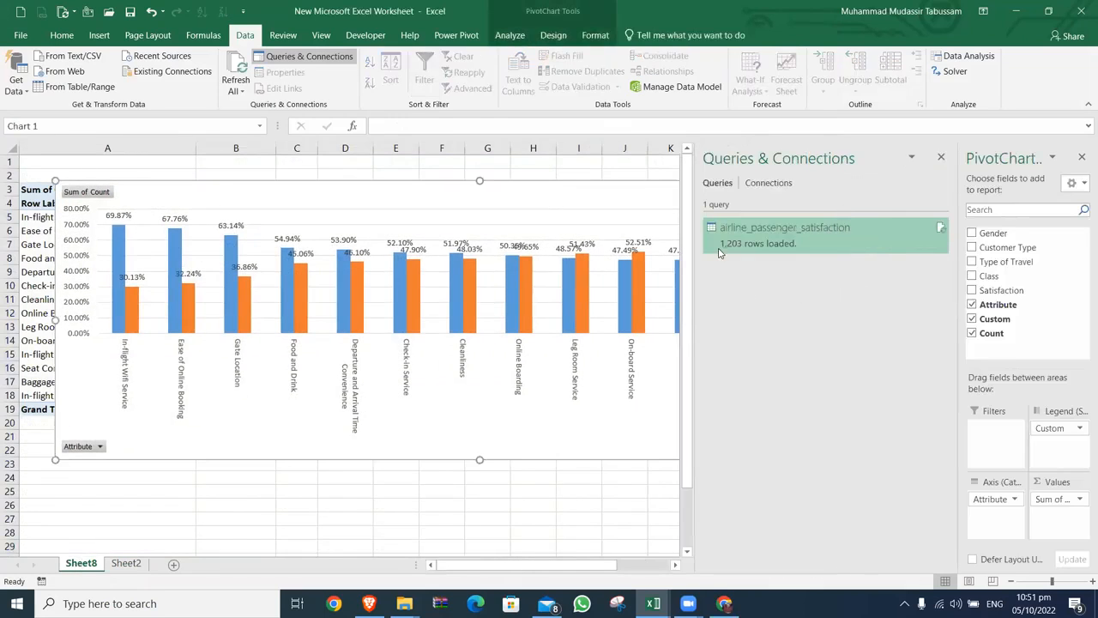
{"action": "left_click", "coordinate": [941, 157]}
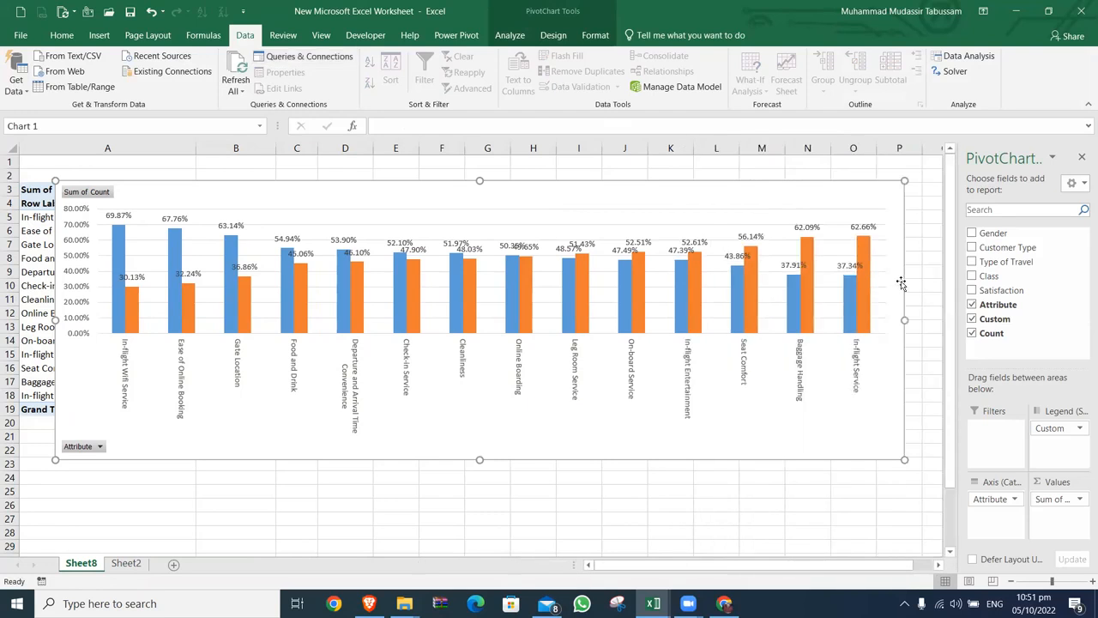
- Make the PivotChart taller and position it so all attribute columns fit on the sheet
{"action": "left_click_drag", "start_coordinate": [791, 210], "coordinate": [896, 208]}
{"action": "left_click_drag", "start_coordinate": [585, 458], "coordinate": [587, 549]}
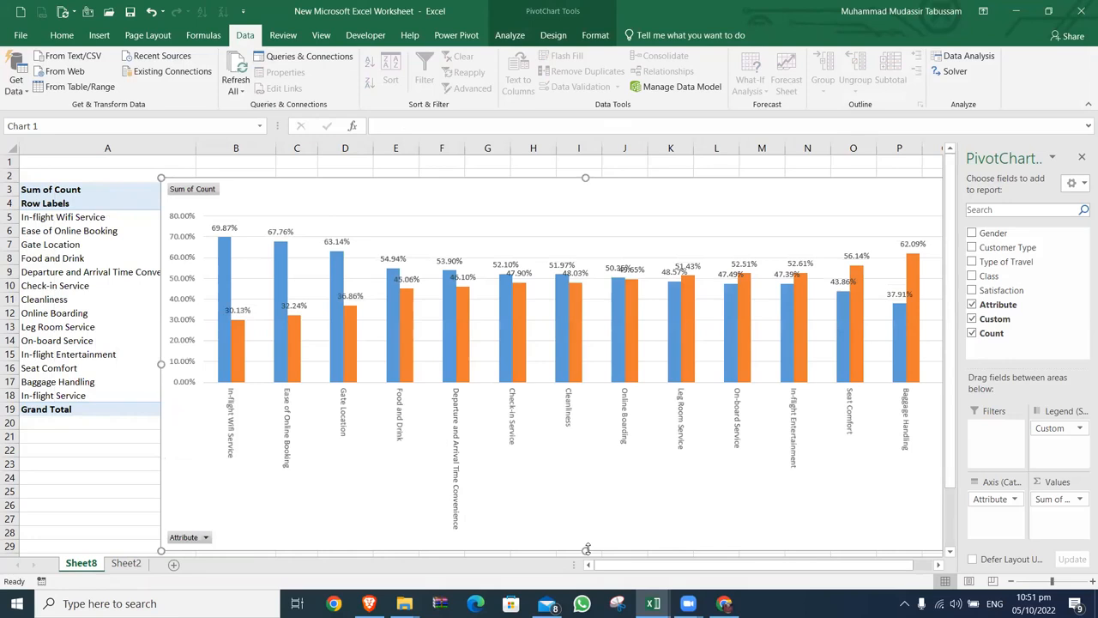
{"action": "left_click_drag", "start_coordinate": [664, 197], "coordinate": [604, 179]}
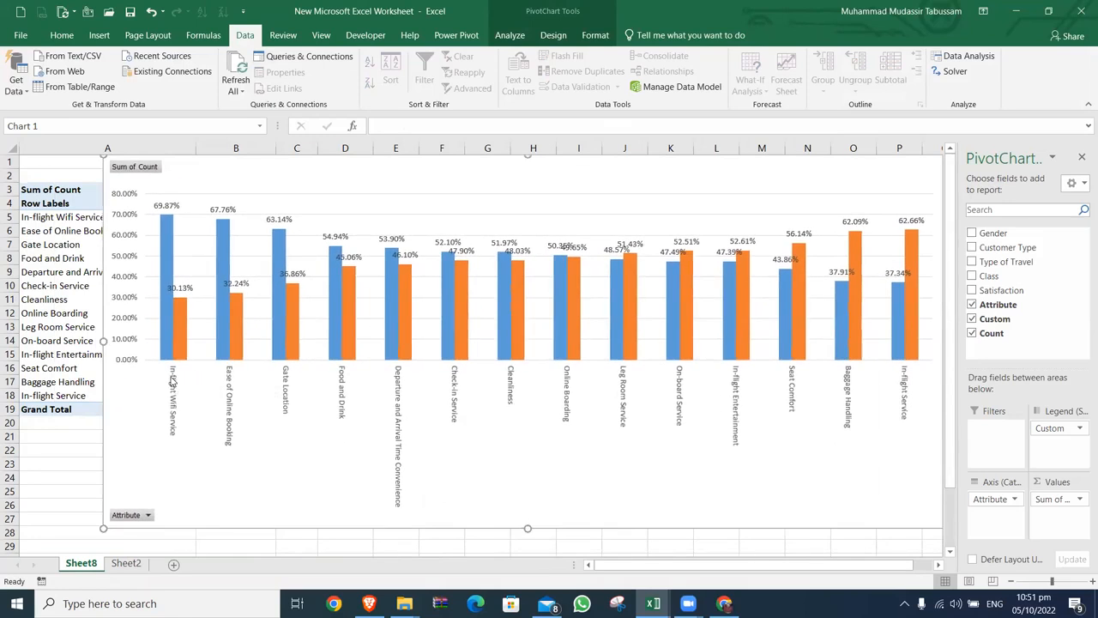
- Inspect the In-flight Wifi Service column against the PivotTable, moving the chart aside and placing it below the first attribute row
{"action": "mouse_move", "coordinate": [169, 225]}
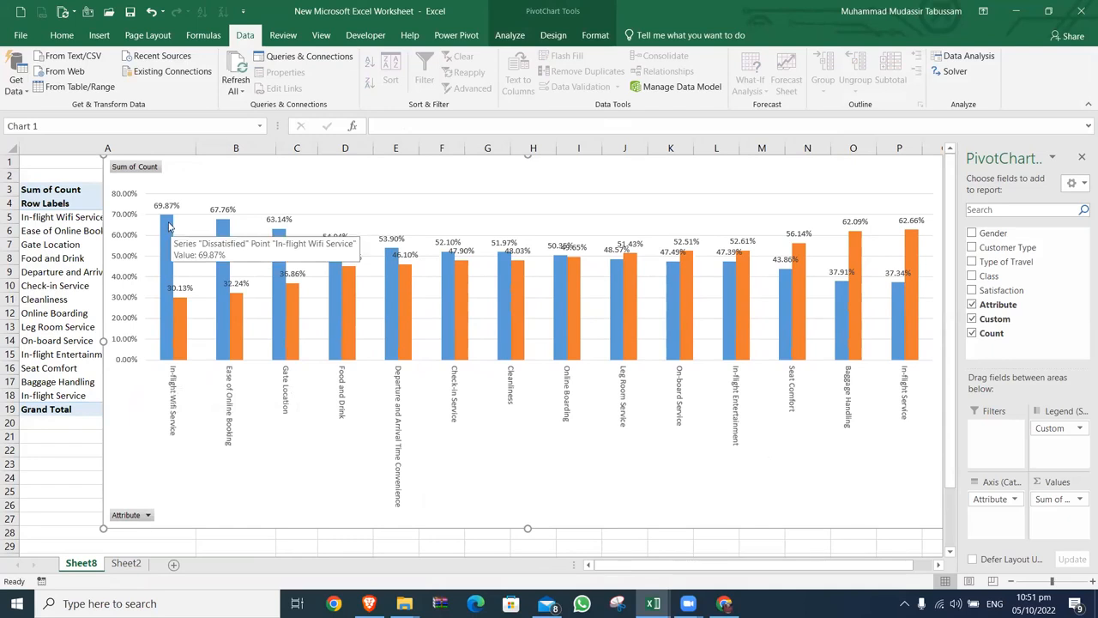
{"action": "left_click_drag", "start_coordinate": [216, 179], "coordinate": [510, 201]}
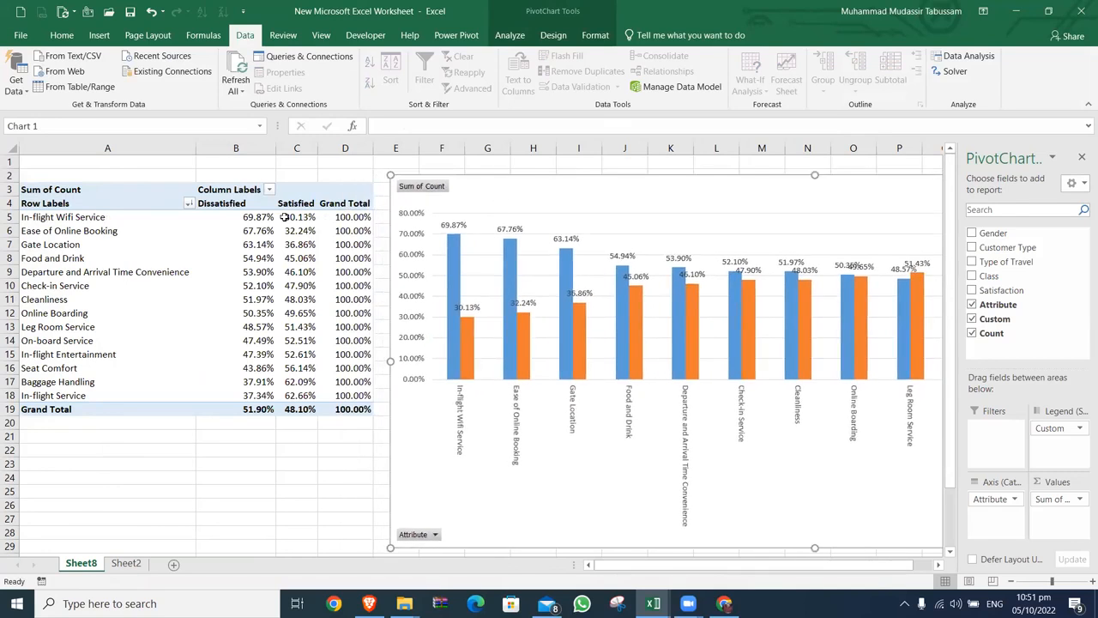
{"action": "left_click_drag", "start_coordinate": [508, 201], "coordinate": [176, 291]}
{"action": "left_click_drag", "start_coordinate": [281, 277], "coordinate": [258, 243]}
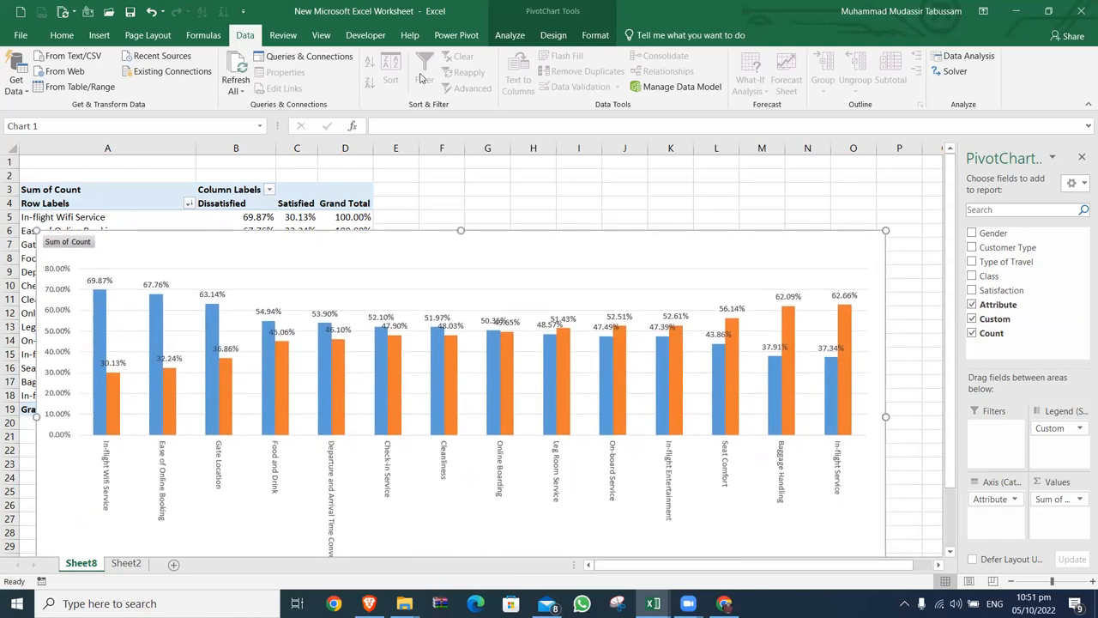
- Insert a Gender slicer for the PivotChart
{"action": "left_click", "coordinate": [508, 35]}
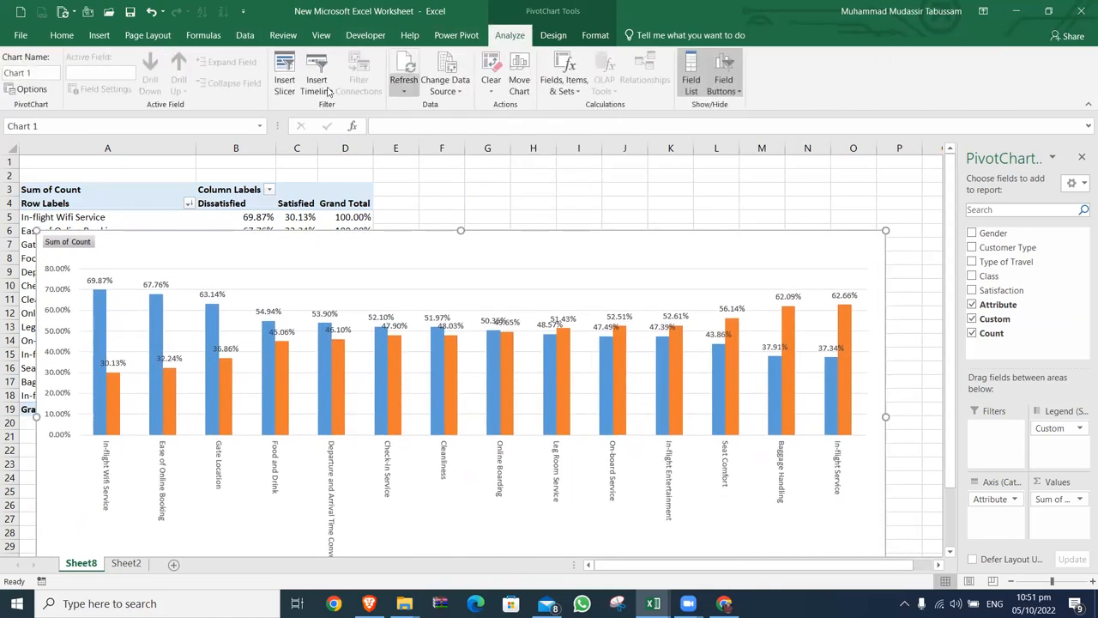
{"action": "left_click", "coordinate": [284, 76]}
{"action": "left_click", "coordinate": [456, 281]}
{"action": "left_click", "coordinate": [522, 542]}
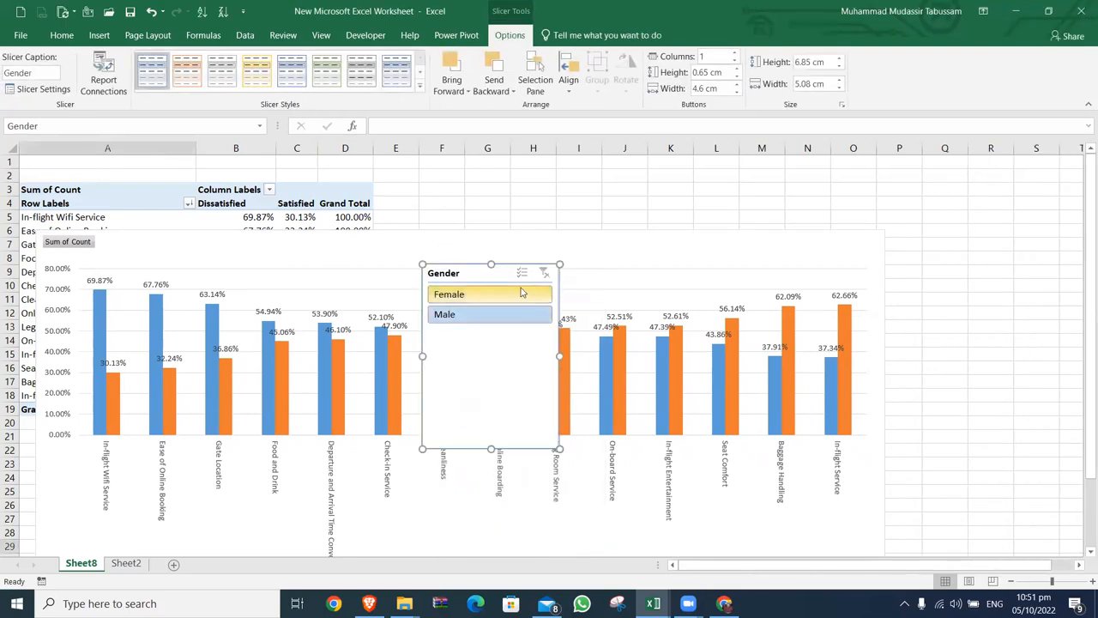
- Shrink the Gender slicer to 2.48 cm high in the empty cells beside the chart and filter by Female, followed by Male
{"action": "left_click_drag", "start_coordinate": [489, 445], "coordinate": [497, 330]}
{"action": "left_click_drag", "start_coordinate": [515, 273], "coordinate": [991, 179]}
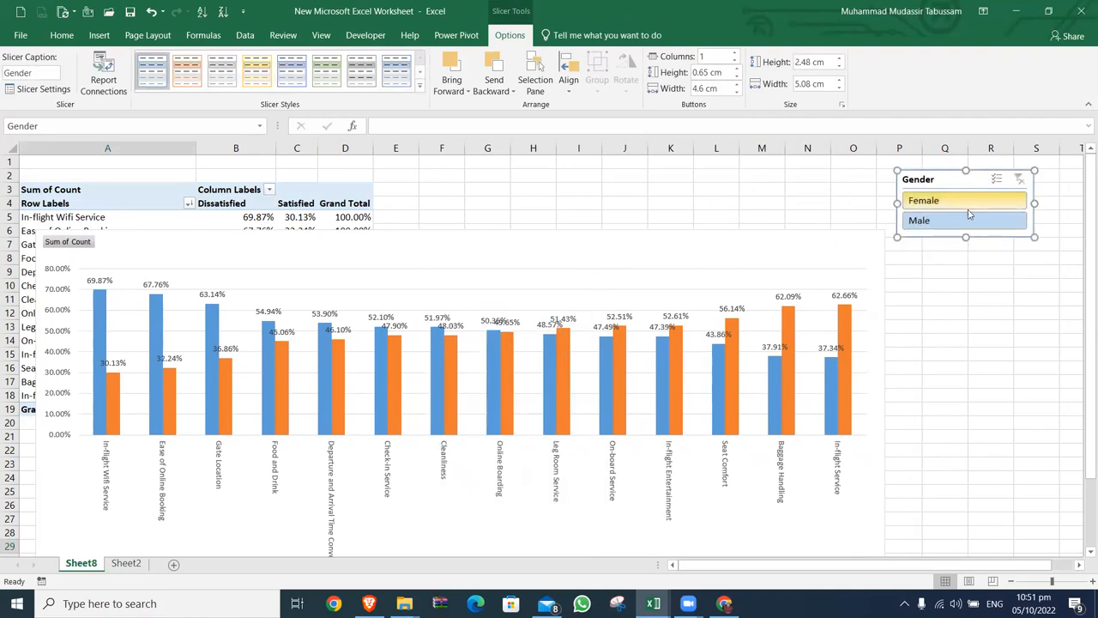
{"action": "left_click", "coordinate": [966, 204]}
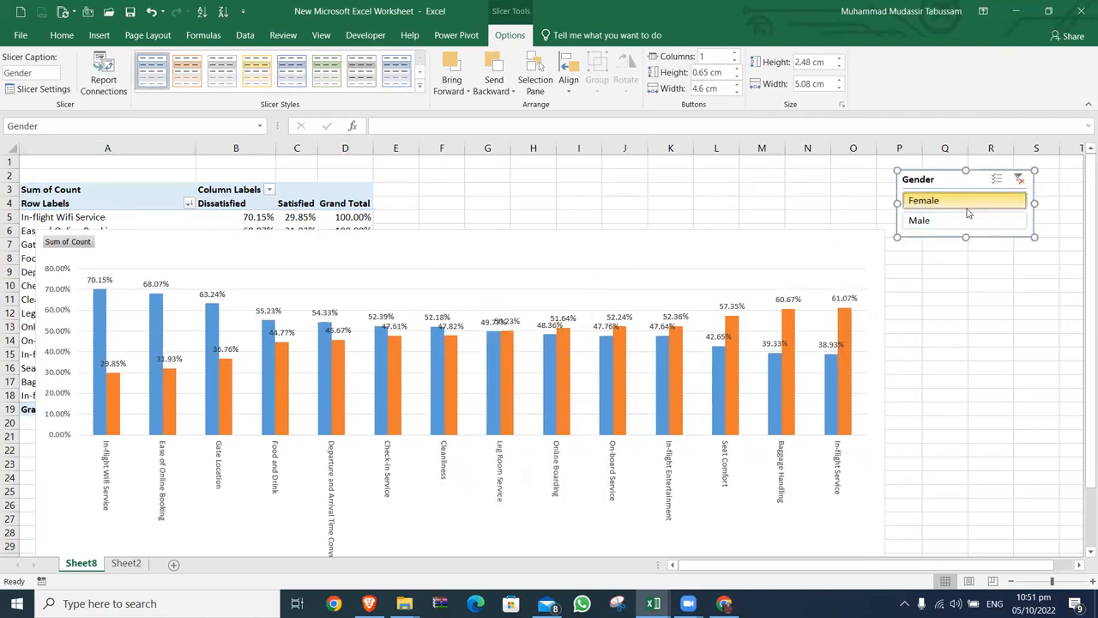
{"action": "left_click", "coordinate": [964, 219]}
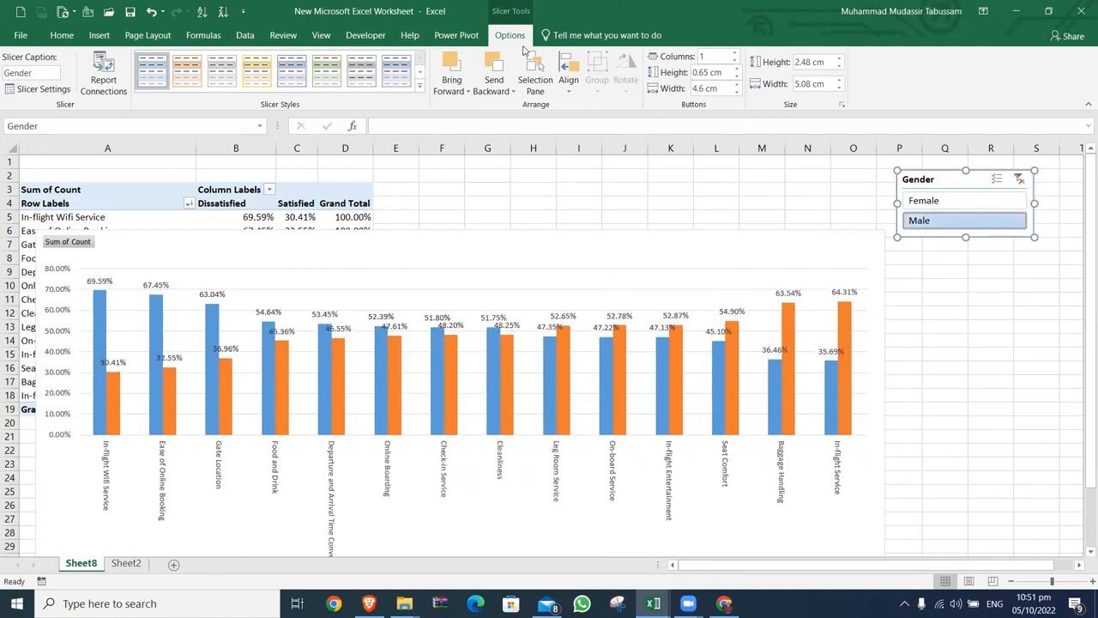
- Select the pivot chart and shift it slightly up and to the left over the pivot table
{"action": "left_click", "coordinate": [493, 307]}
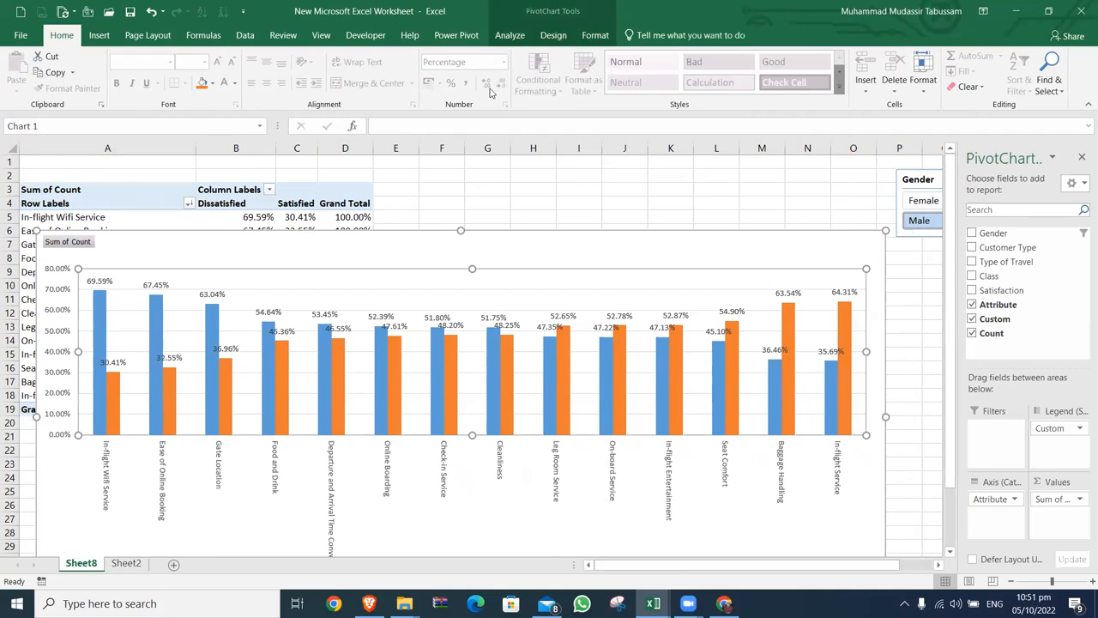
{"action": "left_click", "coordinate": [538, 41]}
{"action": "left_click", "coordinate": [527, 39]}
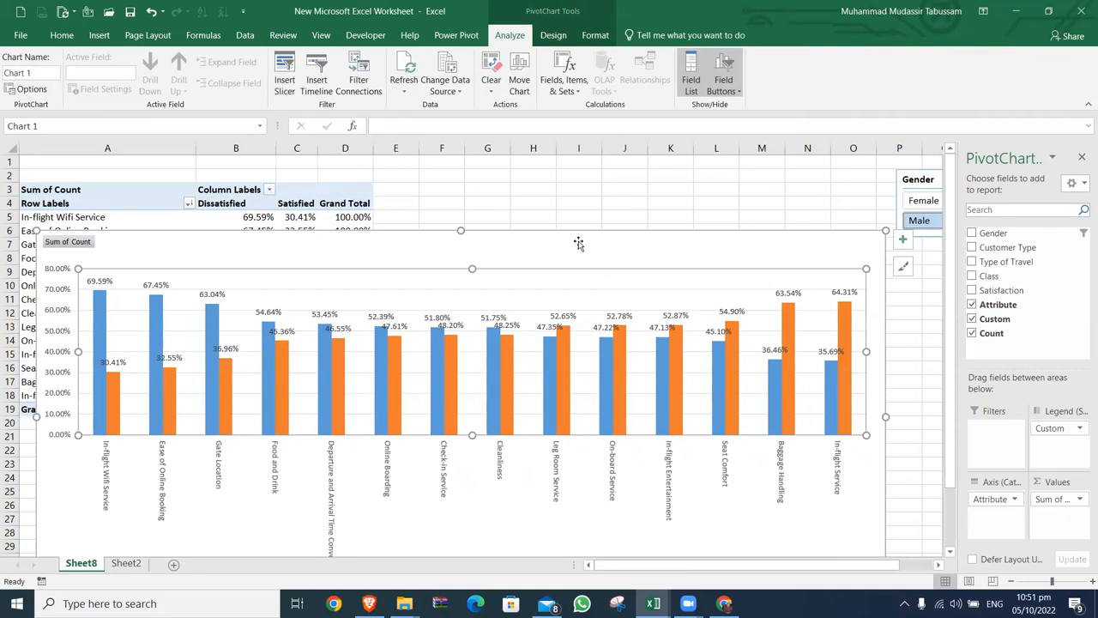
{"action": "left_click_drag", "start_coordinate": [571, 236], "coordinate": [534, 222]}
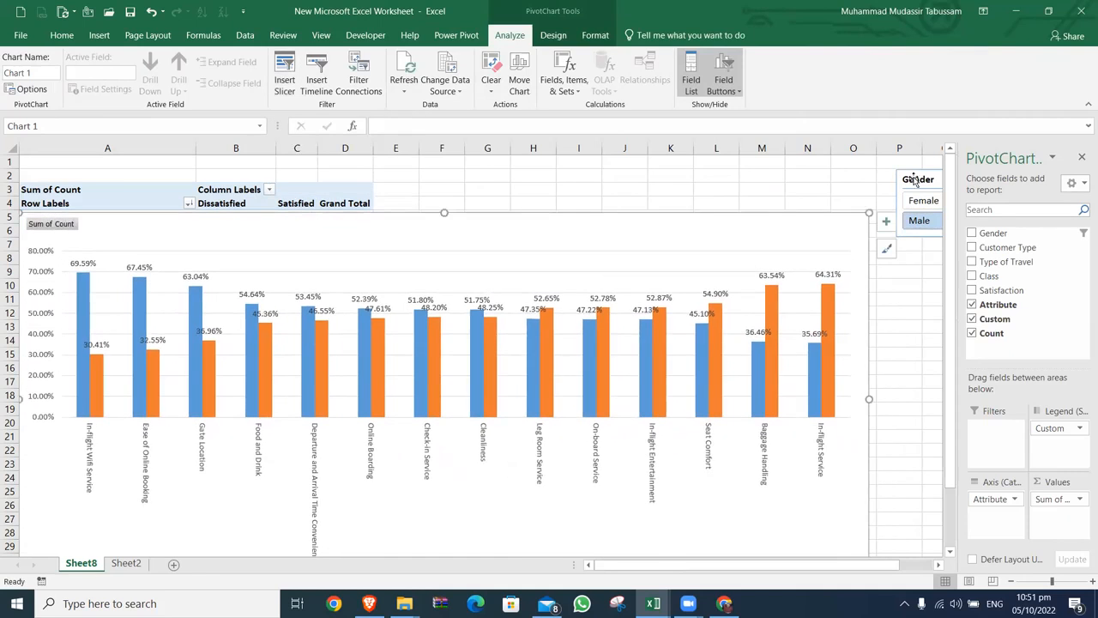
- Delete the Gender slicer and move the pivot chart so the pivot table's row labels in column A are uncovered
{"action": "left_click", "coordinate": [913, 179]}
{"action": "left_click_drag", "start_coordinate": [918, 176], "coordinate": [890, 184]}
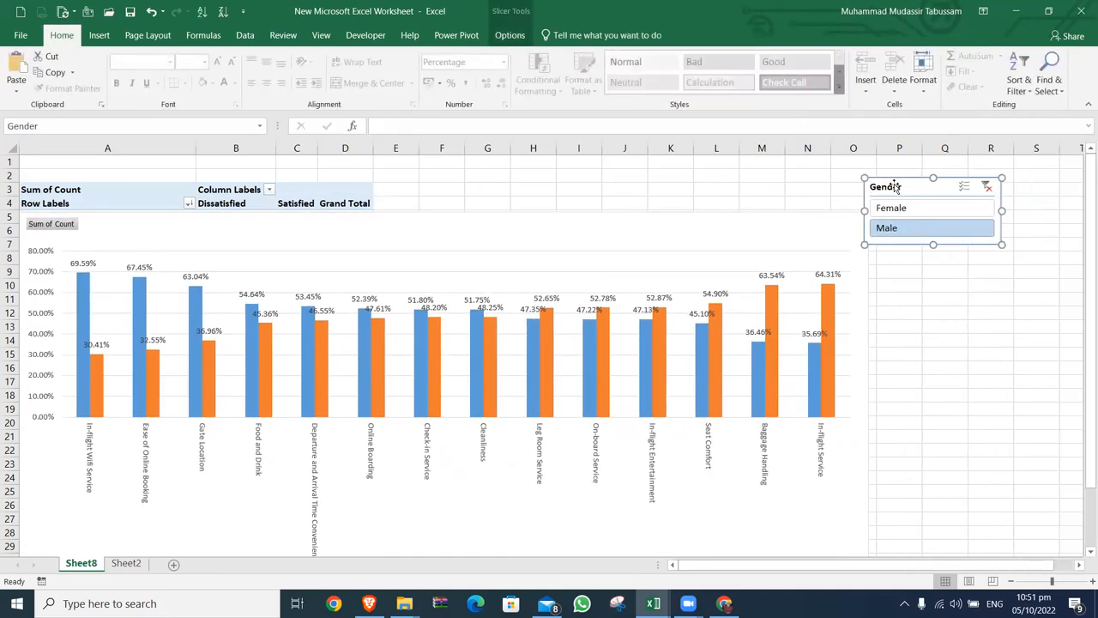
{"action": "key", "text": "Delete"}
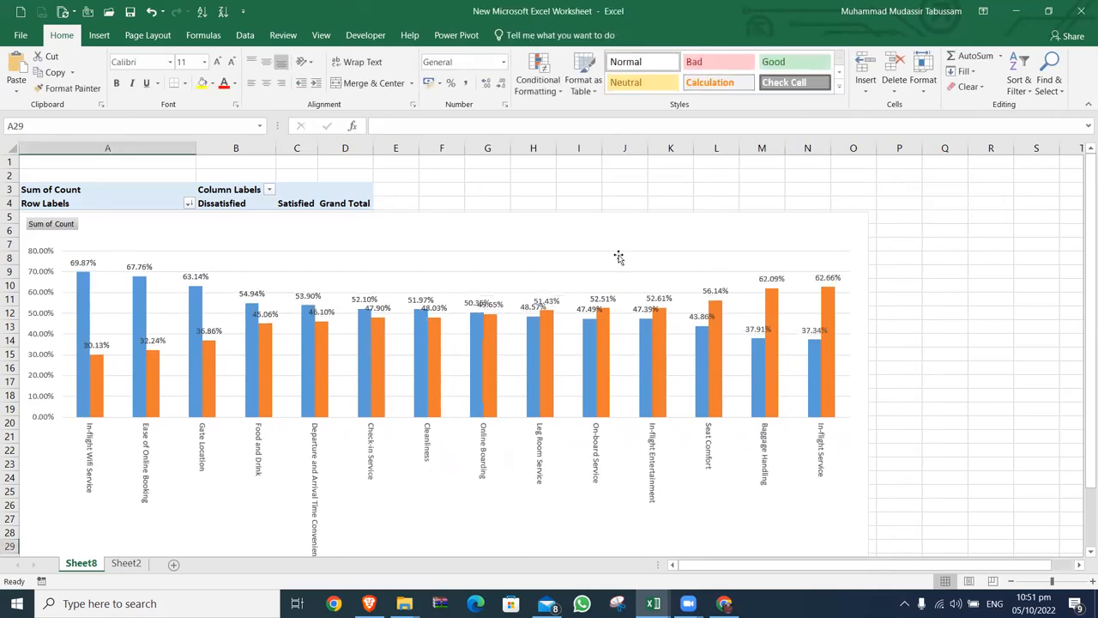
{"action": "left_click", "coordinate": [602, 219]}
{"action": "left_click_drag", "start_coordinate": [602, 220], "coordinate": [701, 176]}
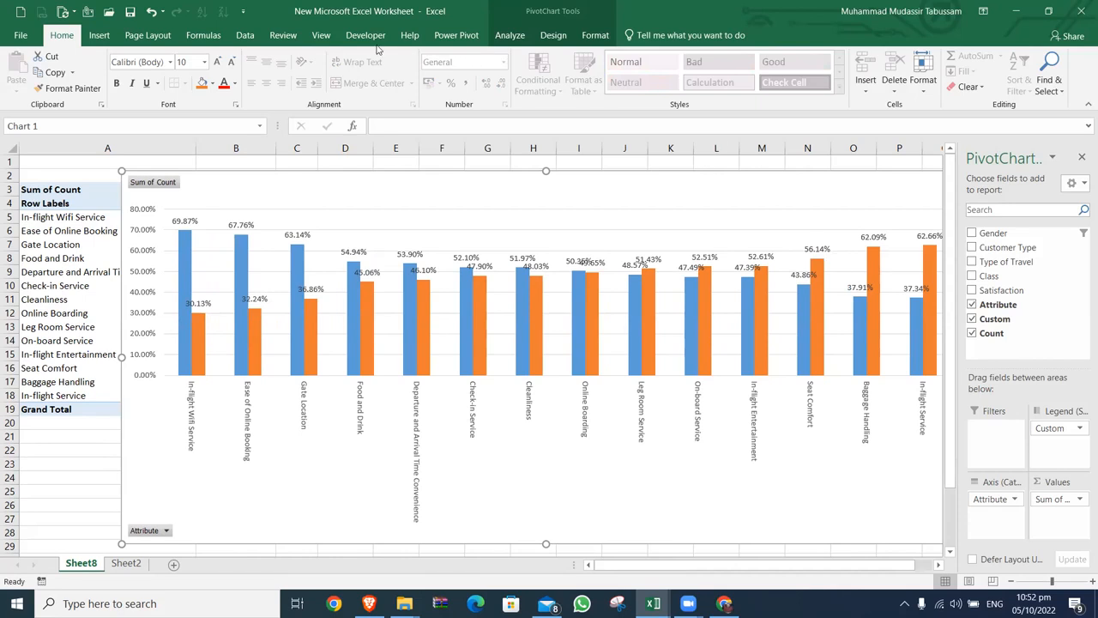
- Display the workbook's queries and open the airline_passenger_satisfaction query in the Power Query Editor
{"action": "left_click", "coordinate": [245, 36]}
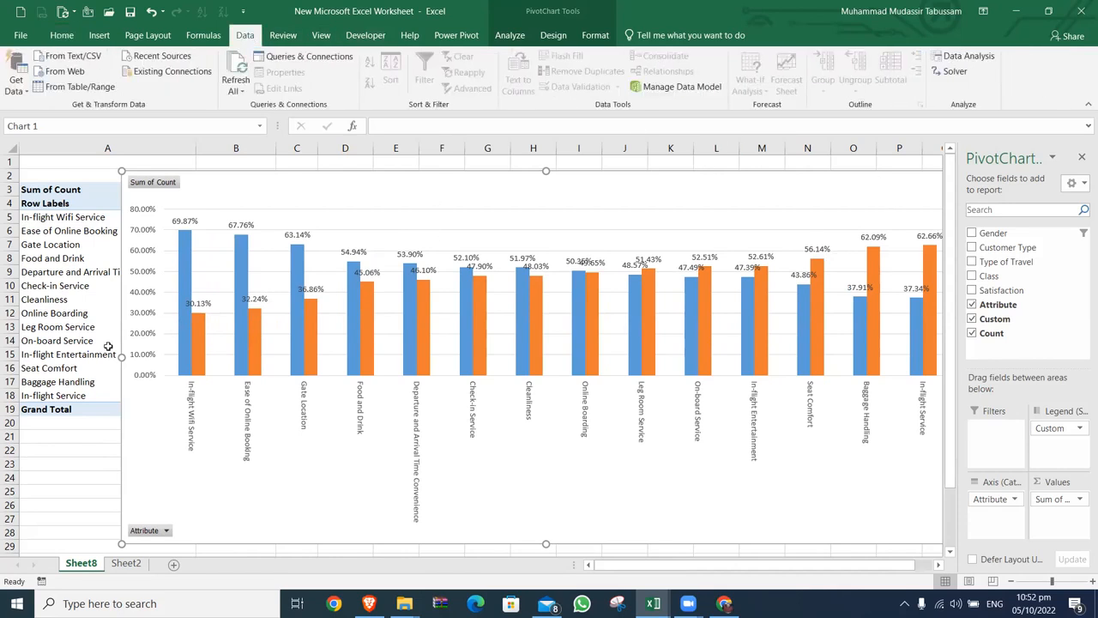
{"action": "left_click", "coordinate": [82, 436]}
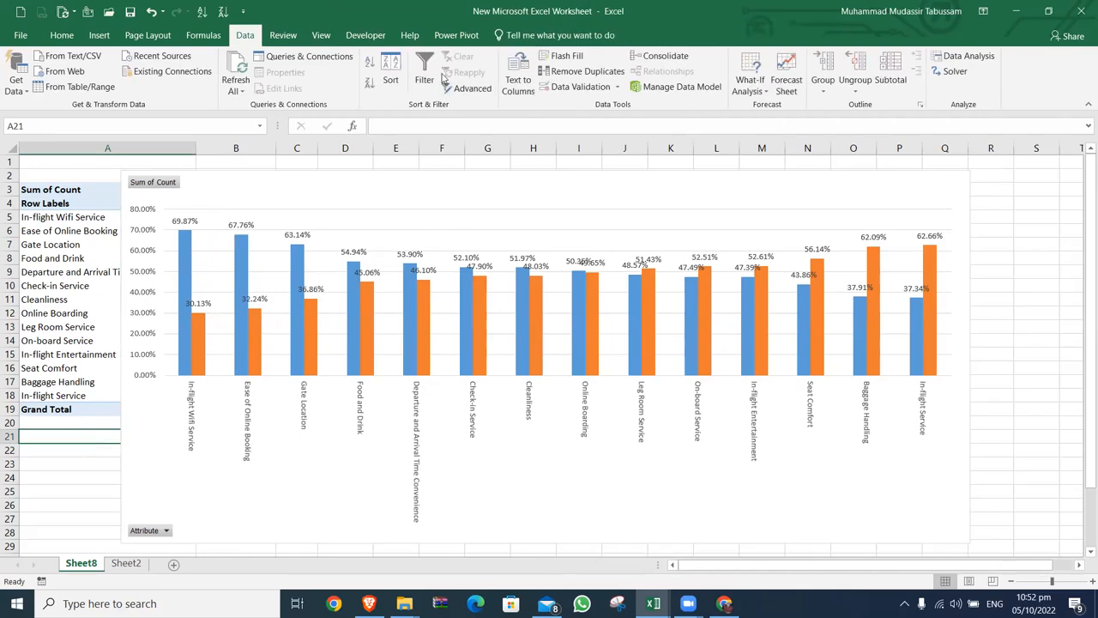
{"action": "left_click", "coordinate": [345, 58]}
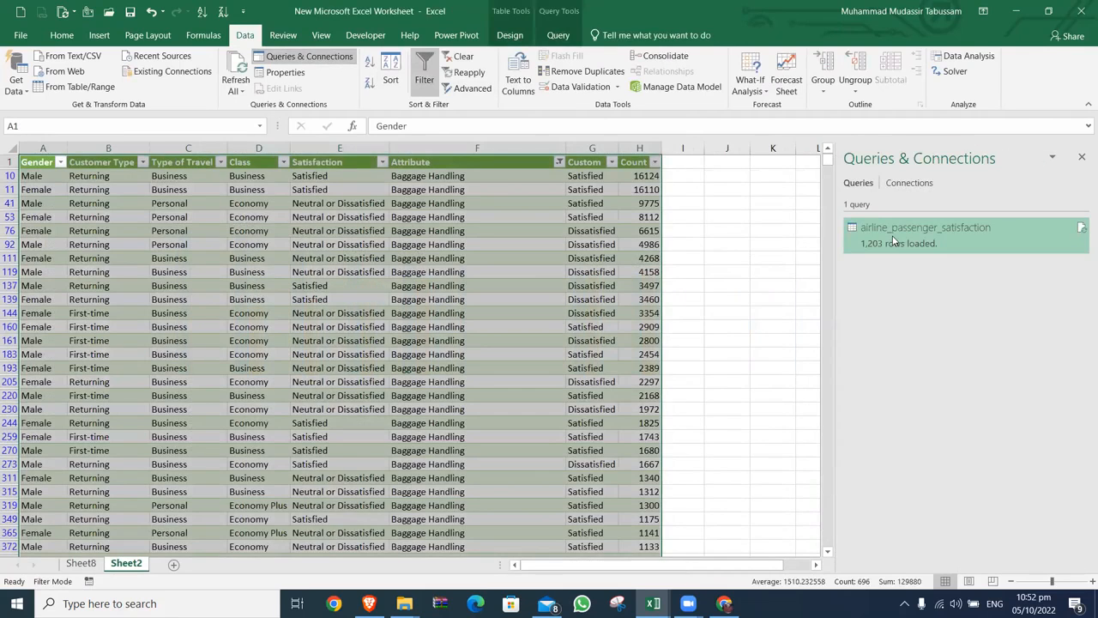
{"action": "double_click", "coordinate": [894, 242]}
- Look through the query's final columns and examine the list of distinct Age values at the Removed Columns2 step
{"action": "left_click_drag", "start_coordinate": [552, 568], "coordinate": [471, 577]}
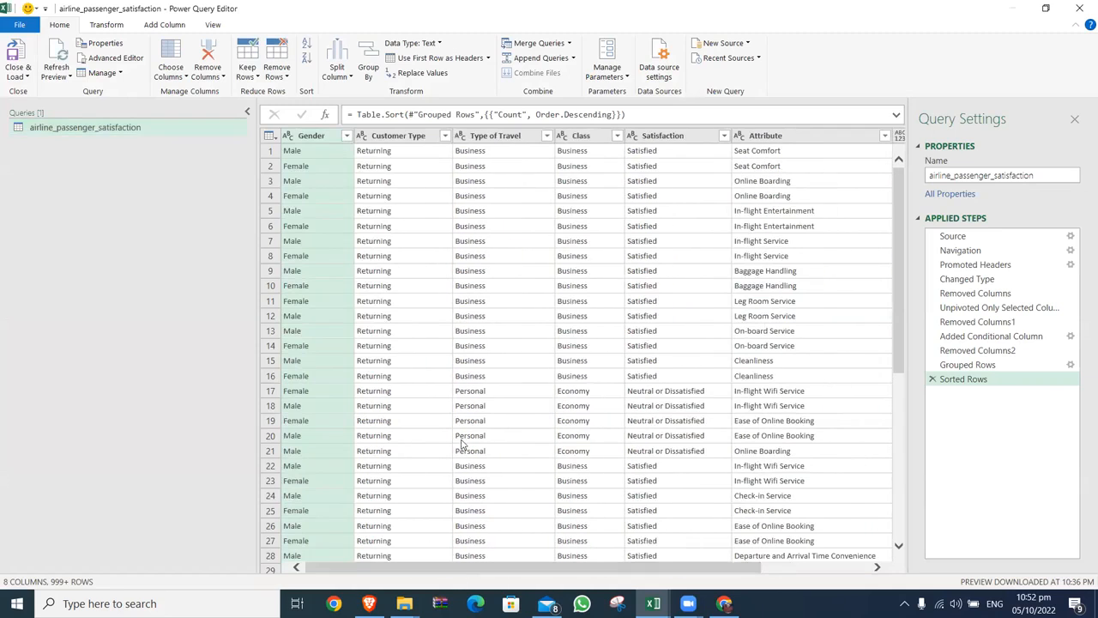
{"action": "left_click_drag", "start_coordinate": [645, 570], "coordinate": [748, 569]}
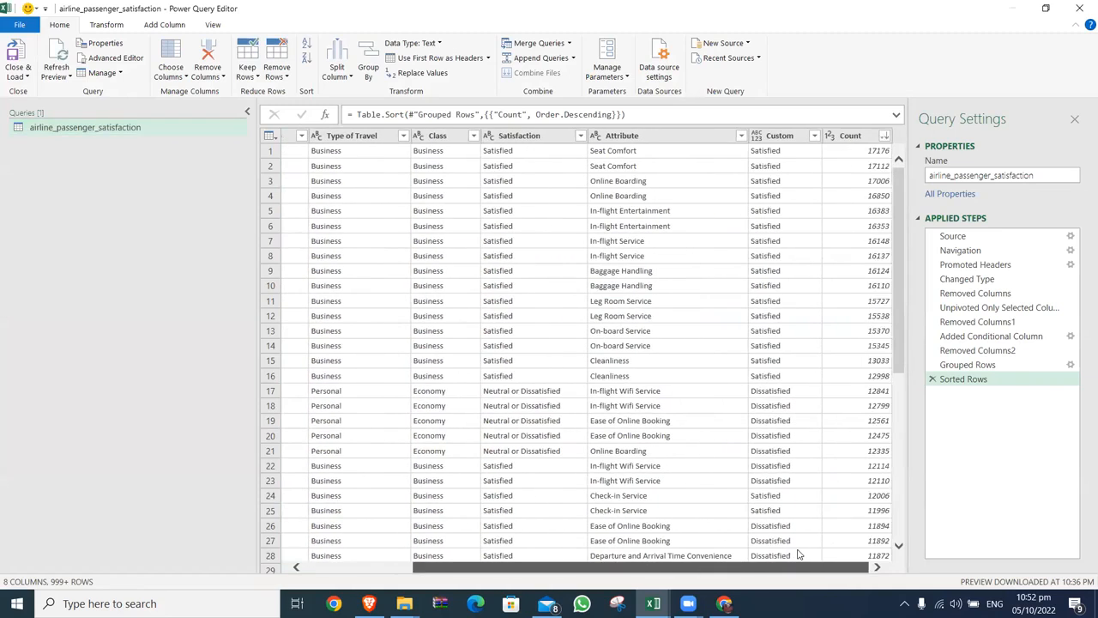
{"action": "left_click", "coordinate": [952, 351]}
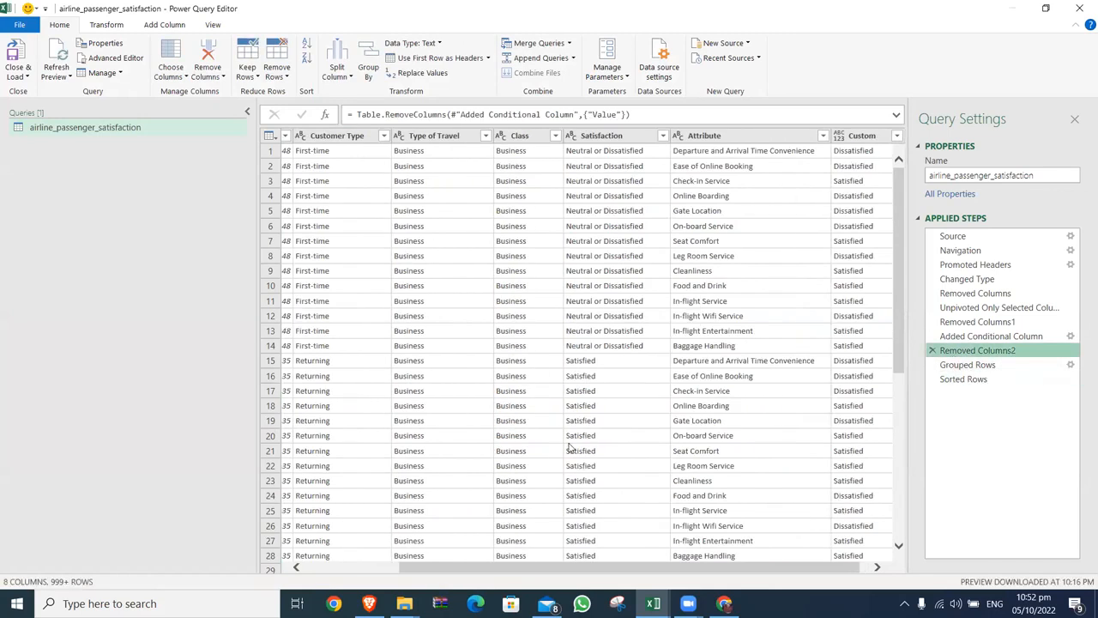
{"action": "left_click_drag", "start_coordinate": [641, 570], "coordinate": [520, 572]}
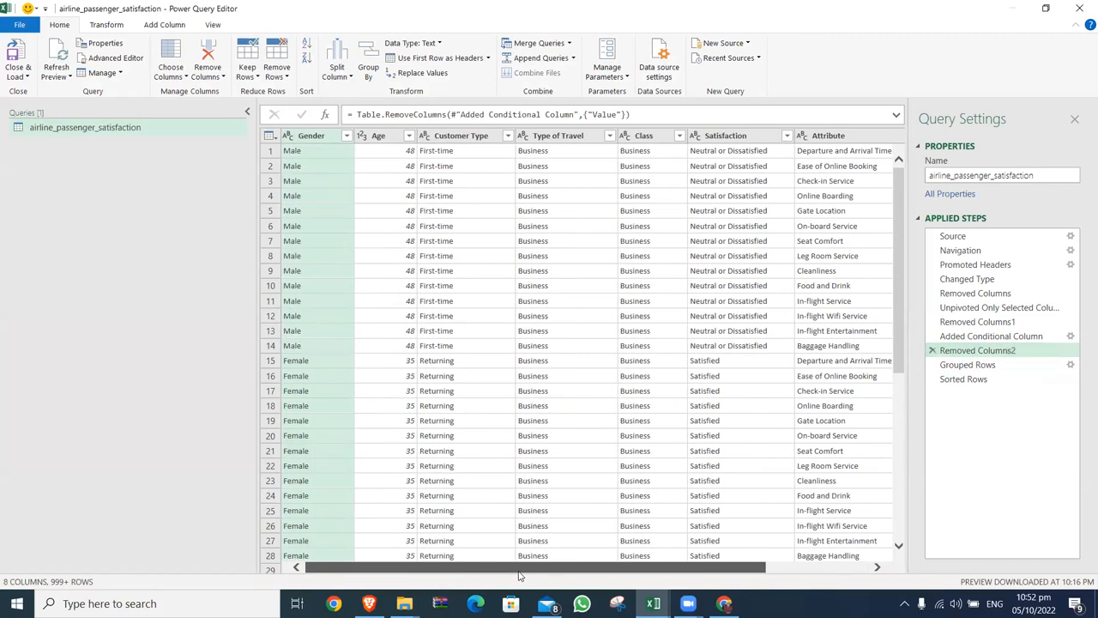
{"action": "left_click", "coordinate": [386, 135]}
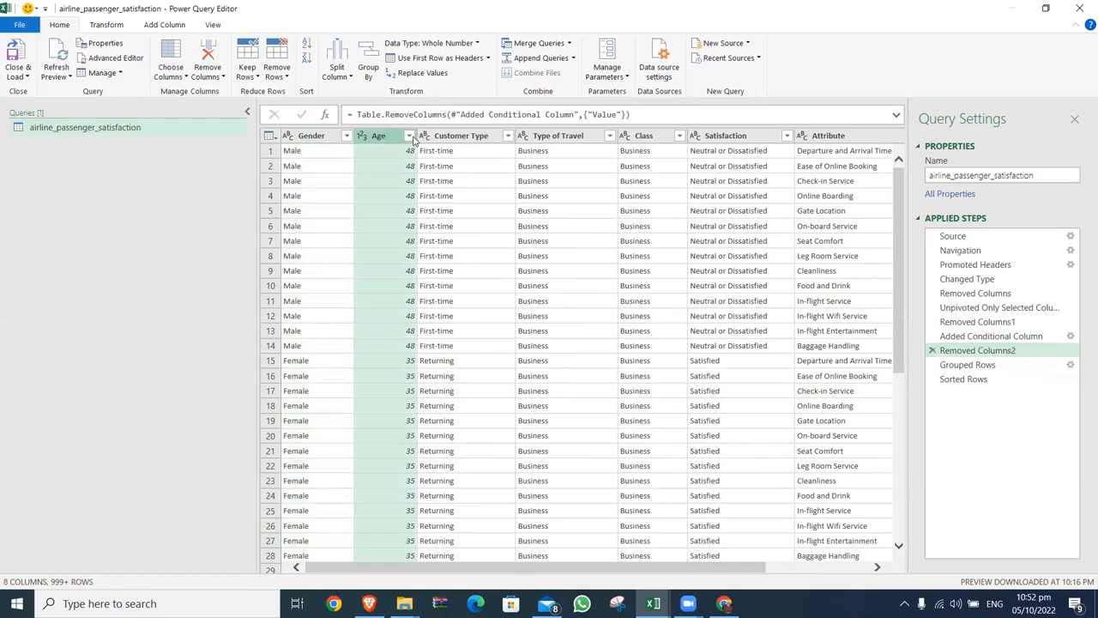
{"action": "left_click", "coordinate": [409, 136]}
{"action": "left_click_drag", "start_coordinate": [398, 333], "coordinate": [389, 465]}
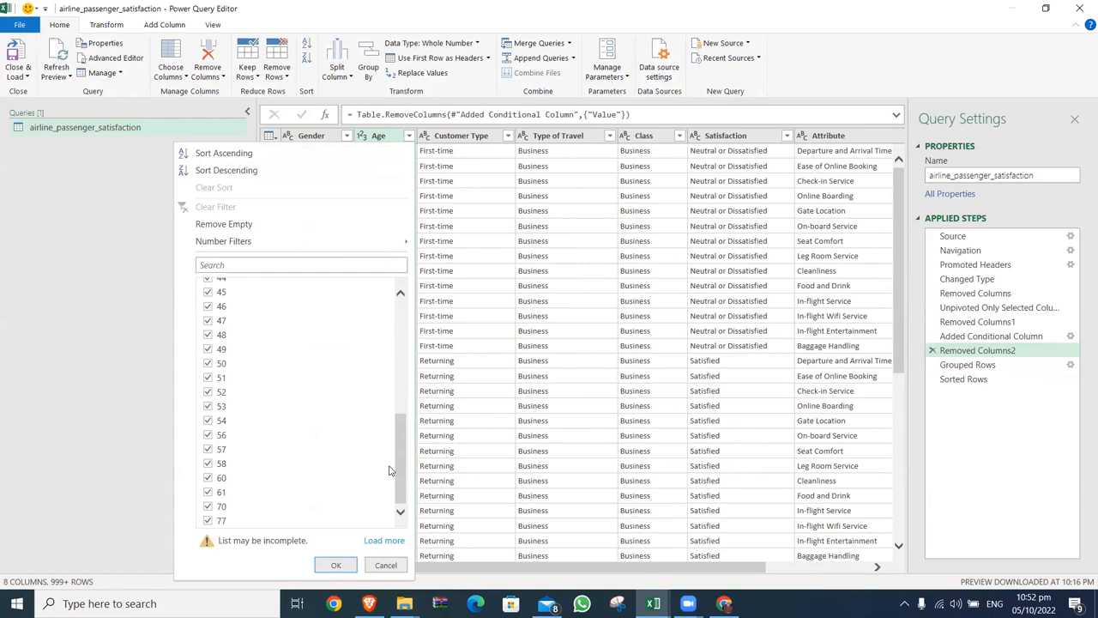
- Examine the service rating columns at the Removed Columns step, including the distinct values of Departure and Arrival Time Convenience
{"action": "left_click", "coordinate": [974, 292]}
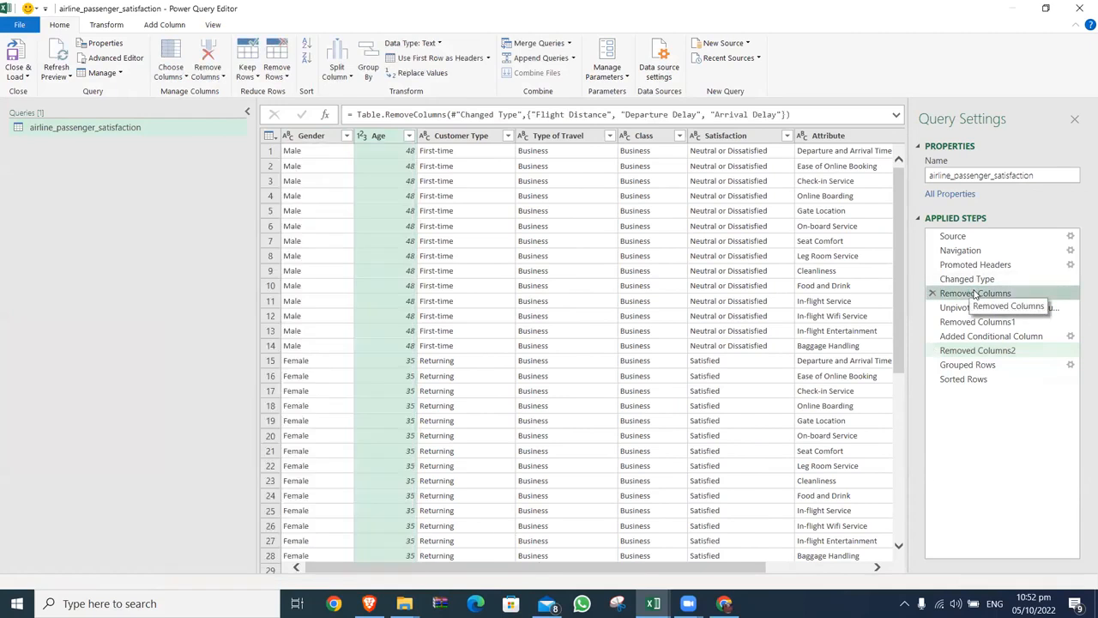
{"action": "left_click_drag", "start_coordinate": [455, 566], "coordinate": [506, 558]}
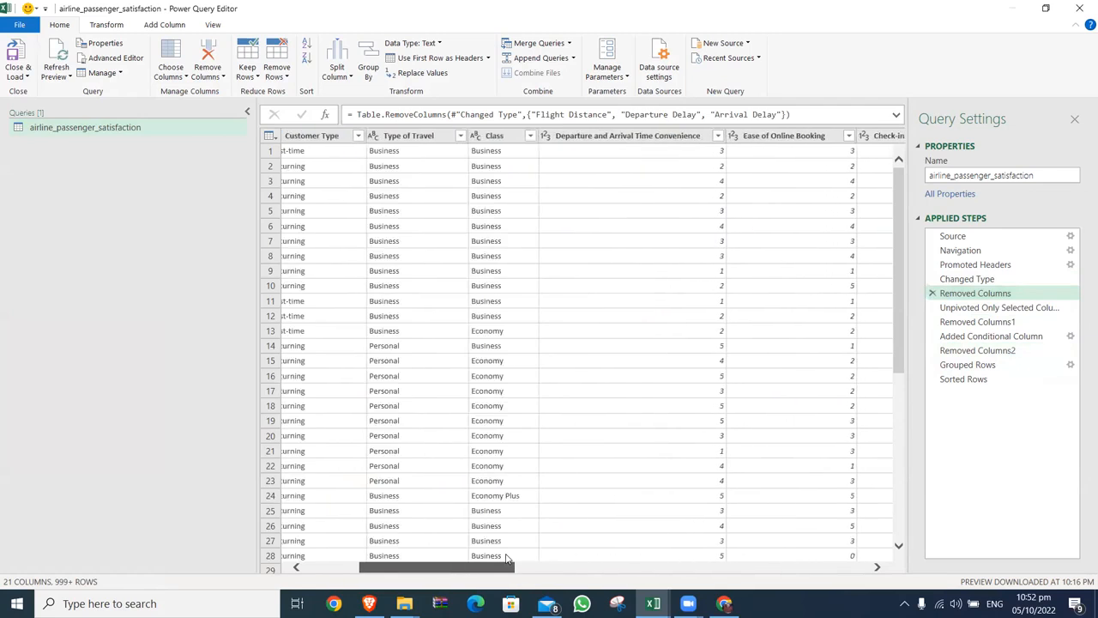
{"action": "left_click", "coordinate": [686, 138]}
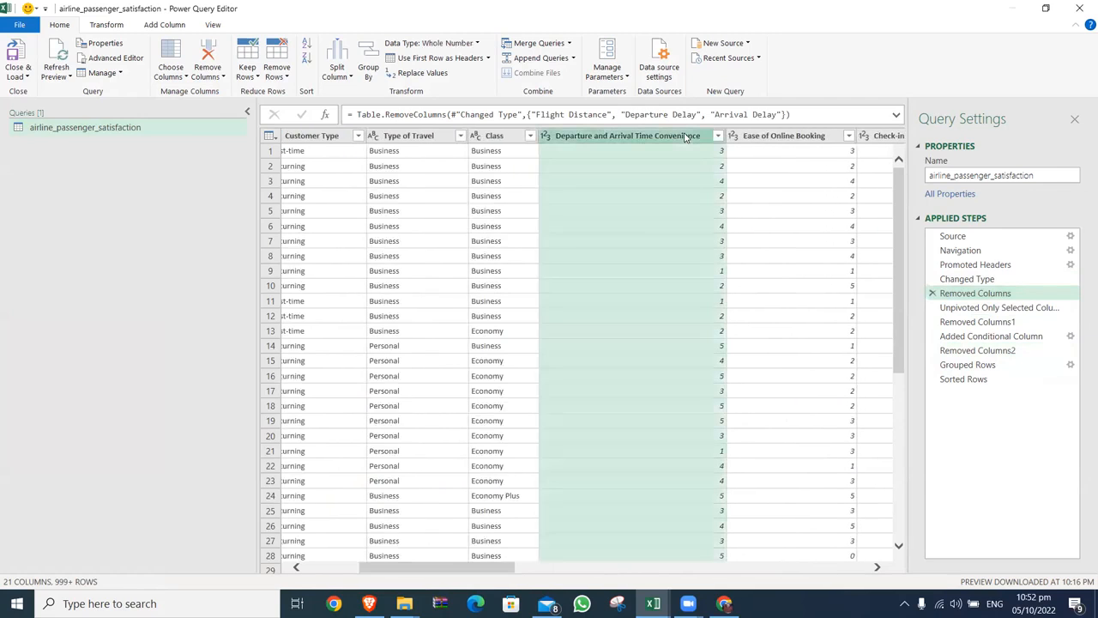
{"action": "left_click", "coordinate": [776, 138]}
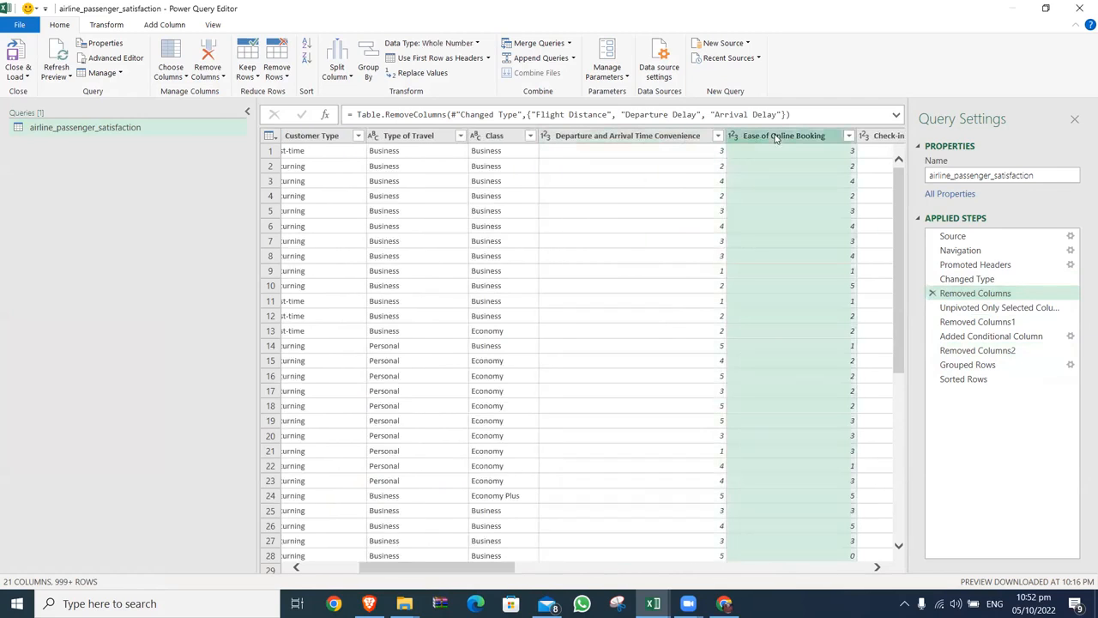
{"action": "left_click_drag", "start_coordinate": [498, 566], "coordinate": [550, 566]}
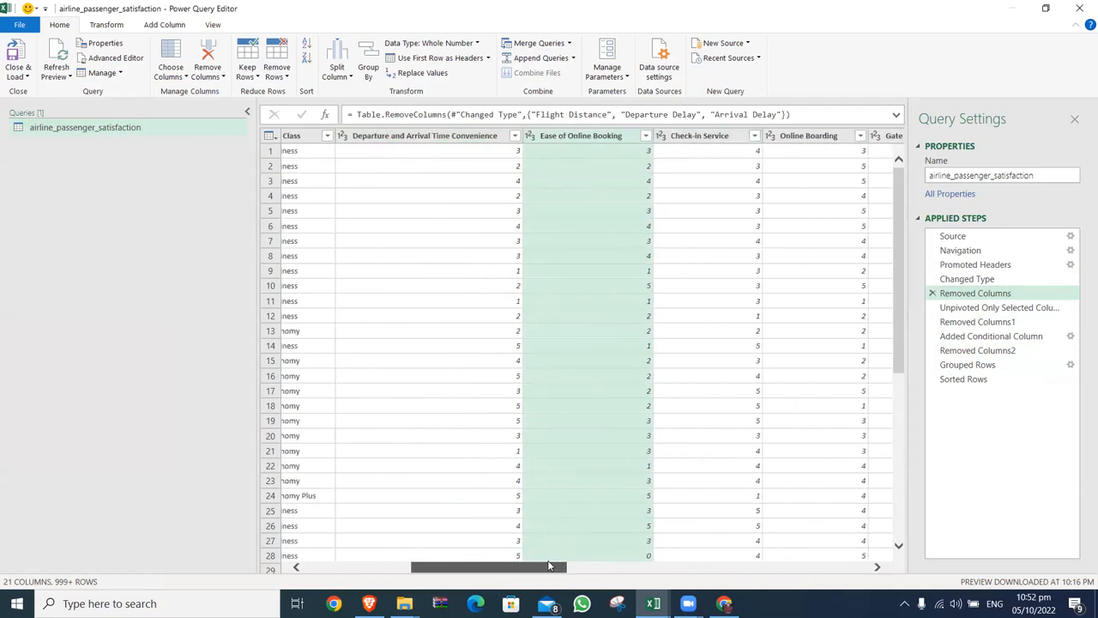
{"action": "left_click", "coordinate": [515, 138]}
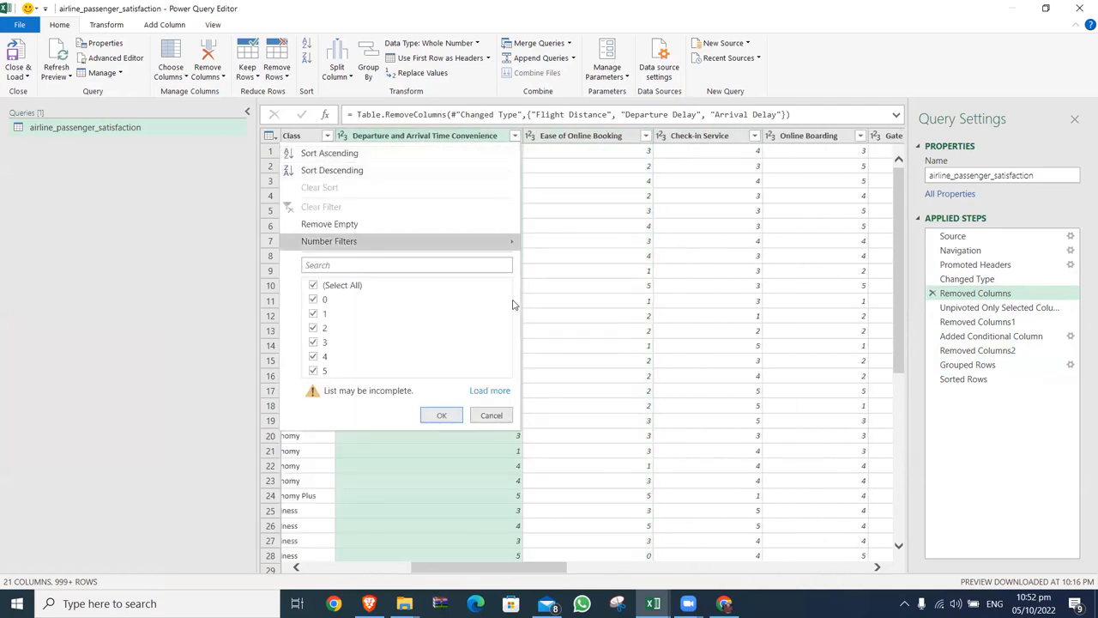
{"action": "left_click", "coordinate": [512, 421]}
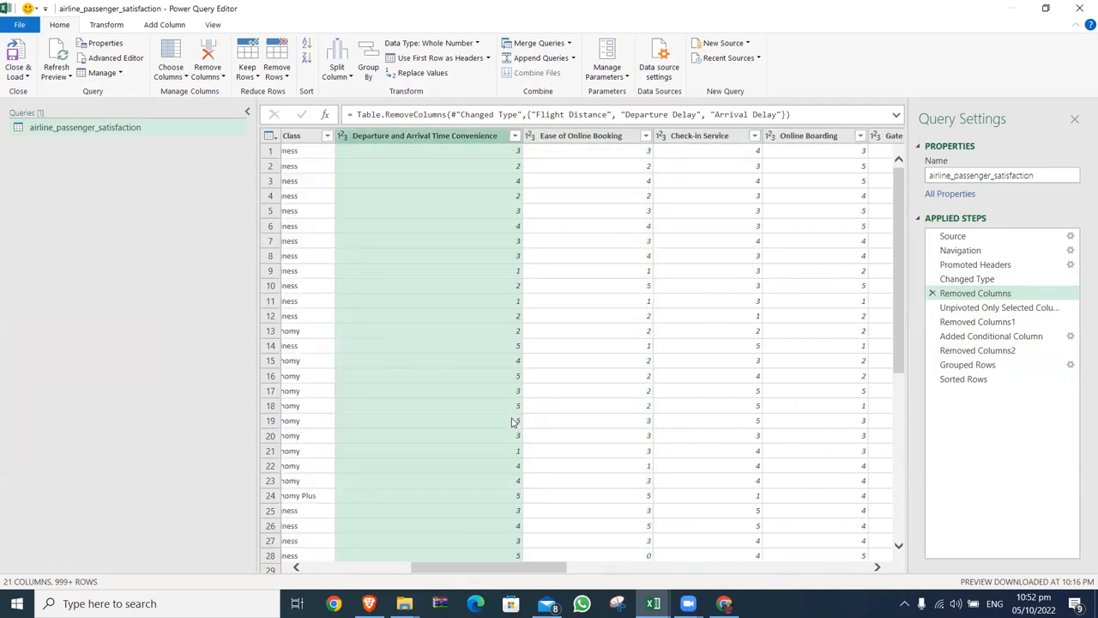
- Go back to the Promoted Headers step and examine the range of distinct Flight Distance values without filtering
{"action": "left_click", "coordinate": [969, 266]}
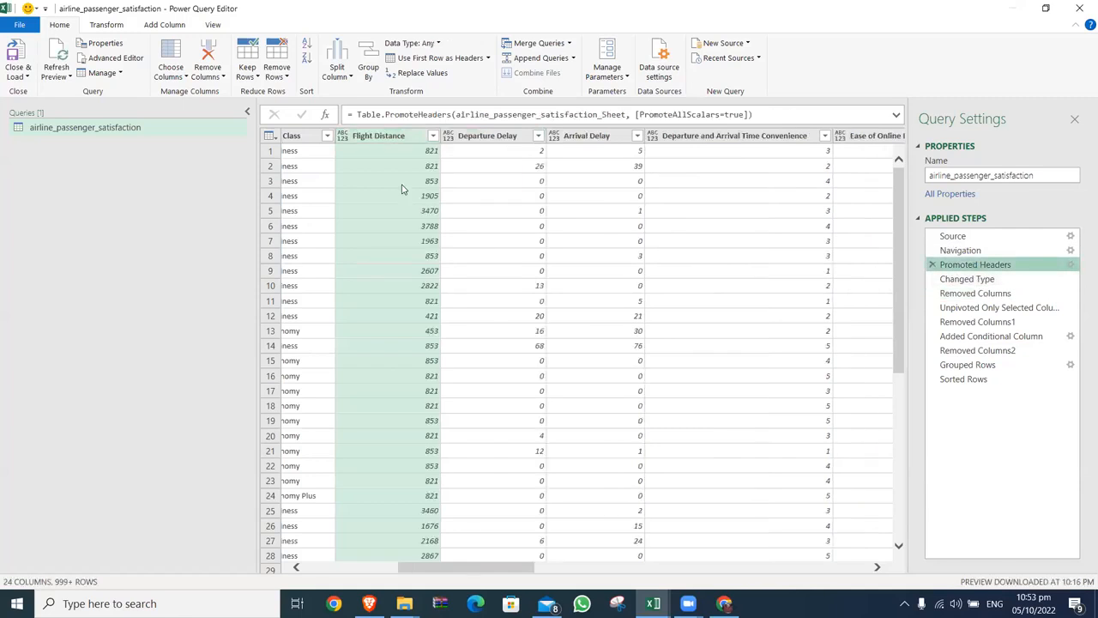
{"action": "left_click_drag", "start_coordinate": [505, 569], "coordinate": [476, 568]}
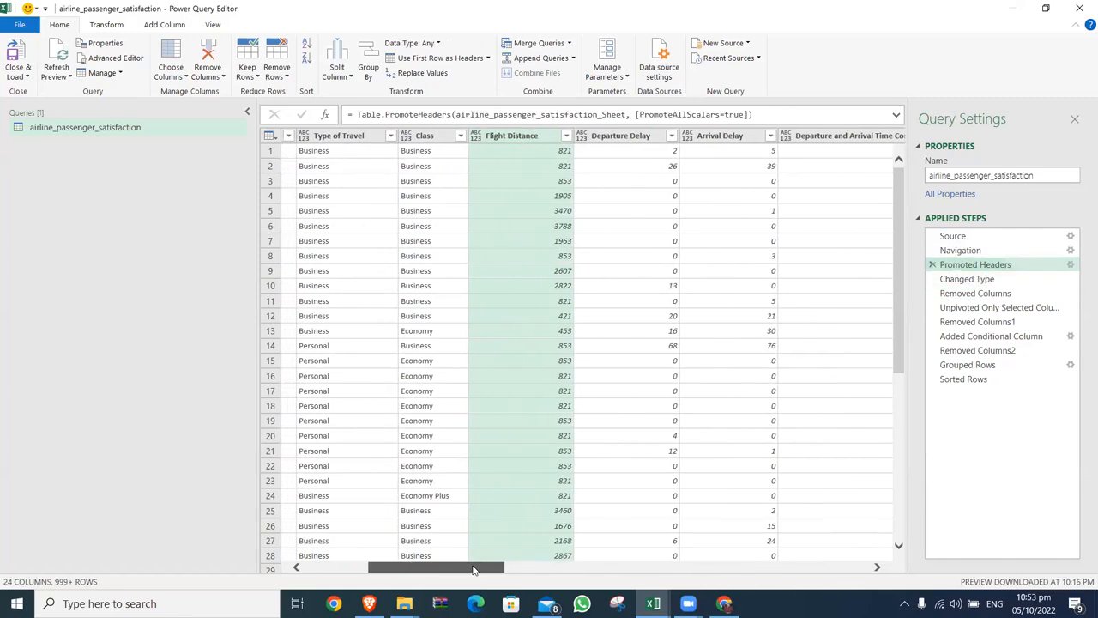
{"action": "left_click", "coordinate": [570, 139]}
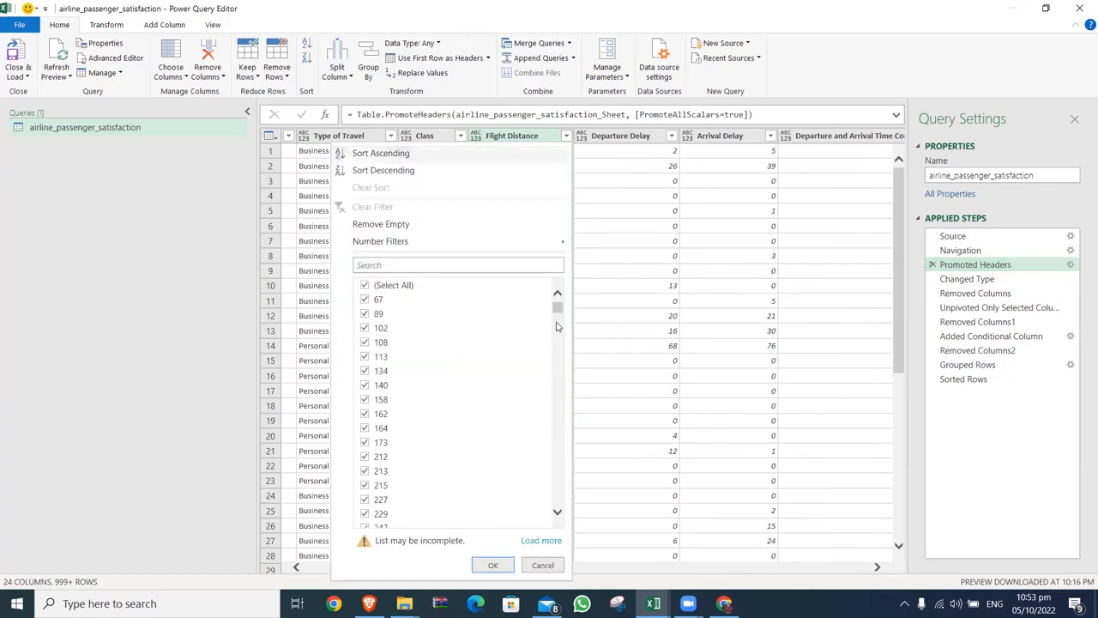
{"action": "left_click_drag", "start_coordinate": [556, 308], "coordinate": [553, 499]}
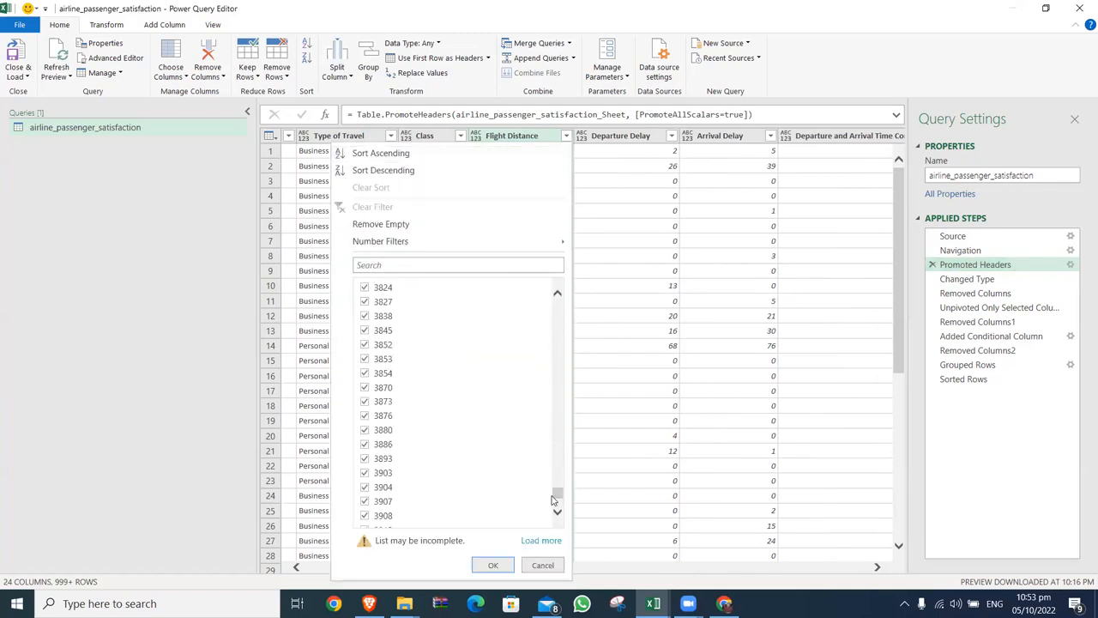
{"action": "left_click", "coordinate": [546, 564]}
- Examine the distinct values of the Departure Delay and Arrival Delay columns without applying a filter
{"action": "left_click", "coordinate": [641, 138]}
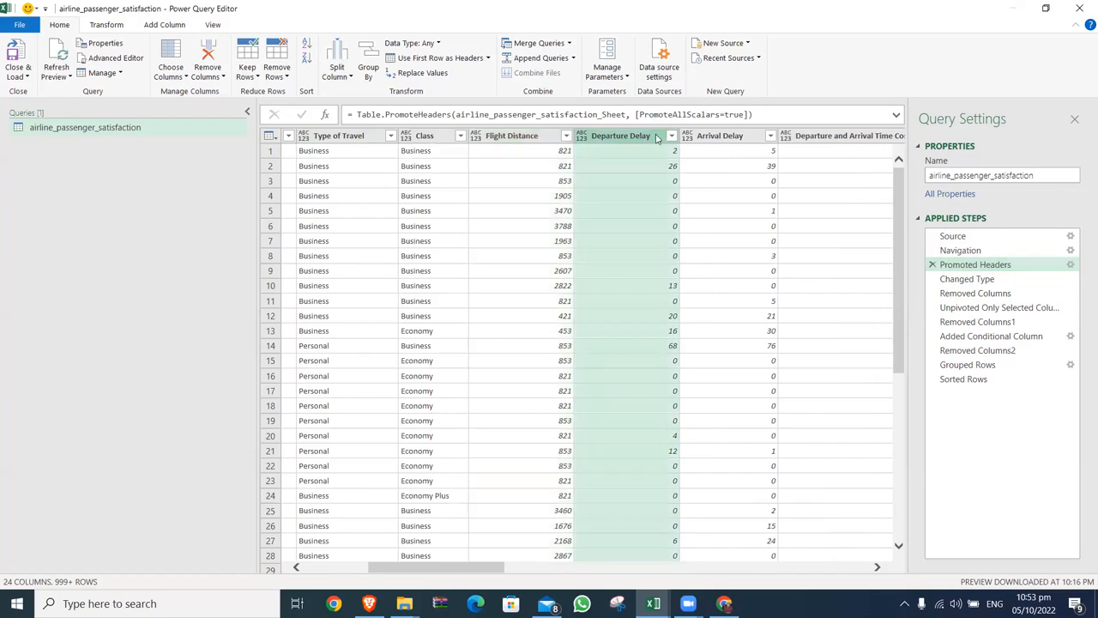
{"action": "left_click", "coordinate": [673, 138]}
{"action": "left_click_drag", "start_coordinate": [657, 321], "coordinate": [663, 487]}
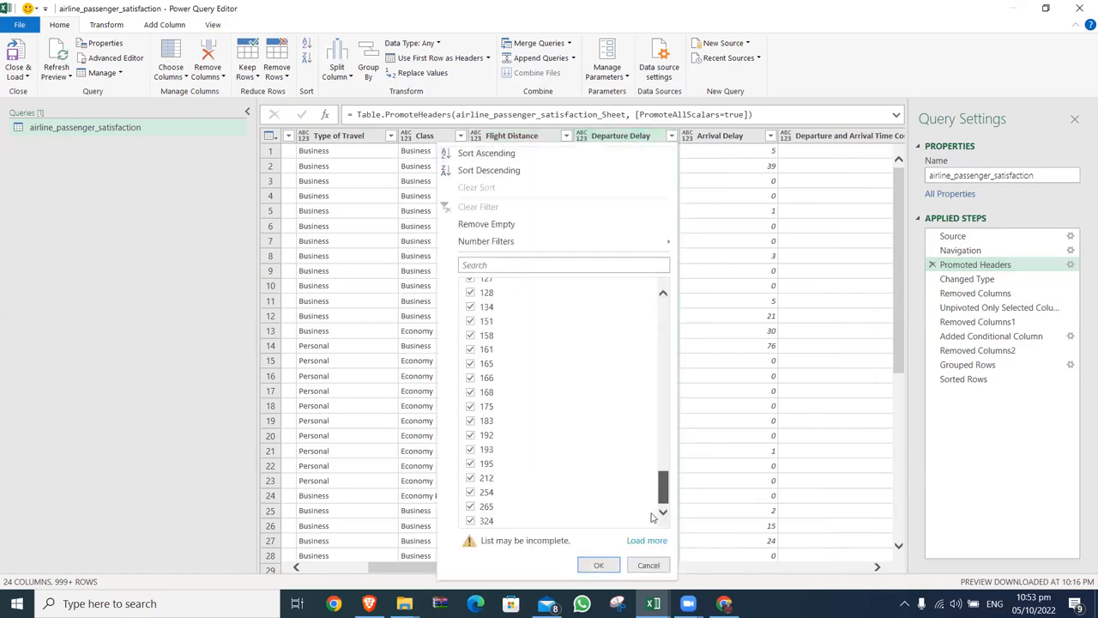
{"action": "left_click", "coordinate": [650, 565]}
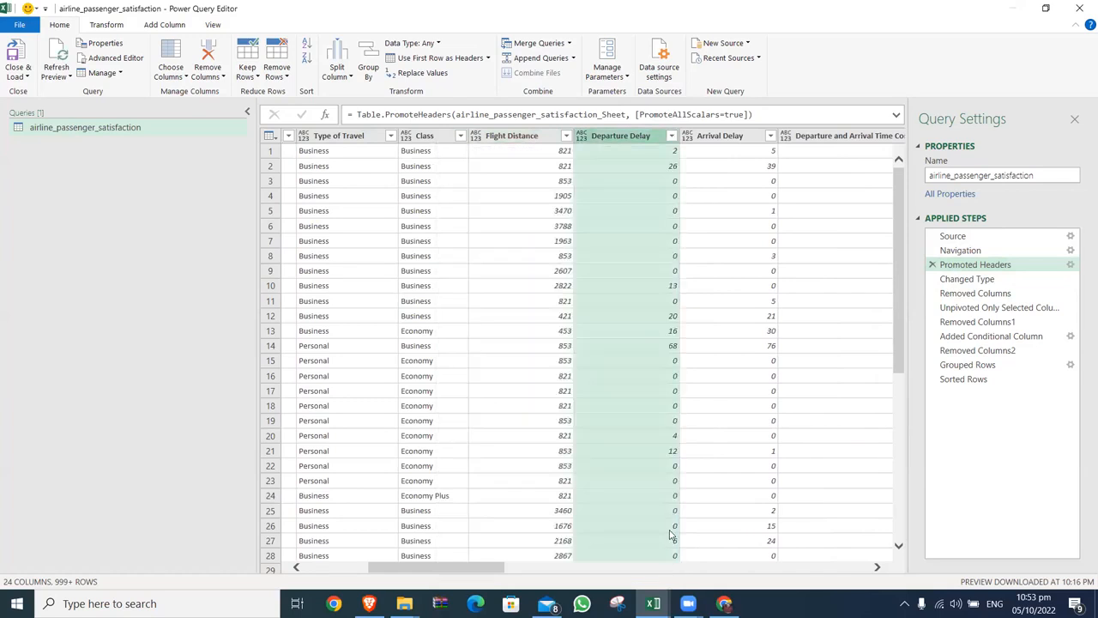
{"action": "left_click", "coordinate": [770, 136]}
{"action": "left_click", "coordinate": [747, 566]}
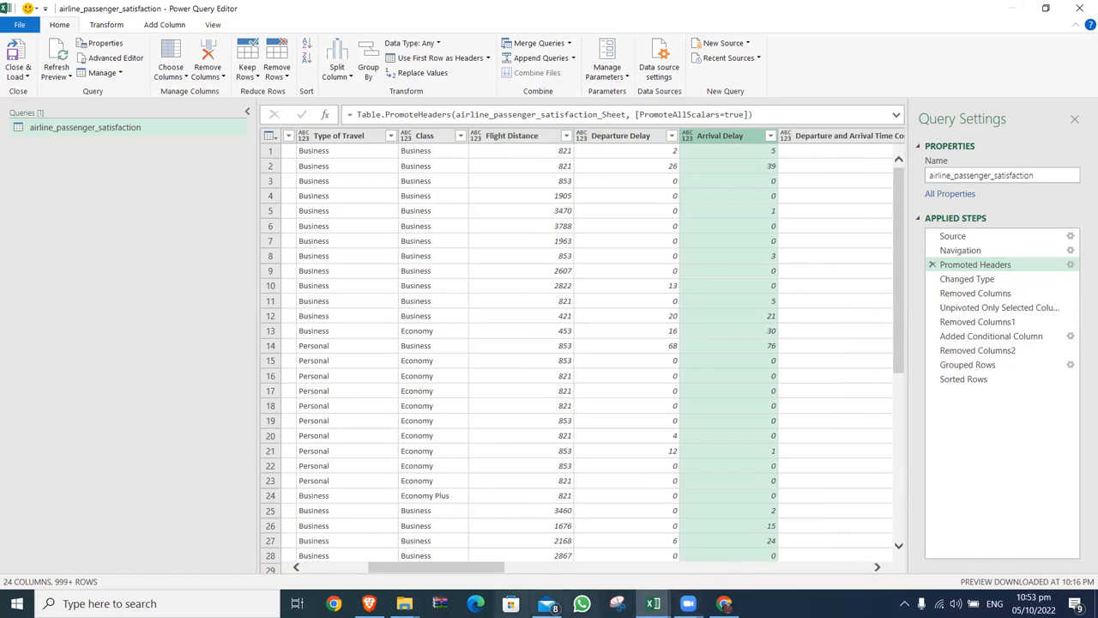
- Duplicate the airline_passenger_satisfaction query
{"action": "left_click_drag", "start_coordinate": [485, 570], "coordinate": [400, 581]}
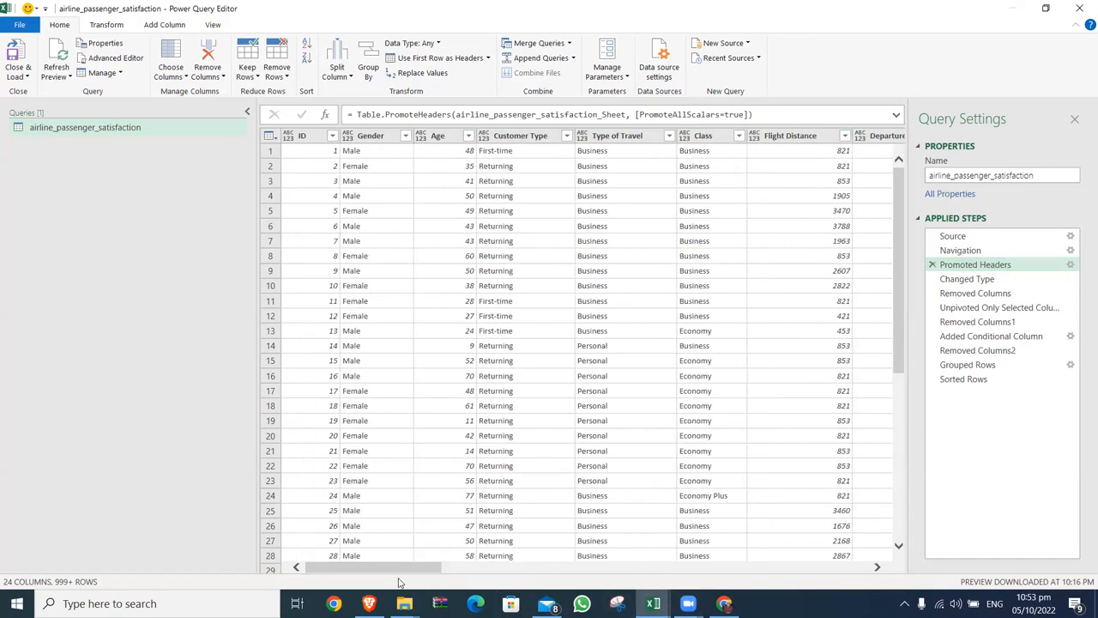
{"action": "left_click", "coordinate": [110, 127]}
{"action": "right_click", "coordinate": [111, 127]}
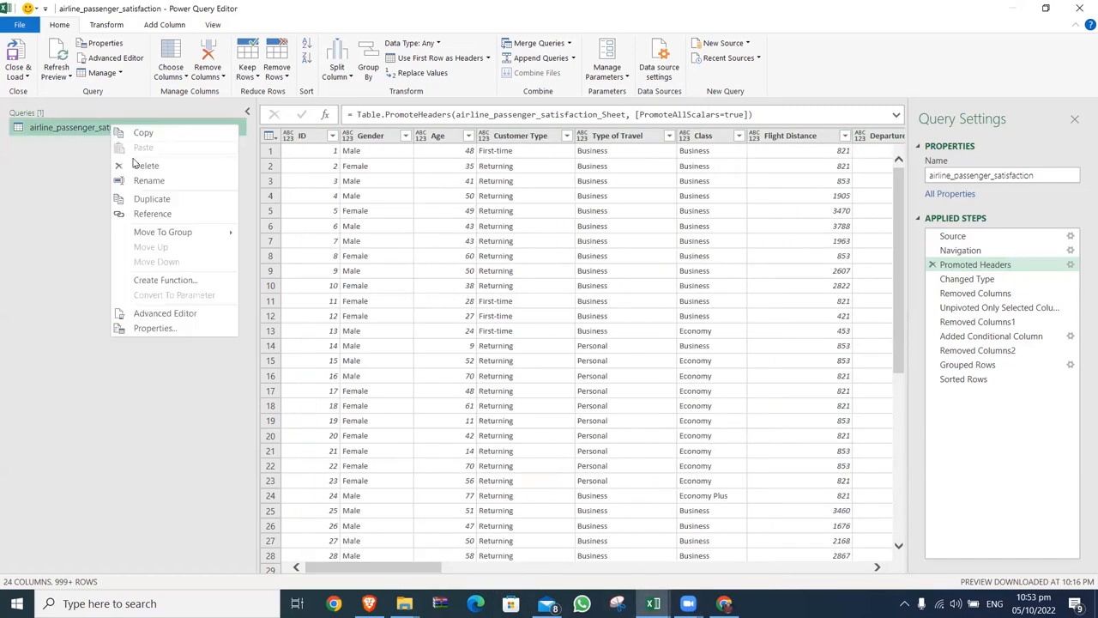
{"action": "left_click", "coordinate": [155, 199]}
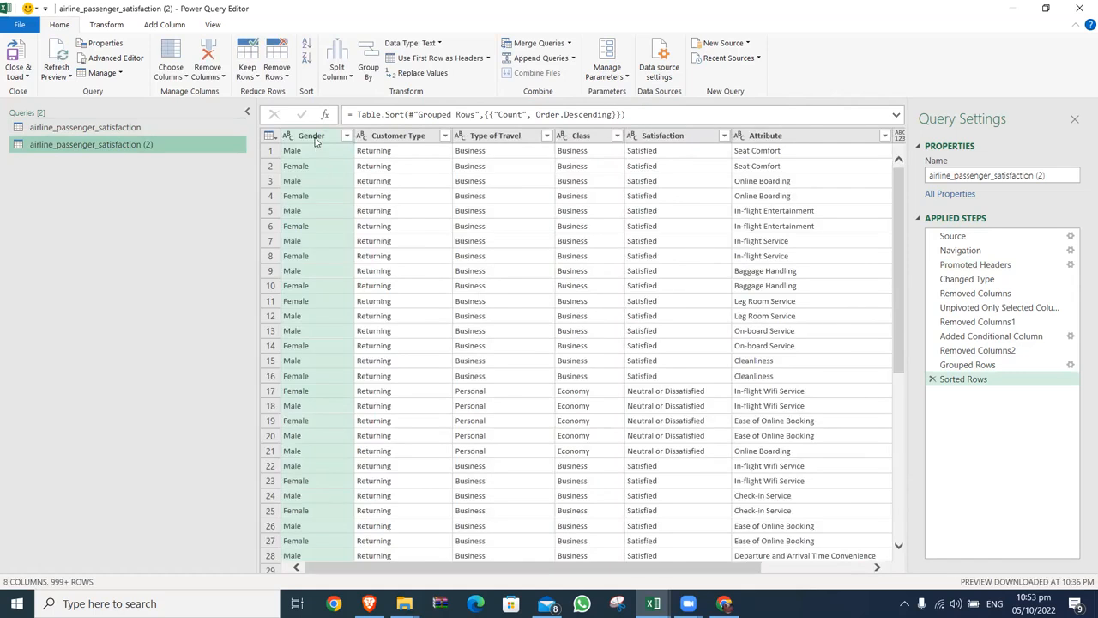
- Keep only the Gender column in the duplicated query and group it by Gender with a row count named Count
{"action": "right_click", "coordinate": [315, 141]}
{"action": "left_click", "coordinate": [356, 179]}
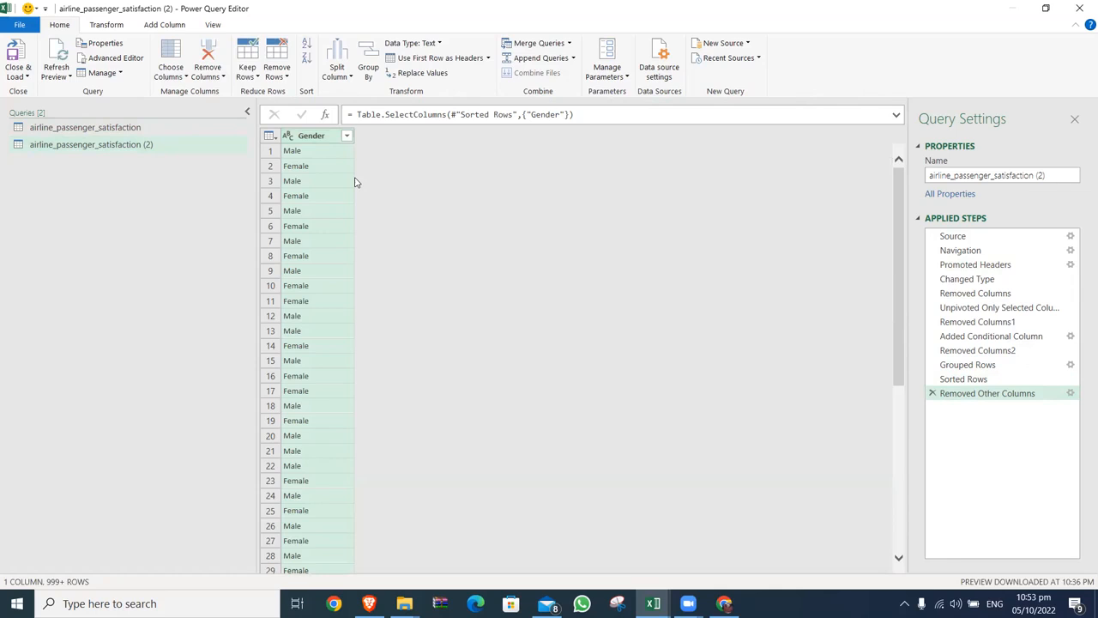
{"action": "left_click", "coordinate": [104, 26]}
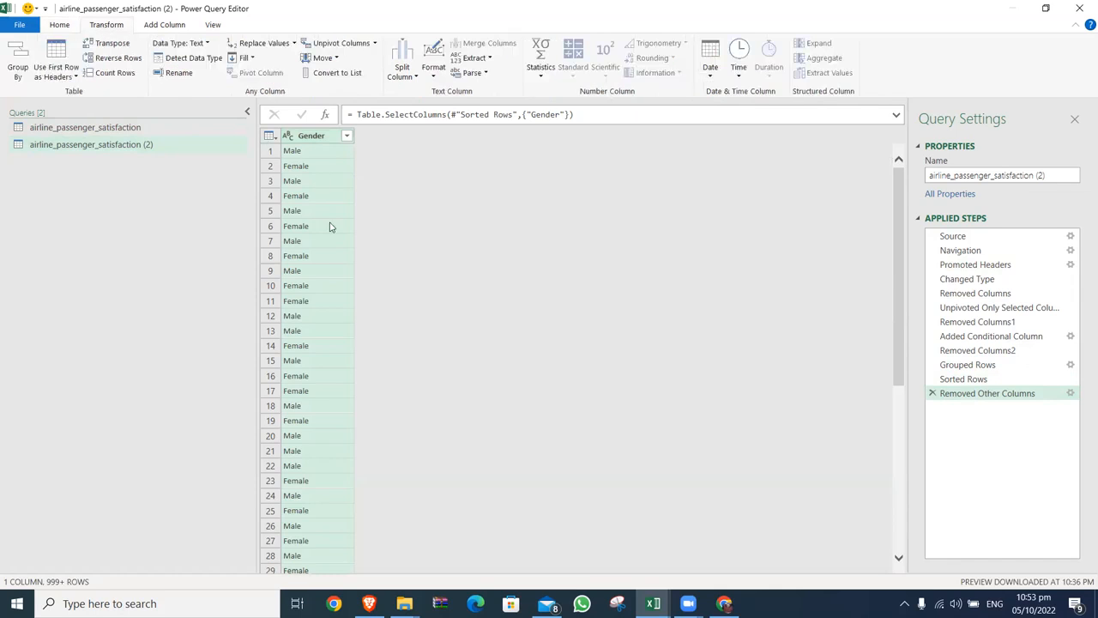
{"action": "left_click", "coordinate": [30, 73]}
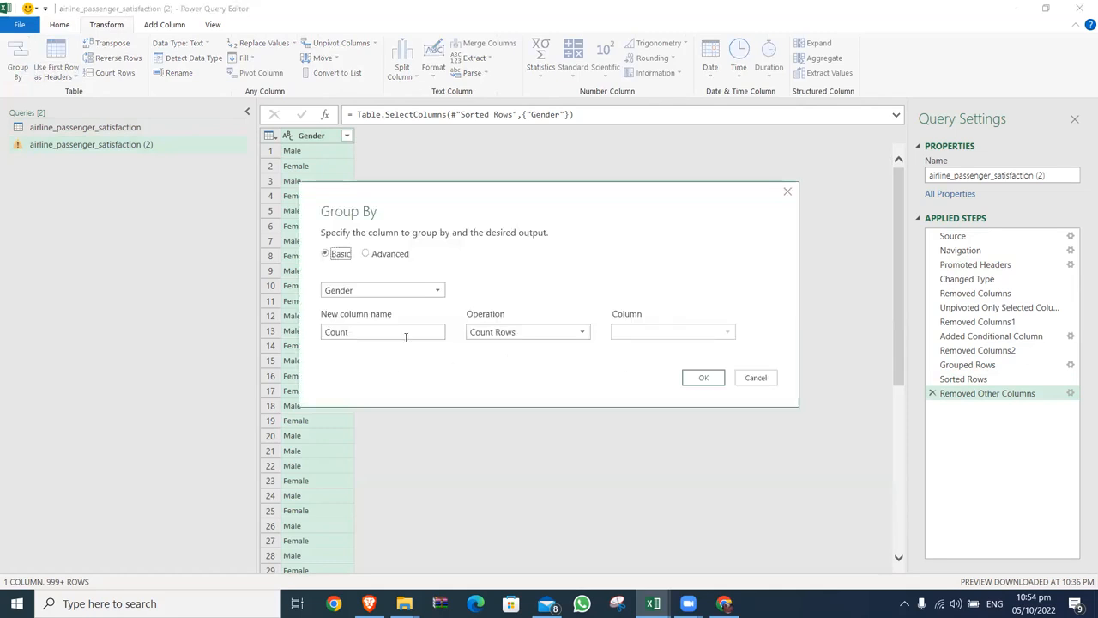
{"action": "left_click", "coordinate": [721, 379]}
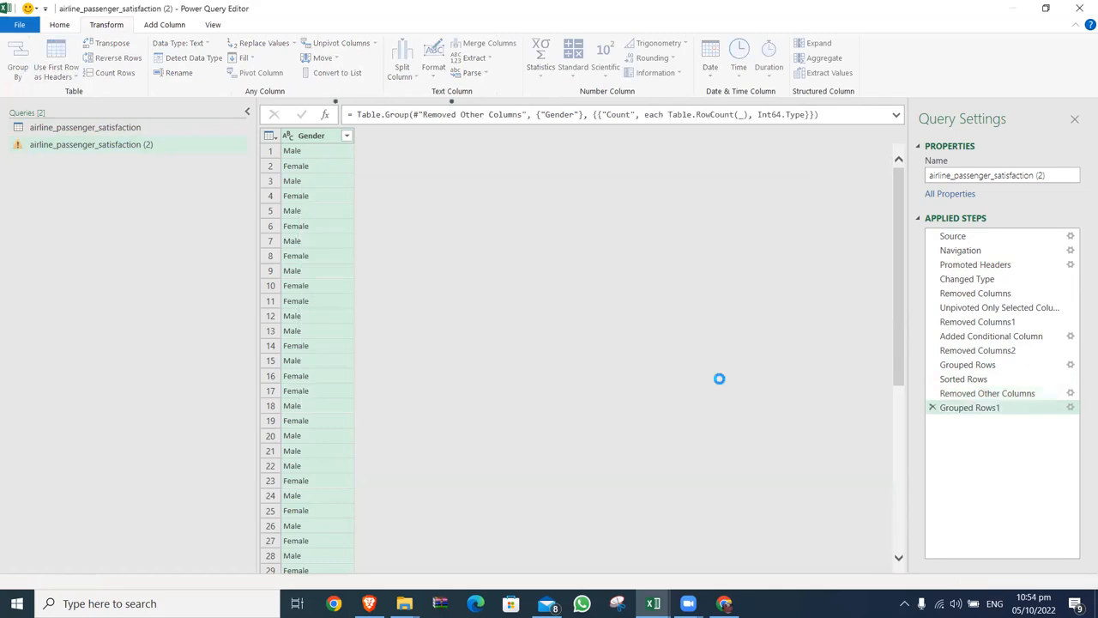
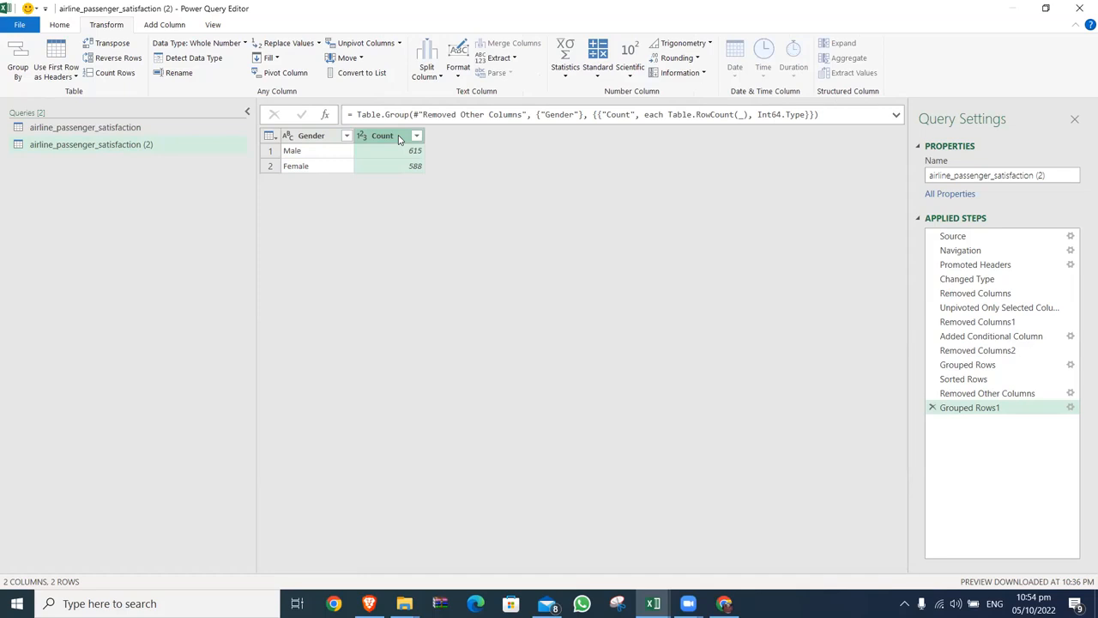
- Transpose the grouped gender count table
{"action": "left_click", "coordinate": [323, 139], "text": "ctrl"}
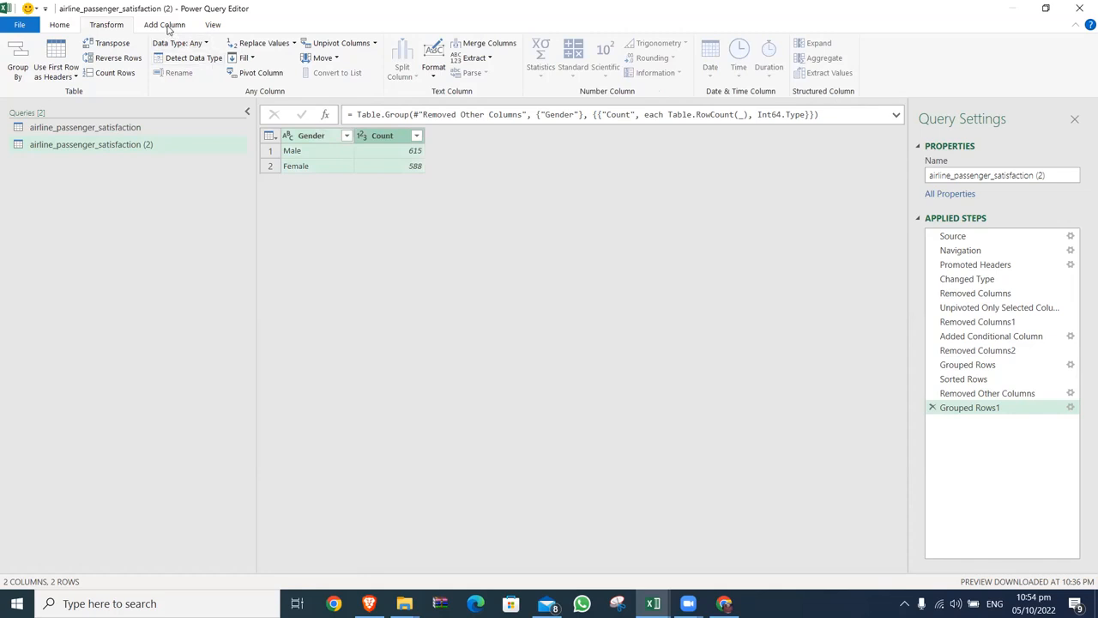
{"action": "left_click", "coordinate": [110, 42]}
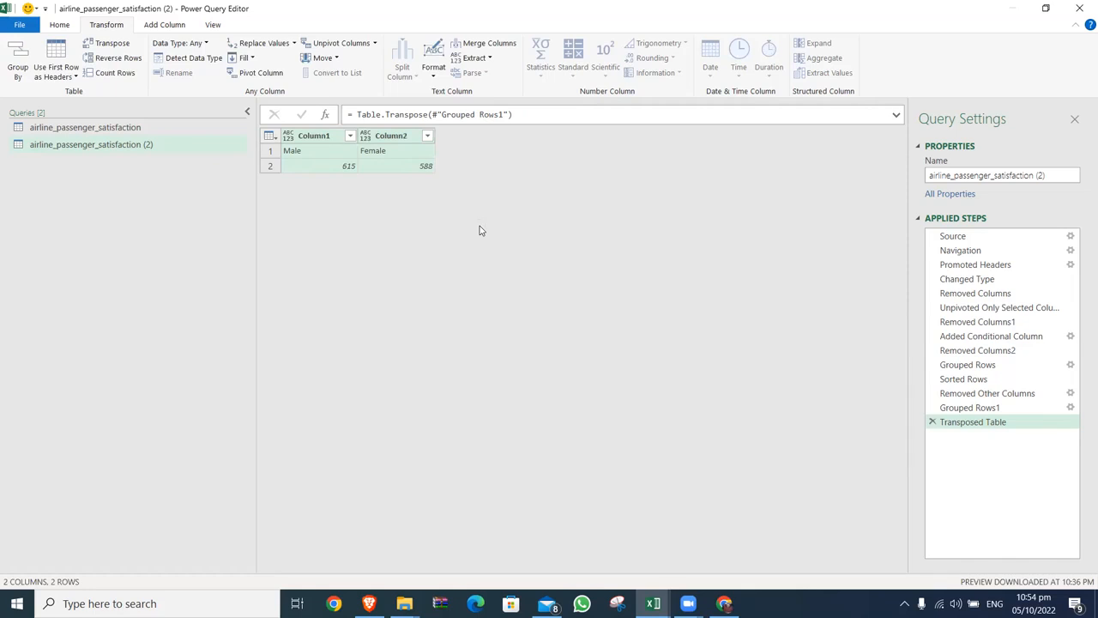
- Delete the Changed Type step and all steps following it from the duplicated query
{"action": "right_click", "coordinate": [969, 282]}
{"action": "left_click", "coordinate": [998, 335]}
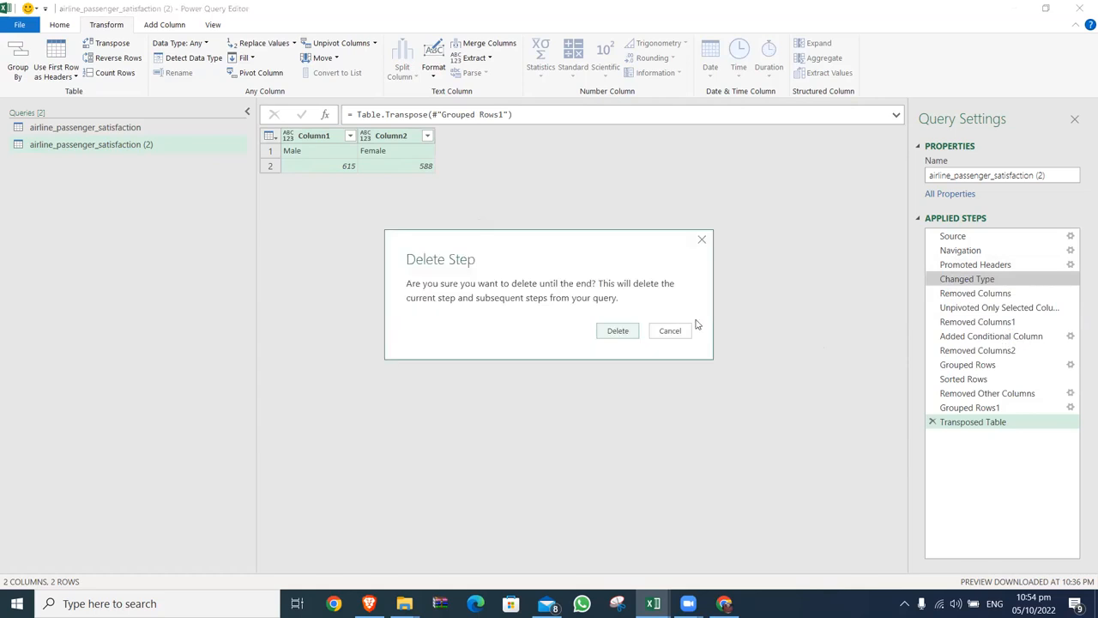
{"action": "left_click", "coordinate": [606, 334]}
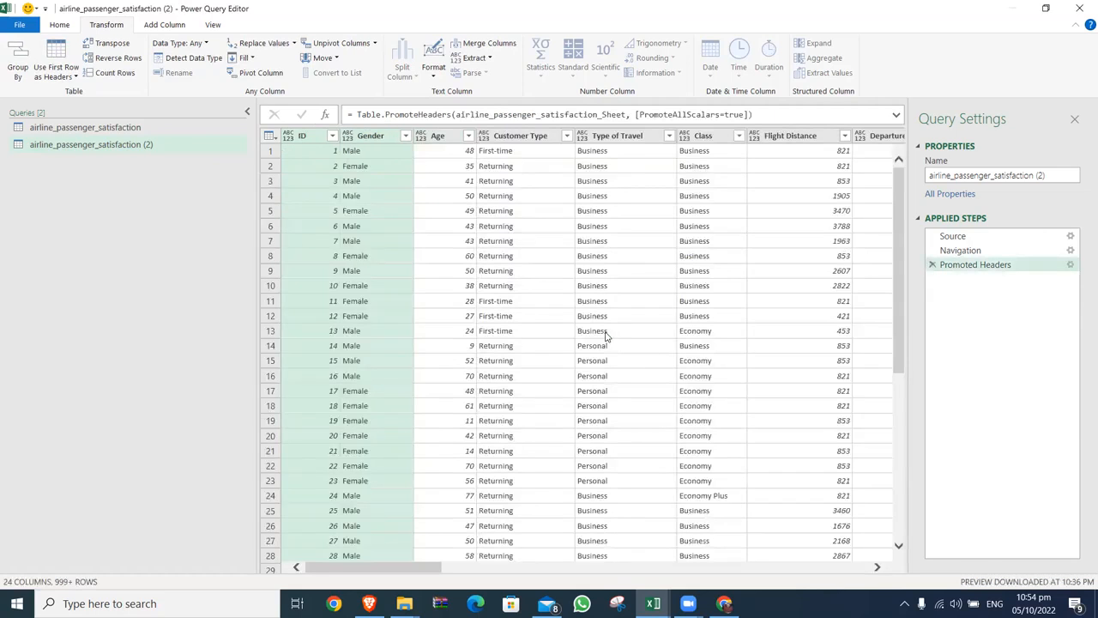
- Group the full table by Gender using Count Rows, with Count as the new column name
{"action": "left_click", "coordinate": [380, 137]}
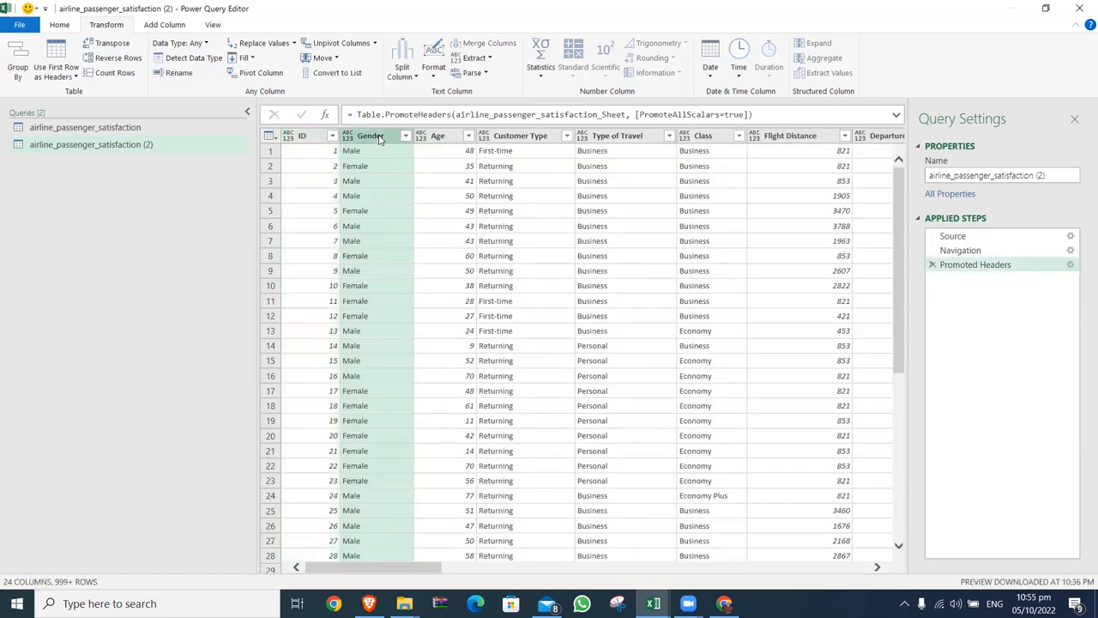
{"action": "left_click", "coordinate": [19, 72]}
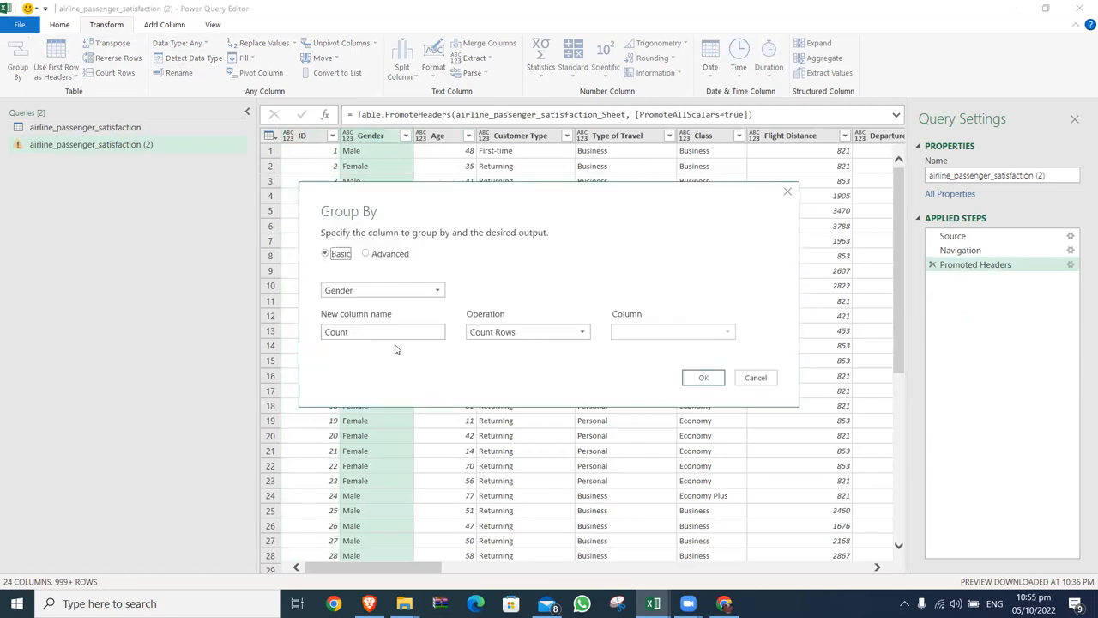
{"action": "left_click", "coordinate": [697, 376]}
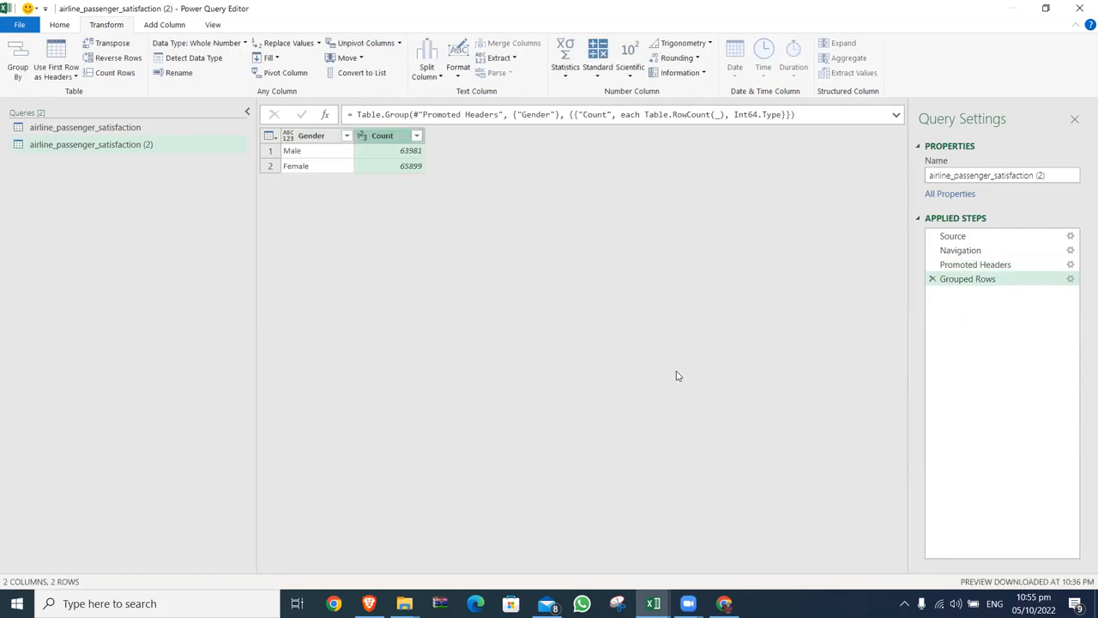
- Duplicate the airline_passenger_satisfaction (2) query and change the copy's Grouped Rows step to group by Customer Type
{"action": "right_click", "coordinate": [124, 144]}
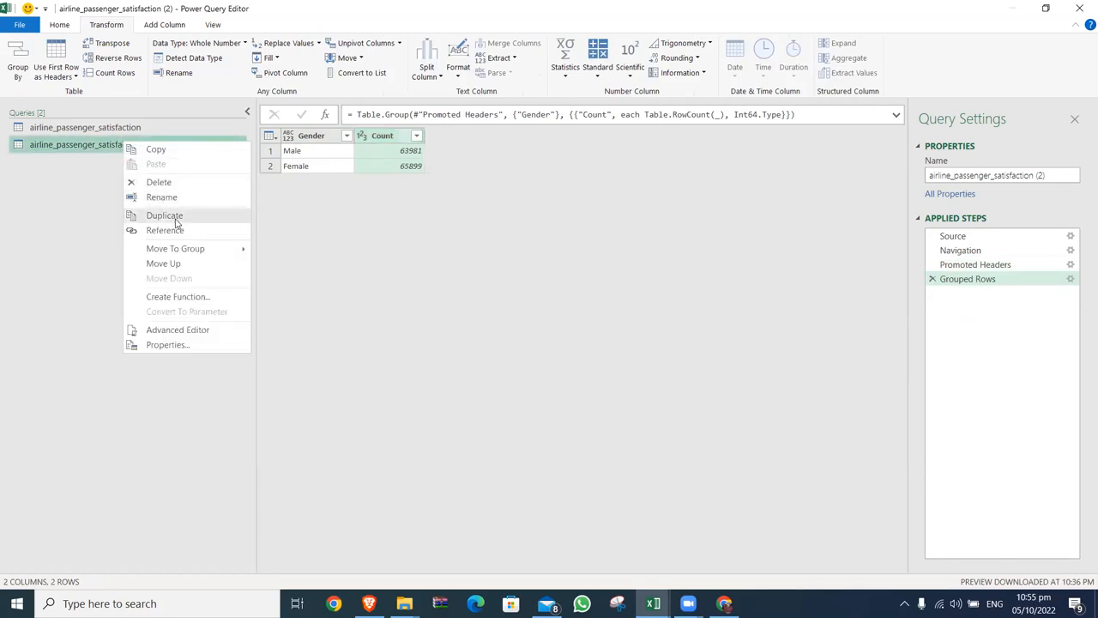
{"action": "left_click", "coordinate": [165, 215]}
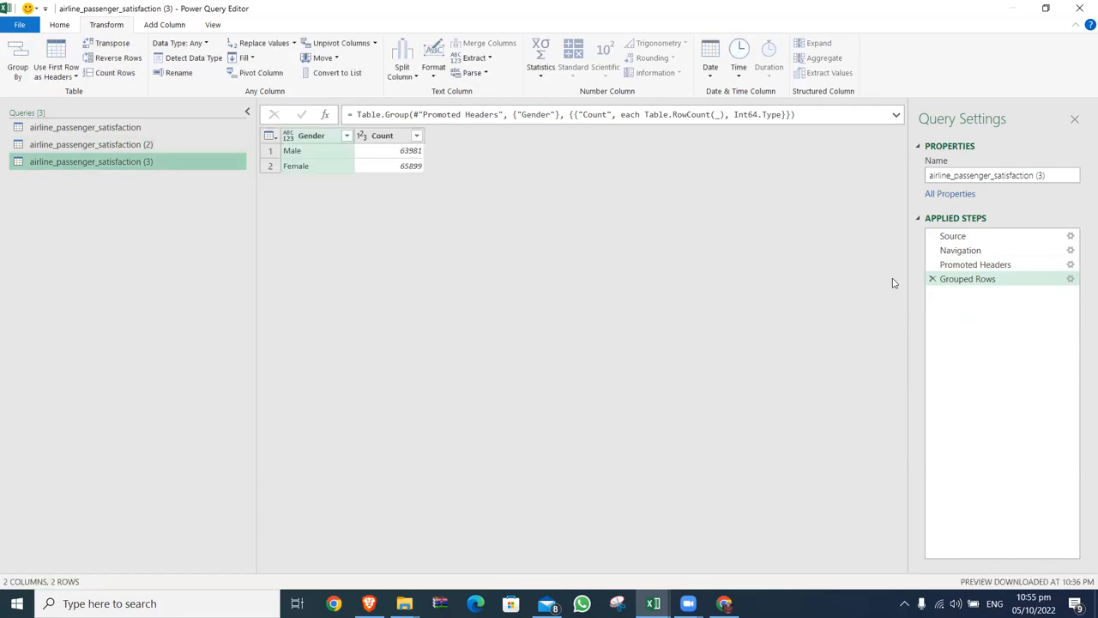
{"action": "left_click", "coordinate": [1070, 279]}
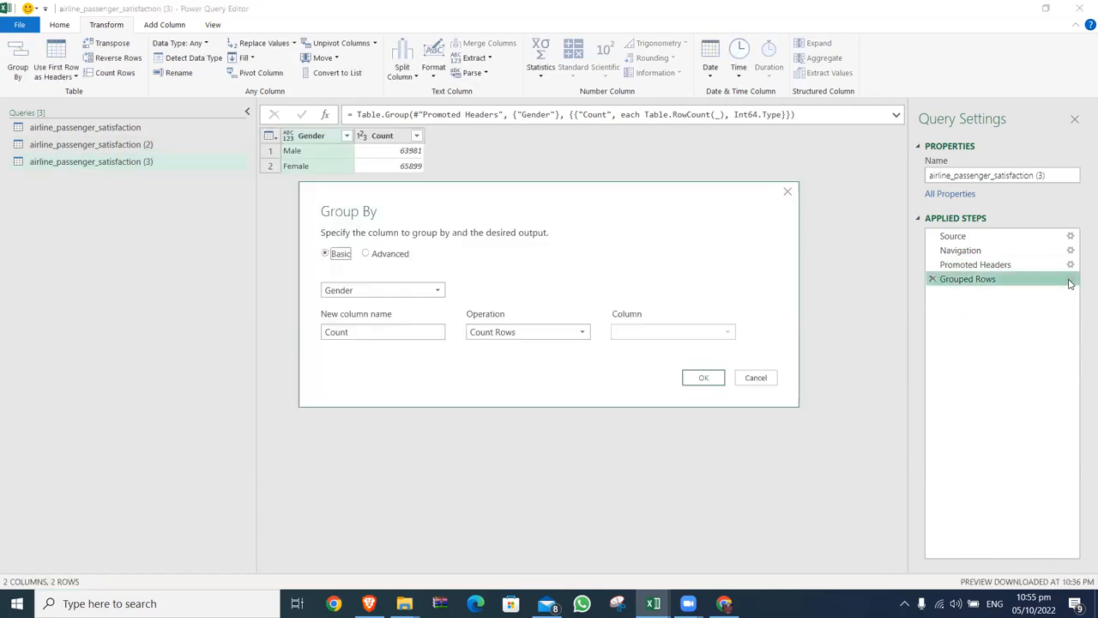
{"action": "left_click", "coordinate": [440, 289]}
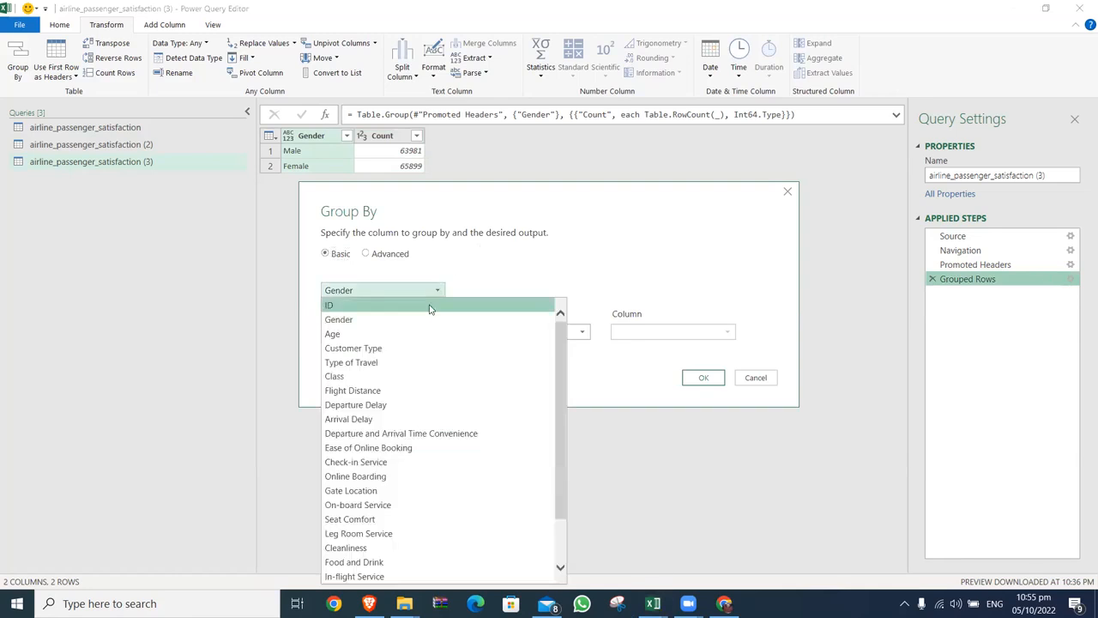
{"action": "left_click", "coordinate": [407, 348]}
{"action": "left_click", "coordinate": [700, 376]}
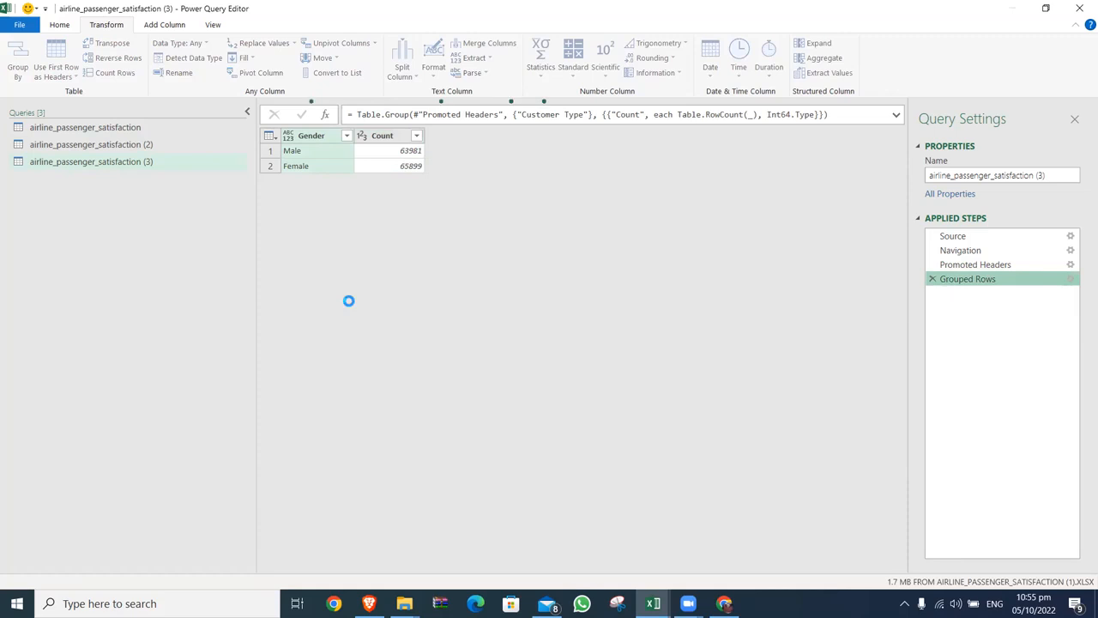
- Duplicate the airline_passenger_satisfaction (3) query and change the copy's Grouped Rows step to group by Type of Travel
{"action": "right_click", "coordinate": [143, 166]}
{"action": "left_click", "coordinate": [192, 237]}
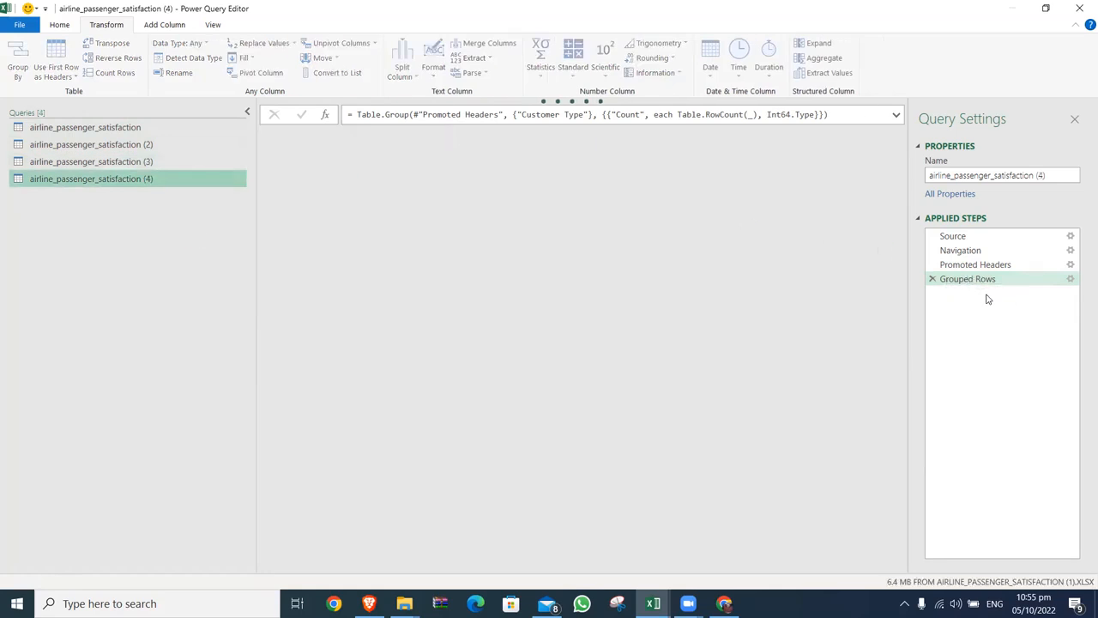
{"action": "left_click", "coordinate": [1071, 280]}
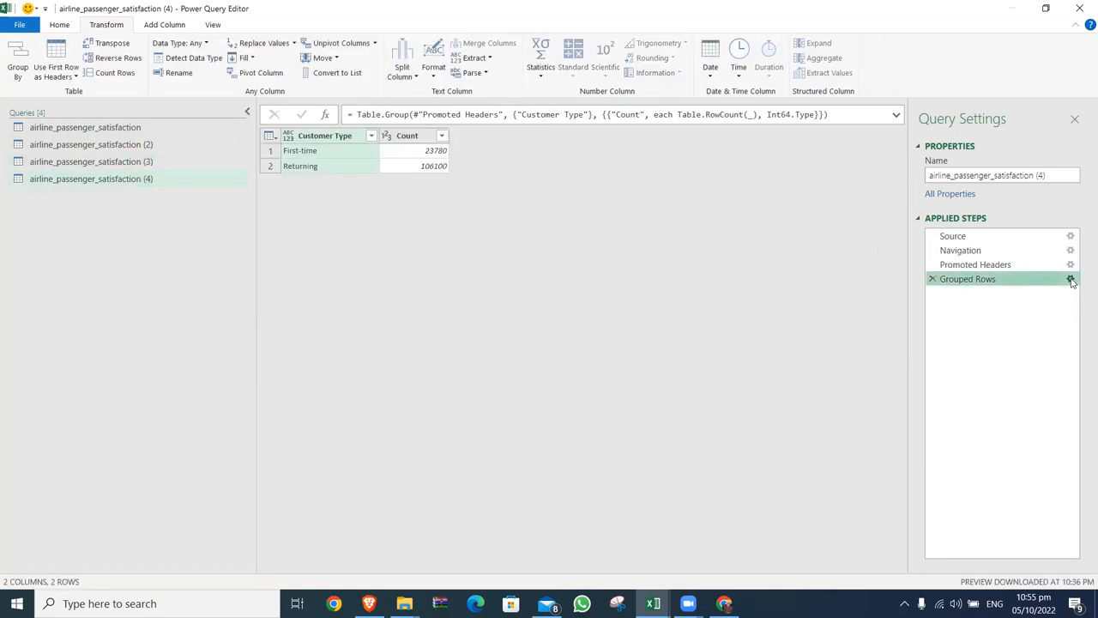
{"action": "left_click", "coordinate": [439, 291]}
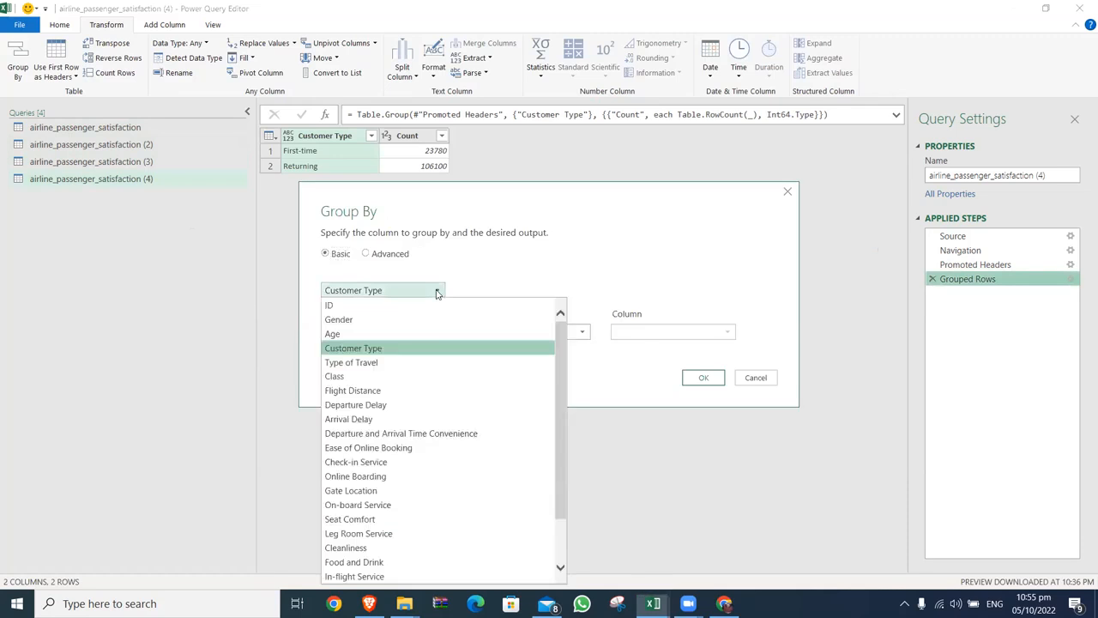
{"action": "left_click", "coordinate": [402, 363]}
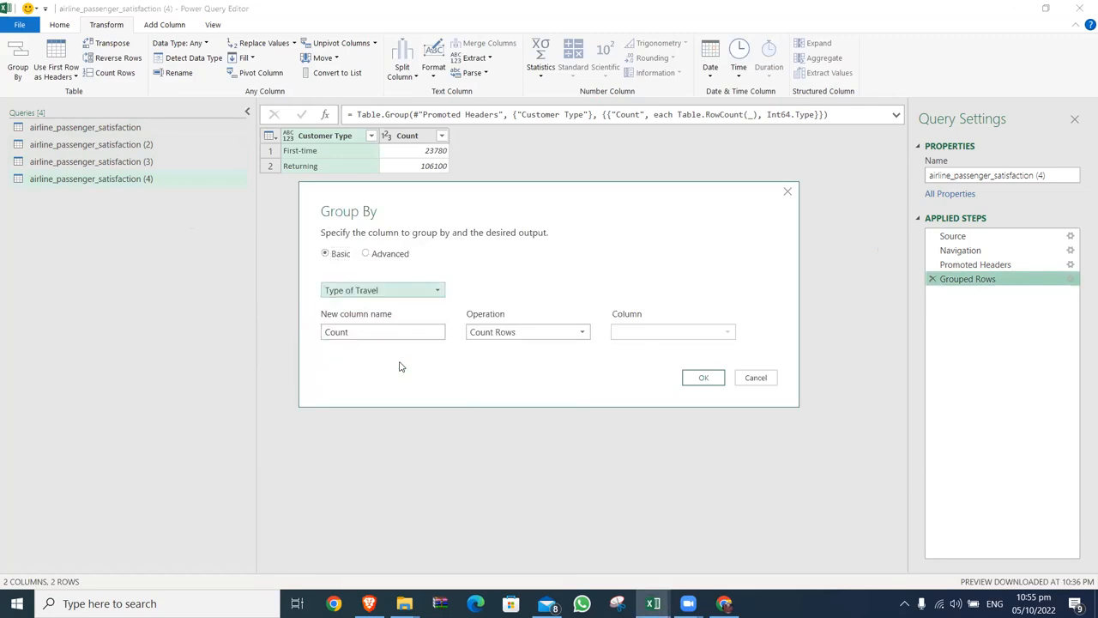
{"action": "left_click", "coordinate": [703, 378]}
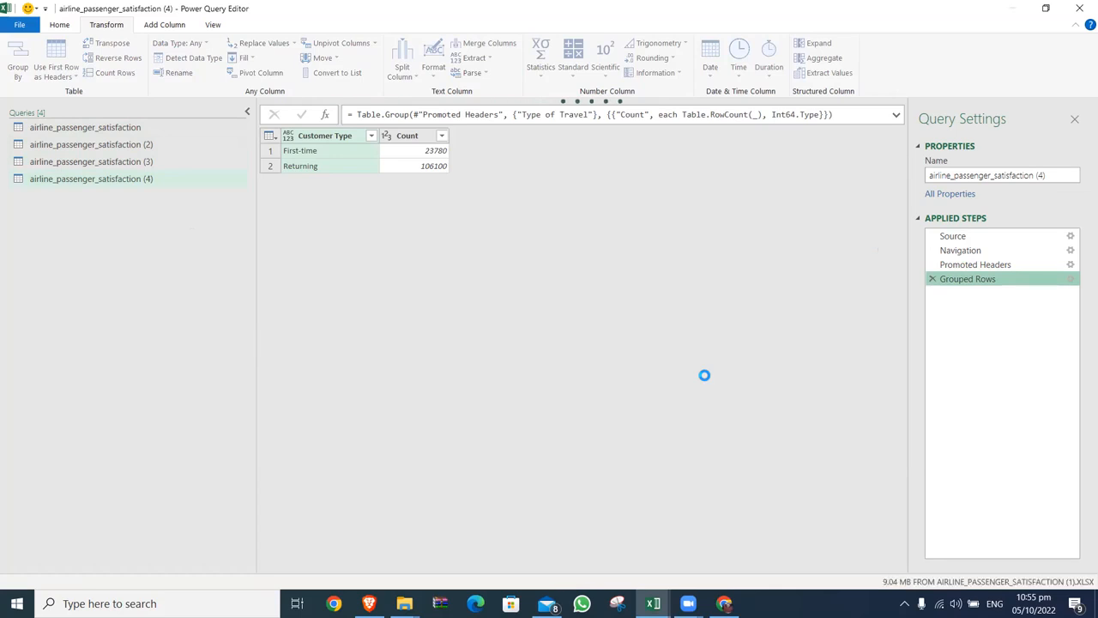
- Duplicate the airline_passenger_satisfaction (4) query and change the copy's Grouped Rows step to group by Class
{"action": "right_click", "coordinate": [135, 185]}
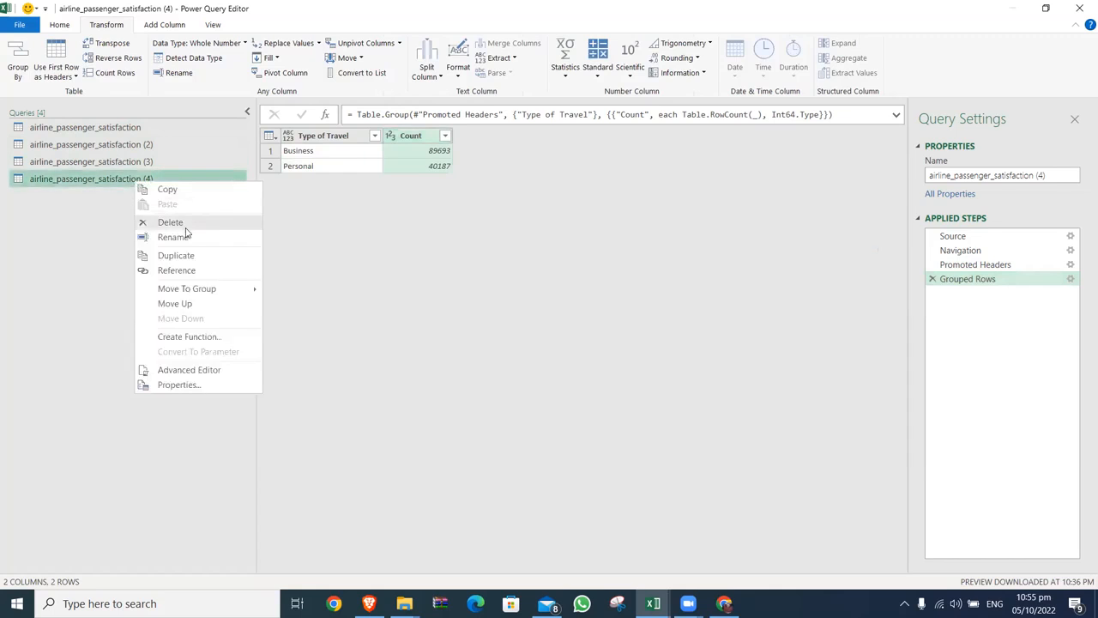
{"action": "left_click", "coordinate": [181, 255]}
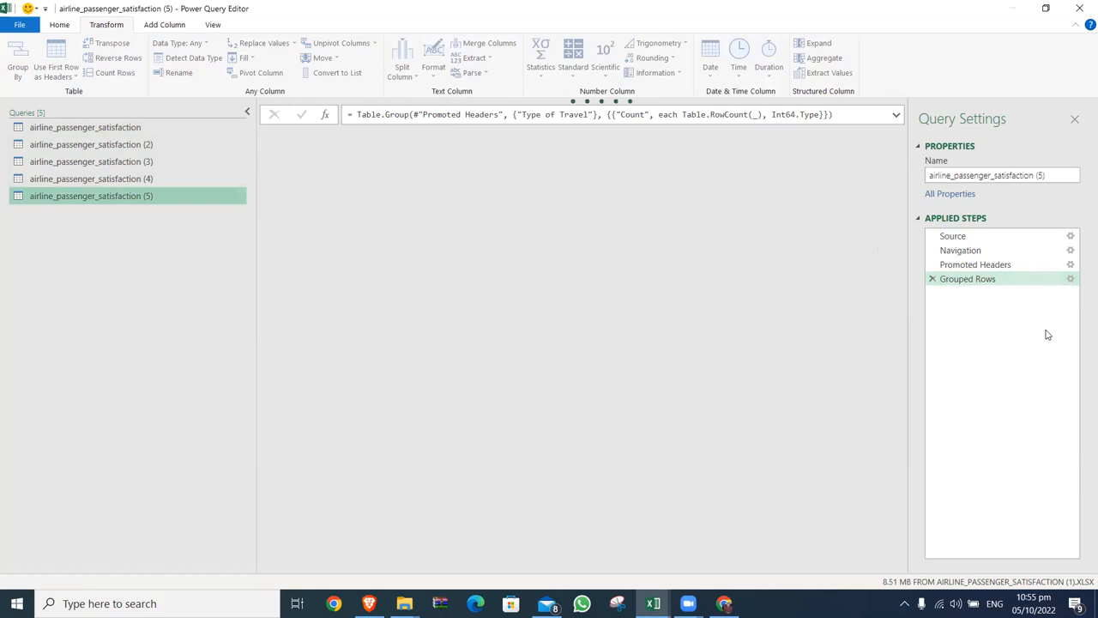
{"action": "left_click", "coordinate": [1070, 279]}
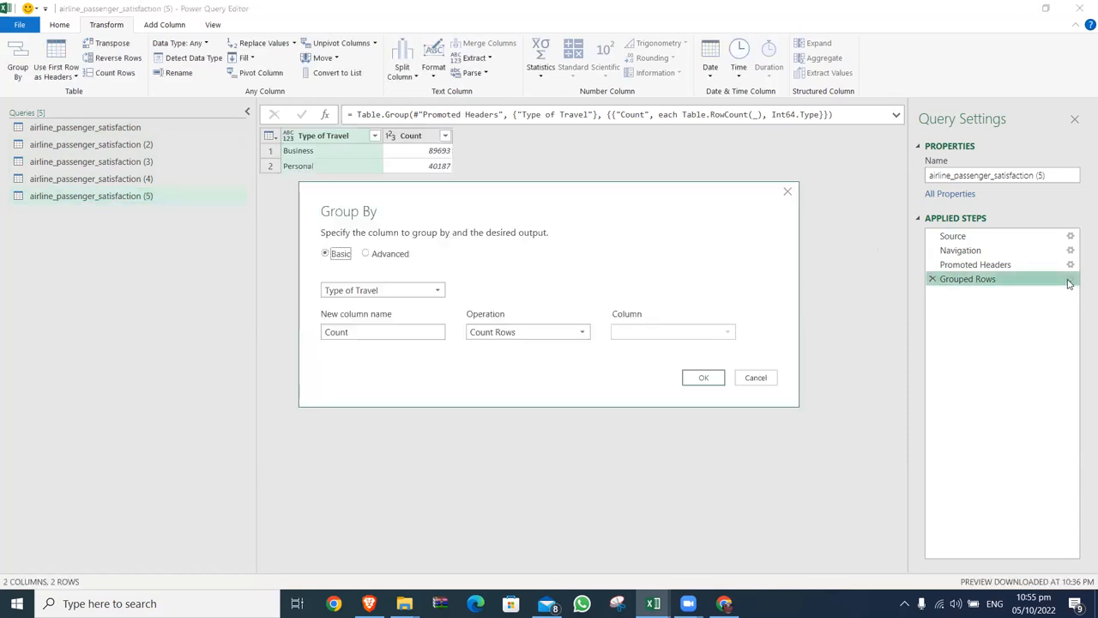
{"action": "left_click", "coordinate": [423, 292]}
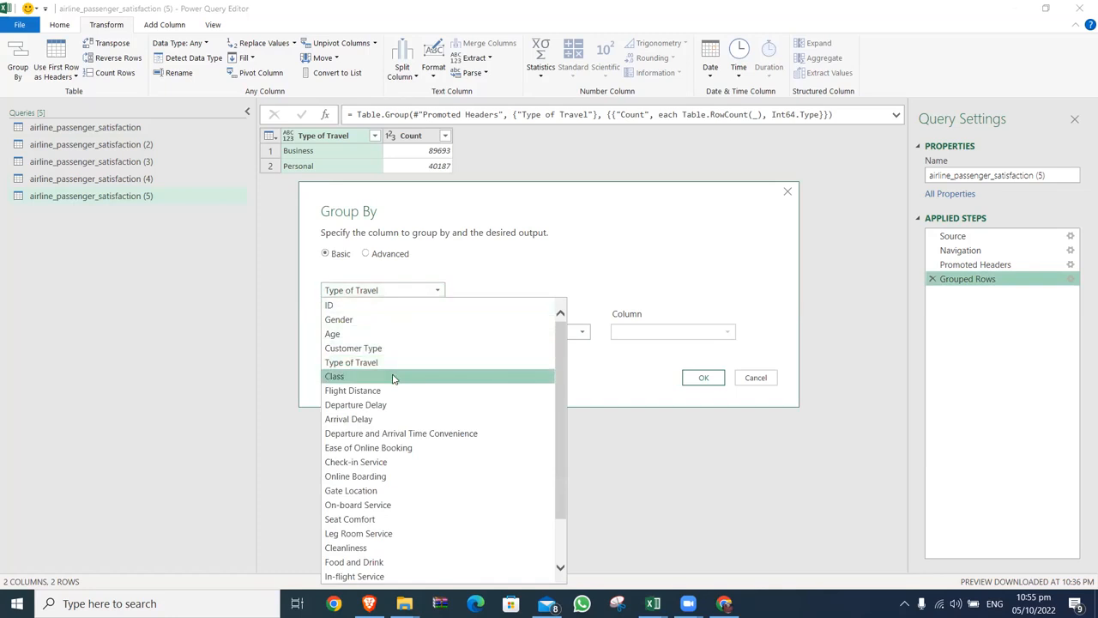
{"action": "left_click", "coordinate": [394, 375]}
{"action": "left_click", "coordinate": [717, 377]}
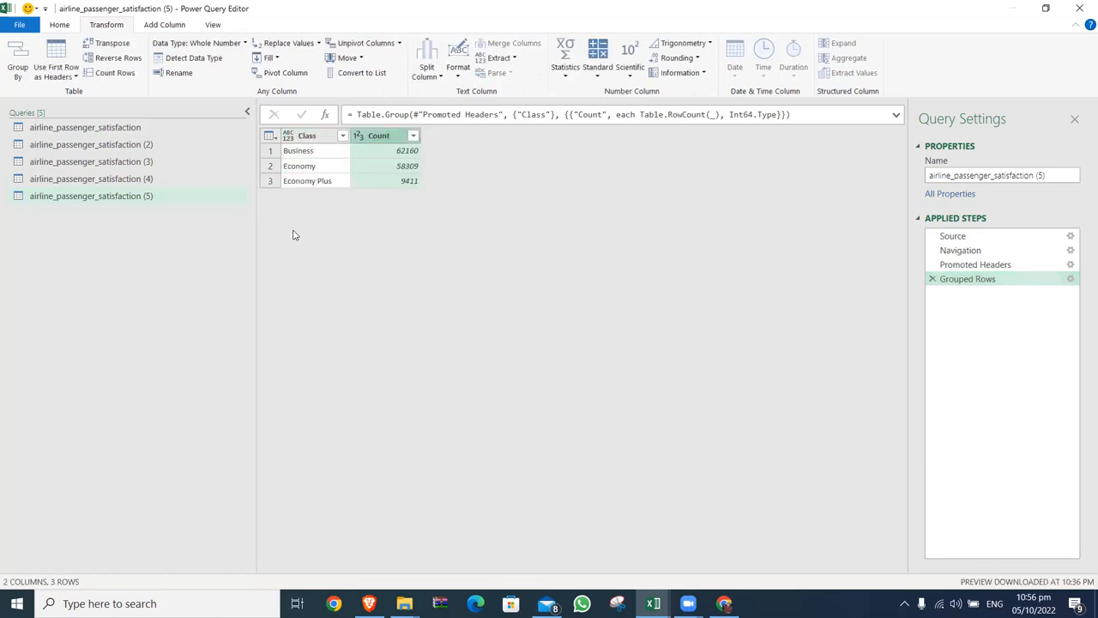
- Duplicate the airline_passenger_satisfaction (5) query and change the copy's Grouped Rows step to group by Satisfaction
{"action": "right_click", "coordinate": [143, 197]}
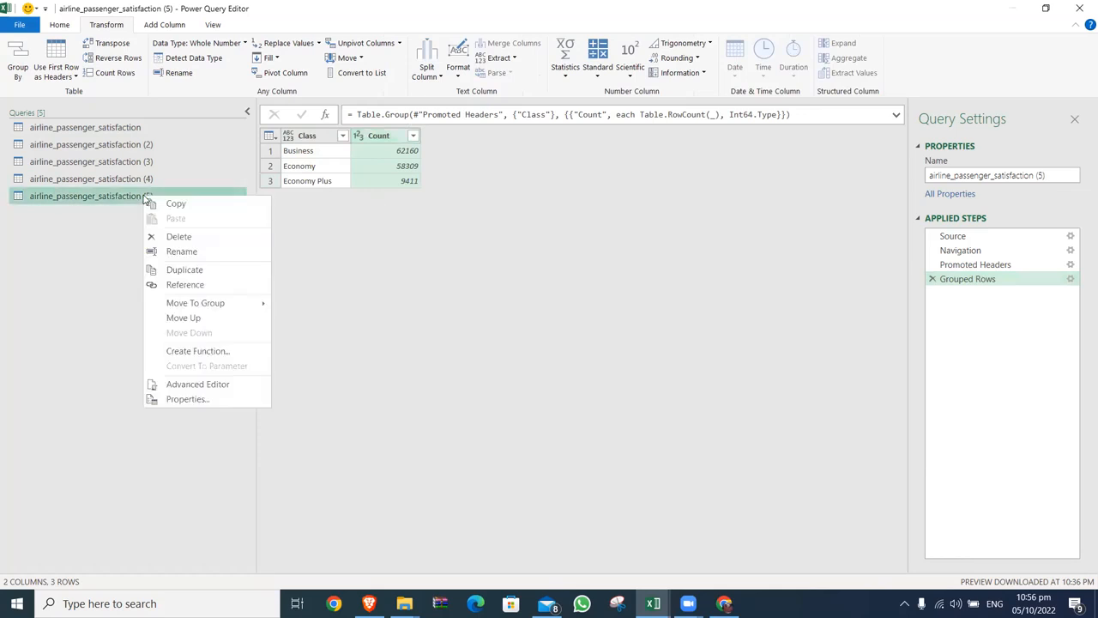
{"action": "left_click", "coordinate": [183, 267]}
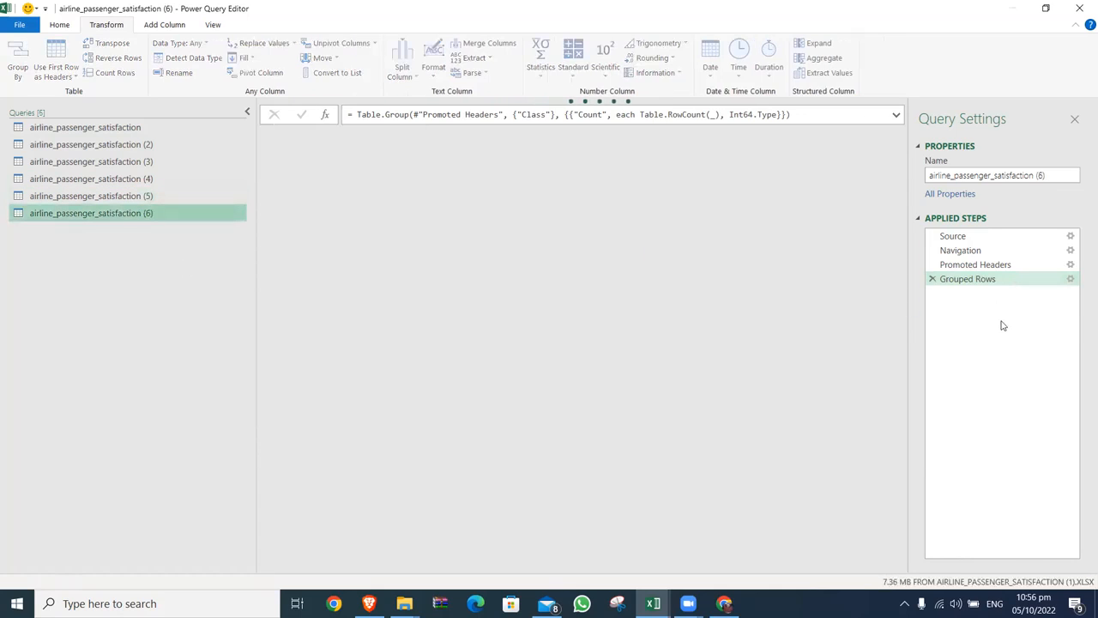
{"action": "left_click", "coordinate": [1070, 279]}
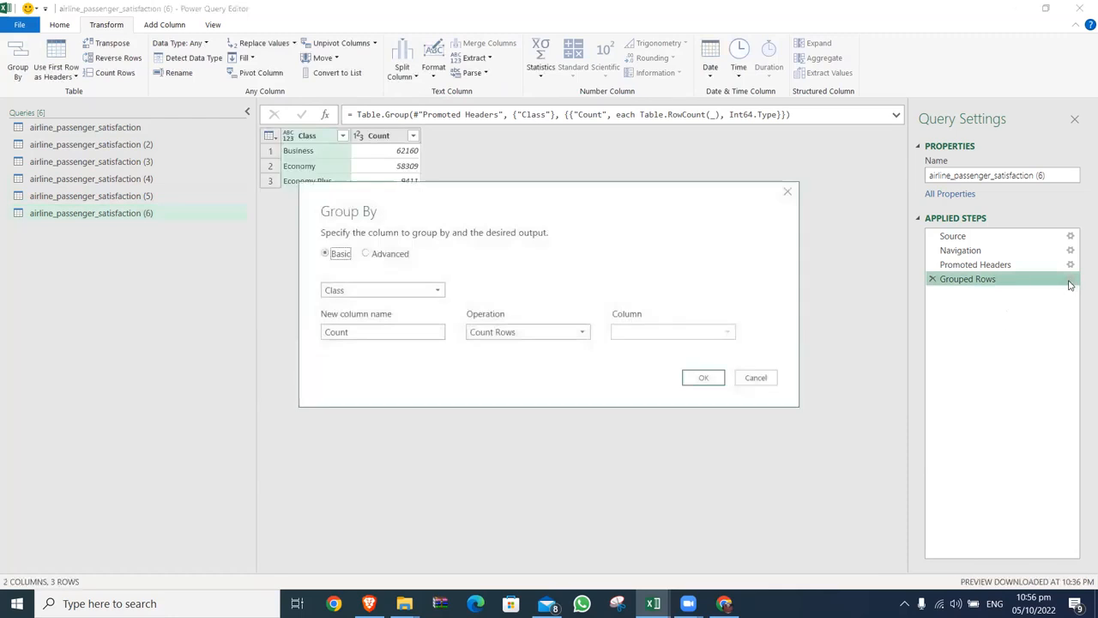
{"action": "left_click", "coordinate": [432, 292]}
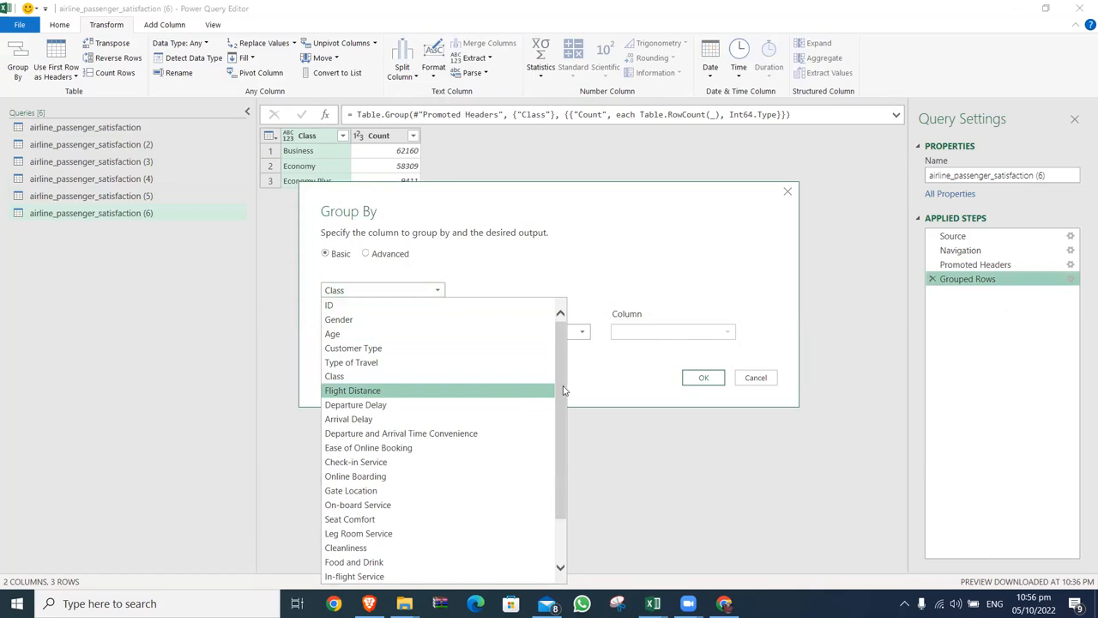
{"action": "scroll", "coordinate": [562, 389], "scroll_direction": "down", "scroll_amount": 2}
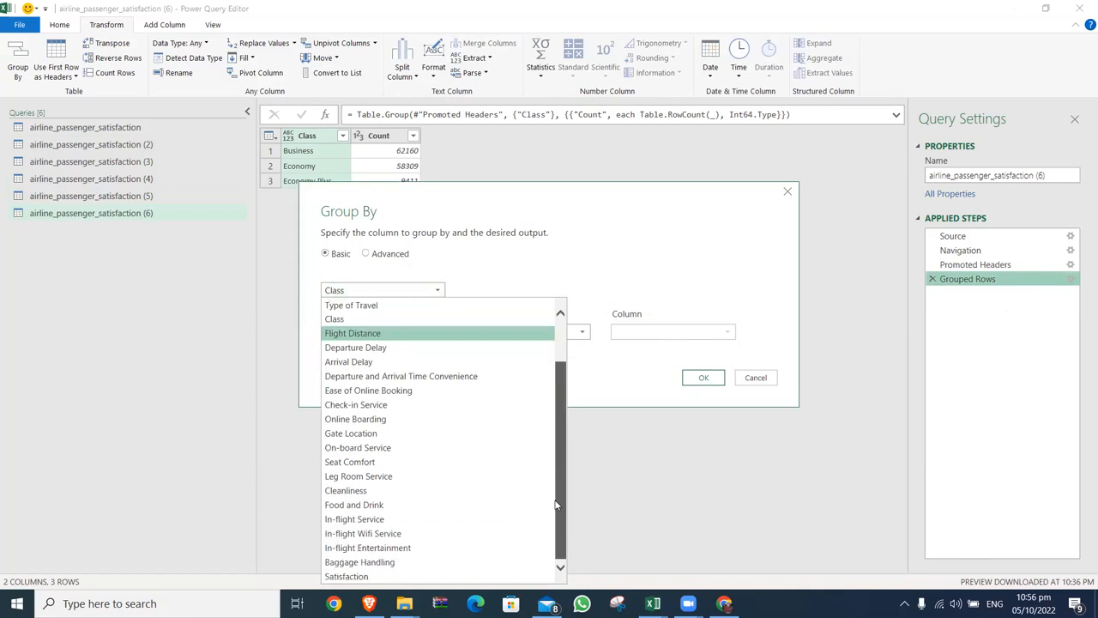
{"action": "left_click", "coordinate": [412, 576]}
{"action": "left_click", "coordinate": [703, 379]}
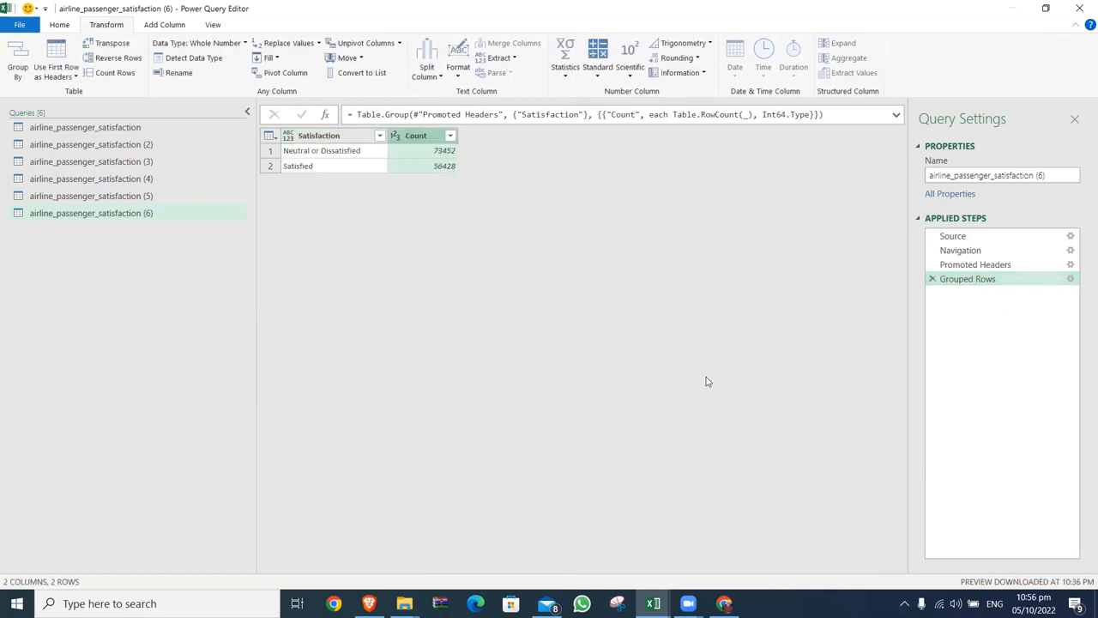
- Close the query editor and load the new queries as tables on new worksheets, adding the data to the Data Model
{"action": "left_click", "coordinate": [59, 24]}
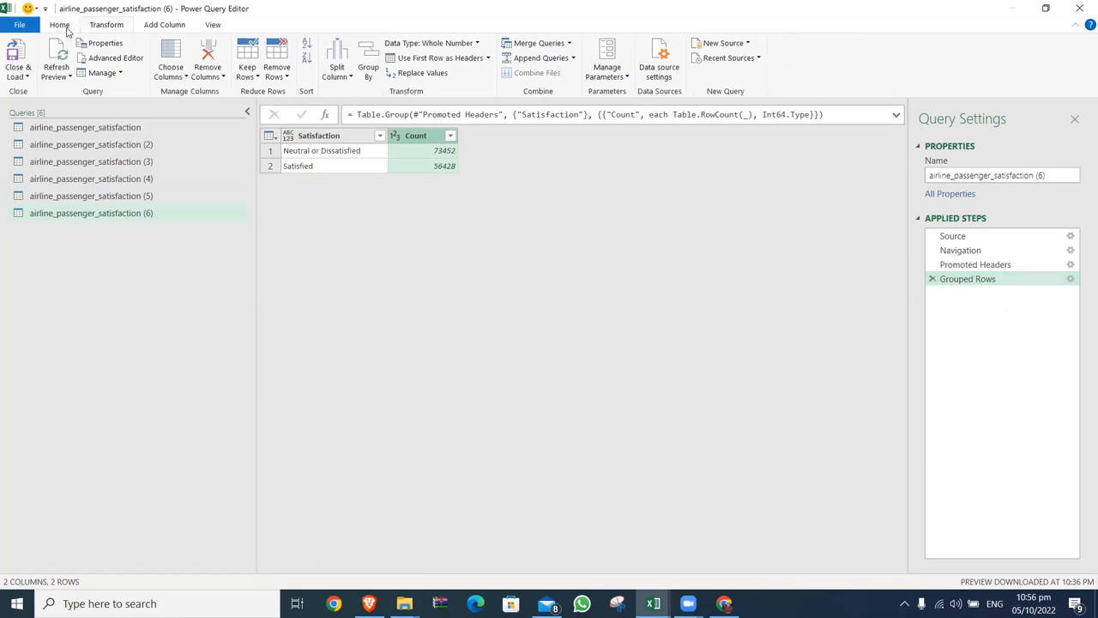
{"action": "left_click", "coordinate": [26, 74]}
{"action": "left_click", "coordinate": [48, 106]}
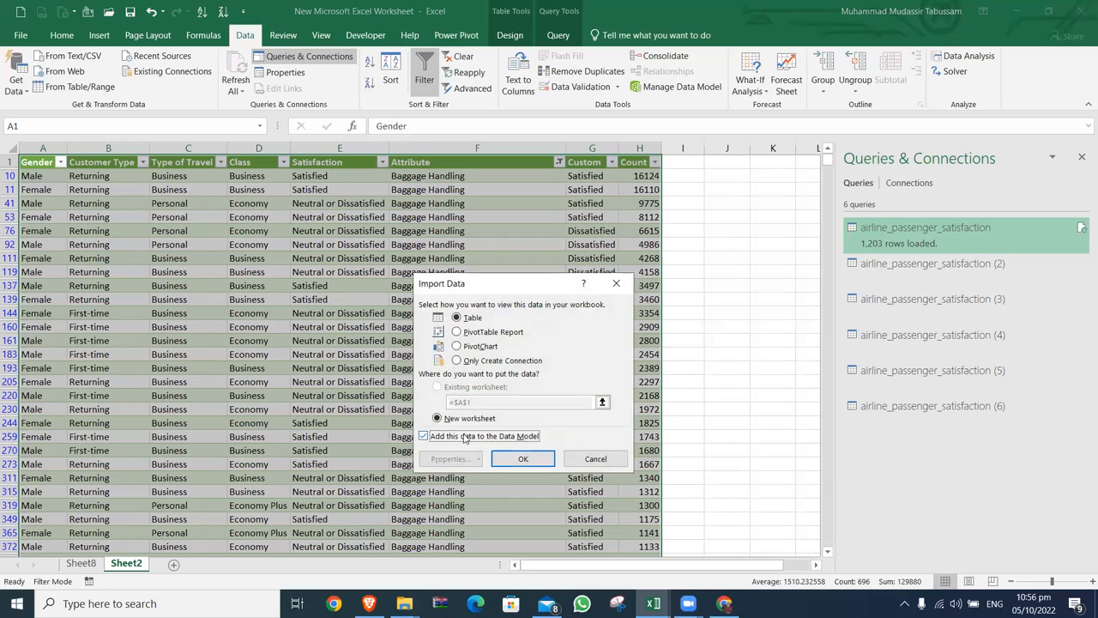
{"action": "left_click", "coordinate": [522, 457]}
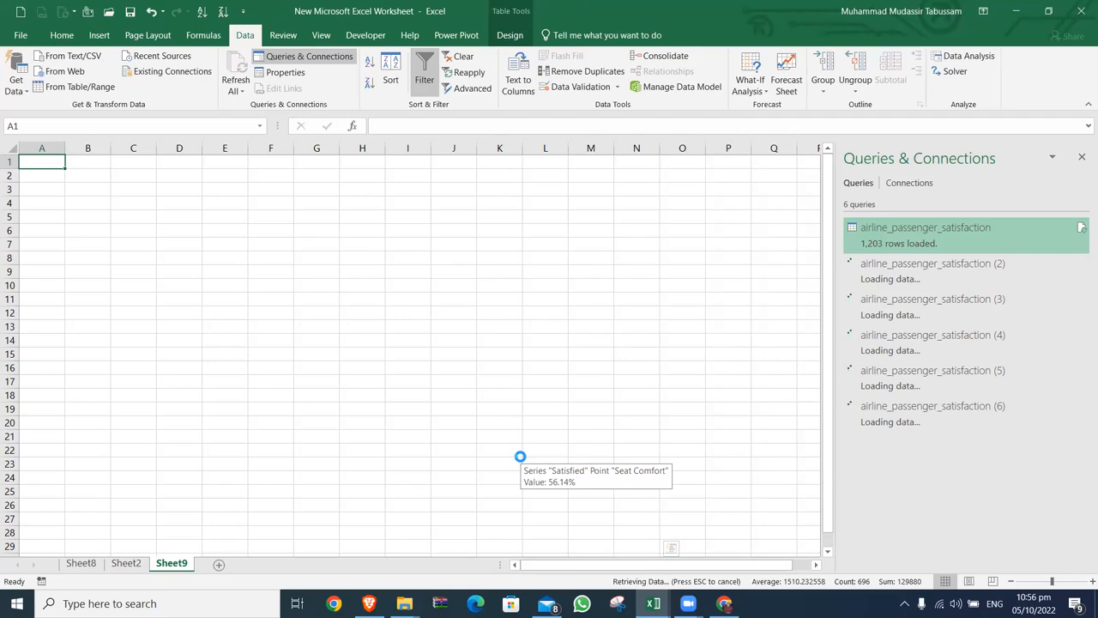
{"action": "left_click", "coordinate": [688, 603]}
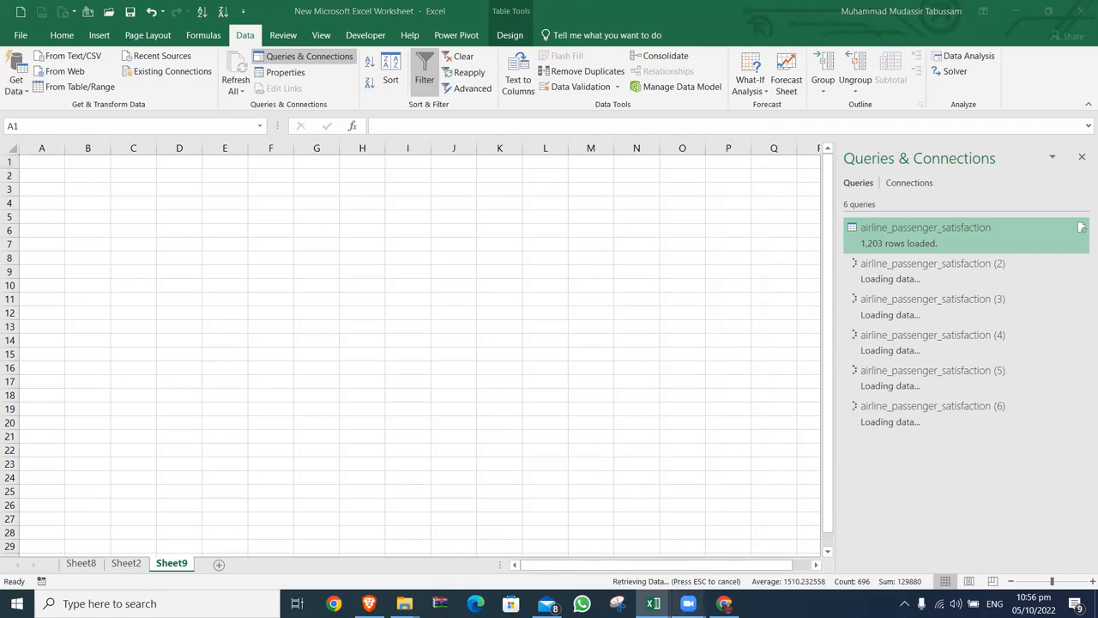
{"action": "left_click", "coordinate": [696, 536]}
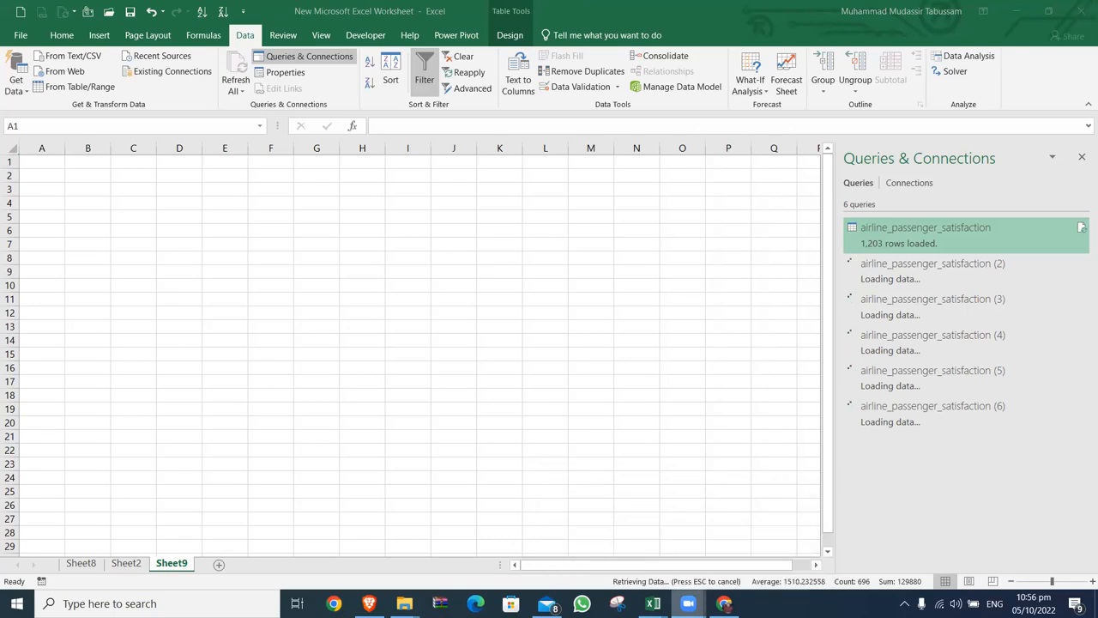
{"action": "mouse_move", "coordinate": [688, 603]}
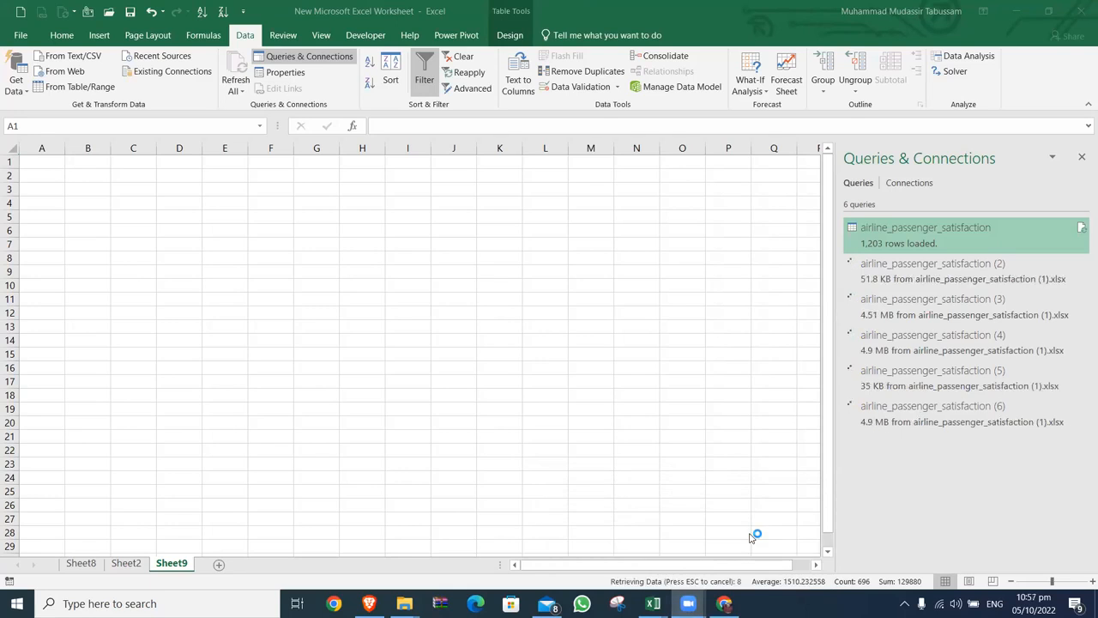
{"action": "left_click", "coordinate": [701, 24]}
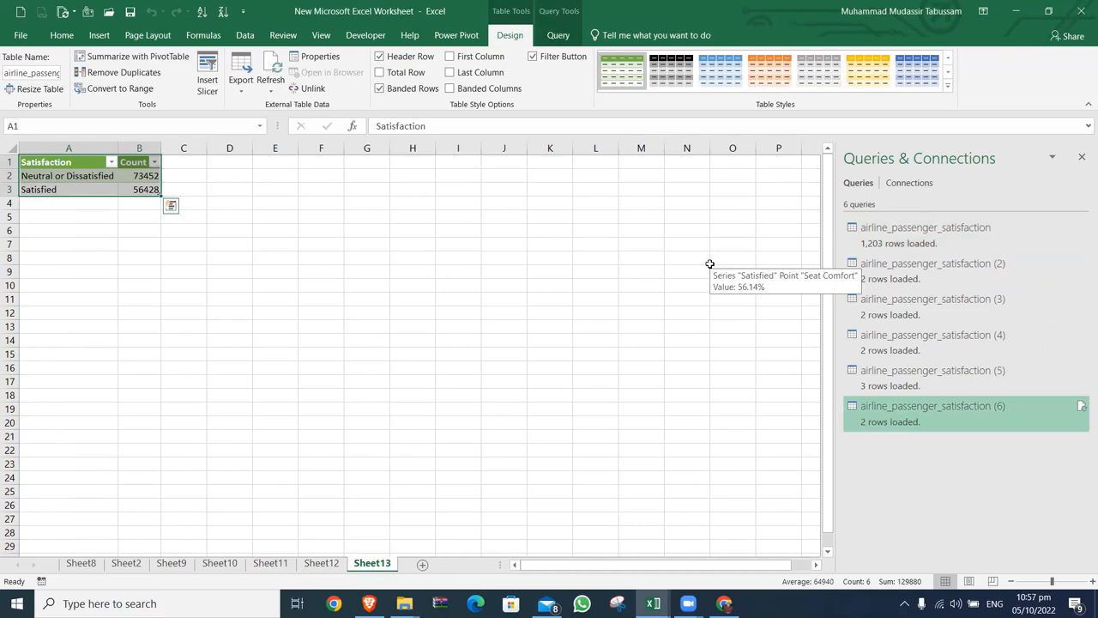
- Add a sum of the Count column in B4 beneath the Gender table on Sheet9
{"action": "left_click", "coordinate": [292, 423]}
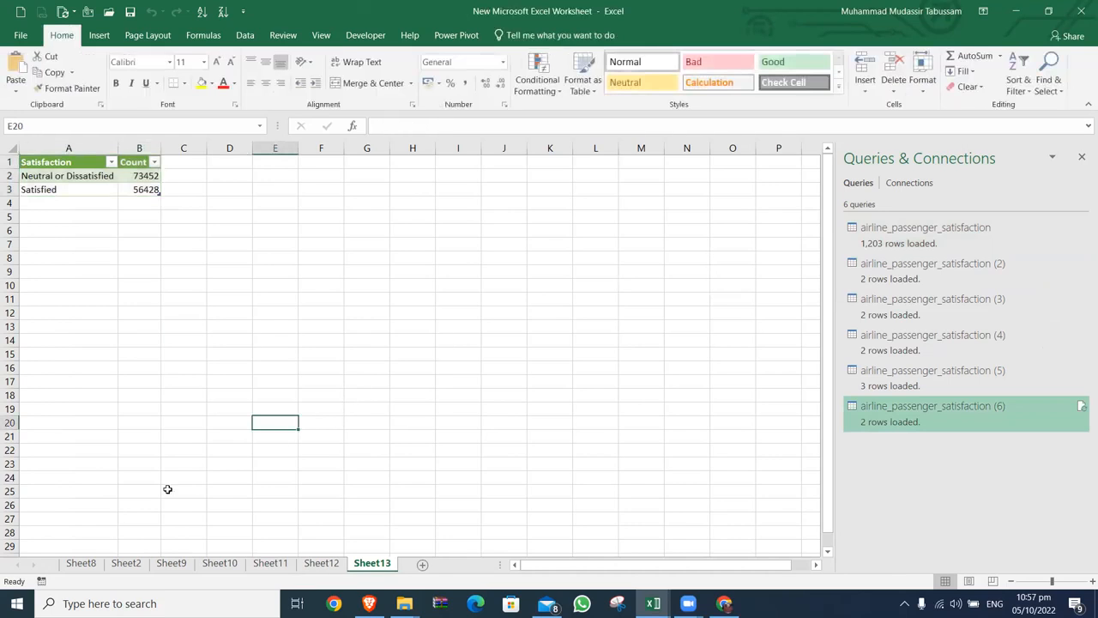
{"action": "left_click", "coordinate": [92, 563]}
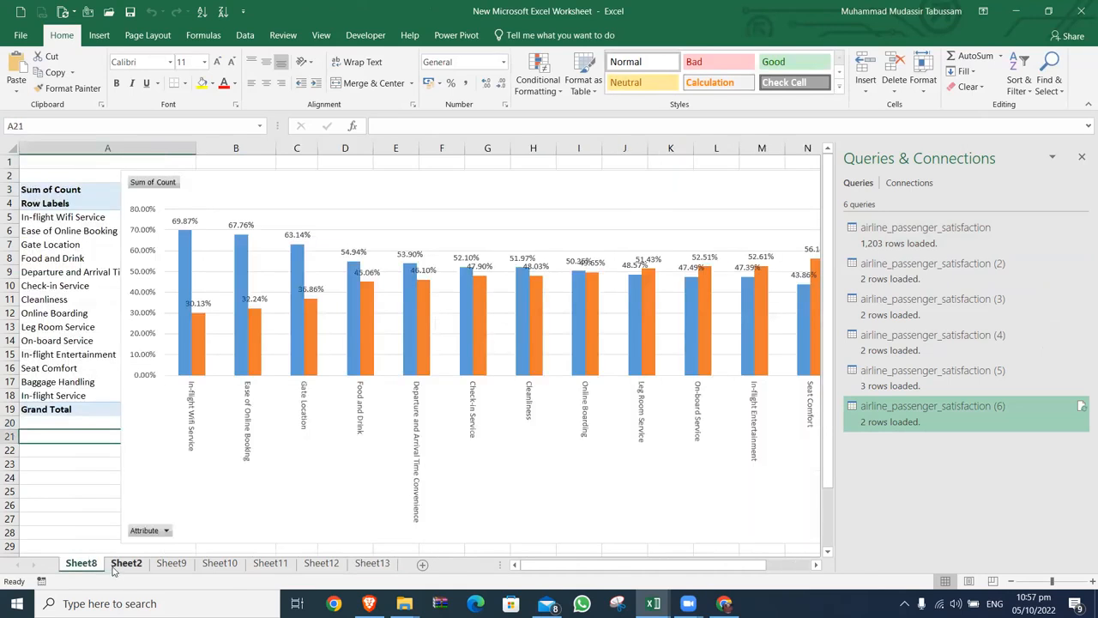
{"action": "left_click", "coordinate": [120, 565]}
{"action": "left_click", "coordinate": [172, 564]}
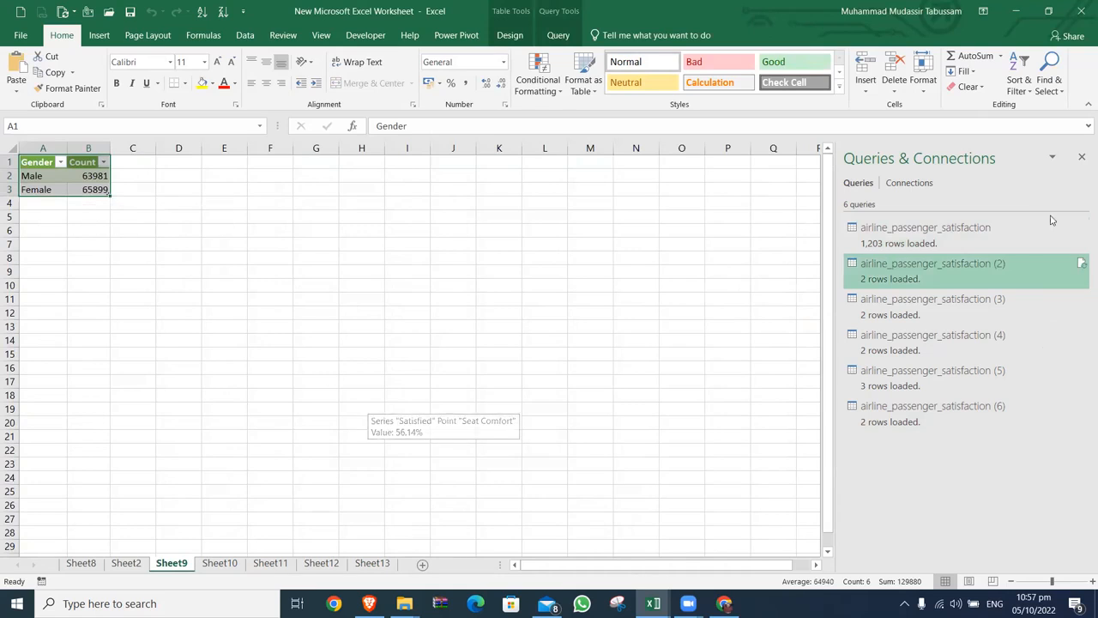
{"action": "mouse_move", "coordinate": [1000, 271]}
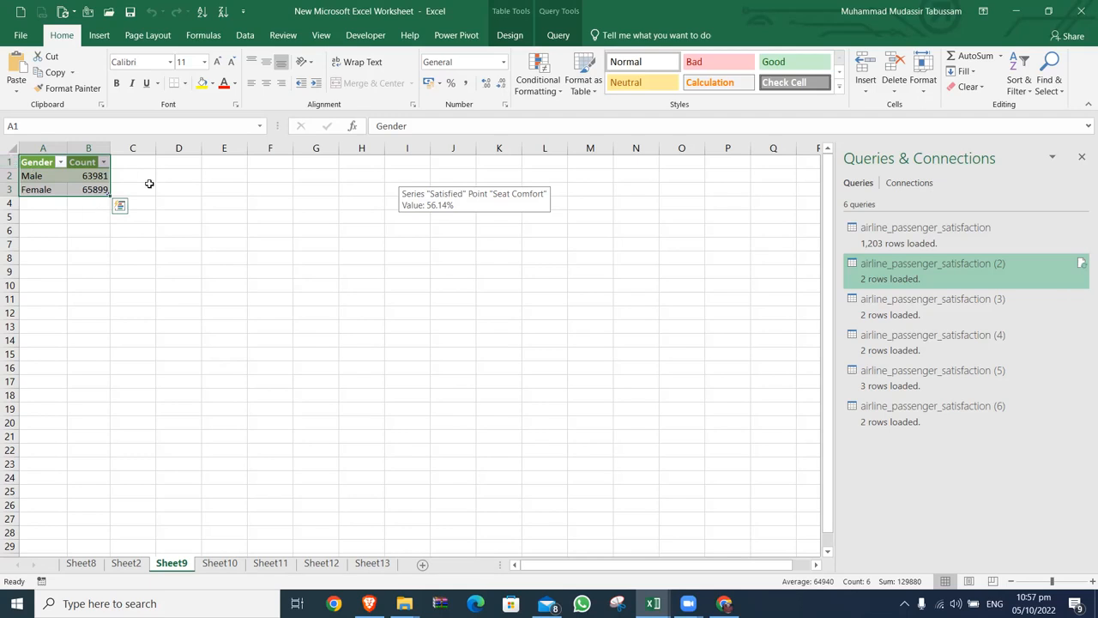
{"action": "left_click", "coordinate": [94, 203]}
{"action": "key", "text": "alt+equal"}
{"action": "key", "text": "Return"}
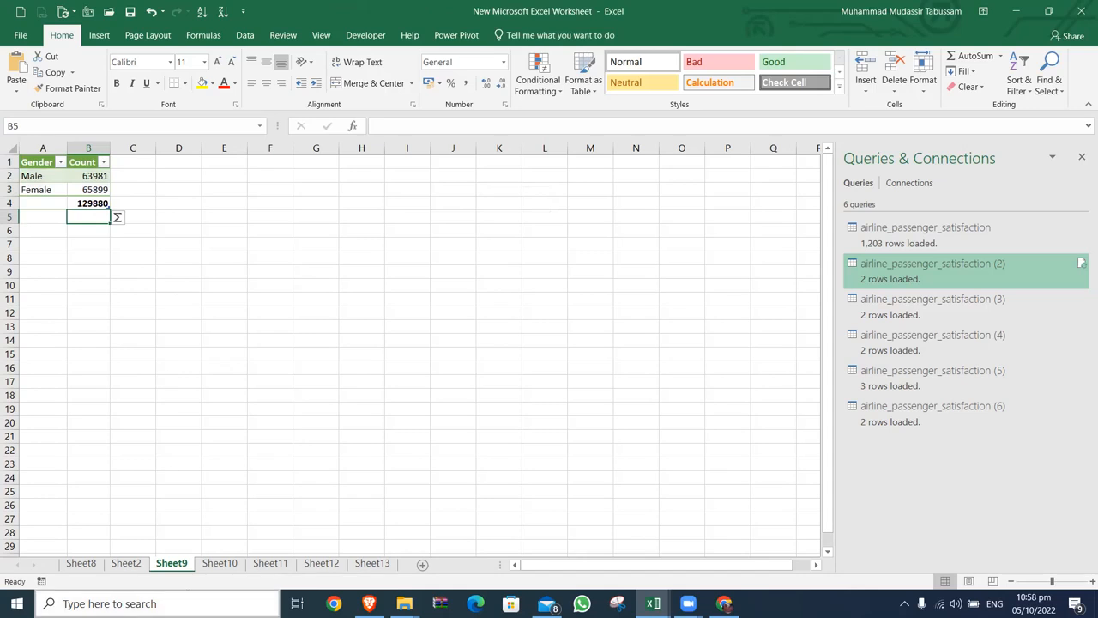
- Add a sum of the Count column in B4 beneath the Customer Type table on Sheet10
{"action": "left_click", "coordinate": [221, 563]}
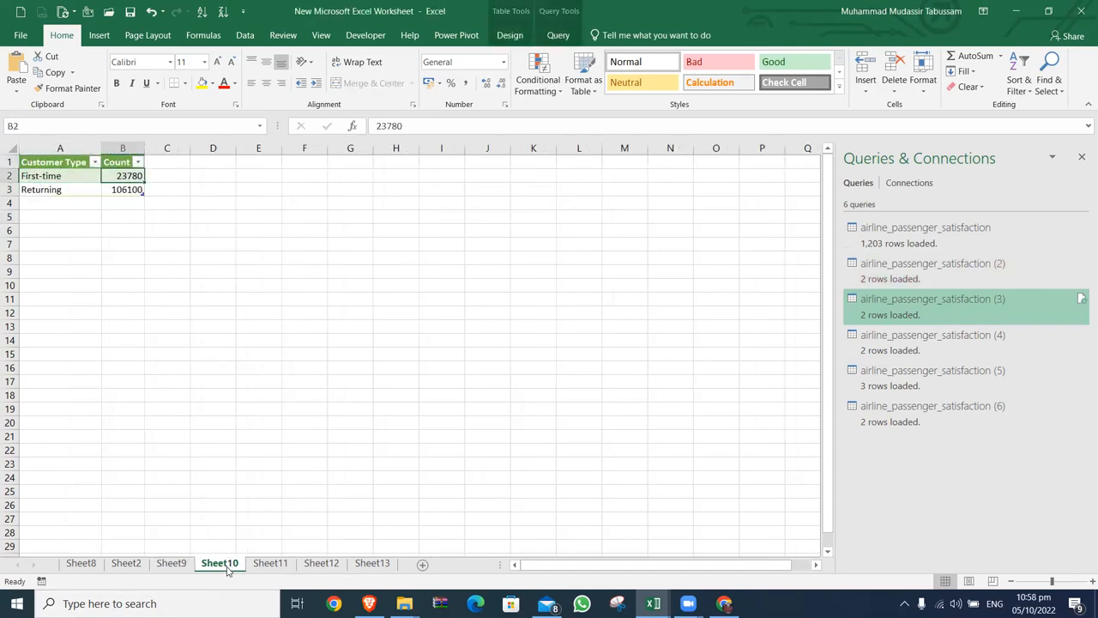
{"action": "key", "text": "Down"}
{"action": "key", "text": "Down"}
{"action": "key", "text": "alt+equal"}
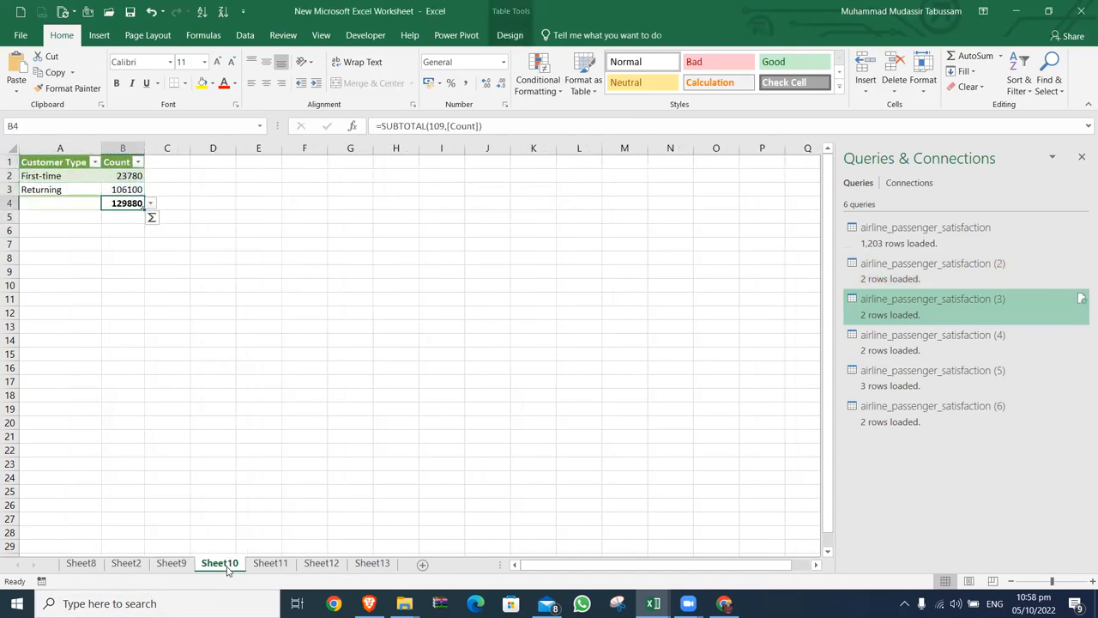
- Add a sum of the Count column in B4 beneath the Type of Travel table on Sheet11
{"action": "key", "text": "ctrl+Page_Down"}
{"action": "key", "text": "Down"}
{"action": "key", "text": "Down"}
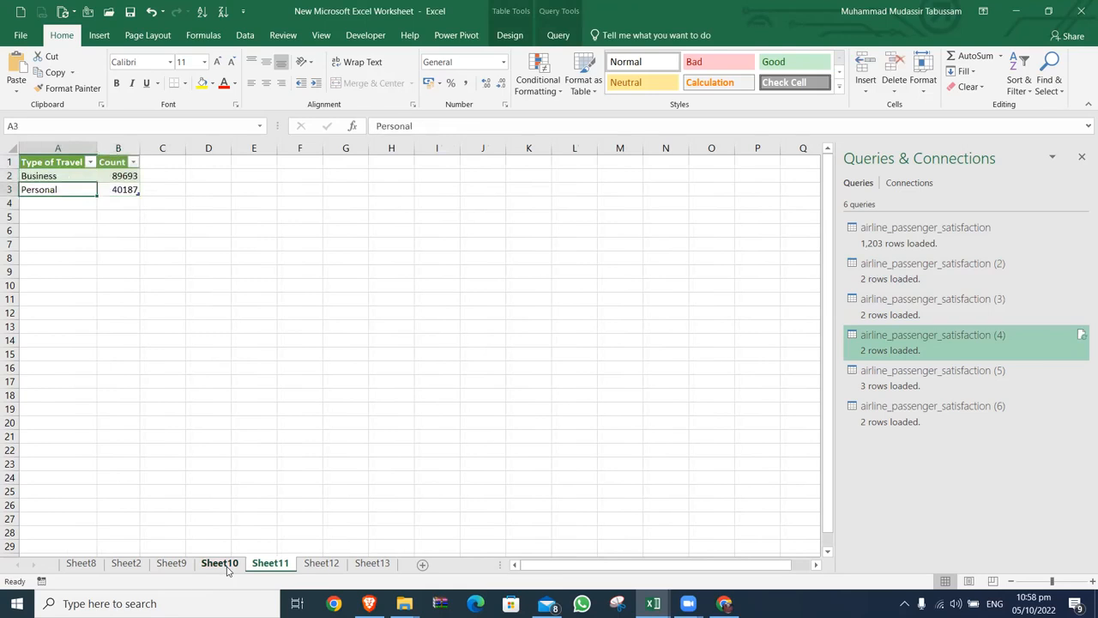
{"action": "key", "text": "Right"}
{"action": "key", "text": "Down"}
{"action": "key", "text": "alt+equal"}
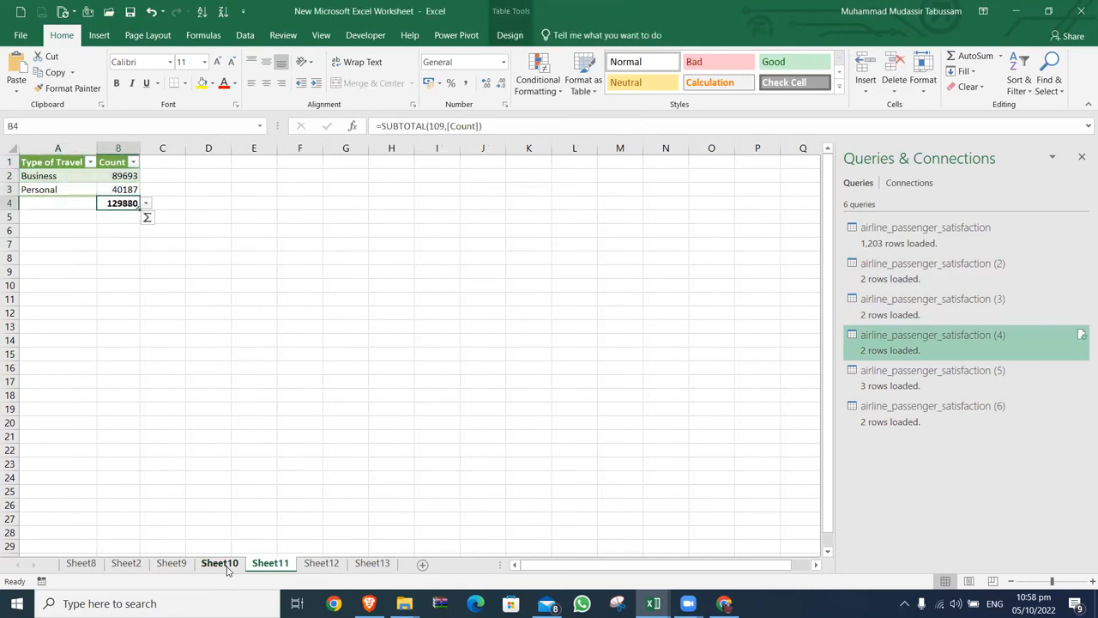
- Add a sum of the Count column in B5 beneath the Class table on Sheet12
{"action": "key", "text": "ctrl+Page_Down"}
{"action": "key", "text": "Down"}
{"action": "key", "text": "Down"}
{"action": "key", "text": "Down"}
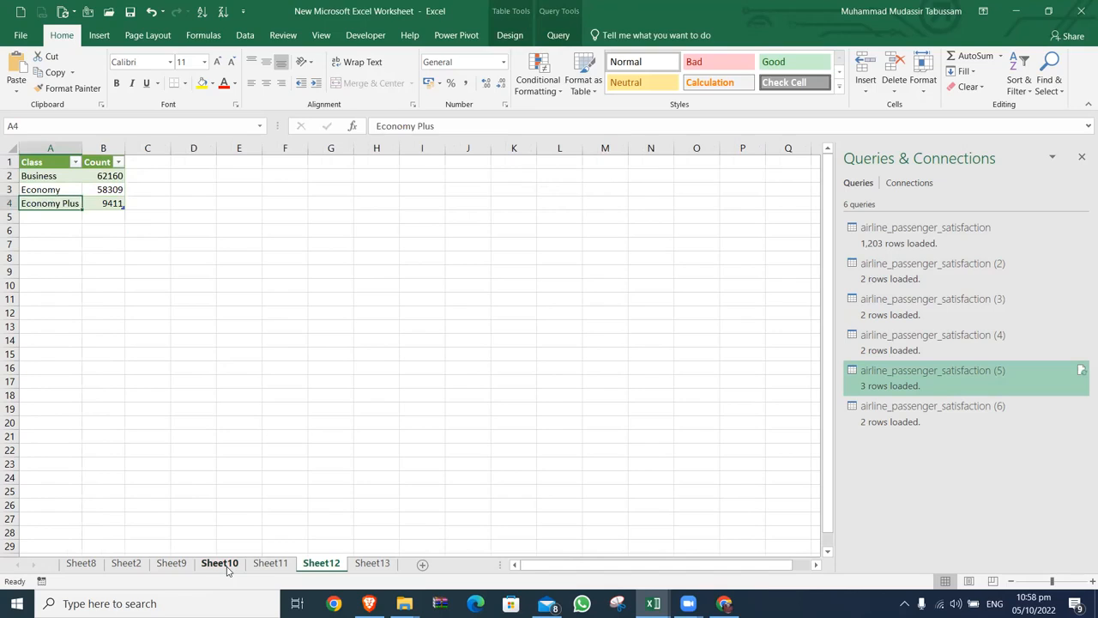
{"action": "key", "text": "Right"}
{"action": "key", "text": "Down"}
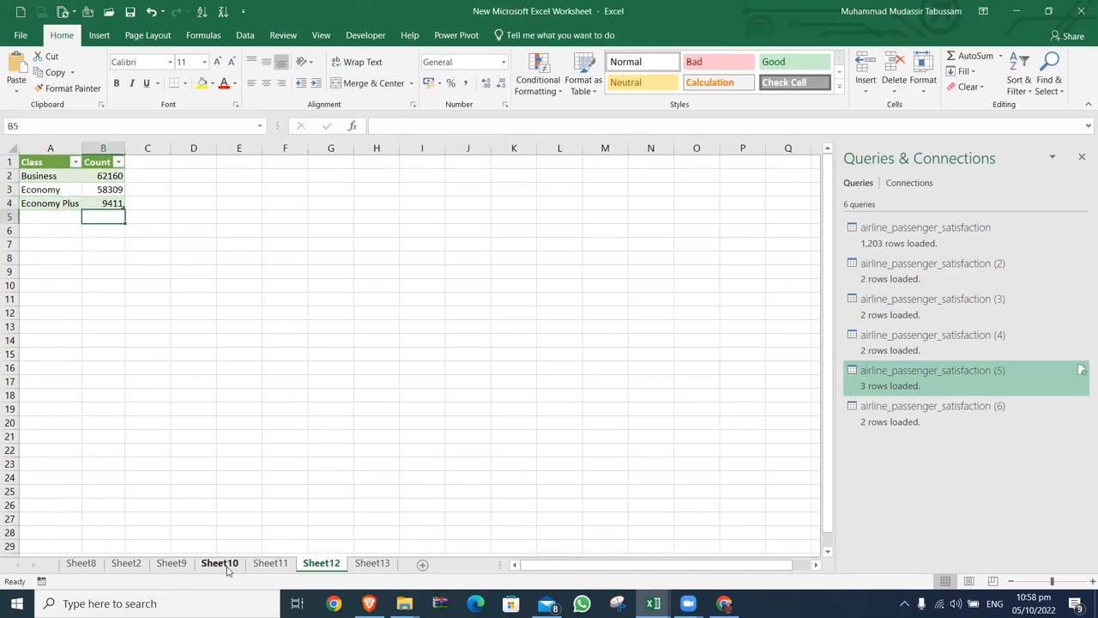
{"action": "key", "text": "alt+equal"}
{"action": "key", "text": "Return"}
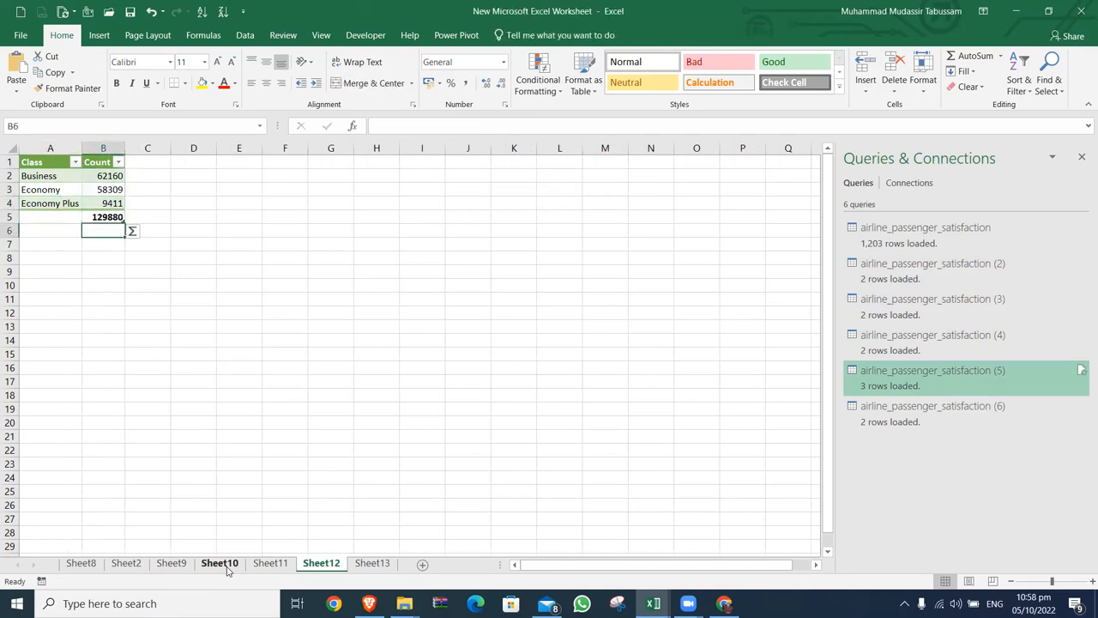
- Add a sum of the Count column in B4 beneath the Satisfaction table on Sheet13 and save the workbook
{"action": "key", "text": "ctrl+Page_Down"}
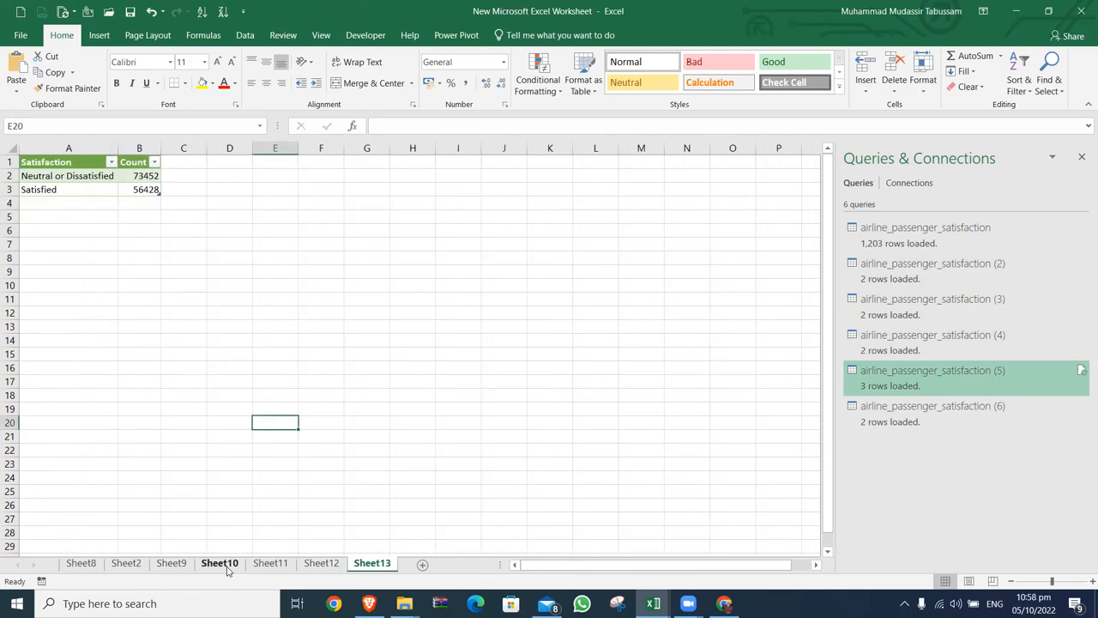
{"action": "key", "text": "ctrl+Up"}
{"action": "key", "text": "ctrl+Left"}
{"action": "key", "text": "ctrl+Down"}
{"action": "key", "text": "Down"}
{"action": "key", "text": "alt+equal"}
{"action": "key", "text": "Return"}
{"action": "key", "text": "ctrl+s"}
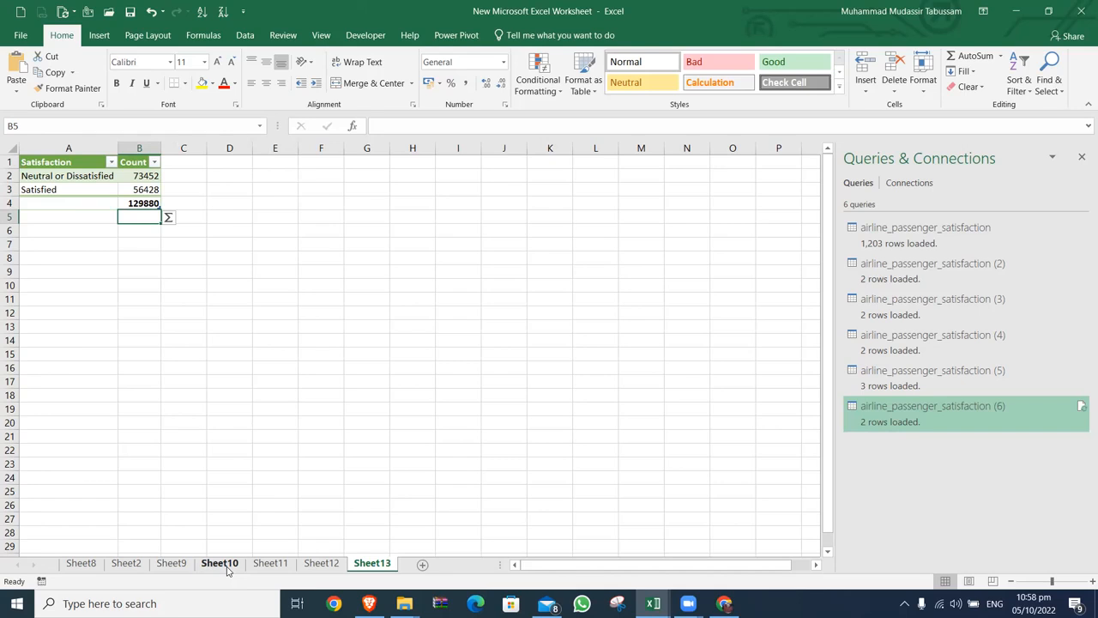
{"action": "right_click", "coordinate": [879, 273]}
{"action": "left_click", "coordinate": [932, 375]}
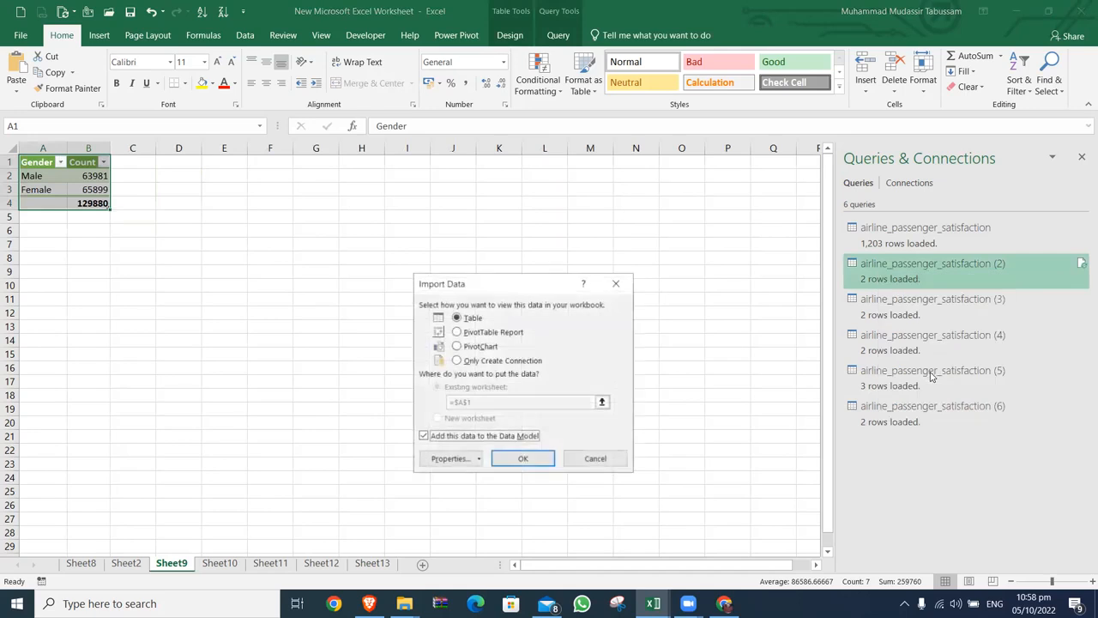
{"action": "left_click", "coordinate": [492, 346]}
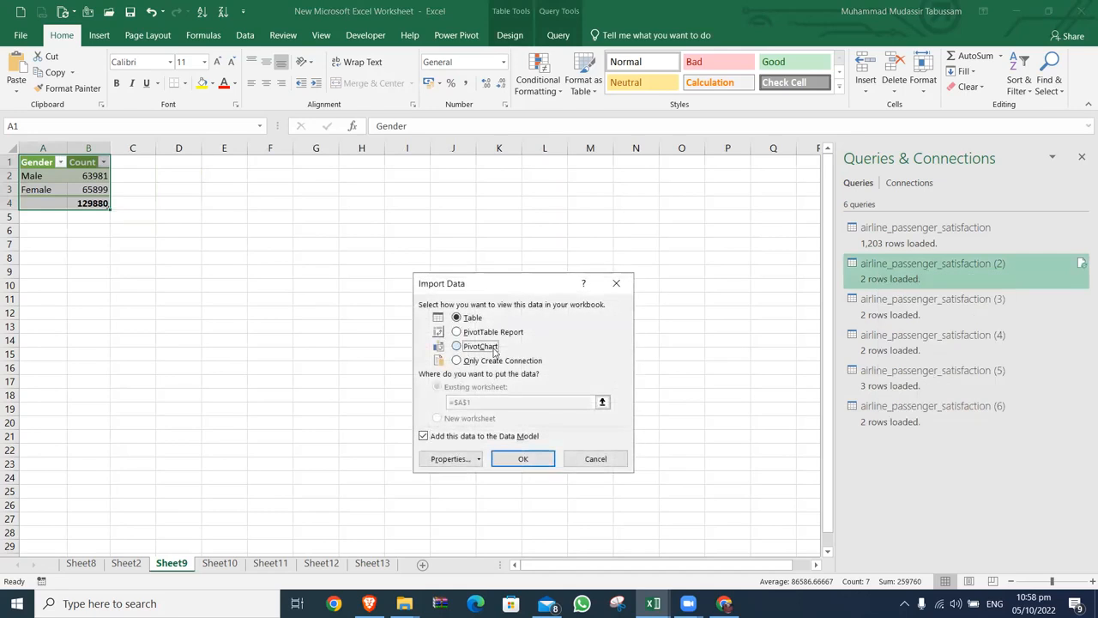
{"action": "left_click", "coordinate": [495, 335]}
{"action": "left_click", "coordinate": [475, 362]}
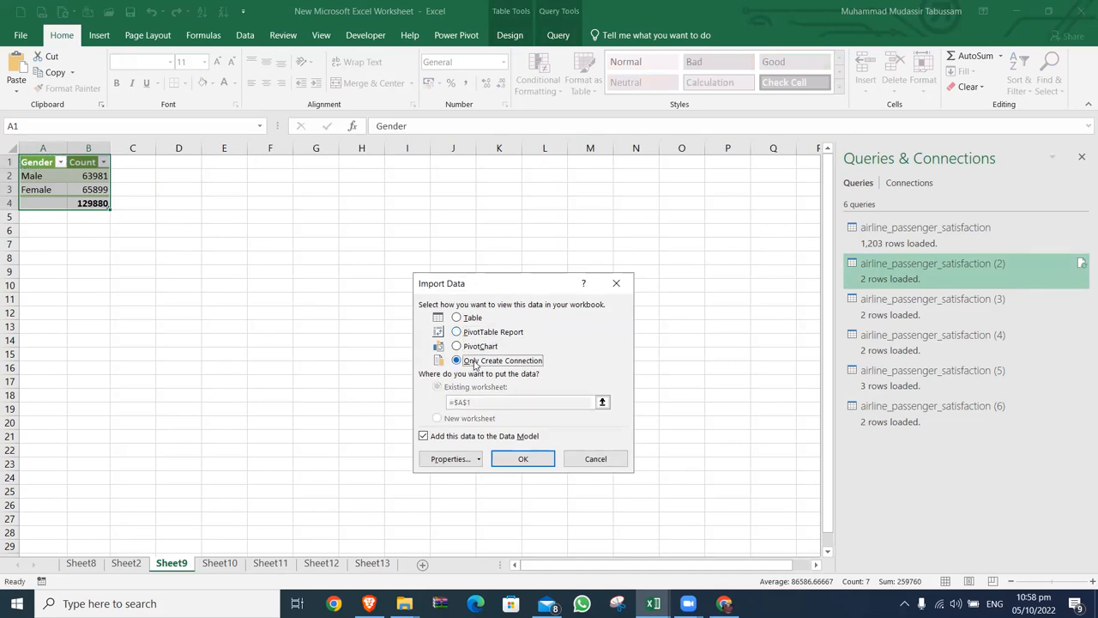
{"action": "left_click", "coordinate": [457, 317]}
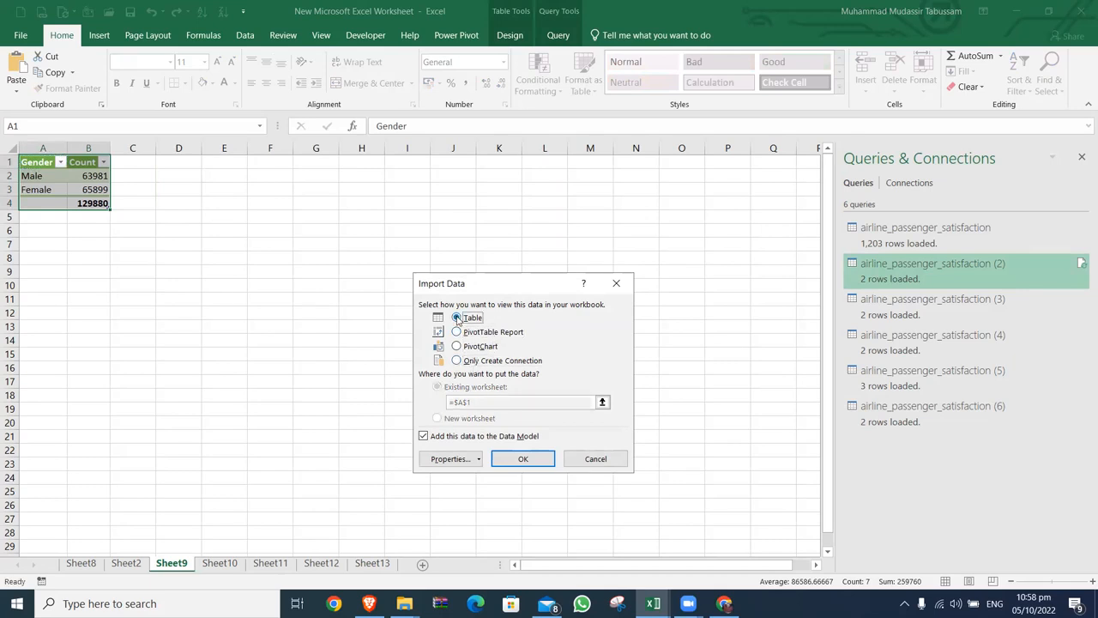
{"action": "left_click", "coordinate": [590, 460]}
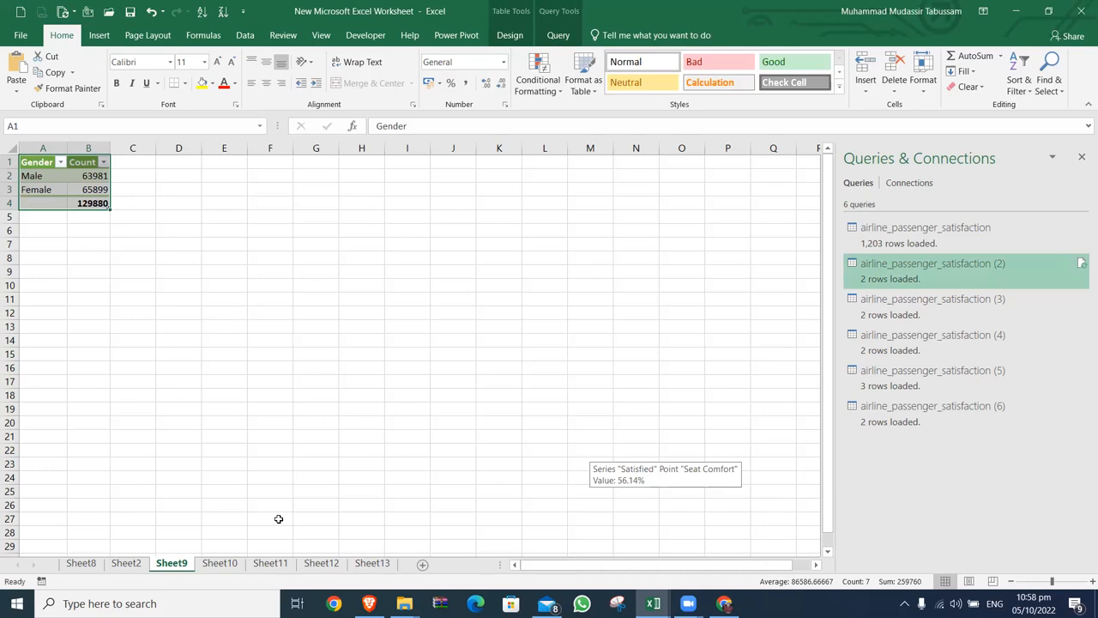
- Switch to the airline_passenger_satisfaction (1) workbook and go to cell A1 of the source data
{"action": "key", "text": "alt+Tab"}
{"action": "key", "text": "alt+Tab"}
{"action": "key", "text": "alt+Tab"}
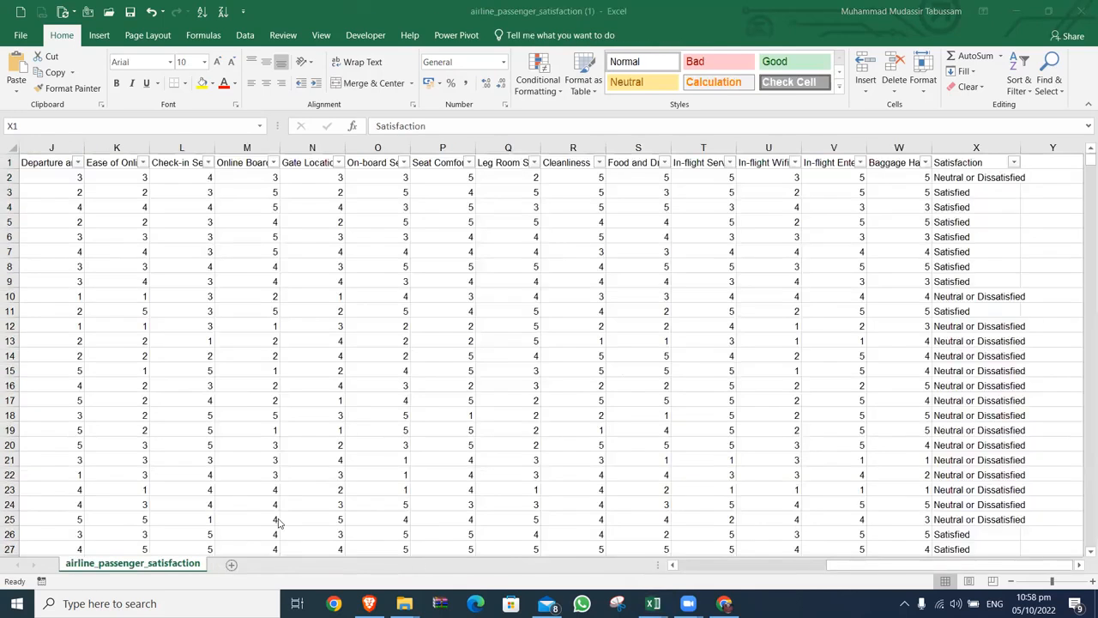
{"action": "key", "text": "Up"}
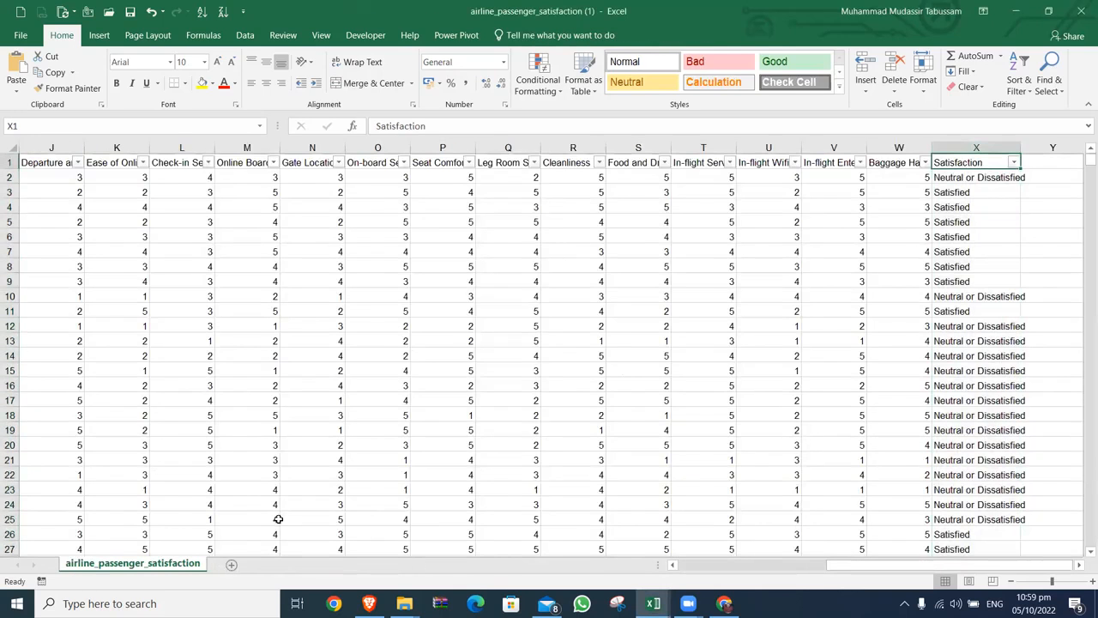
{"action": "key", "text": "ctrl+Left"}
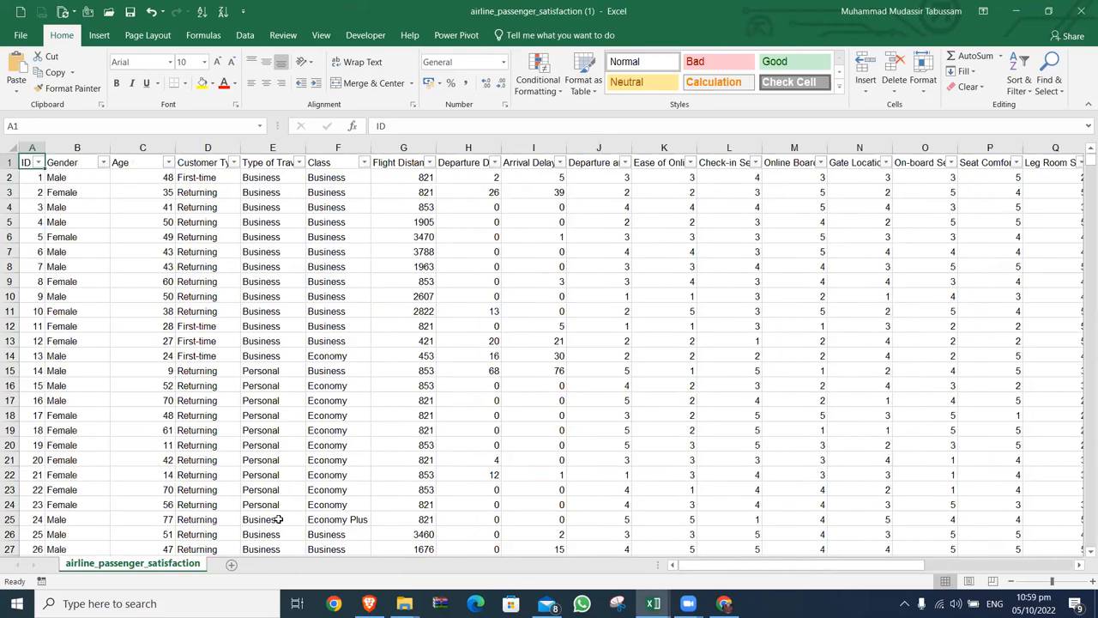
- Move rows 129736 to 129881 from the end of the source data to cell A1 of a new worksheet
{"action": "key", "text": "ctrl+Down"}
{"action": "key", "text": "Up"}
{"action": "key", "text": "Up"}
{"action": "key", "text": "Up"}
{"action": "key", "text": "Up"}
{"action": "key", "text": "Up"}
{"action": "key", "text": "Up"}
{"action": "key", "text": "Up"}
{"action": "key", "text": "Up"}
{"action": "key", "text": "Up"}
{"action": "key", "text": "Up"}
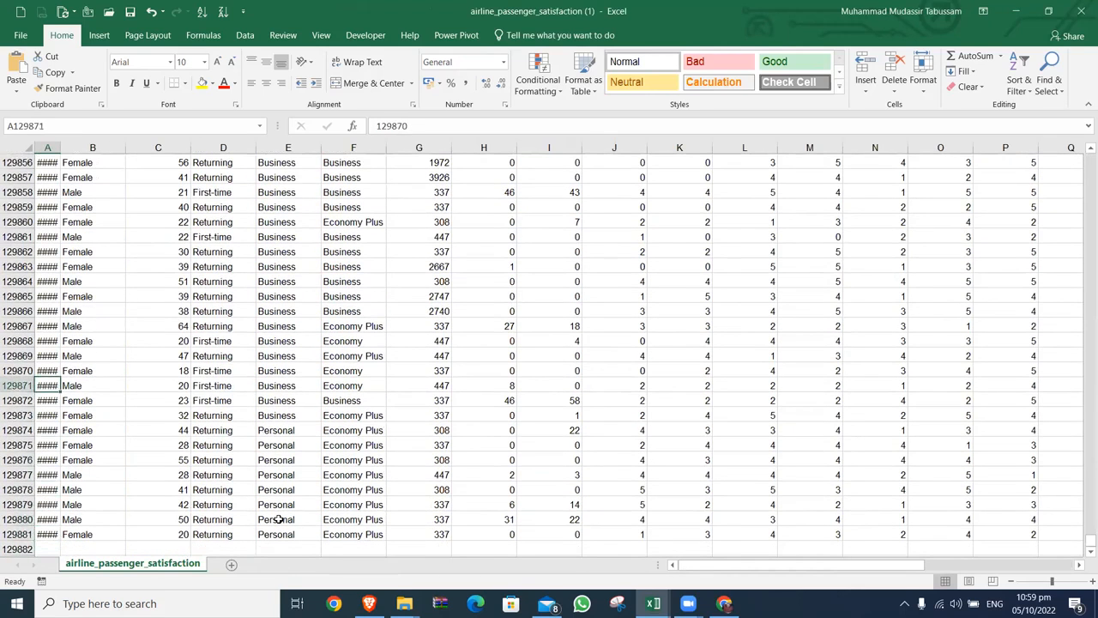
{"action": "key", "text": "Page_Up"}
{"action": "key", "text": "Page_Up"}
{"action": "key", "text": "Page_Up"}
{"action": "key", "text": "Page_Up"}
{"action": "key", "text": "Page_Up"}
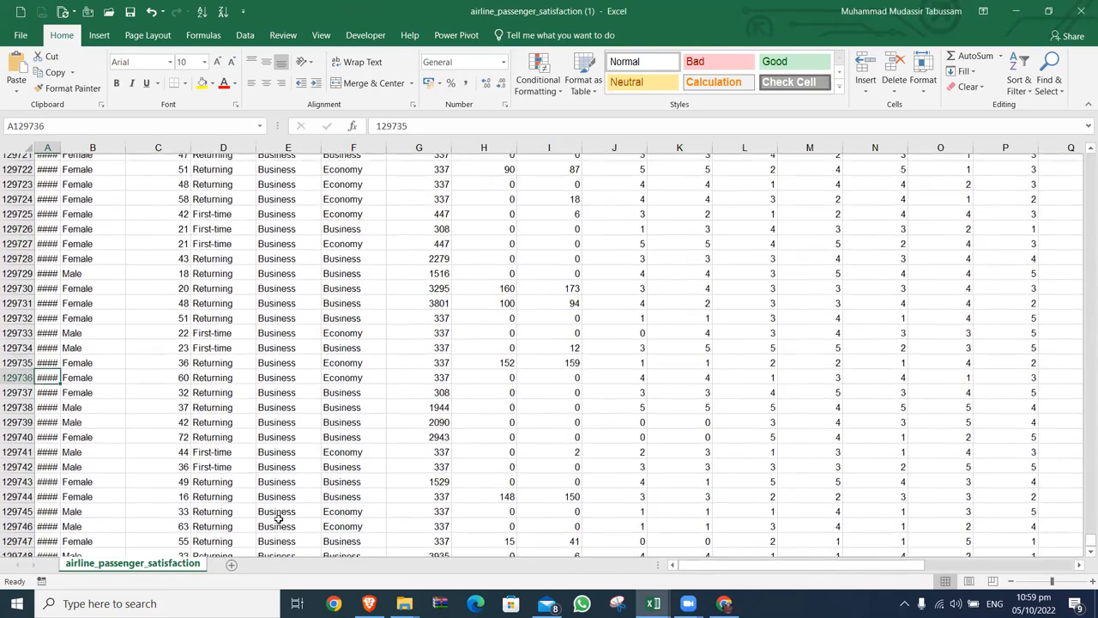
{"action": "key", "text": "shift+space"}
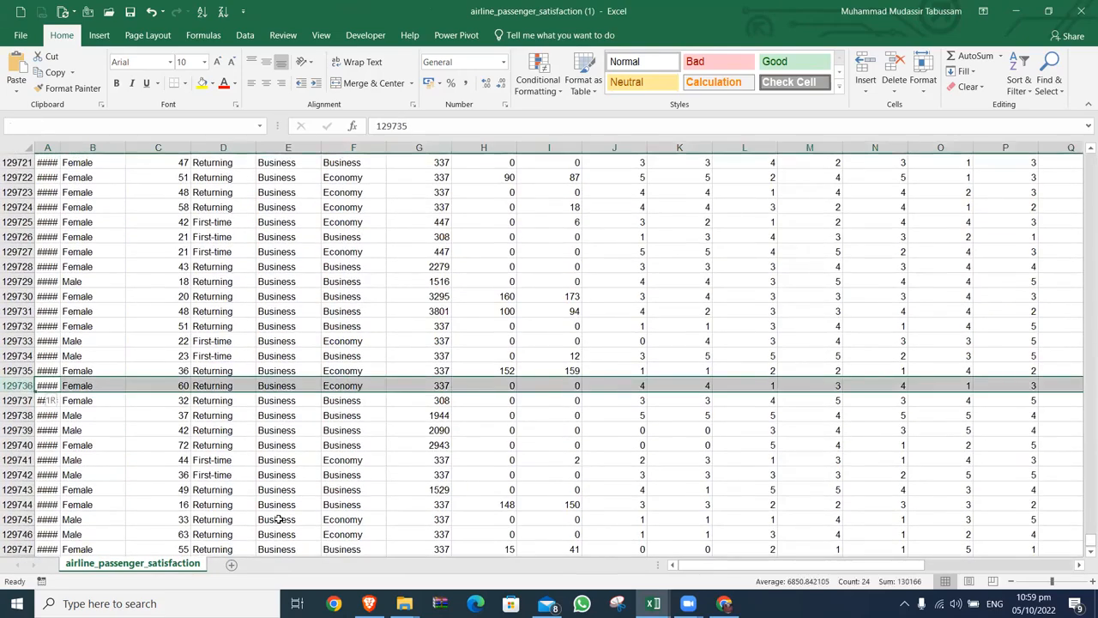
{"action": "key", "text": "ctrl+shift+Down"}
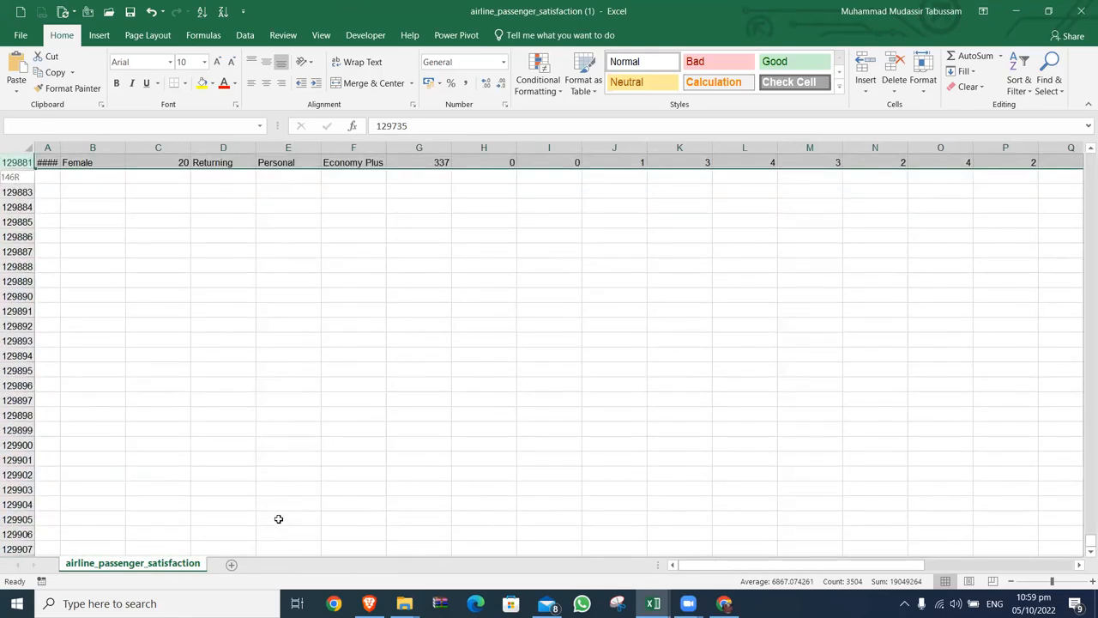
{"action": "key", "text": "ctrl+c"}
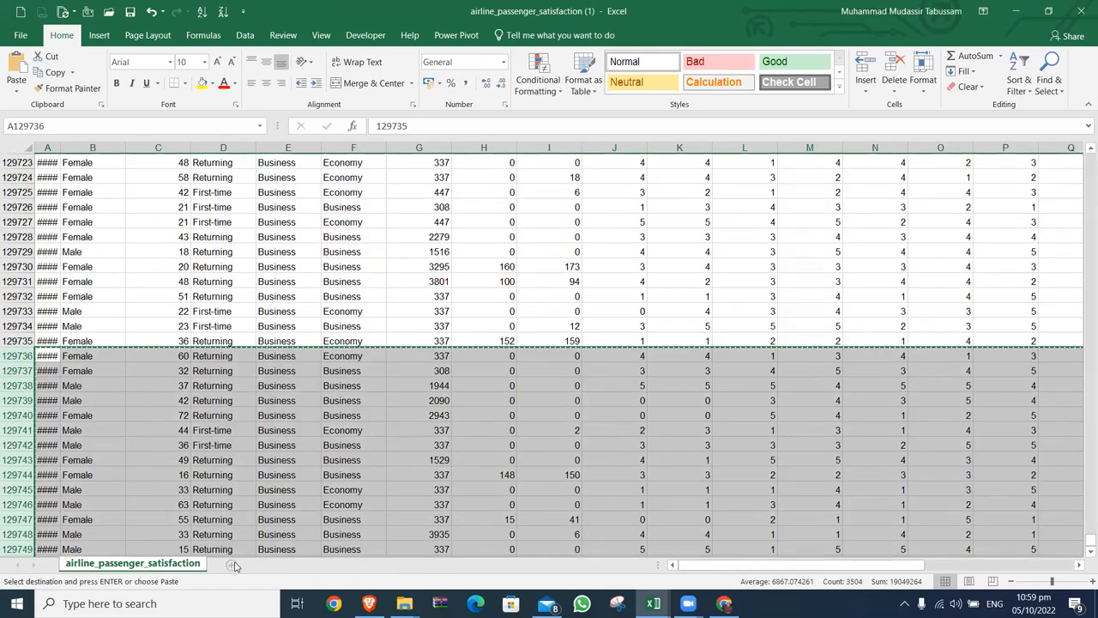
{"action": "left_click", "coordinate": [230, 563]}
{"action": "key", "text": "Return"}
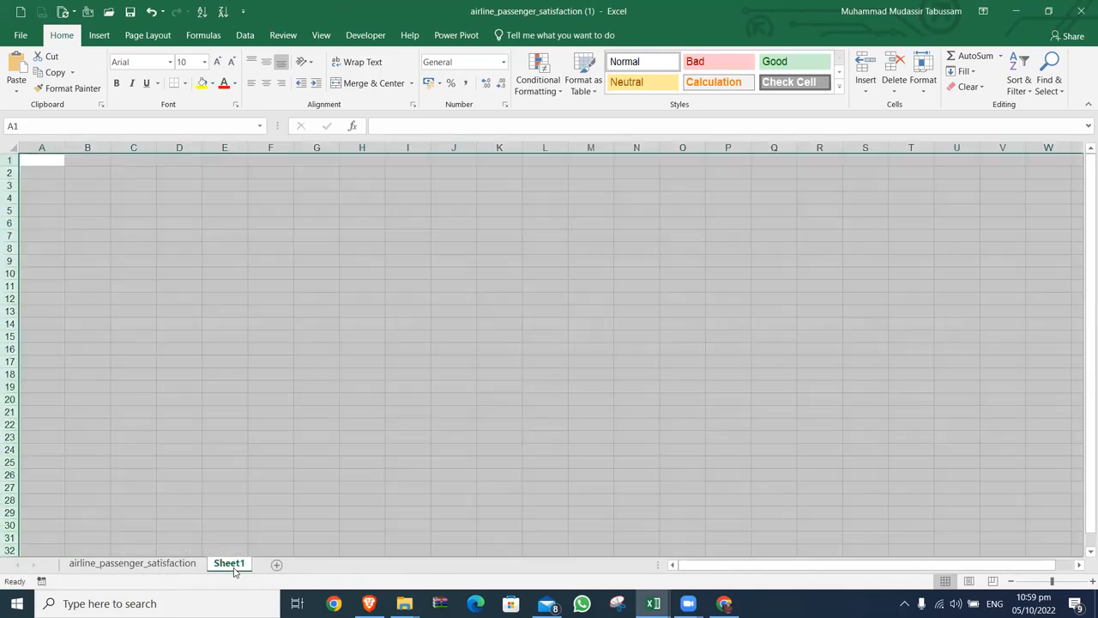
- Move source rows 127333 to 129735 onto Sheet1, placing them directly beneath the existing rows at A147
{"action": "key", "text": "ctrl+Page_Up"}
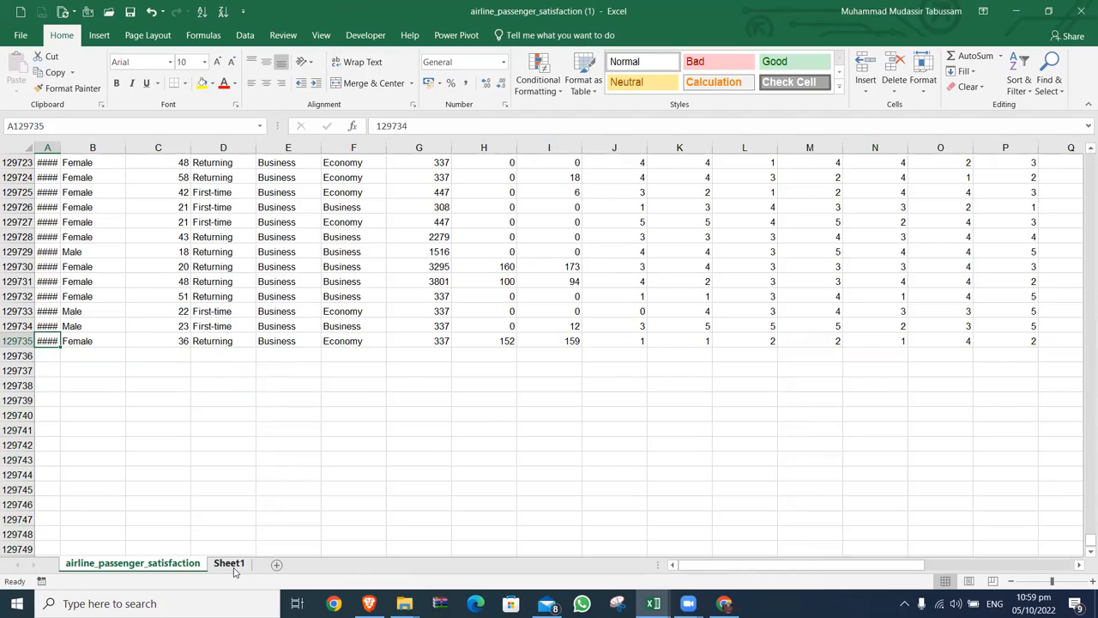
{"action": "key", "text": "shift+space"}
{"action": "key", "text": "shift+Page_Up"}
{"action": "key", "text": "shift+Page_Up"}
{"action": "key", "text": "shift+Page_Up"}
{"action": "key", "text": "shift+Page_Up"}
{"action": "key", "text": "shift+Page_Up"}
{"action": "key", "text": "shift+Page_Up"}
{"action": "key", "text": "shift+Page_Up"}
{"action": "key", "text": "shift+Page_Up"}
{"action": "key", "text": "shift+Page_Up"}
{"action": "key", "text": "shift+Page_Up"}
{"action": "key", "text": "shift+Page_Up"}
{"action": "key", "text": "shift+Page_Up"}
{"action": "key", "text": "shift+Page_Up"}
{"action": "key", "text": "shift+Page_Up"}
{"action": "key", "text": "shift+Page_Up"}
{"action": "key", "text": "shift+Page_Up"}
{"action": "key", "text": "shift+Page_Up"}
{"action": "key", "text": "shift+Page_Up"}
{"action": "key", "text": "shift+Page_Up"}
{"action": "key", "text": "shift+Page_Up"}
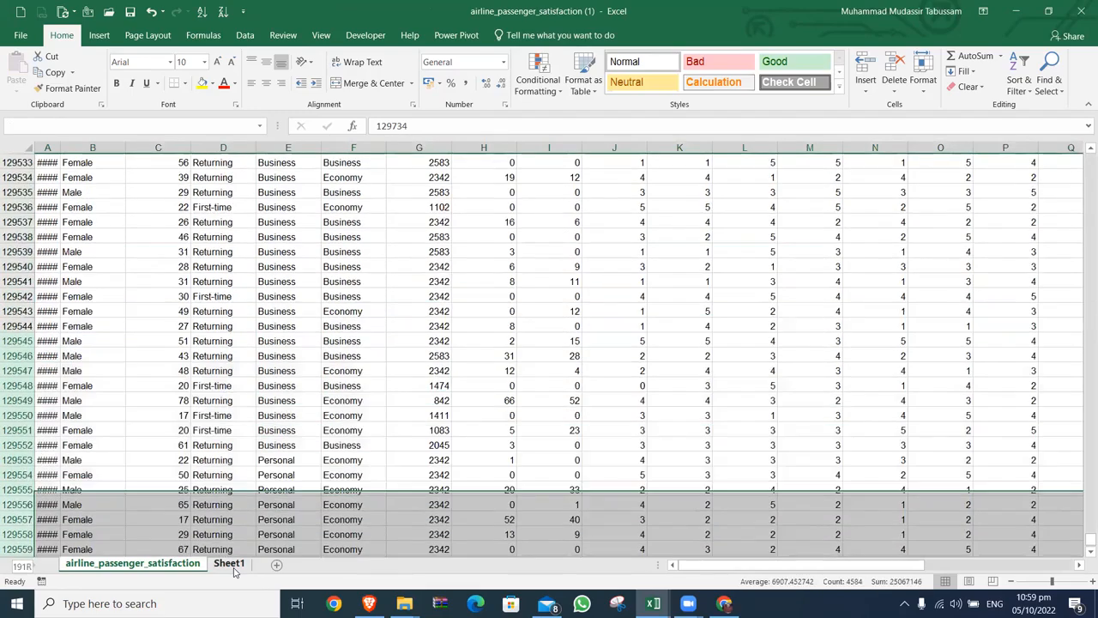
{"action": "key", "text": "shift+Page_Up"}
{"action": "key", "text": "shift+Page_Up"}
{"action": "key", "text": "shift+Page_Up"}
{"action": "key", "text": "shift+Page_Up"}
{"action": "key", "text": "shift+Page_Up"}
{"action": "key", "text": "shift+Page_Up"}
{"action": "key", "text": "shift+Page_Up"}
{"action": "key", "text": "shift+Page_Up"}
{"action": "key", "text": "shift+Page_Up"}
{"action": "key", "text": "shift+Page_Up"}
{"action": "key", "text": "shift+Page_Up"}
{"action": "key", "text": "shift+Page_Up"}
{"action": "key", "text": "shift+Page_Up"}
{"action": "key", "text": "shift+Page_Up"}
{"action": "key", "text": "shift+Page_Up"}
{"action": "key", "text": "shift+Page_Up"}
{"action": "key", "text": "shift+Page_Up"}
{"action": "key", "text": "shift+Page_Up"}
{"action": "key", "text": "shift+Page_Up"}
{"action": "key", "text": "shift+Page_Up"}
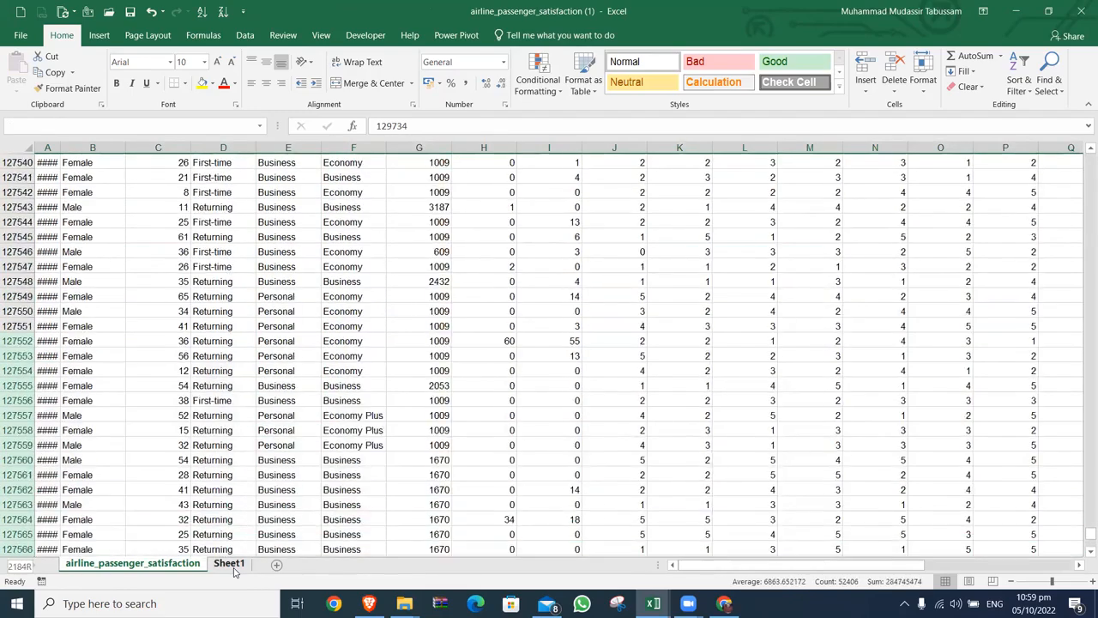
{"action": "key", "text": "ctrl+c"}
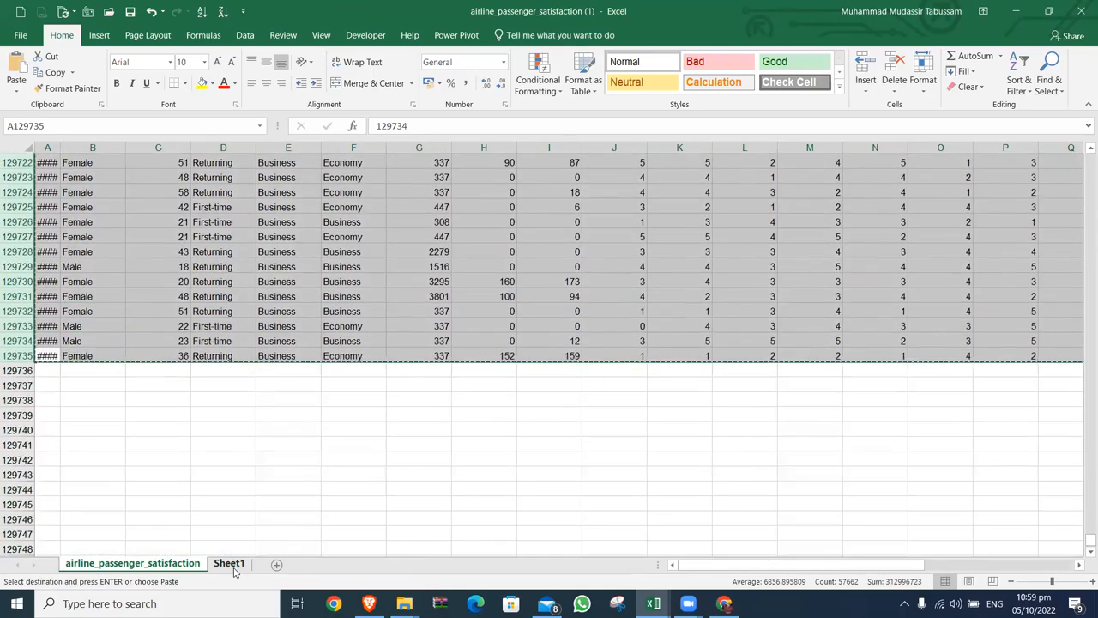
{"action": "left_click", "coordinate": [229, 564]}
{"action": "key", "text": "ctrl+Down"}
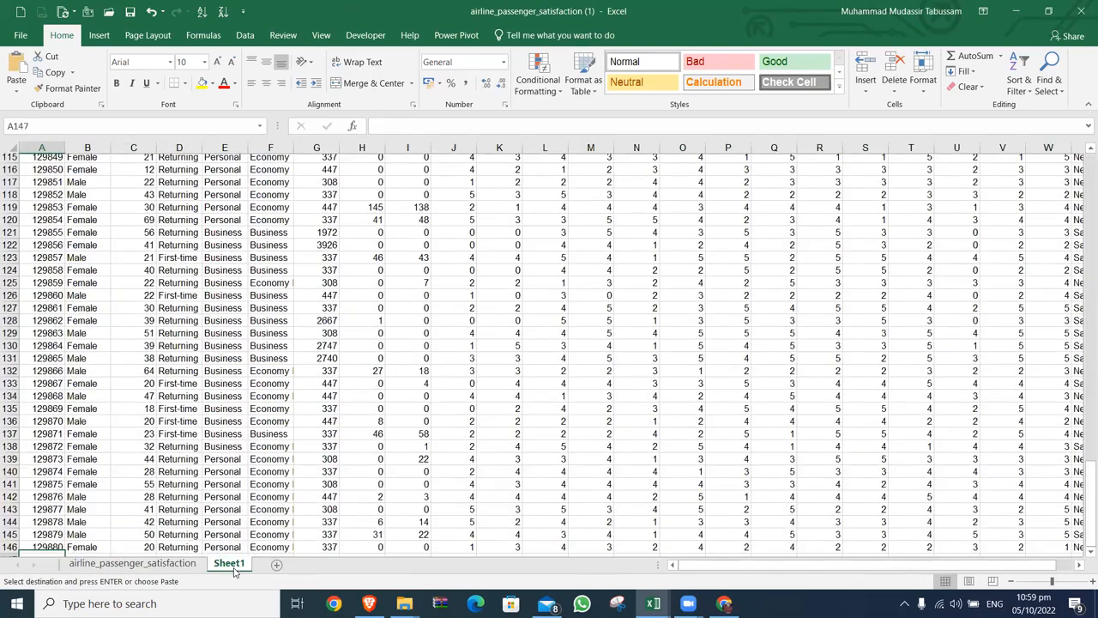
{"action": "key", "text": "Return"}
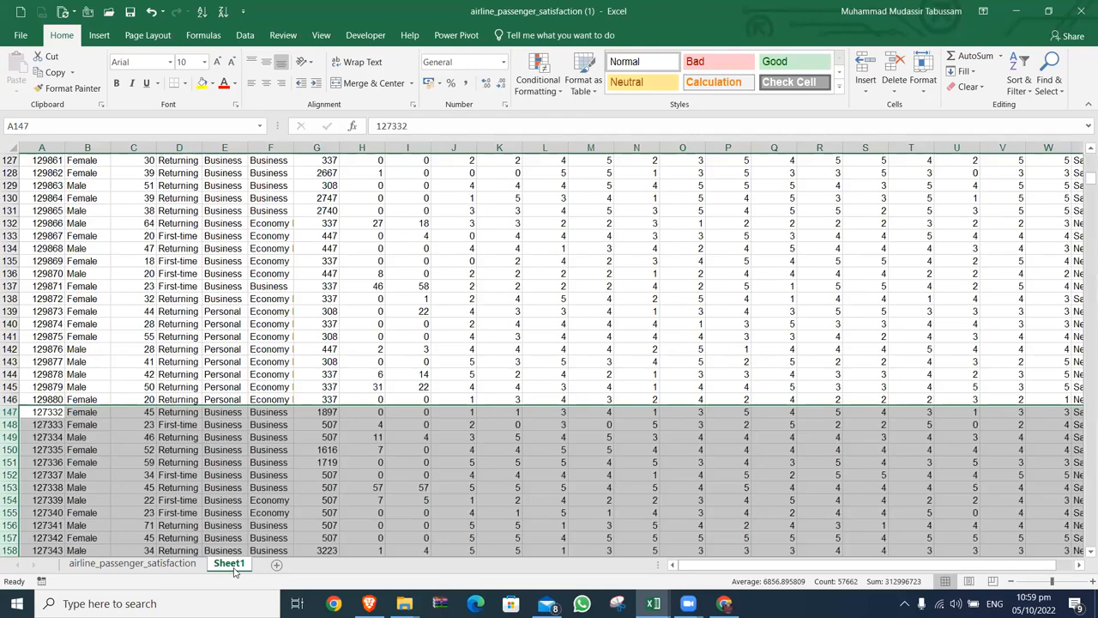
- Save the source workbook and refresh all queries in the New Microsoft Excel Worksheet workbook
{"action": "key", "text": "ctrl+Page_Up"}
{"action": "key", "text": "ctrl+Up"}
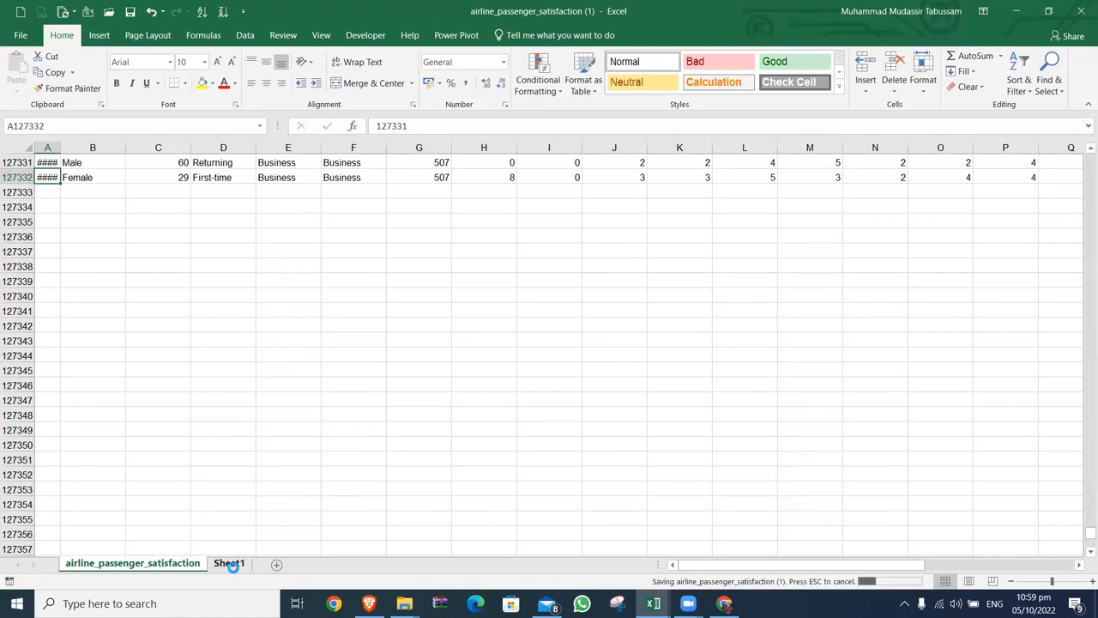
{"action": "key", "text": "alt+Tab"}
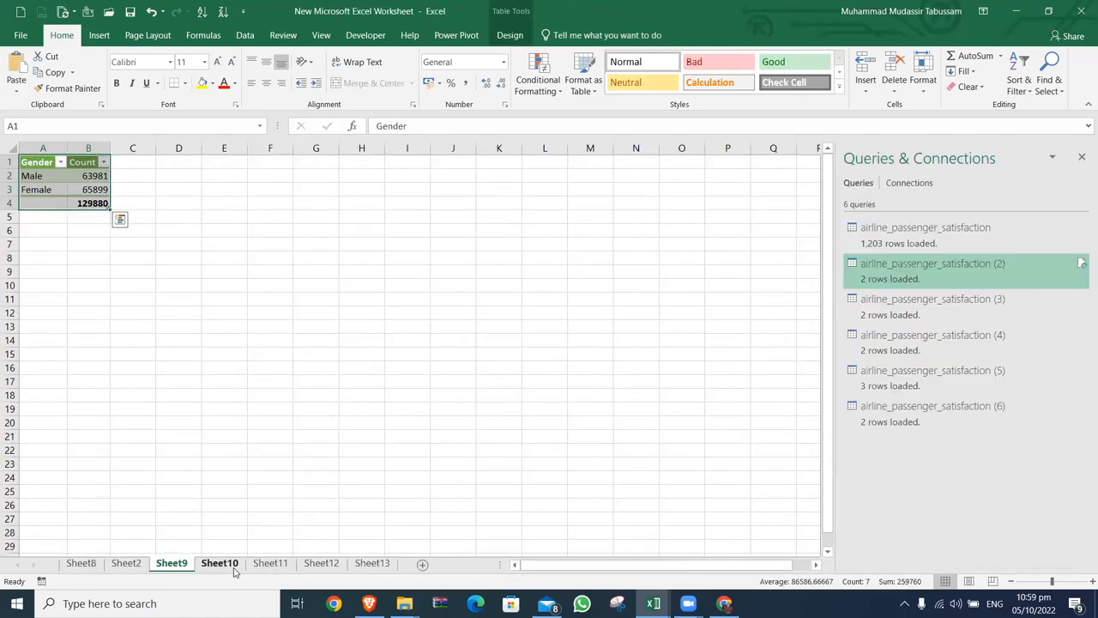
{"action": "left_click", "coordinate": [245, 35]}
{"action": "left_click", "coordinate": [235, 89]}
{"action": "left_click", "coordinate": [242, 107]}
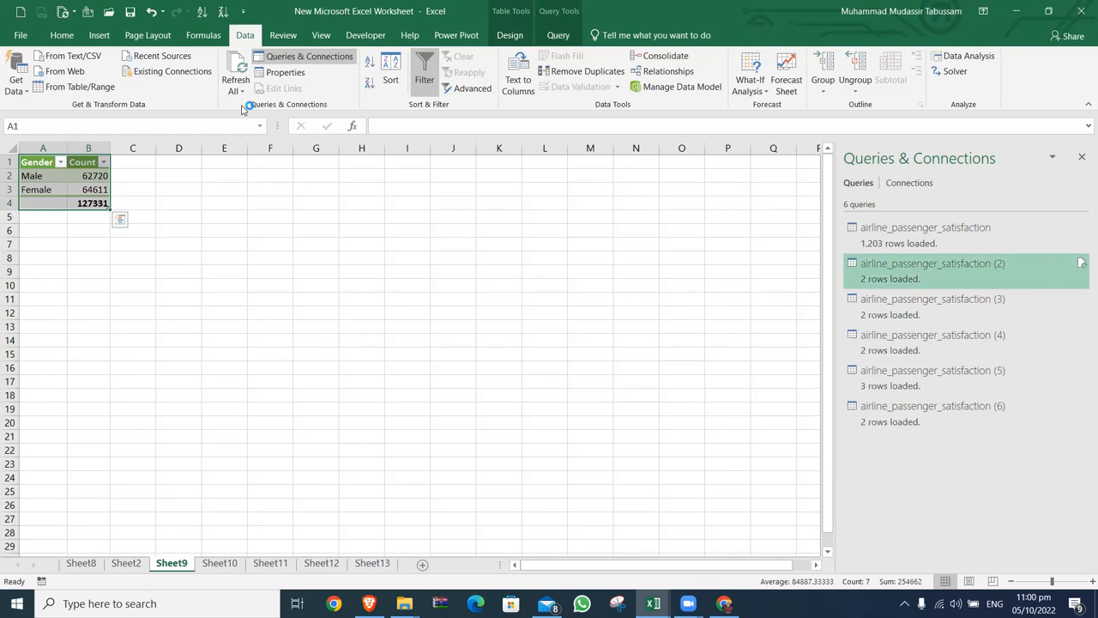
- Clear the Attribute filter on the airline_passenger_satisfaction table on Sheet2
{"action": "key", "text": "ctrl+Page_Up"}
{"action": "key", "text": "ctrl+Page_Down"}
{"action": "key", "text": "ctrl+Page_Down"}
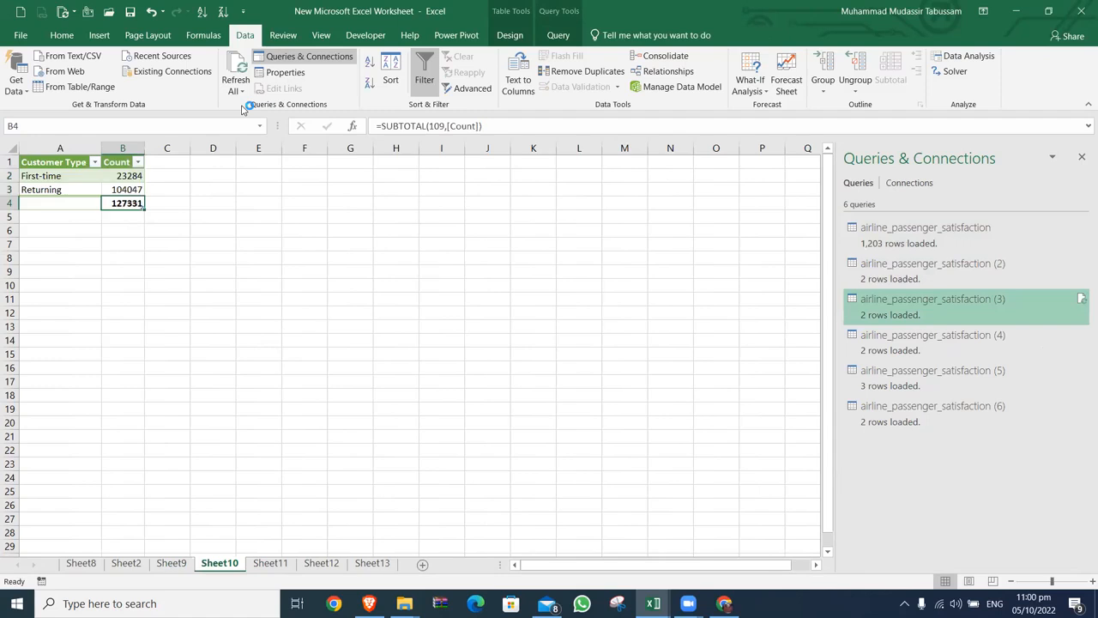
{"action": "key", "text": "ctrl+Page_Up"}
{"action": "key", "text": "ctrl+Page_Up"}
{"action": "key", "text": "alt"}
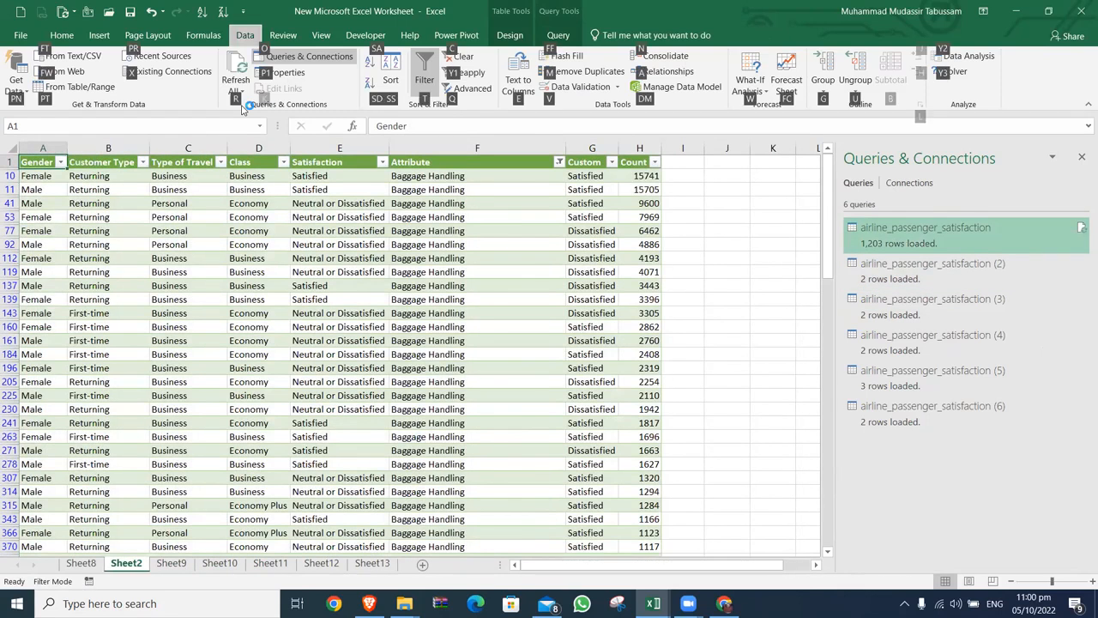
{"action": "key", "text": "c"}
- Compare the refreshed Count totals of the category tables on Sheet9 through Sheet12
{"action": "key", "text": "ctrl+Page_Down"}
{"action": "key", "text": "ctrl+Page_Down"}
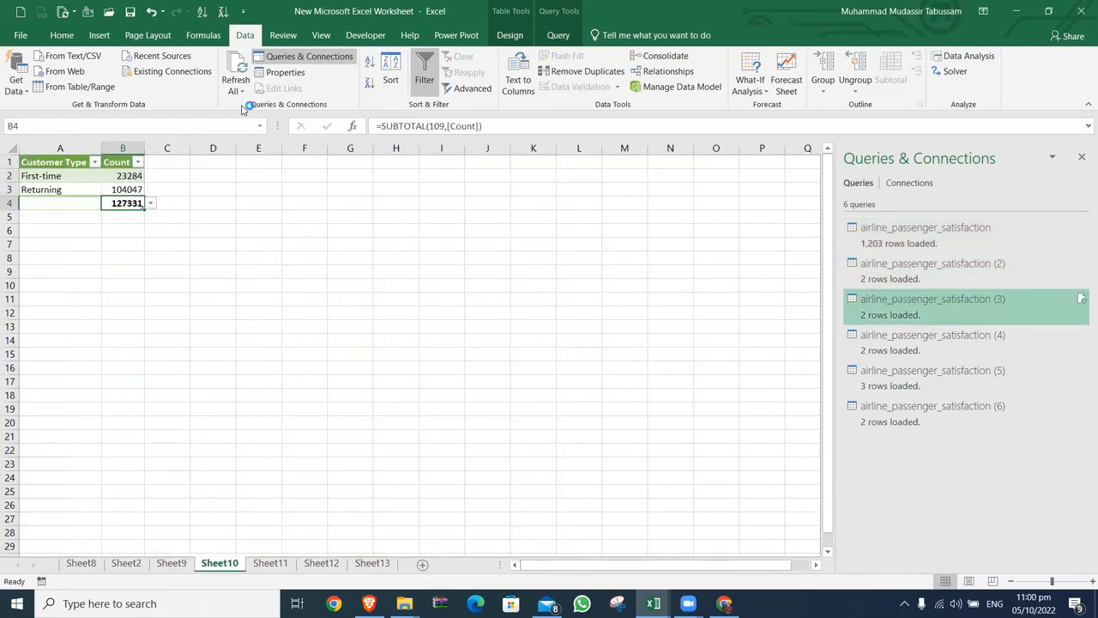
{"action": "key", "text": "ctrl+Page_Up"}
{"action": "key", "text": "ctrl+Page_Down"}
{"action": "key", "text": "ctrl+Page_Down"}
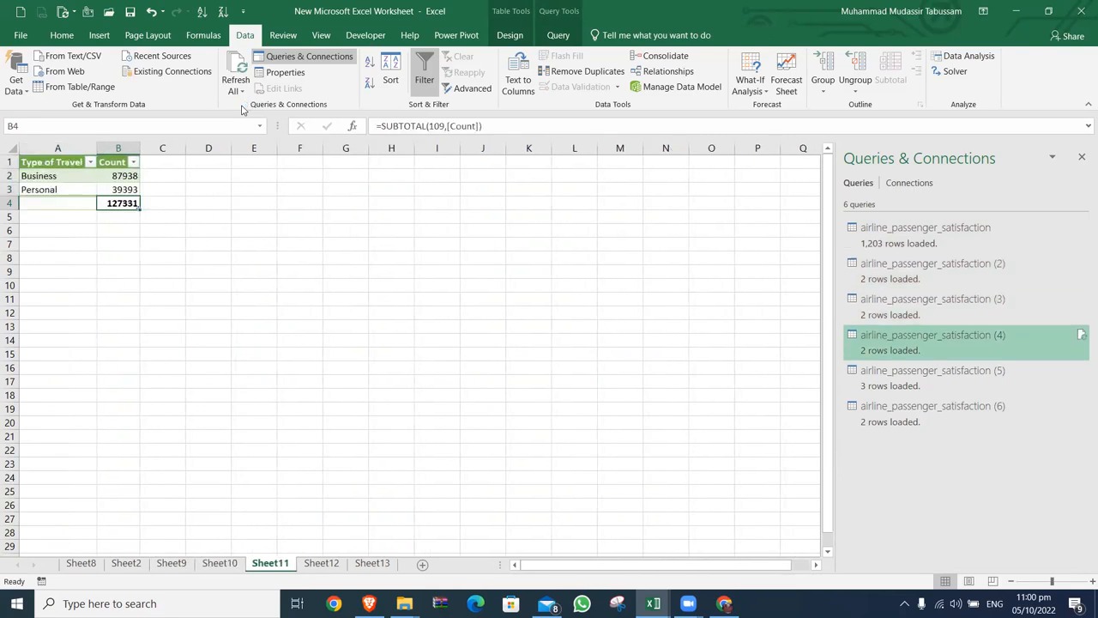
{"action": "key", "text": "ctrl+Page_Down"}
{"action": "key", "text": "ctrl+Page_Up"}
{"action": "key", "text": "ctrl+Page_Up"}
{"action": "key", "text": "ctrl+Page_Up"}
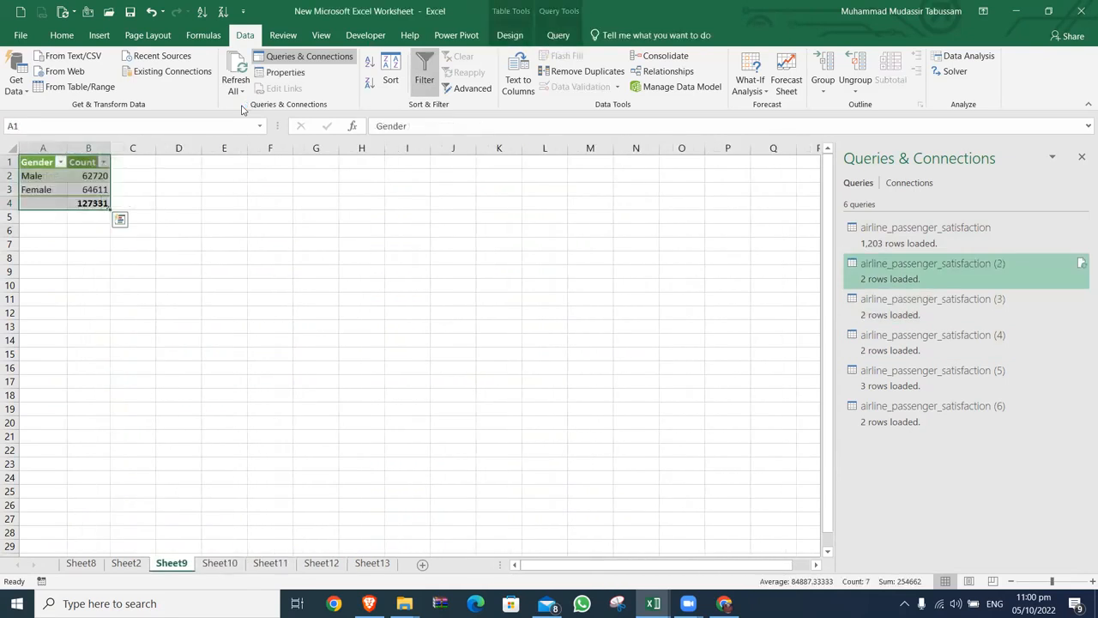
{"action": "key", "text": "ctrl+Page_Down"}
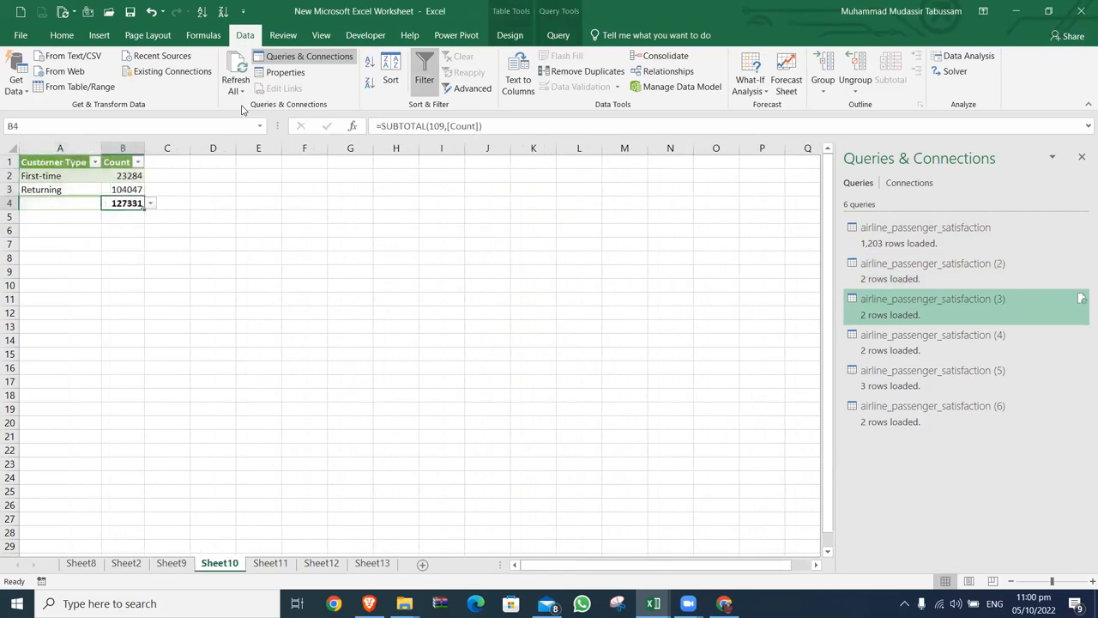
{"action": "right_click", "coordinate": [141, 190]}
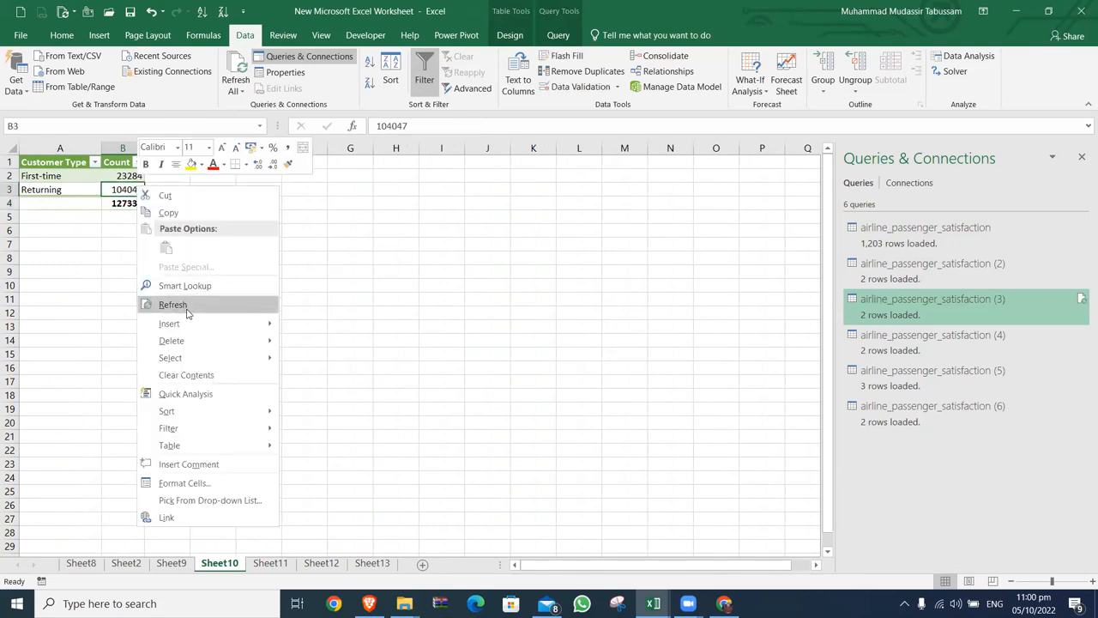
{"action": "left_click", "coordinate": [352, 304]}
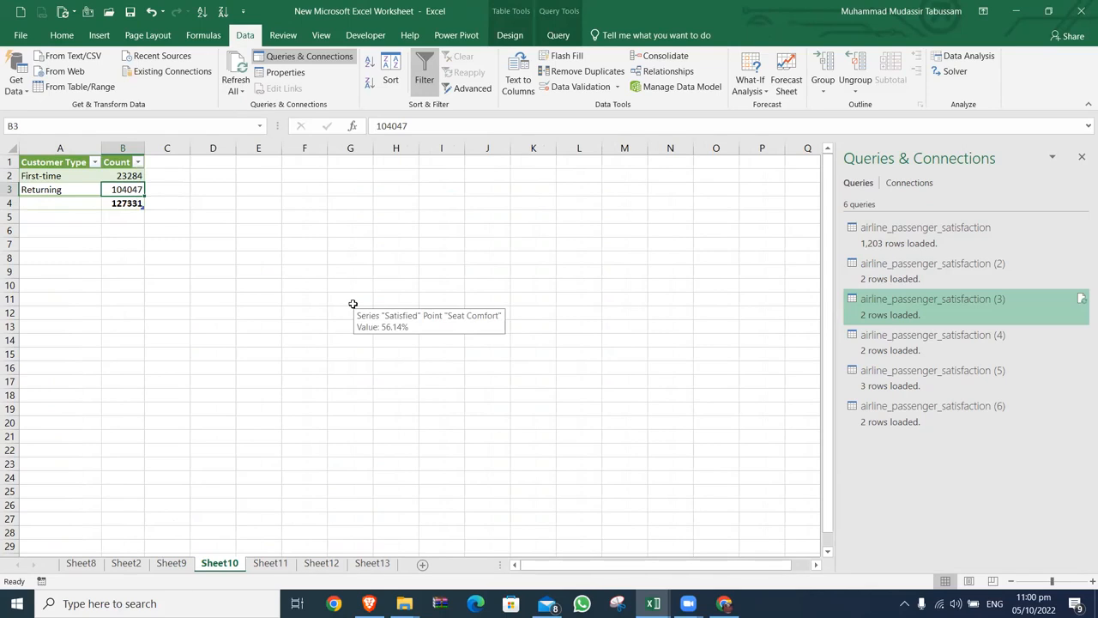
{"action": "key", "text": "Up"}
{"action": "key", "text": "Up"}
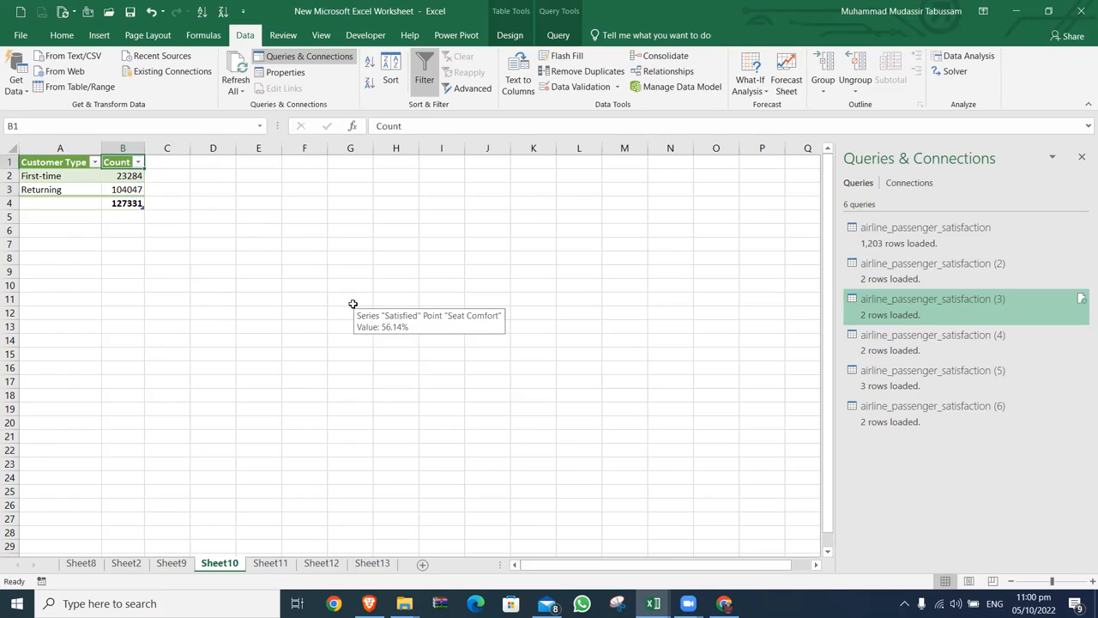
{"action": "key", "text": "Left"}
{"action": "key", "text": "shift+Right"}
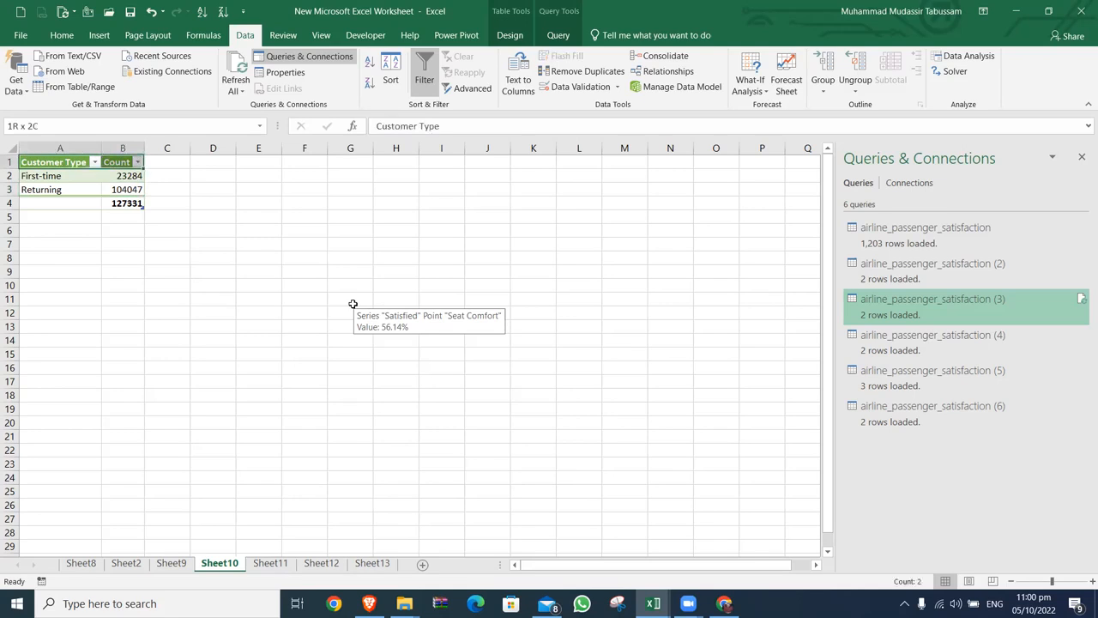
{"action": "key", "text": "Down"}
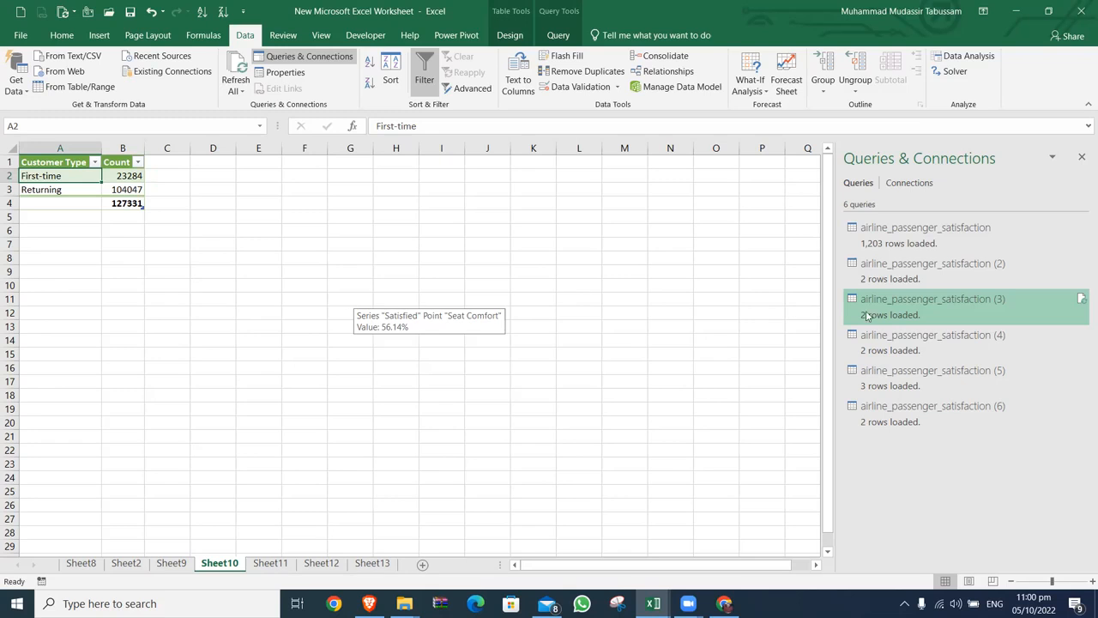
- Open the airline_passenger_satisfaction query in the Power Query Editor and view its Custom and Count columns
{"action": "double_click", "coordinate": [892, 244]}
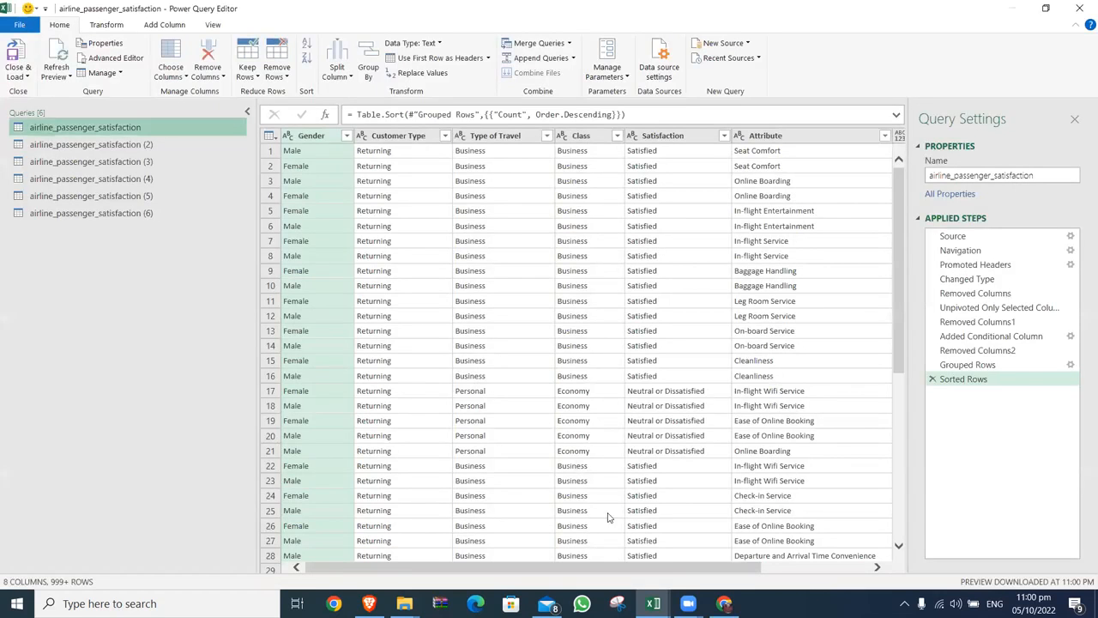
{"action": "left_click_drag", "start_coordinate": [691, 569], "coordinate": [856, 560]}
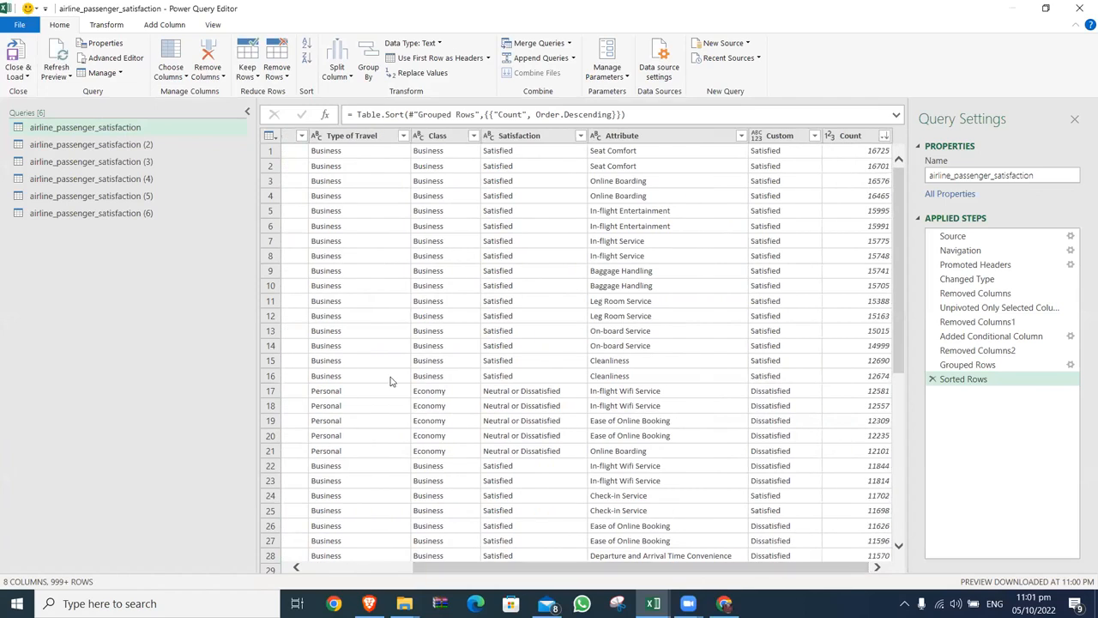
- Duplicate the original airline_passenger_satisfaction query in the query list
{"action": "left_click", "coordinate": [124, 131]}
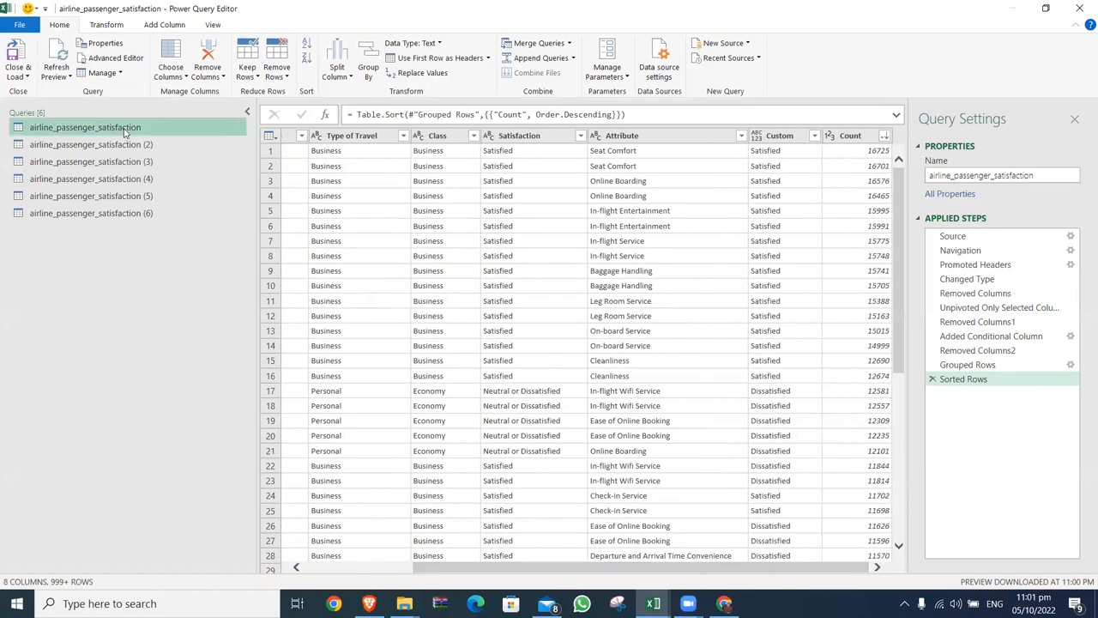
{"action": "right_click", "coordinate": [125, 131]}
{"action": "left_click", "coordinate": [173, 198]}
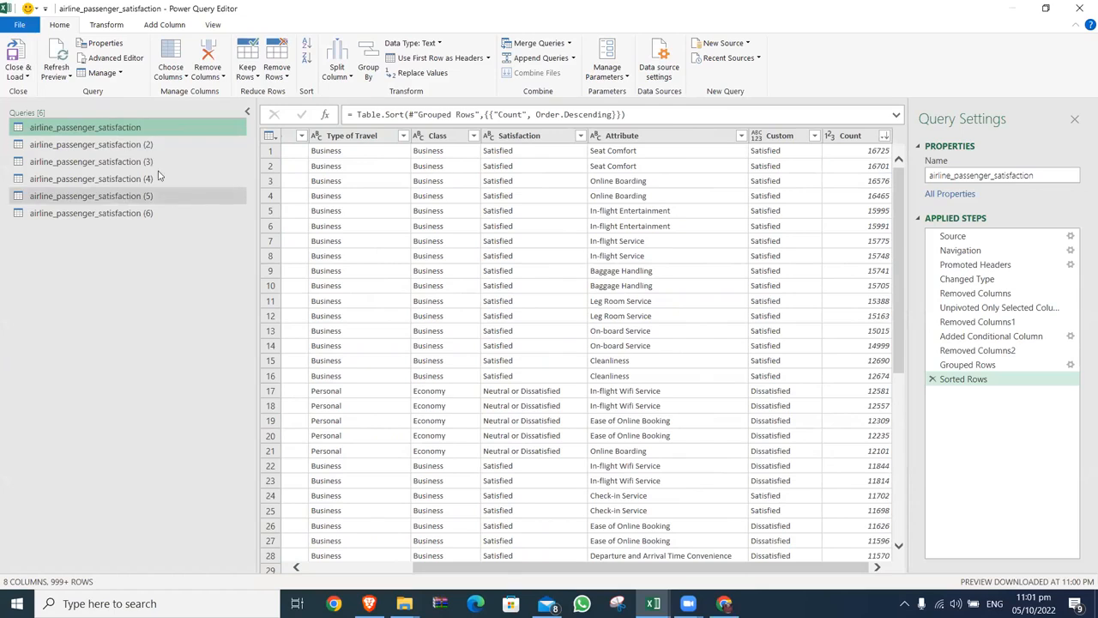
{"action": "right_click", "coordinate": [133, 133]}
{"action": "left_click", "coordinate": [170, 208]}
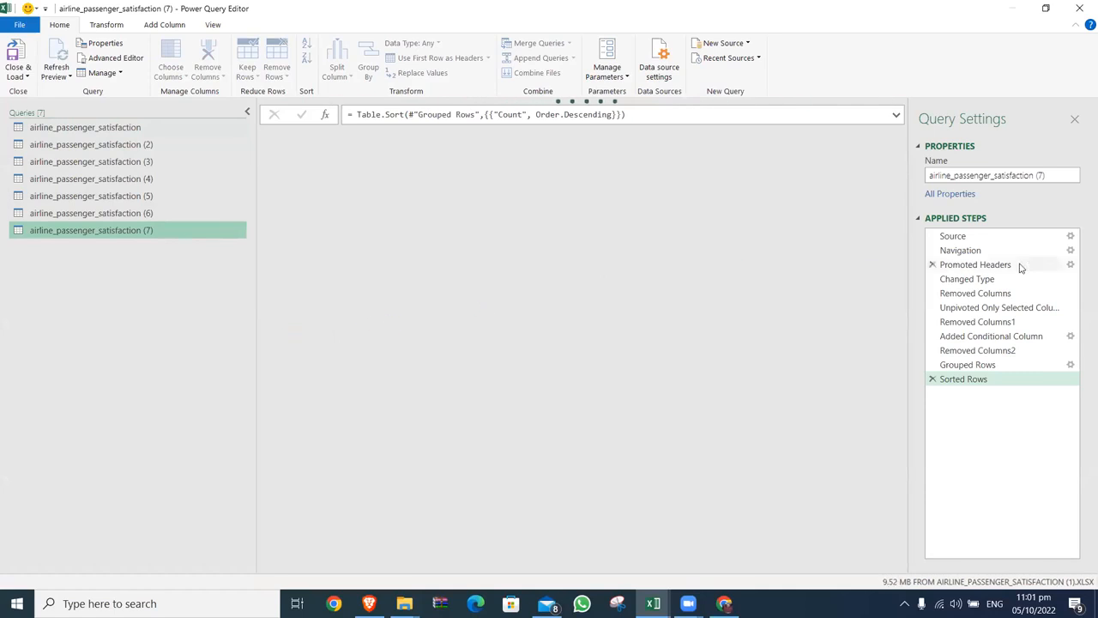
- Delete the newly duplicated airline_passenger_satisfaction (7) query
{"action": "right_click", "coordinate": [157, 230]}
{"action": "left_click", "coordinate": [194, 272]}
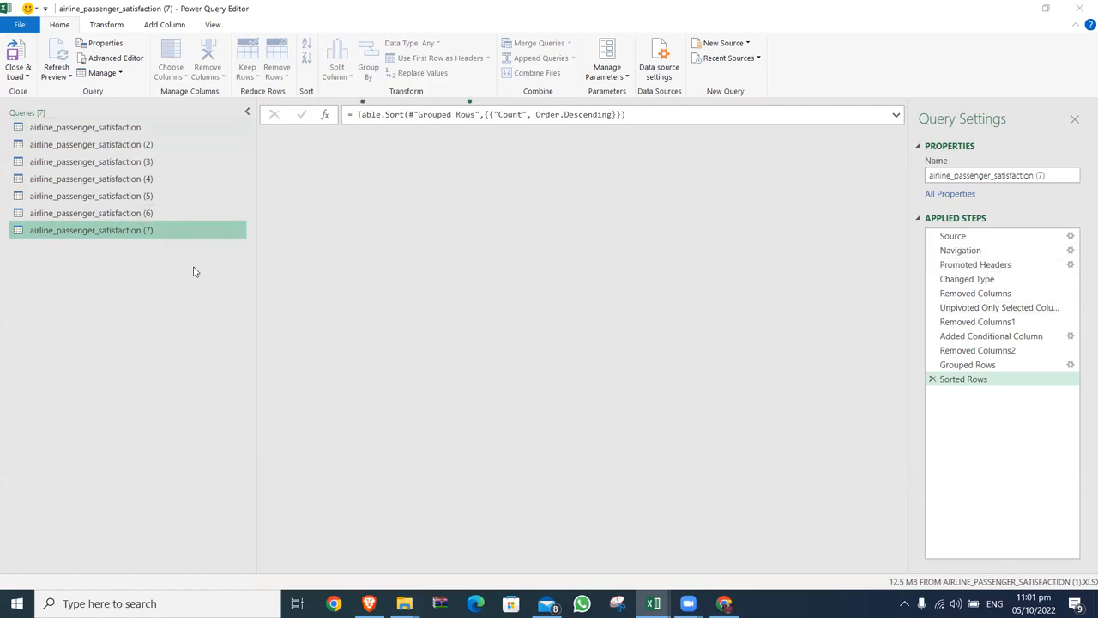
{"action": "left_click", "coordinate": [618, 324]}
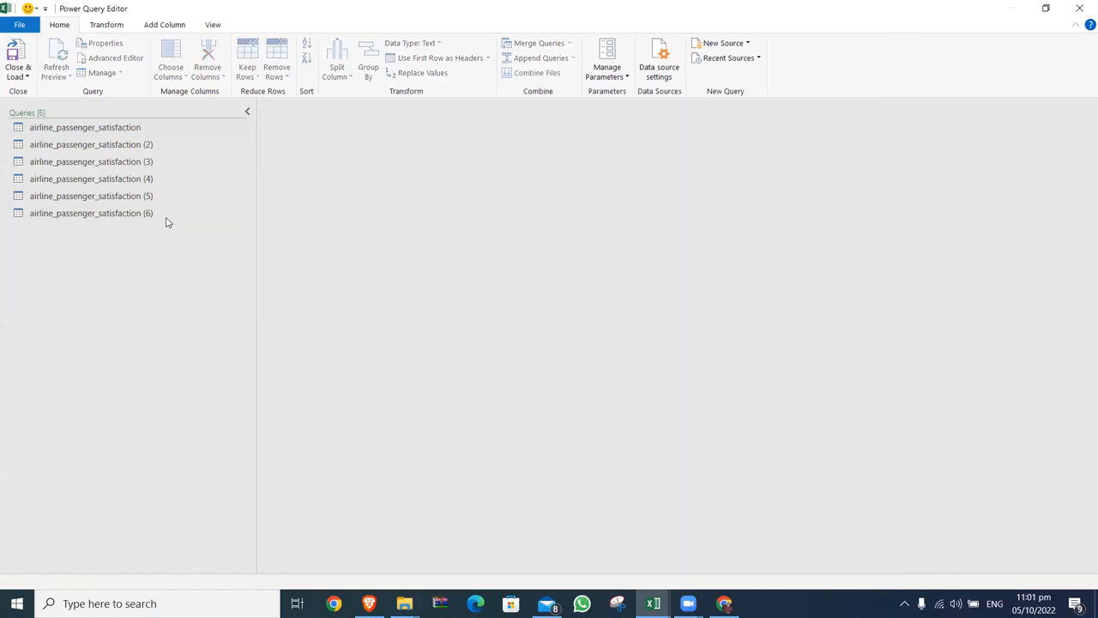
- Duplicate the airline_passenger_satisfaction (6) query that counts passengers by Satisfaction
{"action": "left_click", "coordinate": [165, 215]}
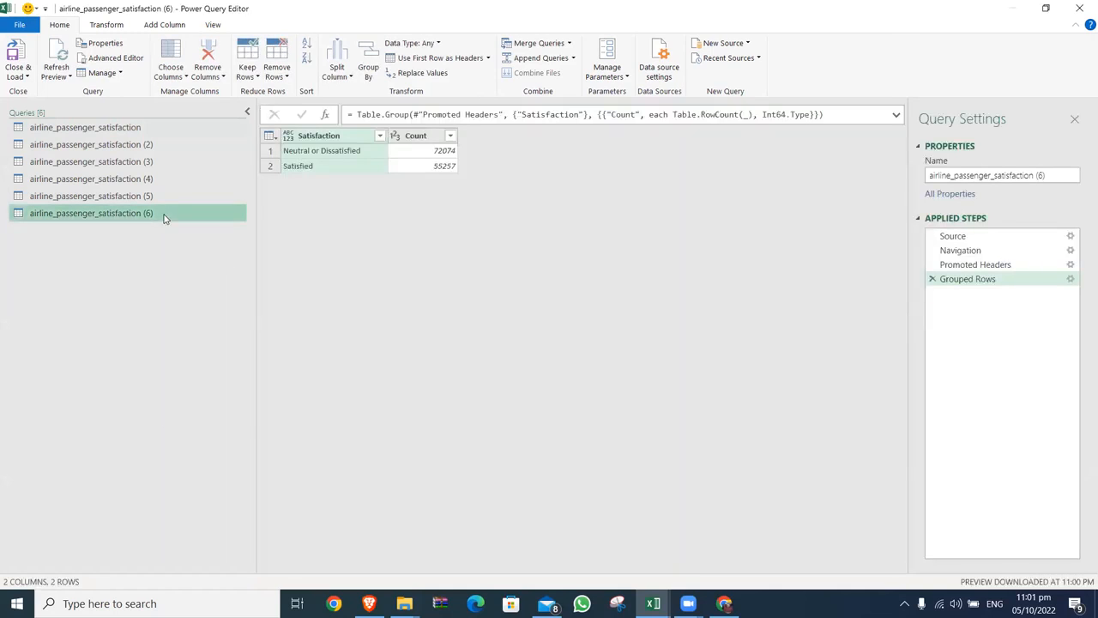
{"action": "right_click", "coordinate": [165, 218]}
{"action": "left_click", "coordinate": [218, 289]}
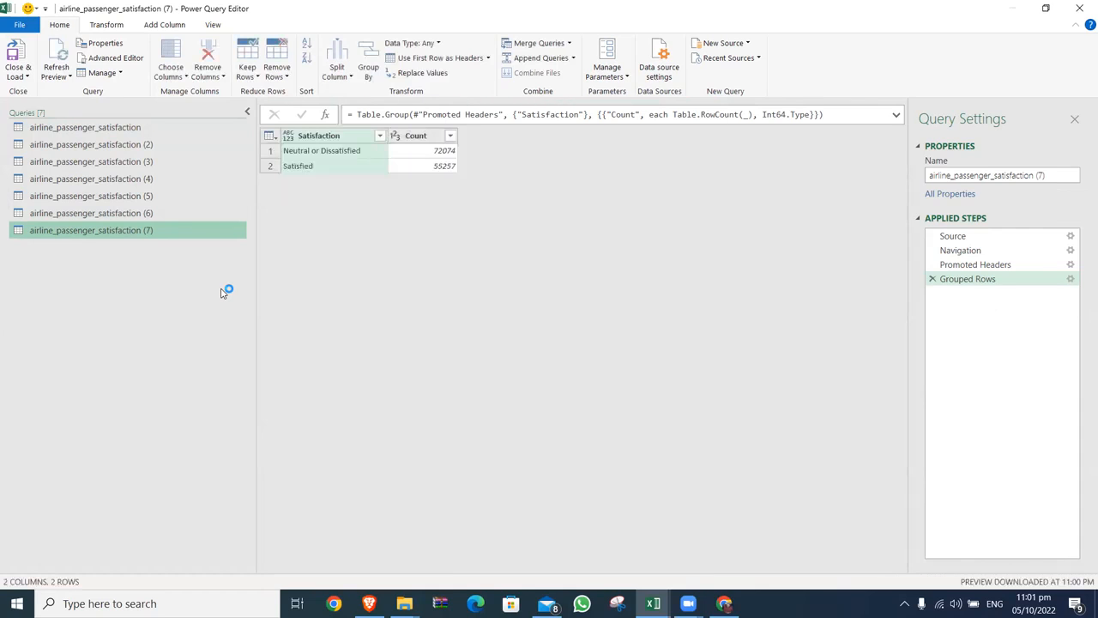
- Remove the Grouped Rows step from the airline_passenger_satisfaction (7) query and delete that query
{"action": "left_click", "coordinate": [933, 279]}
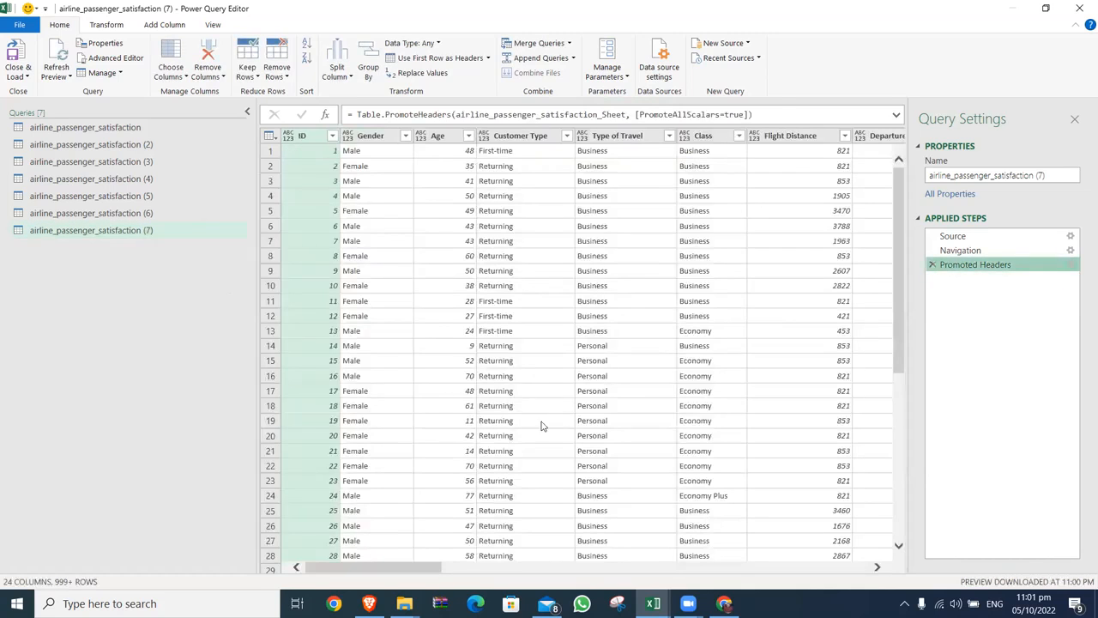
{"action": "left_click_drag", "start_coordinate": [435, 567], "coordinate": [805, 562]}
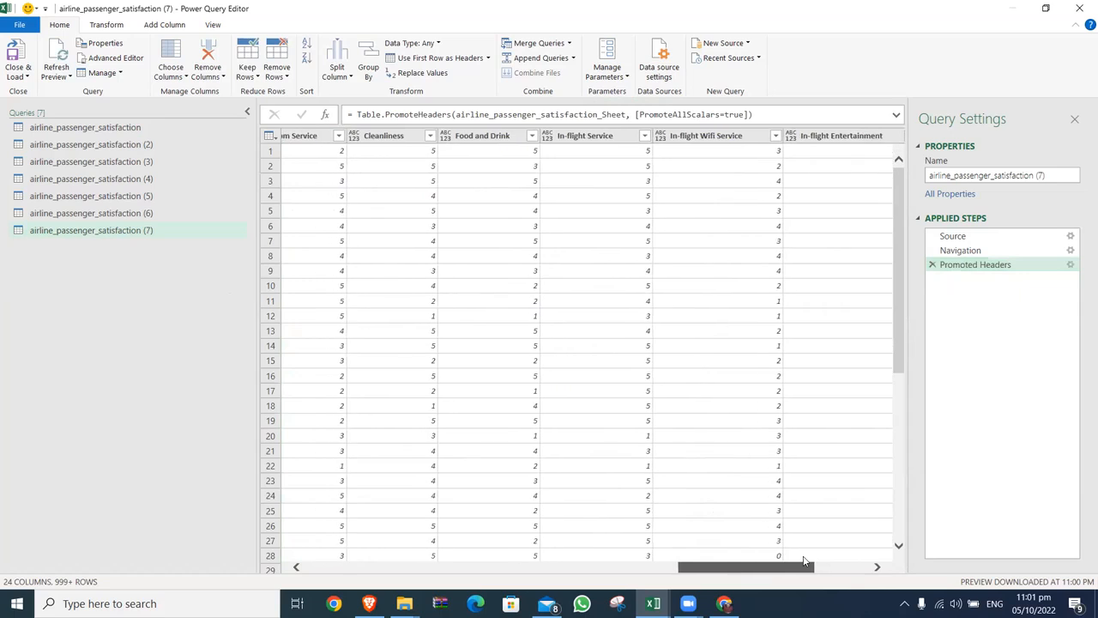
{"action": "right_click", "coordinate": [144, 231]}
{"action": "left_click", "coordinate": [179, 269]}
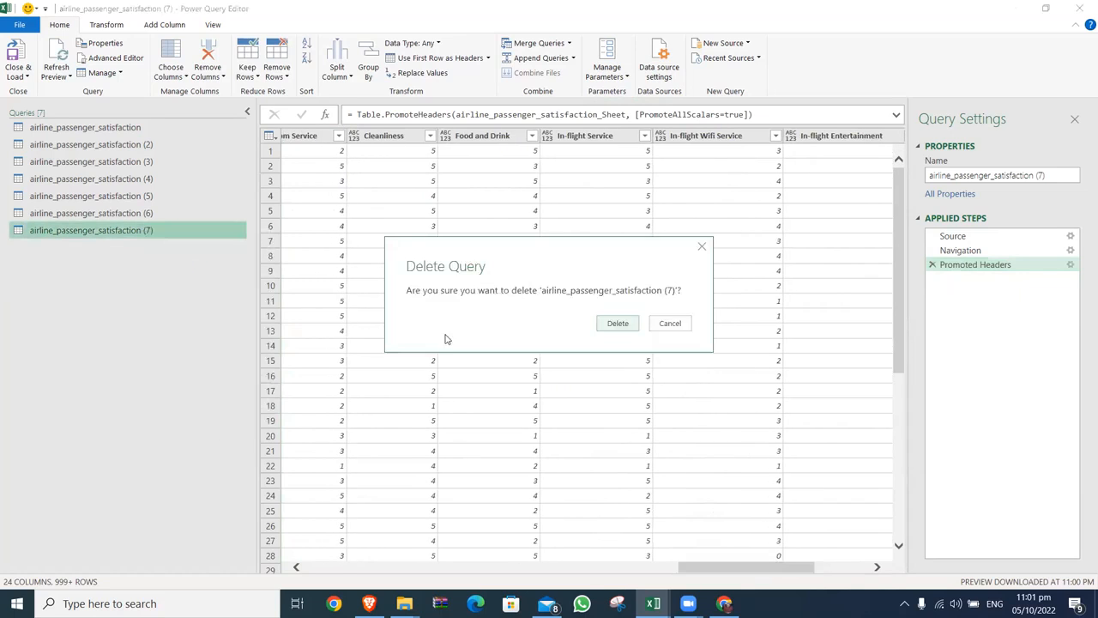
{"action": "left_click", "coordinate": [608, 326]}
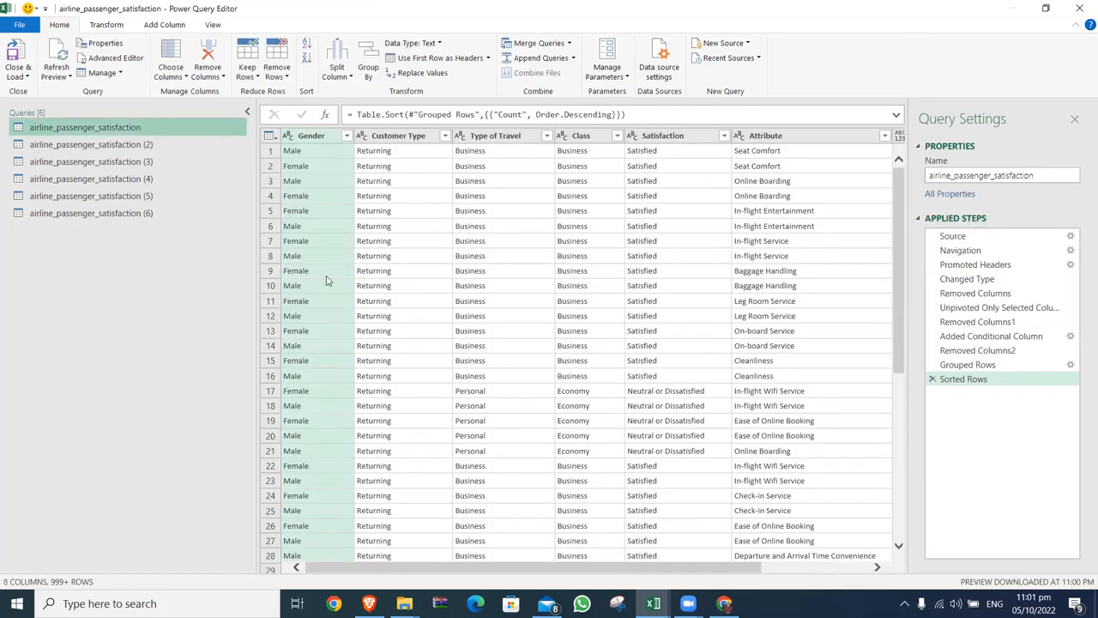
- Duplicate the original airline_passenger_satisfaction query that ends with the Sorted Rows step
{"action": "right_click", "coordinate": [151, 127]}
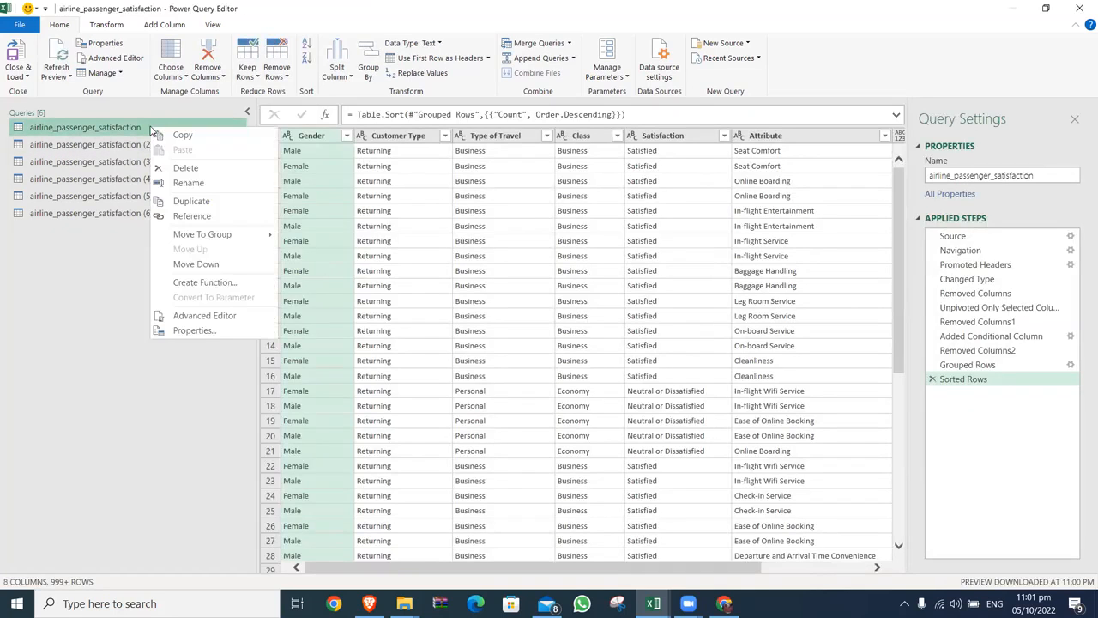
{"action": "left_click", "coordinate": [204, 206]}
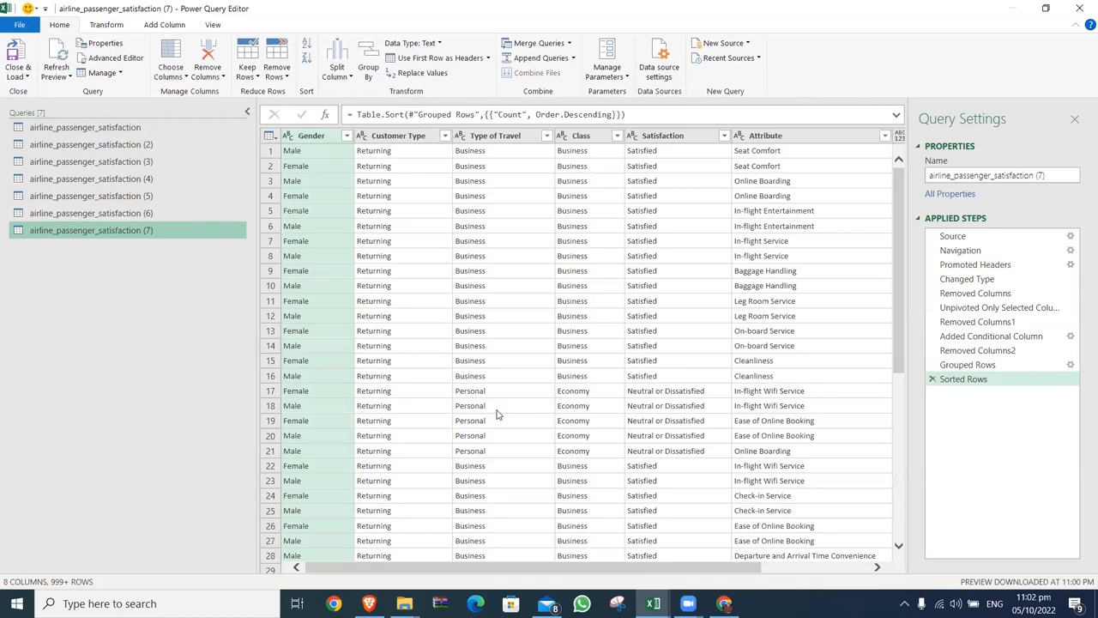
- Try grouping the duplicated query by Attribute alone with a Count column summing Count, and remove that grouping step
{"action": "left_click_drag", "start_coordinate": [632, 570], "coordinate": [738, 569]}
{"action": "left_click", "coordinate": [694, 140]}
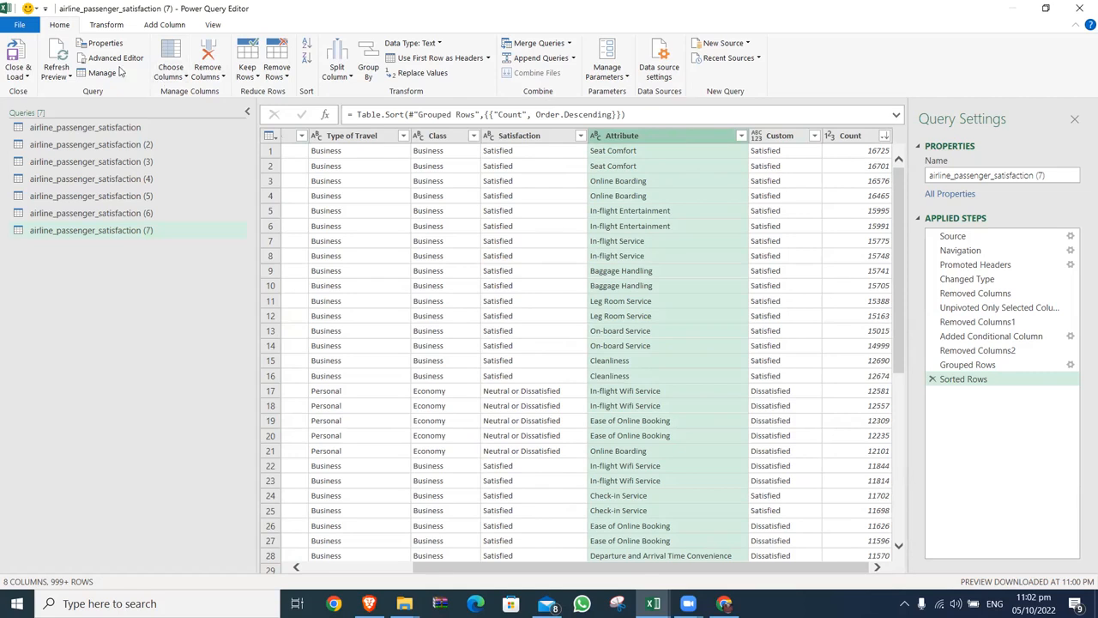
{"action": "left_click", "coordinate": [107, 24]}
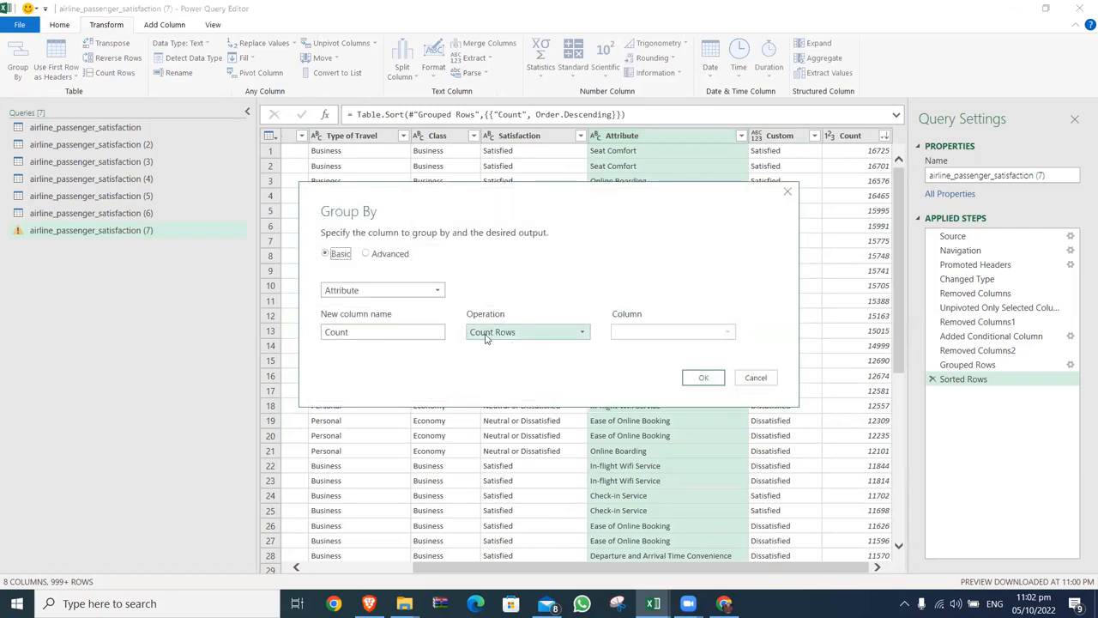
{"action": "left_click", "coordinate": [498, 334]}
{"action": "left_click", "coordinate": [648, 332]}
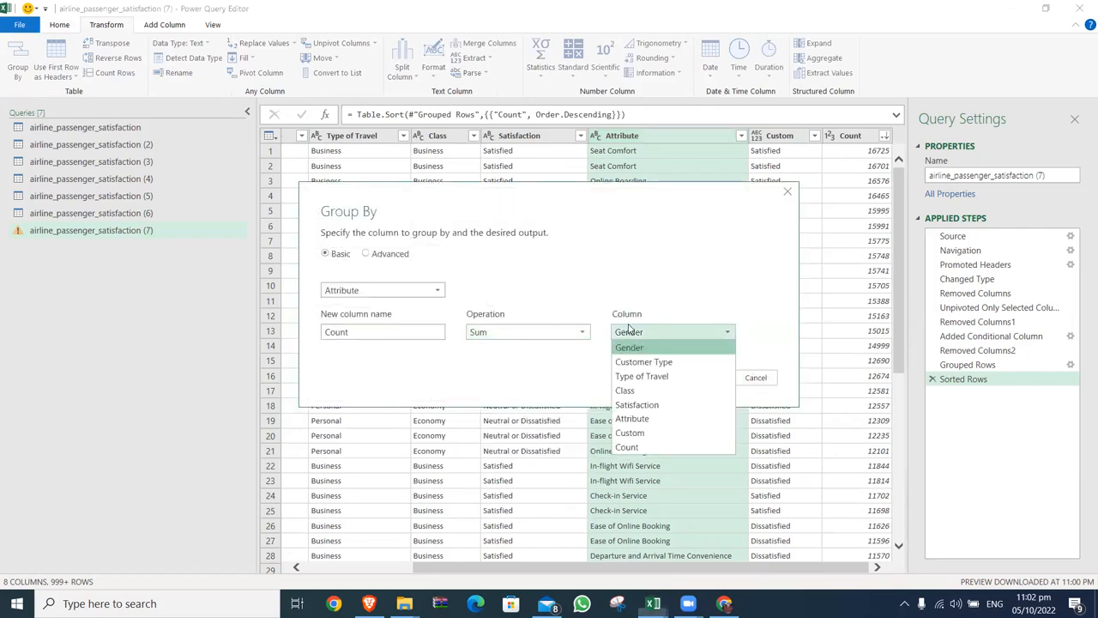
{"action": "left_click", "coordinate": [648, 447]}
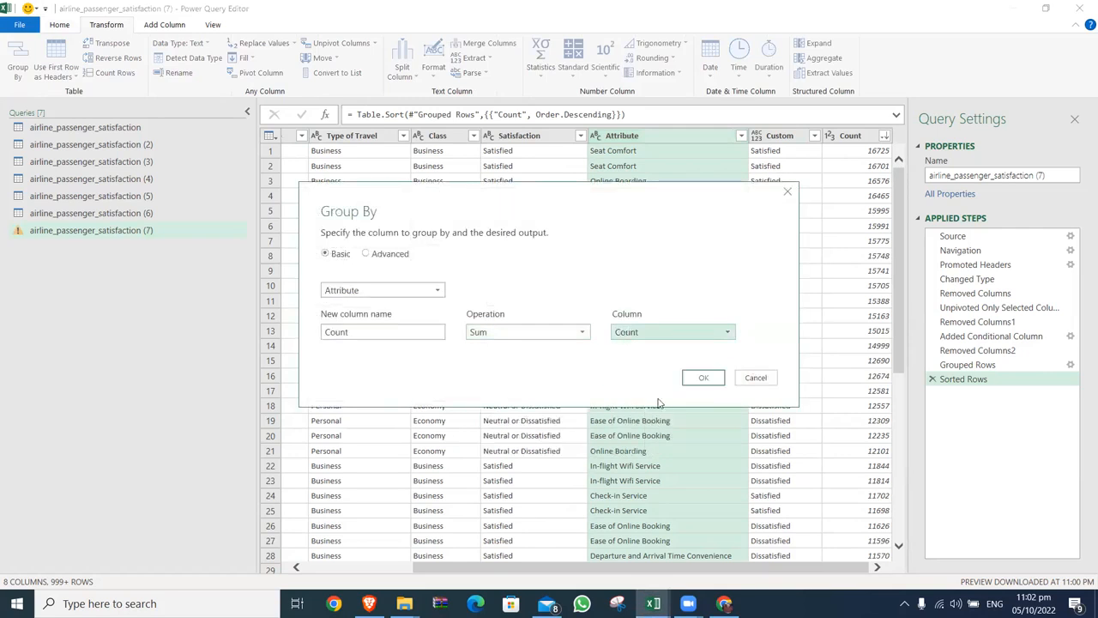
{"action": "left_click", "coordinate": [705, 379]}
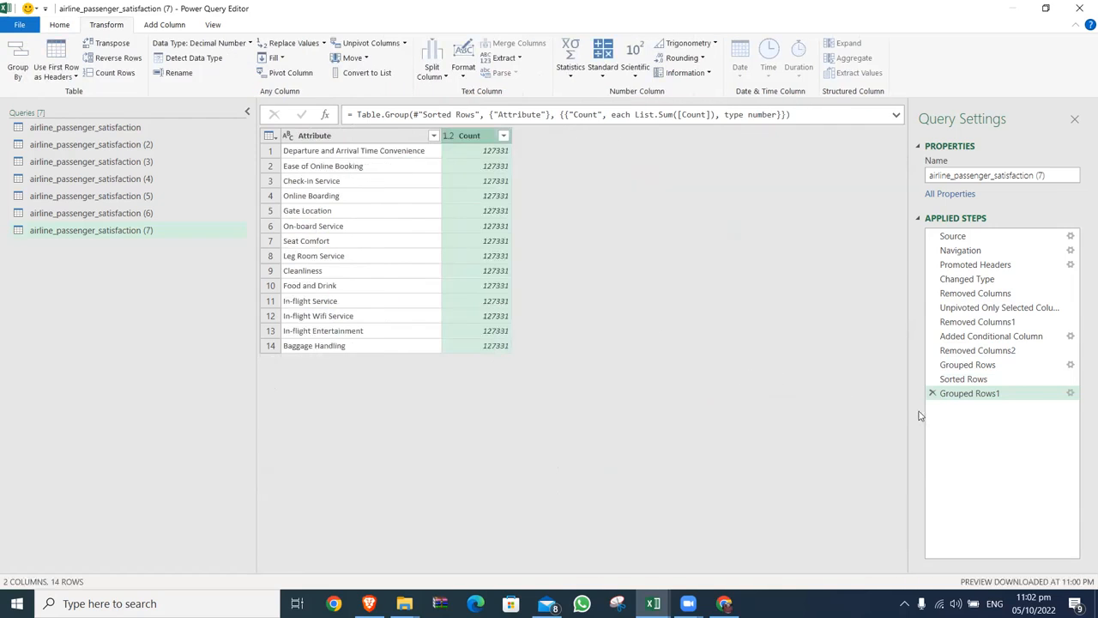
{"action": "left_click", "coordinate": [931, 393]}
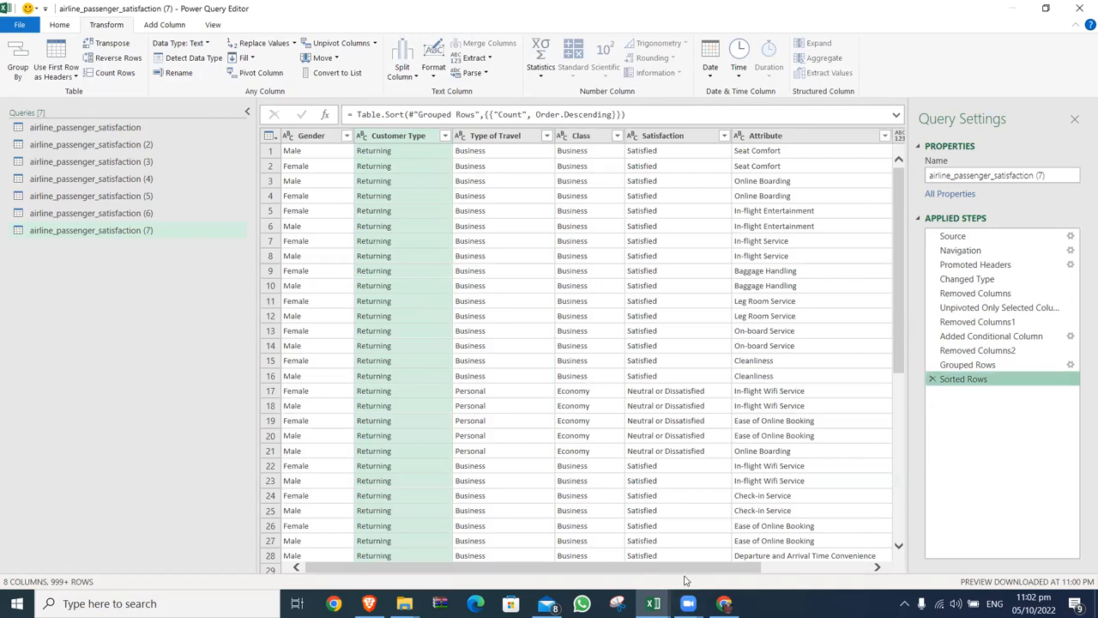
- Check which filter values the Satisfaction and Custom columns contain, leaving both filters unapplied
{"action": "left_click", "coordinate": [724, 136]}
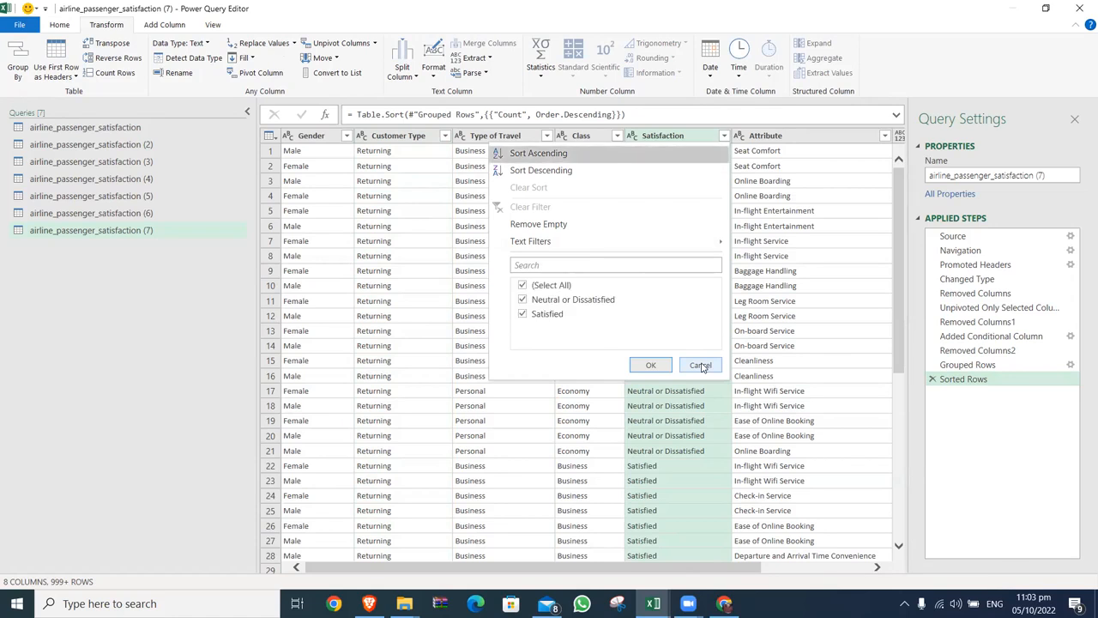
{"action": "left_click", "coordinate": [701, 366]}
{"action": "left_click_drag", "start_coordinate": [722, 567], "coordinate": [863, 553]}
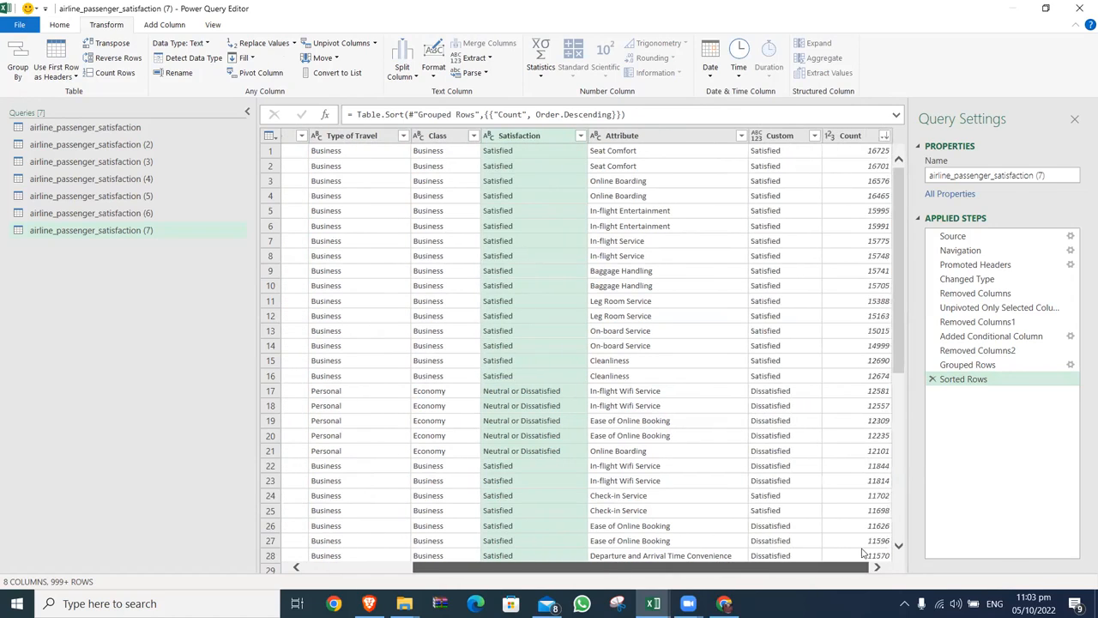
{"action": "left_click", "coordinate": [814, 135]}
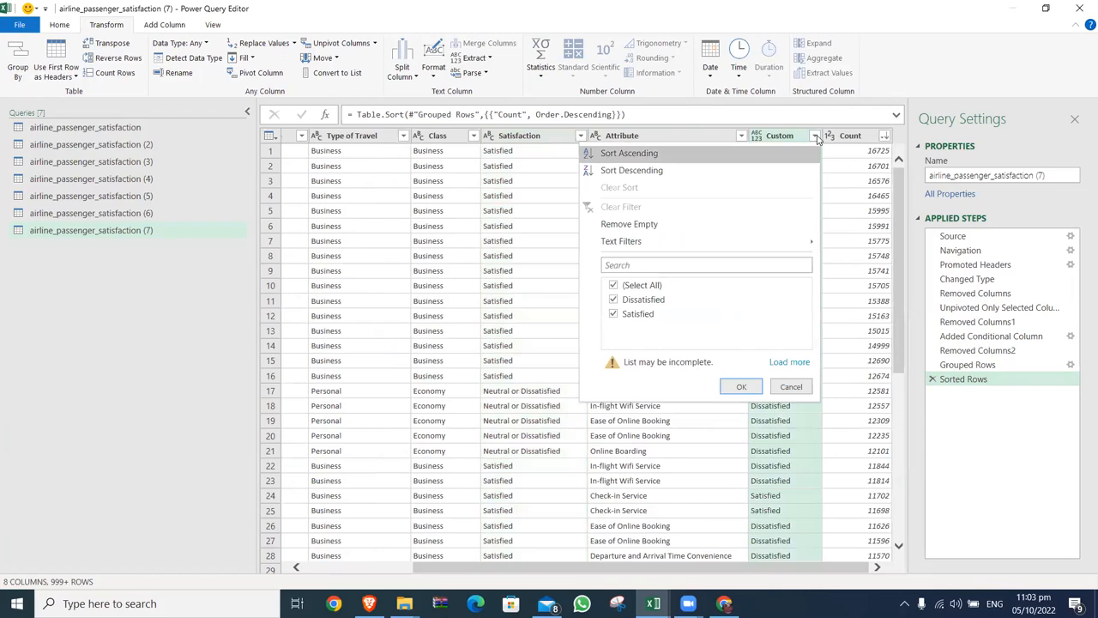
{"action": "left_click", "coordinate": [792, 387]}
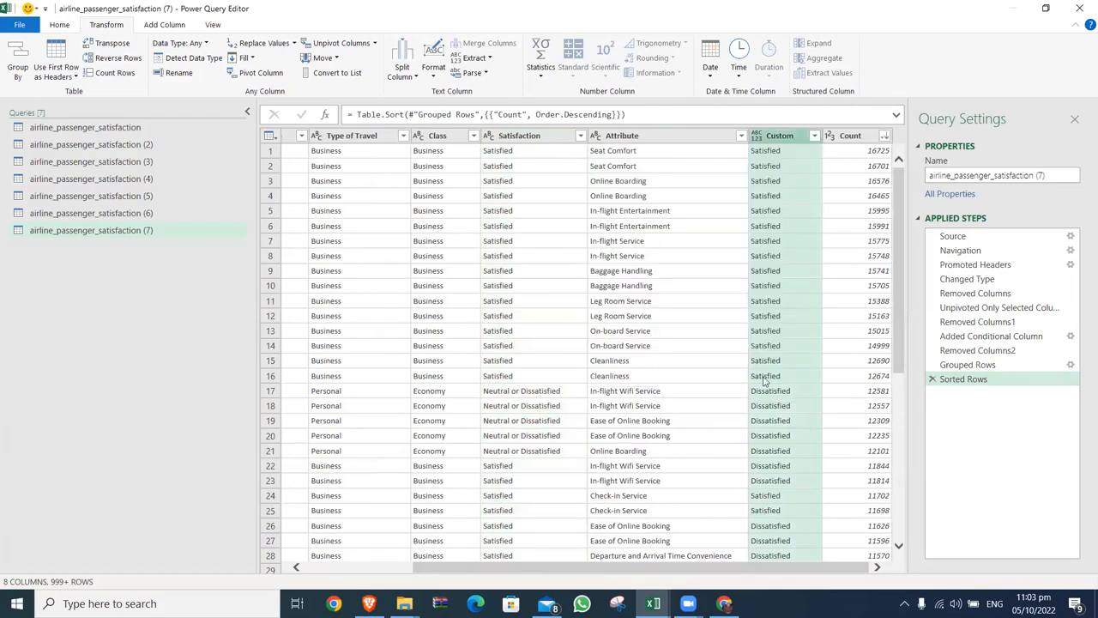
- Group the duplicated query by Attribute and Custom, with a Count column holding the sum of Count
{"action": "left_click", "coordinate": [647, 137]}
{"action": "left_click", "coordinate": [769, 138], "text": "ctrl"}
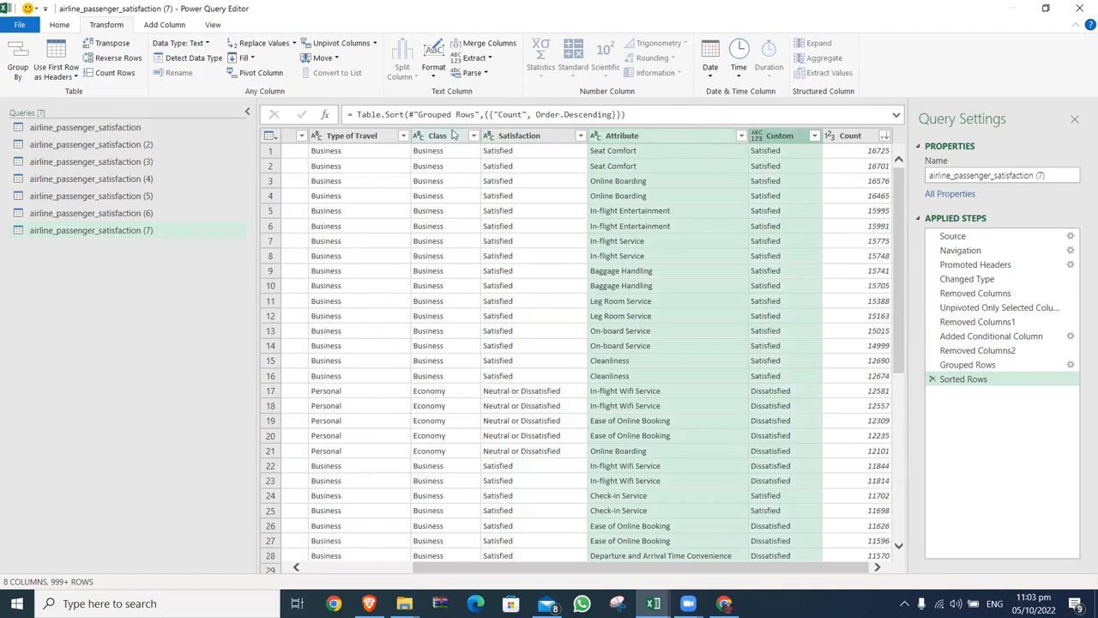
{"action": "left_click", "coordinate": [17, 58]}
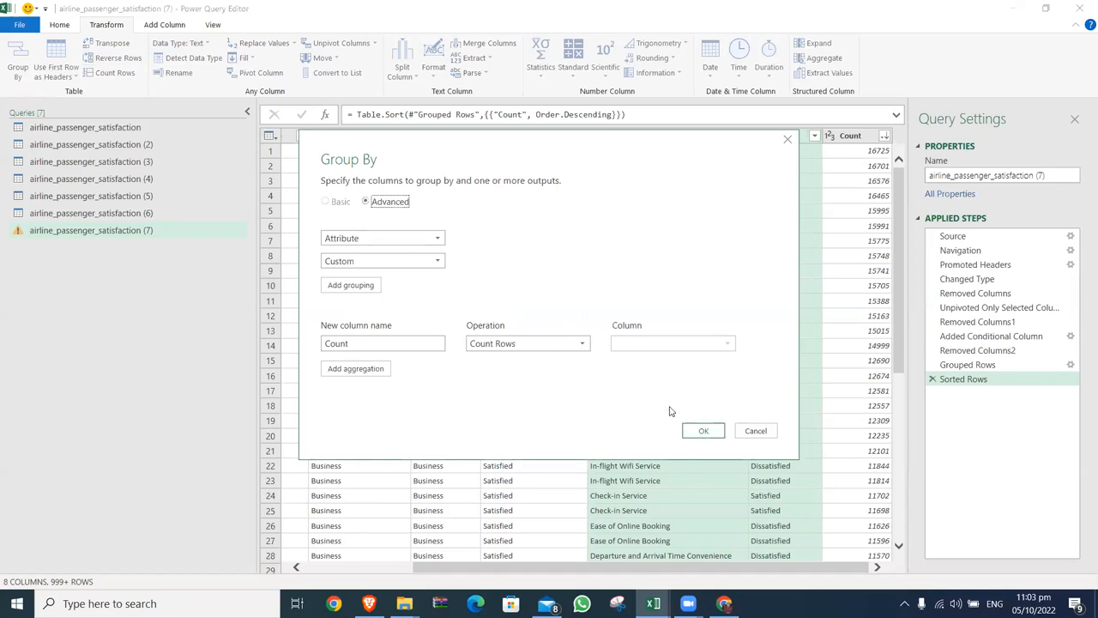
{"action": "left_click", "coordinate": [512, 343]}
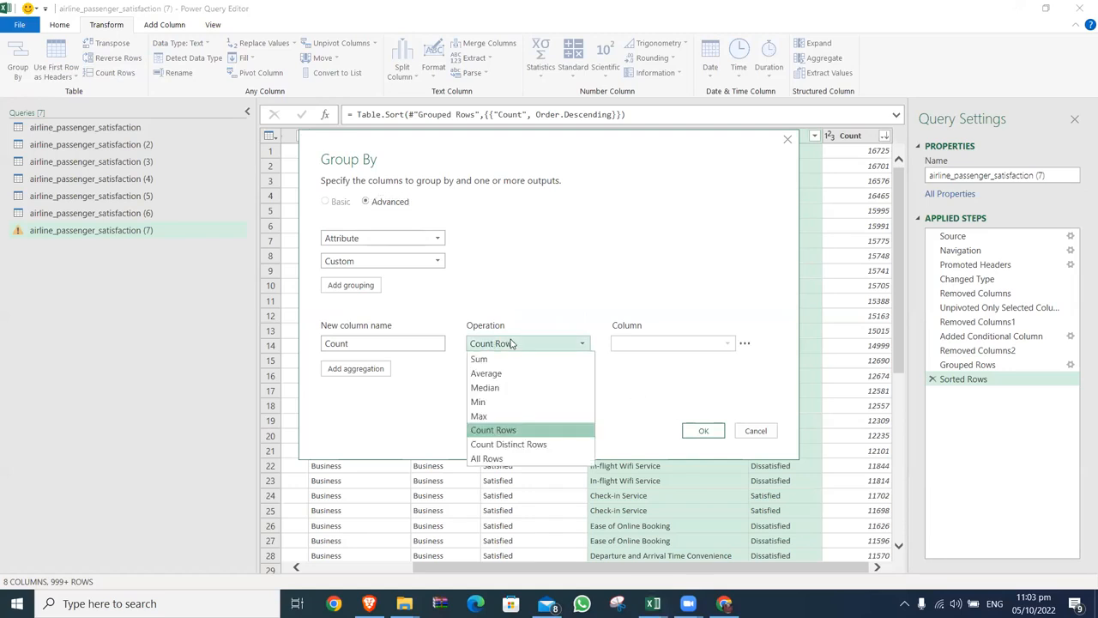
{"action": "left_click", "coordinate": [481, 359]}
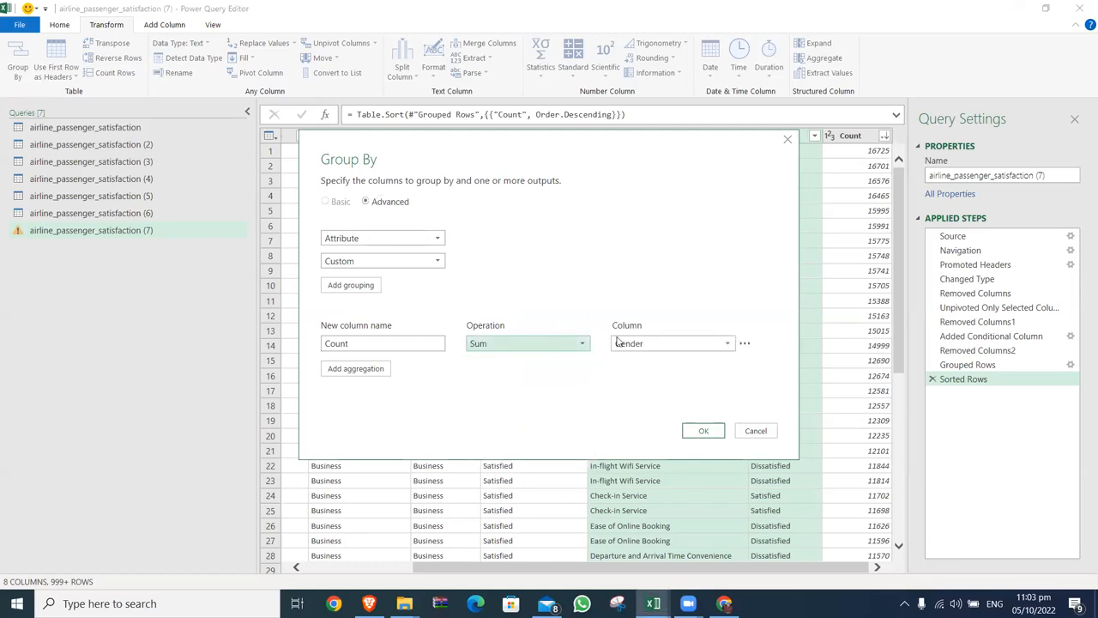
{"action": "left_click", "coordinate": [629, 343]}
{"action": "left_click", "coordinate": [663, 459]}
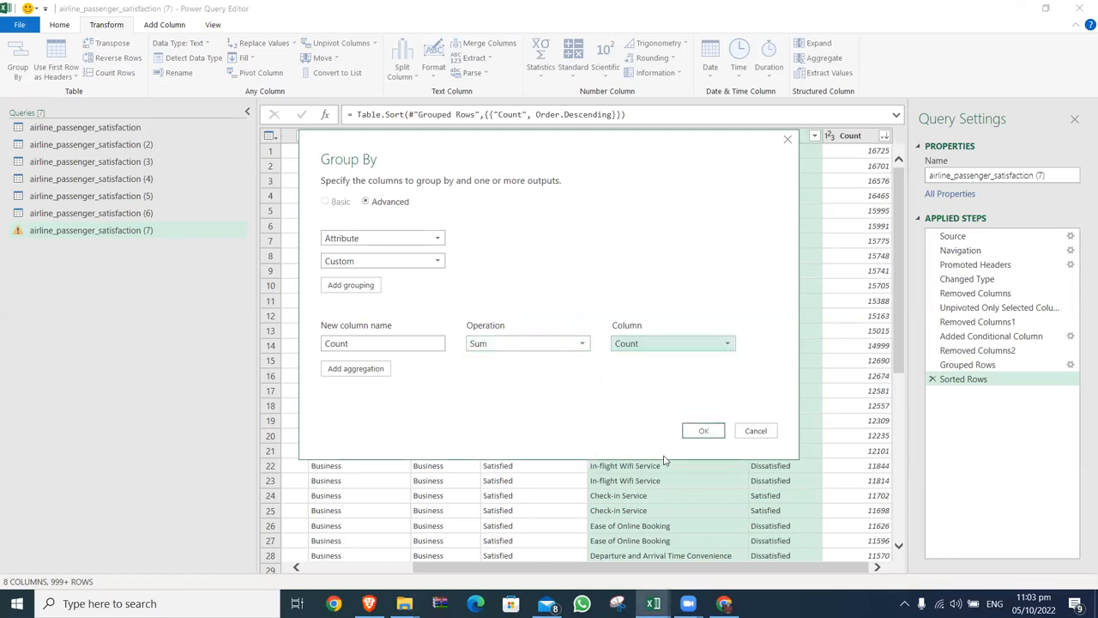
{"action": "left_click", "coordinate": [695, 430]}
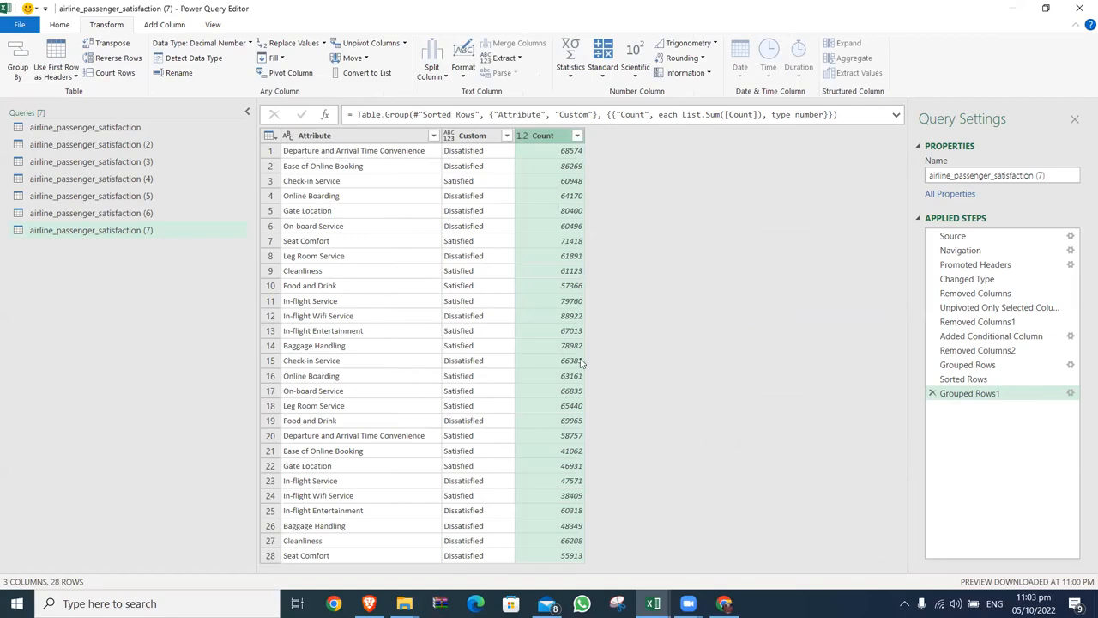
- Sort the grouped query by Attribute in ascending order and load it as a table to a new worksheet
{"action": "left_click", "coordinate": [435, 135]}
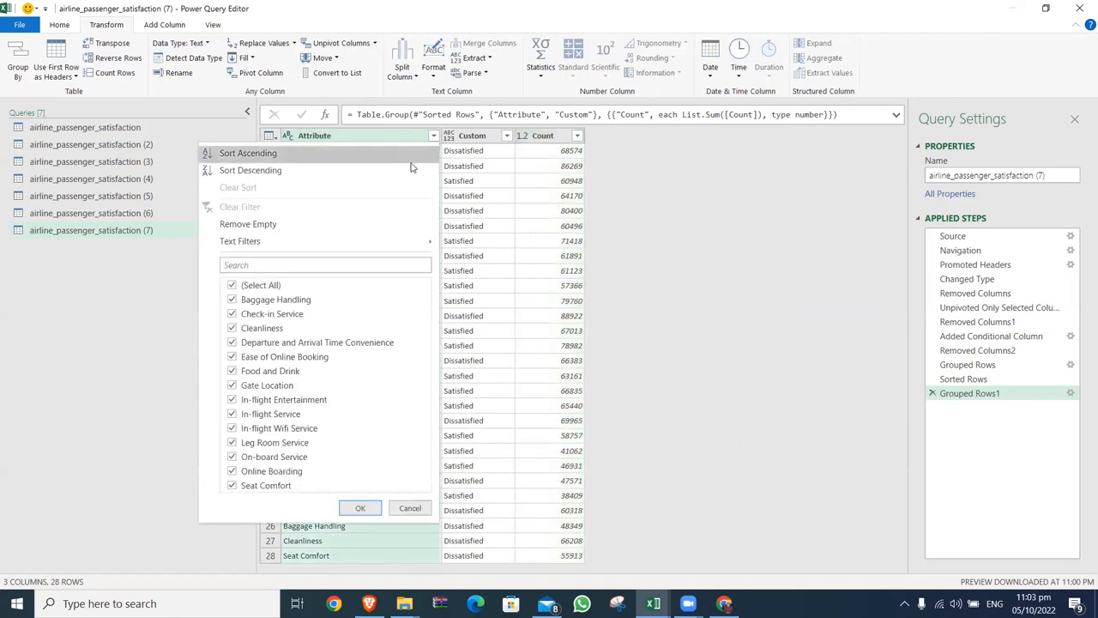
{"action": "left_click", "coordinate": [407, 152]}
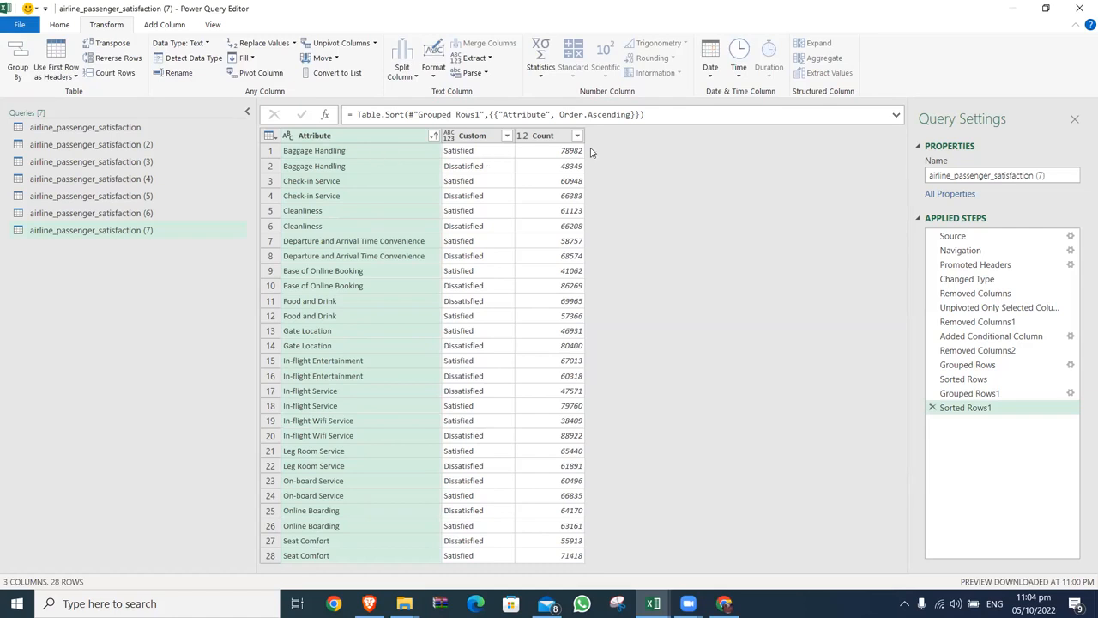
{"action": "left_click", "coordinate": [60, 26]}
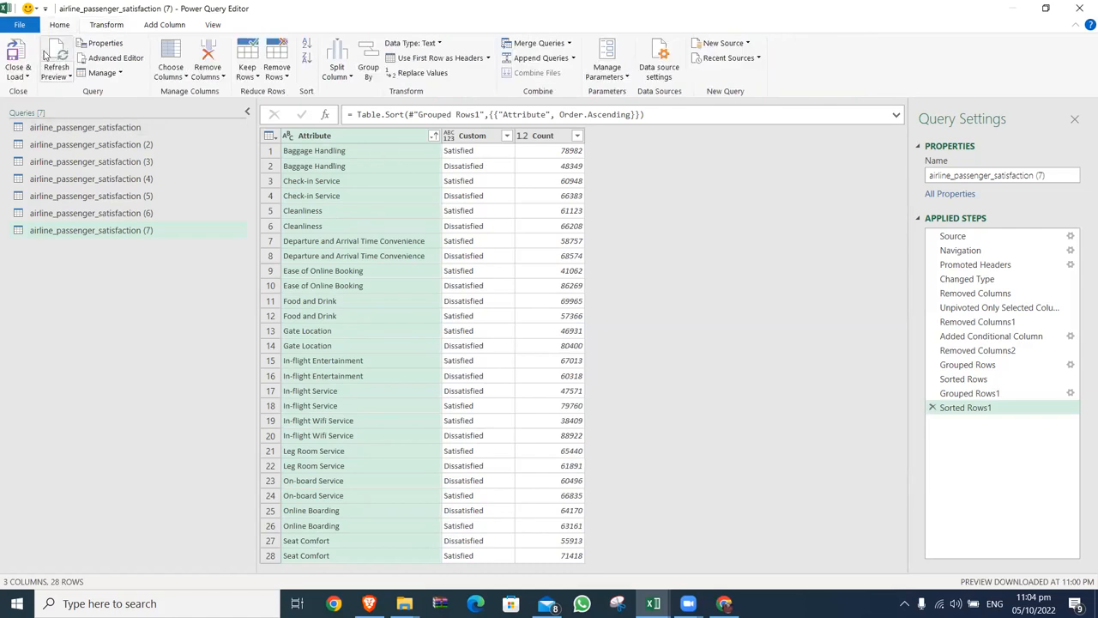
{"action": "left_click", "coordinate": [26, 77]}
{"action": "left_click", "coordinate": [47, 107]}
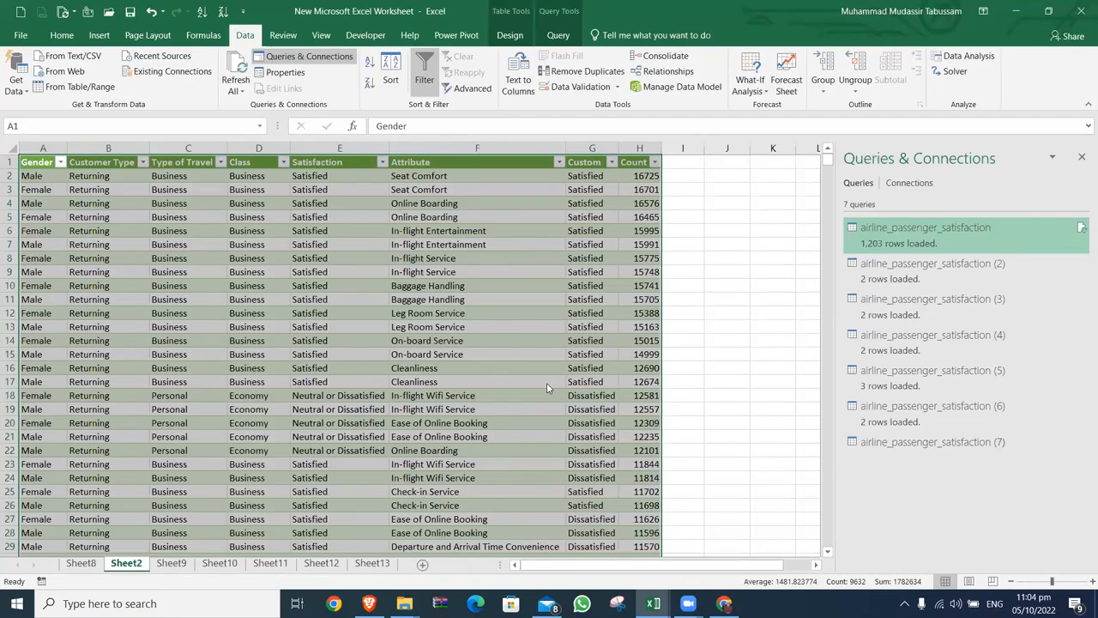
{"action": "left_click", "coordinate": [525, 459]}
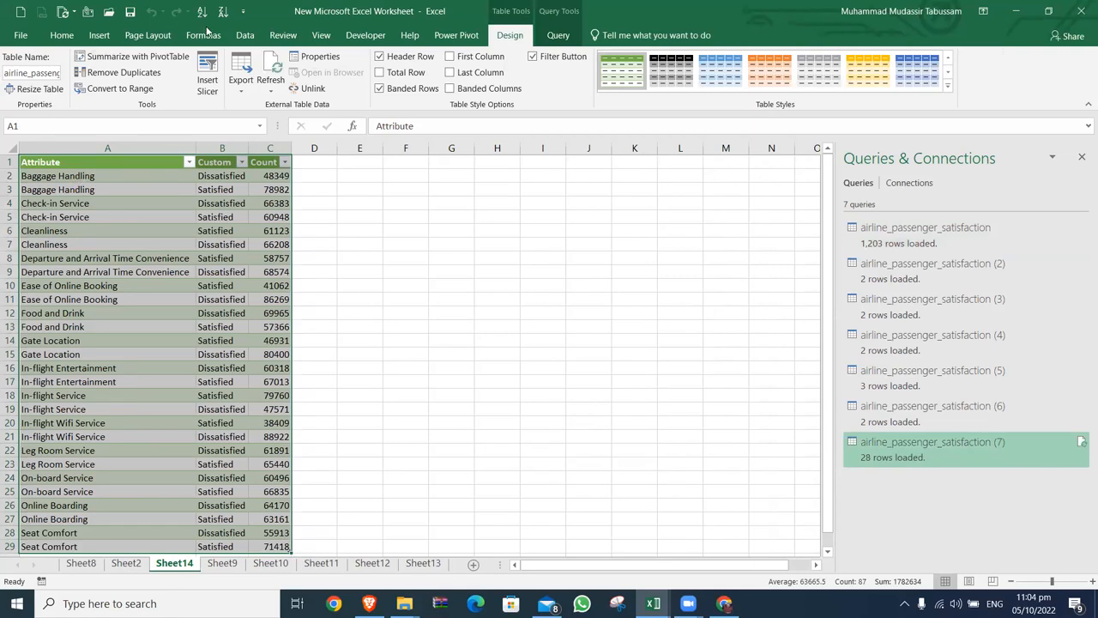
- Create a PivotTable on a new worksheet from the airline_passenger_satisfaction__7 table
{"action": "left_click", "coordinate": [97, 36]}
{"action": "left_click", "coordinate": [22, 68]}
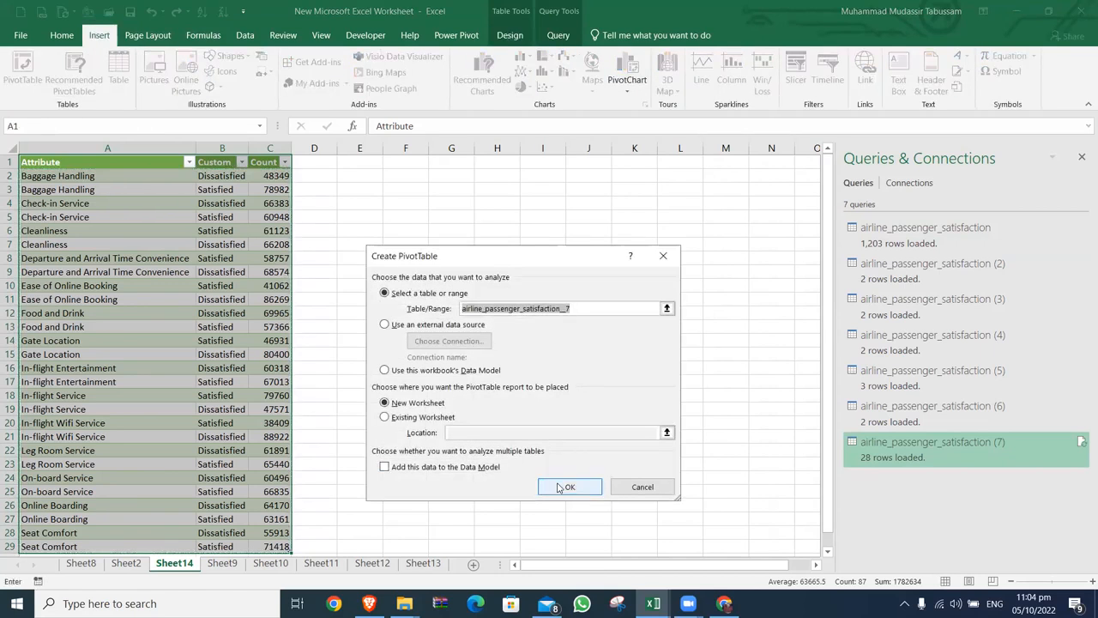
{"action": "left_click", "coordinate": [558, 485]}
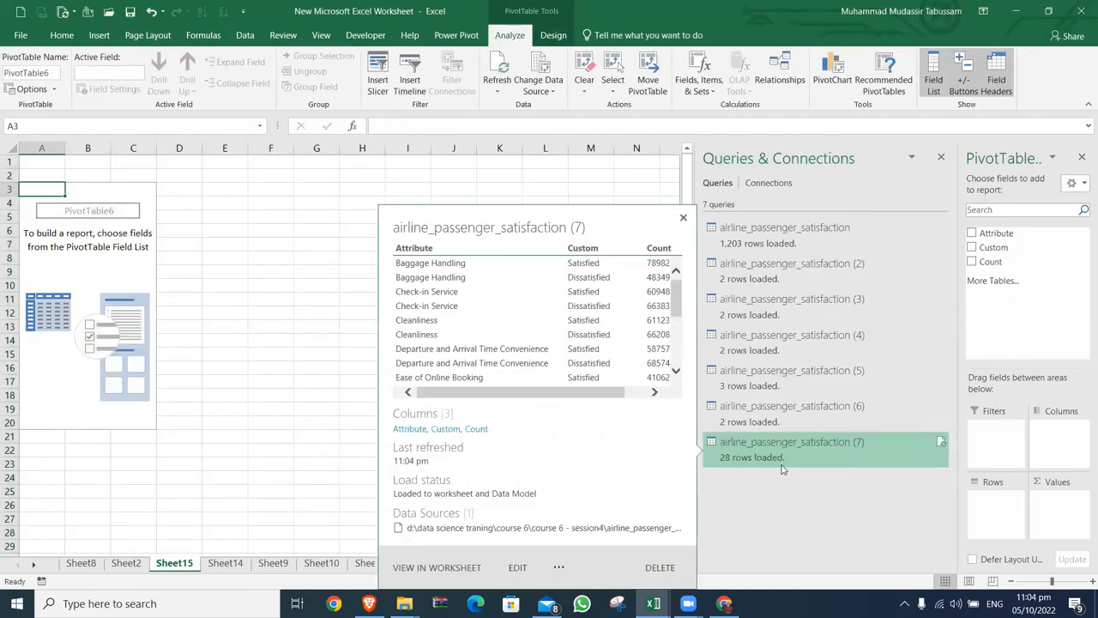
- Lay out the PivotTable with Attribute as rows, Custom as columns and the sum of Count as values
{"action": "left_click_drag", "start_coordinate": [999, 233], "coordinate": [994, 524]}
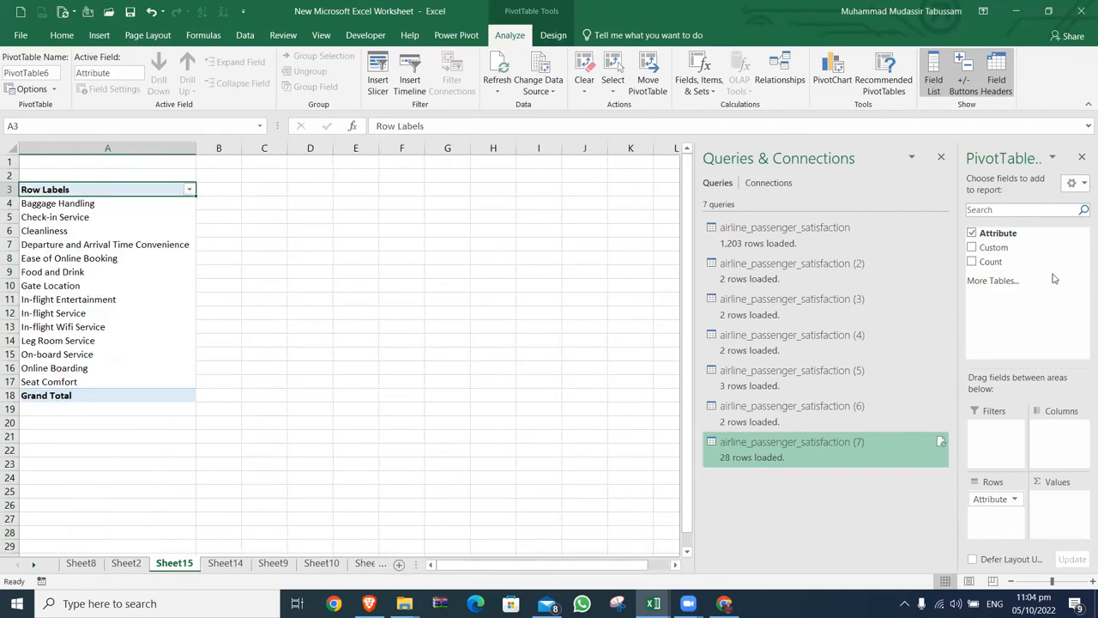
{"action": "left_click_drag", "start_coordinate": [1011, 248], "coordinate": [1048, 425]}
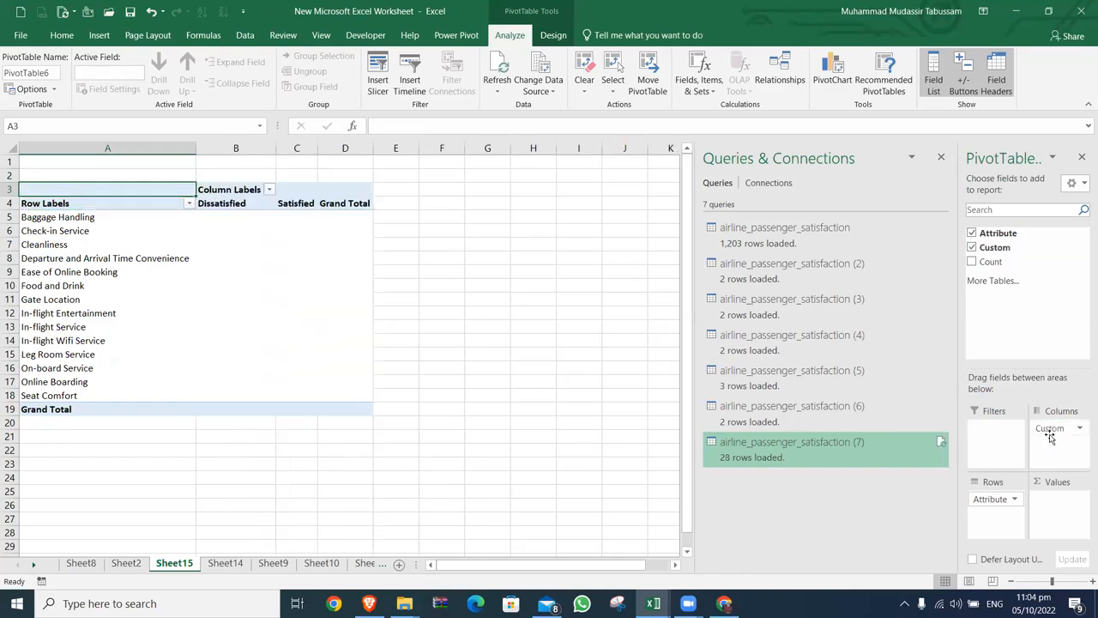
{"action": "left_click_drag", "start_coordinate": [991, 262], "coordinate": [1057, 513]}
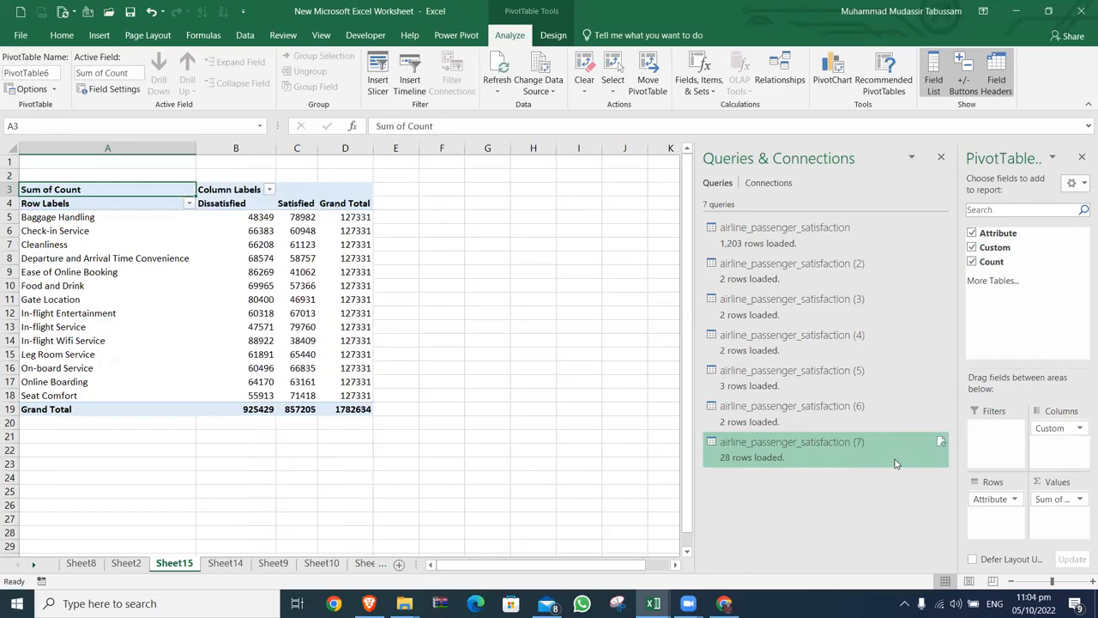
- Show the Sheet15 PivotTable's Sum of Count values as a percentage of row total
{"action": "mouse_move", "coordinate": [895, 463]}
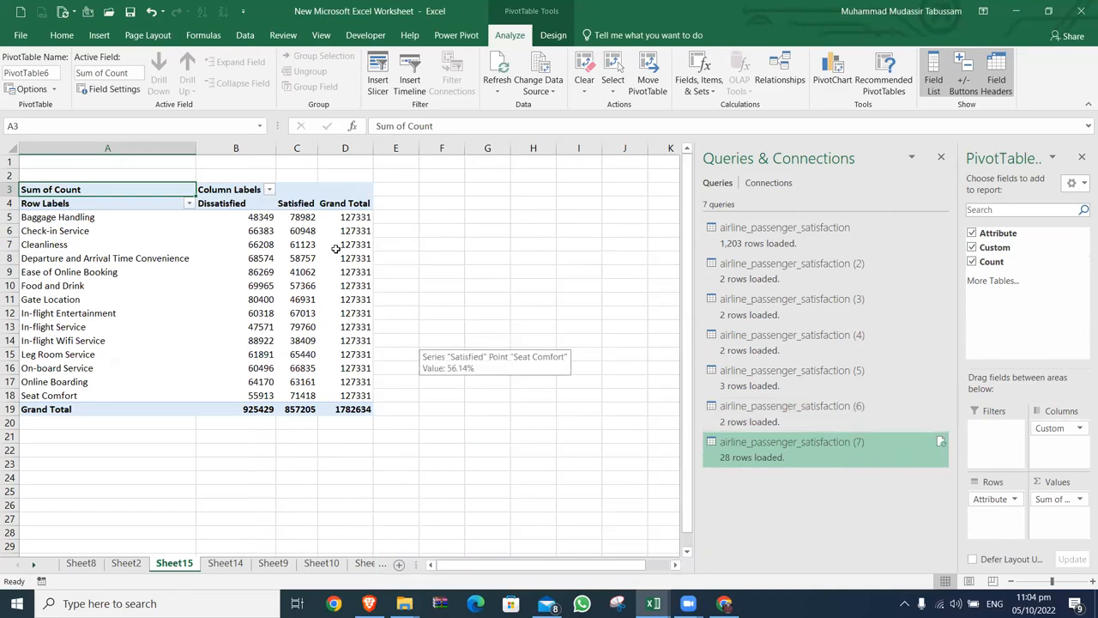
{"action": "right_click", "coordinate": [314, 219]}
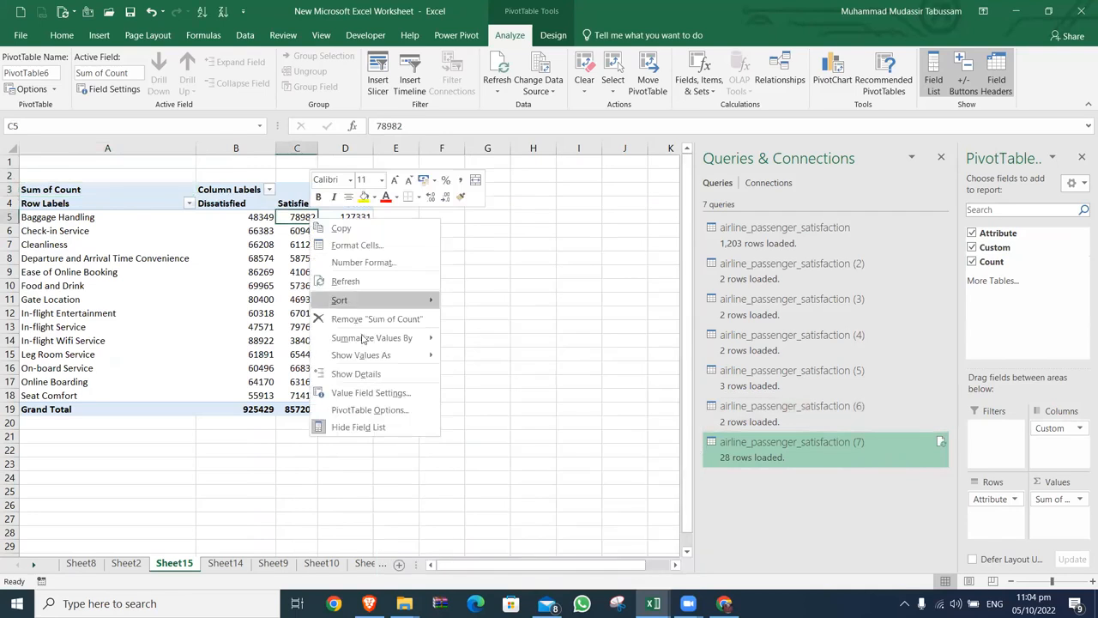
{"action": "mouse_move", "coordinate": [379, 362]}
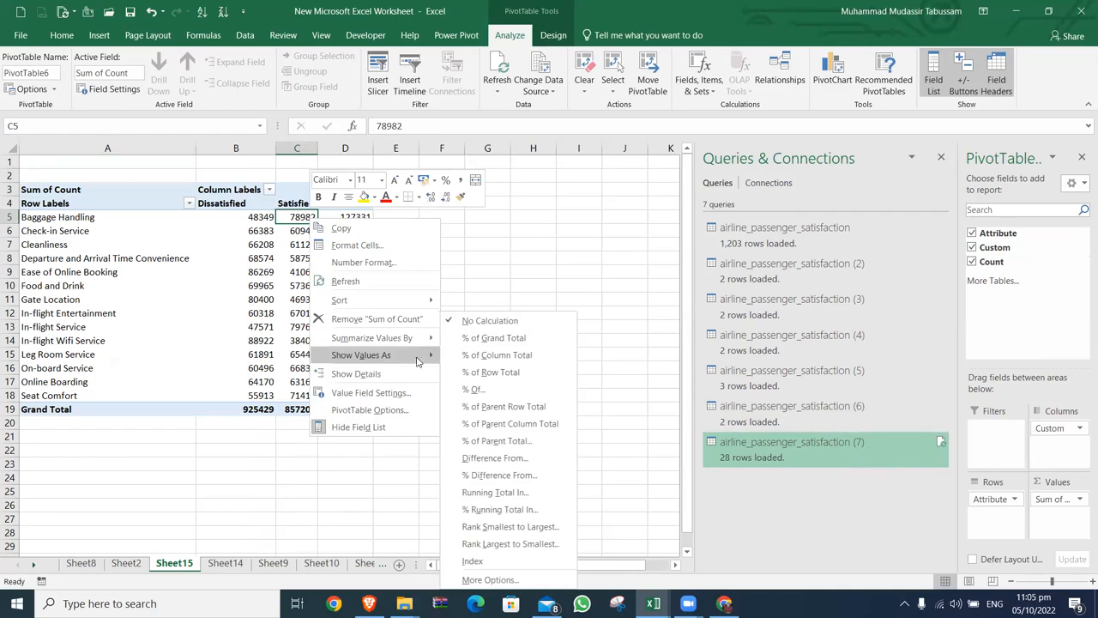
{"action": "left_click", "coordinate": [503, 372]}
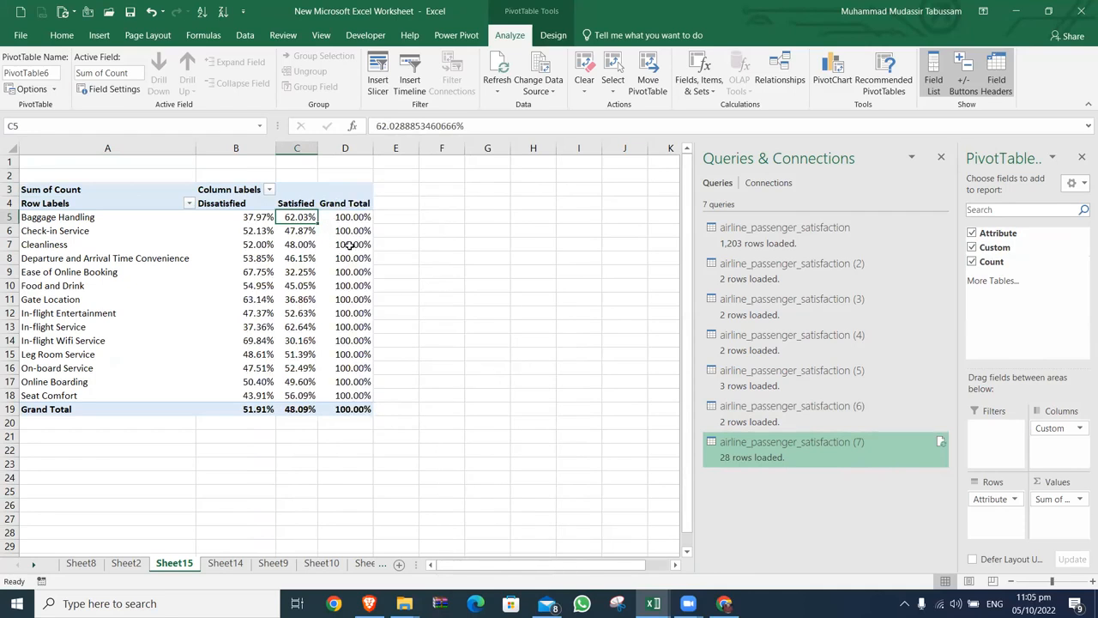
- Set the PivotTable's grand totals to be on for columns only
{"action": "left_click", "coordinate": [550, 35]}
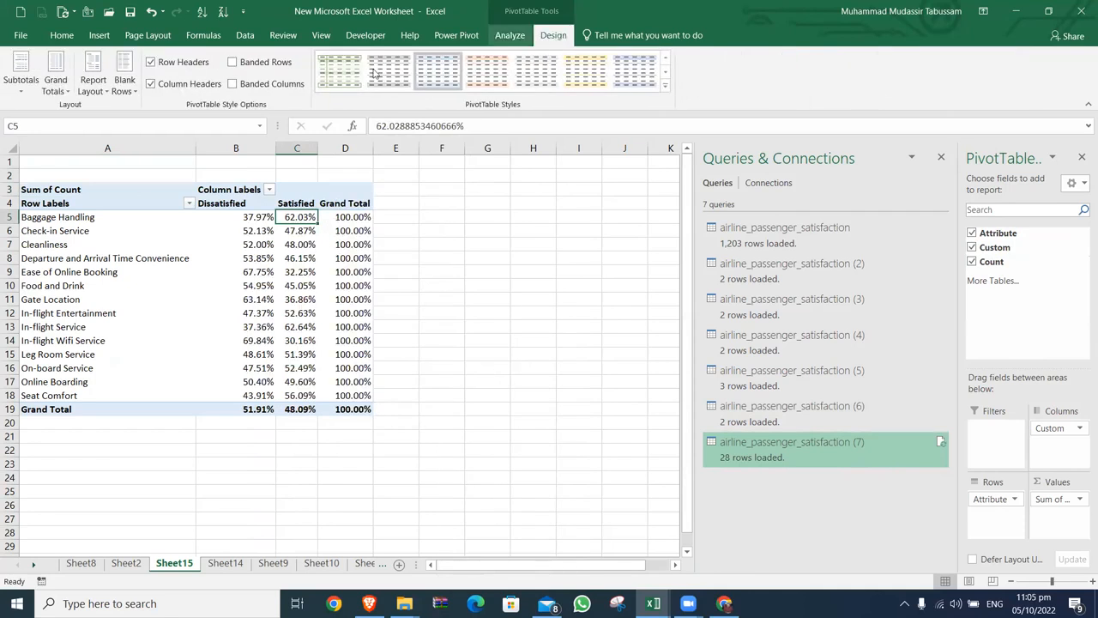
{"action": "left_click", "coordinate": [55, 79]}
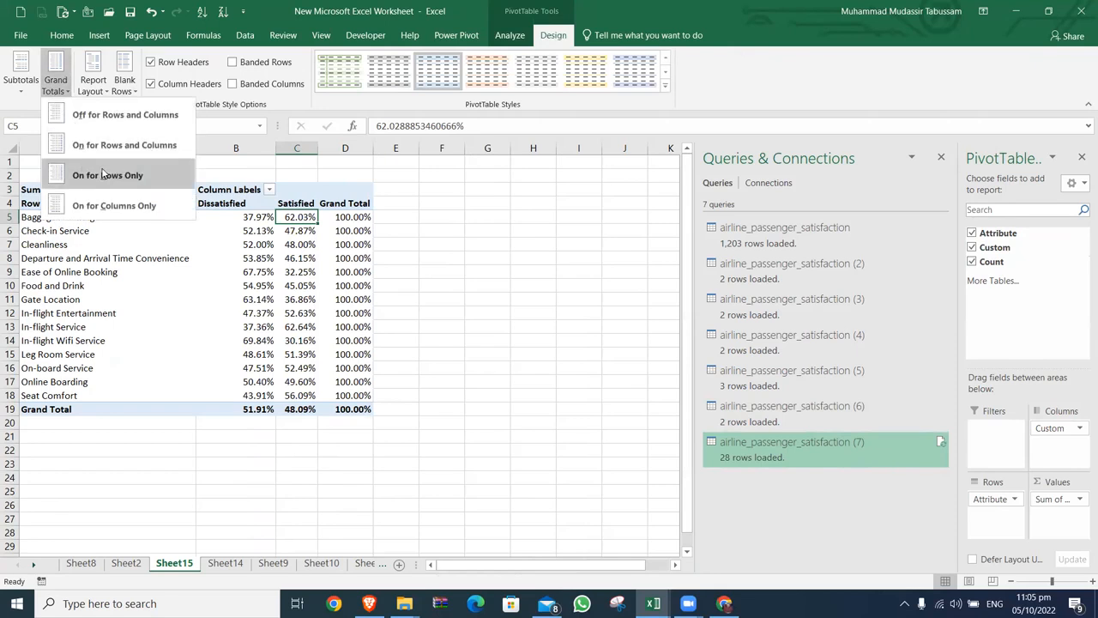
{"action": "left_click", "coordinate": [114, 205]}
{"action": "left_click", "coordinate": [494, 256]}
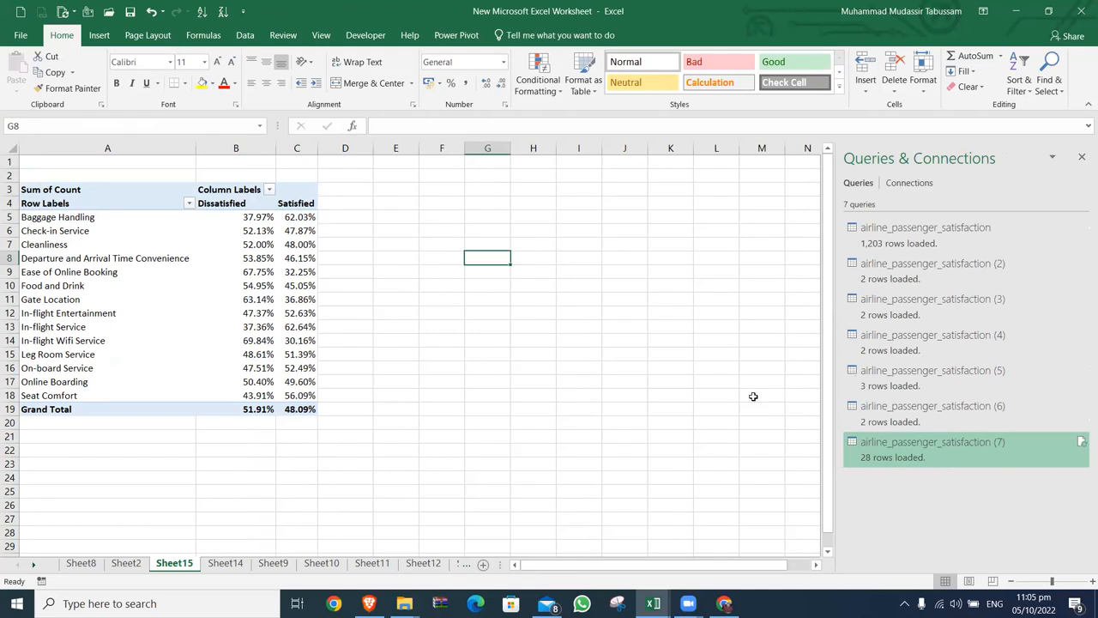
- Move the PivotChart on Sheet8 over its PivotTable to review the bars, and return to the PivotTable on Sheet15
{"action": "mouse_move", "coordinate": [895, 461]}
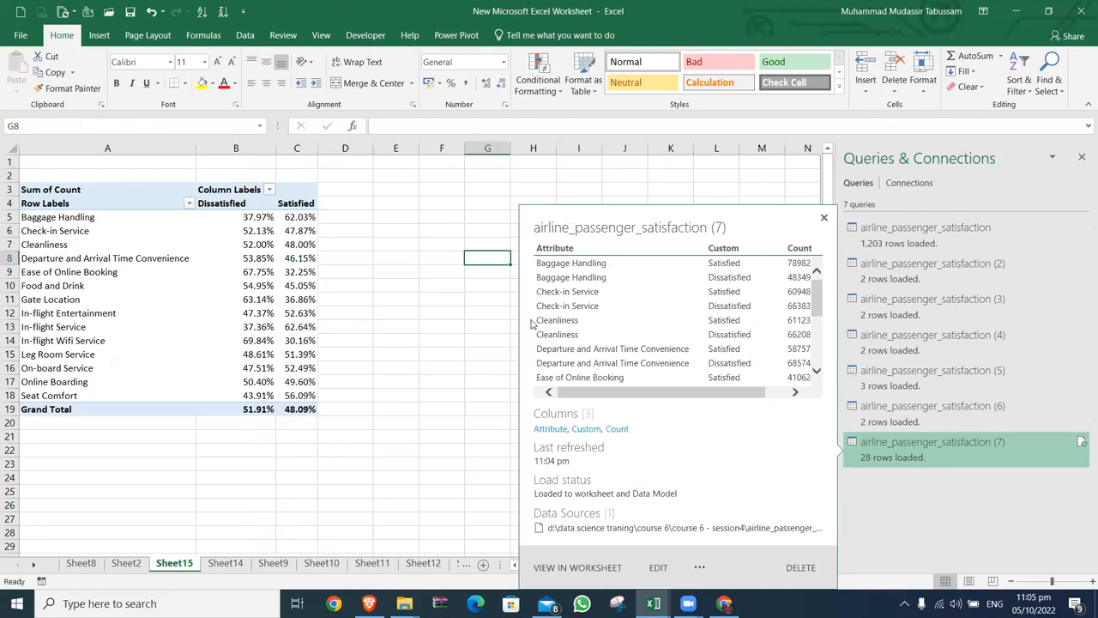
{"action": "left_click", "coordinate": [423, 329]}
{"action": "key", "text": "Home"}
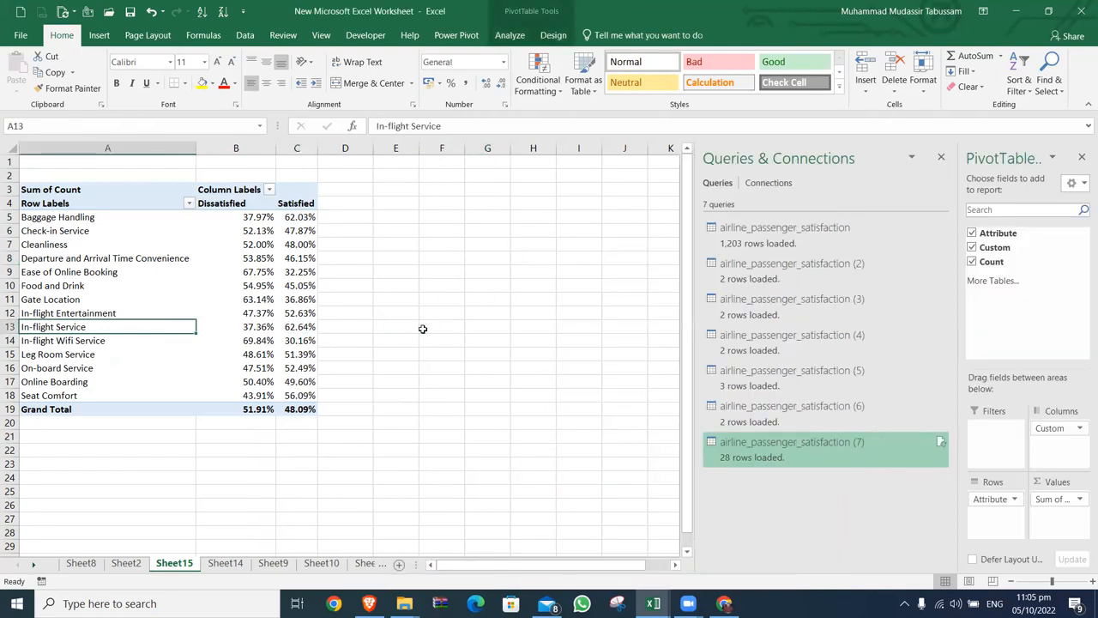
{"action": "key", "text": "ctrl+Page_Up"}
{"action": "key", "text": "ctrl+Page_Up"}
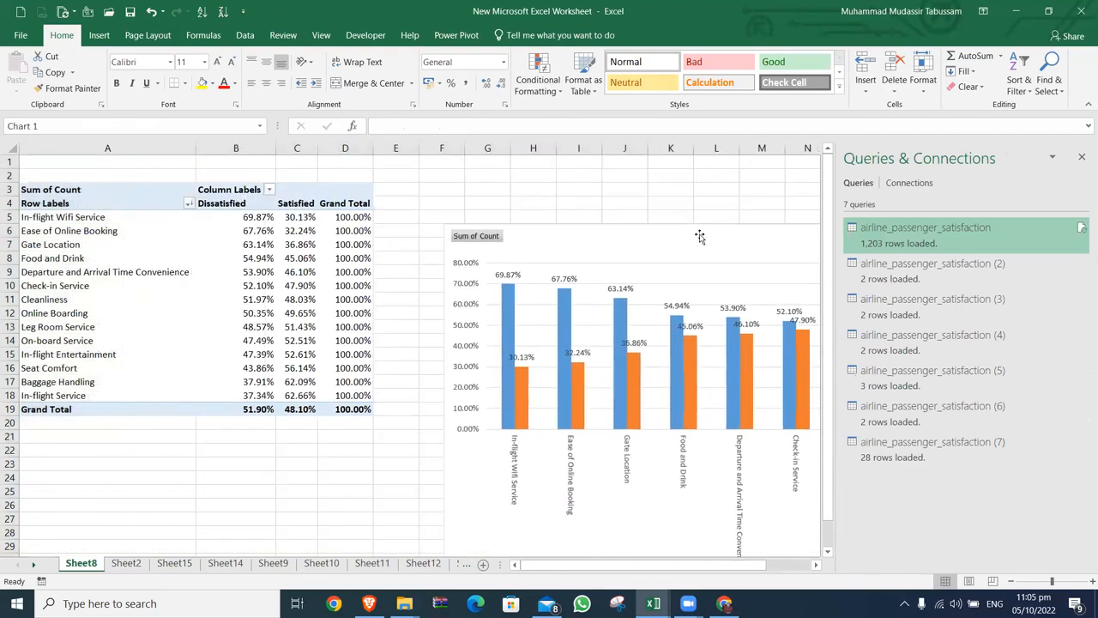
{"action": "left_click_drag", "start_coordinate": [569, 250], "coordinate": [197, 181]}
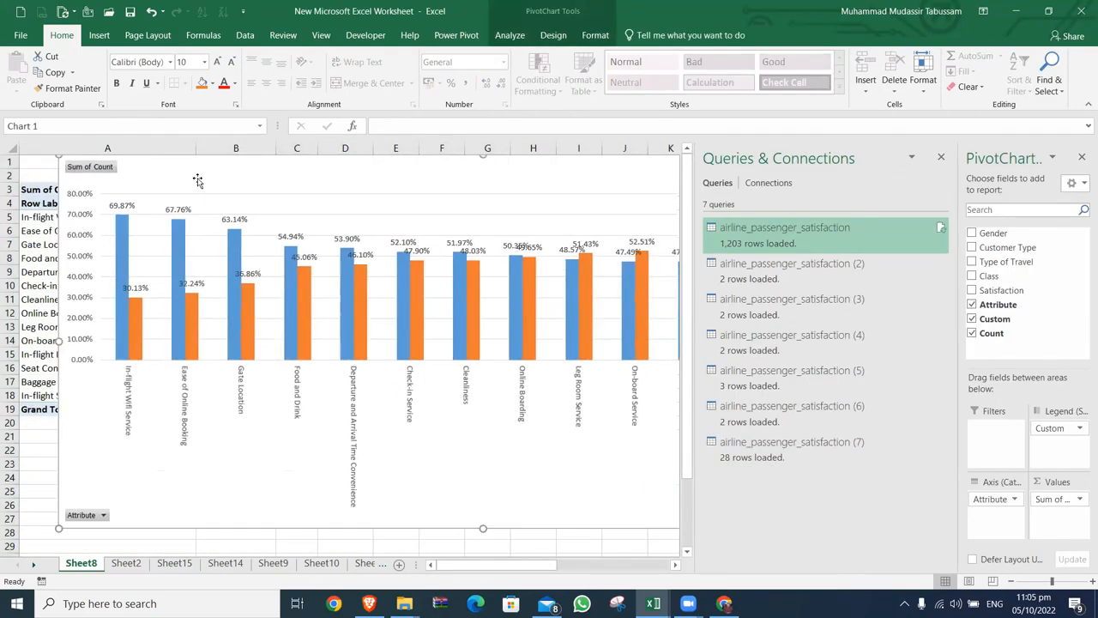
{"action": "left_click", "coordinate": [324, 554]}
{"action": "key", "text": "ctrl+Page_Down"}
{"action": "key", "text": "ctrl+Page_Down"}
{"action": "key", "text": "ctrl+Page_Down"}
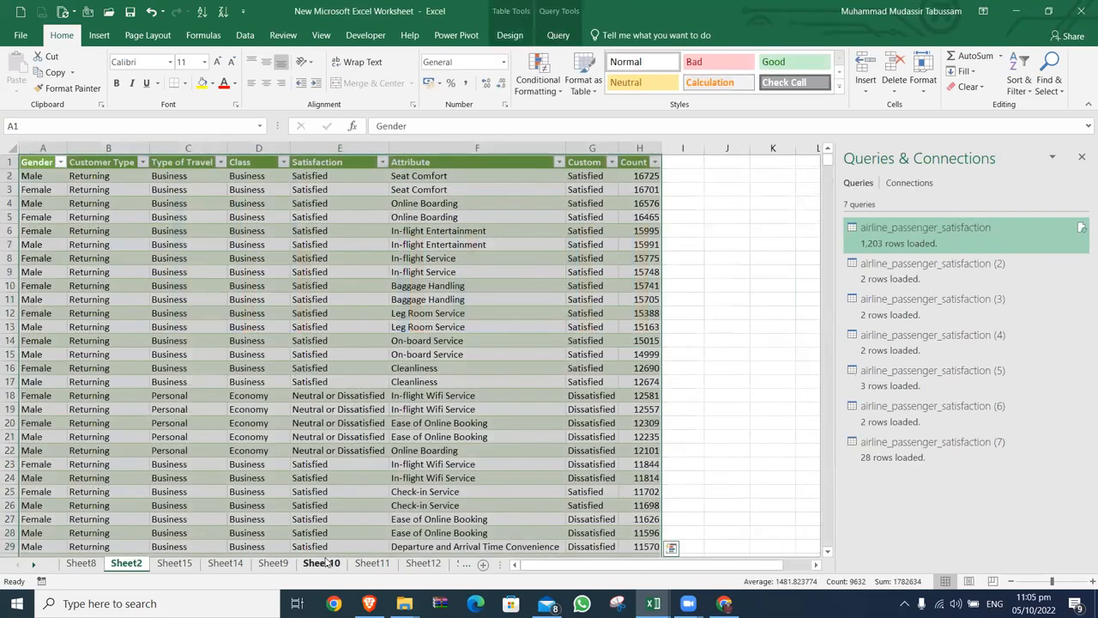
{"action": "key", "text": "ctrl+Page_Up"}
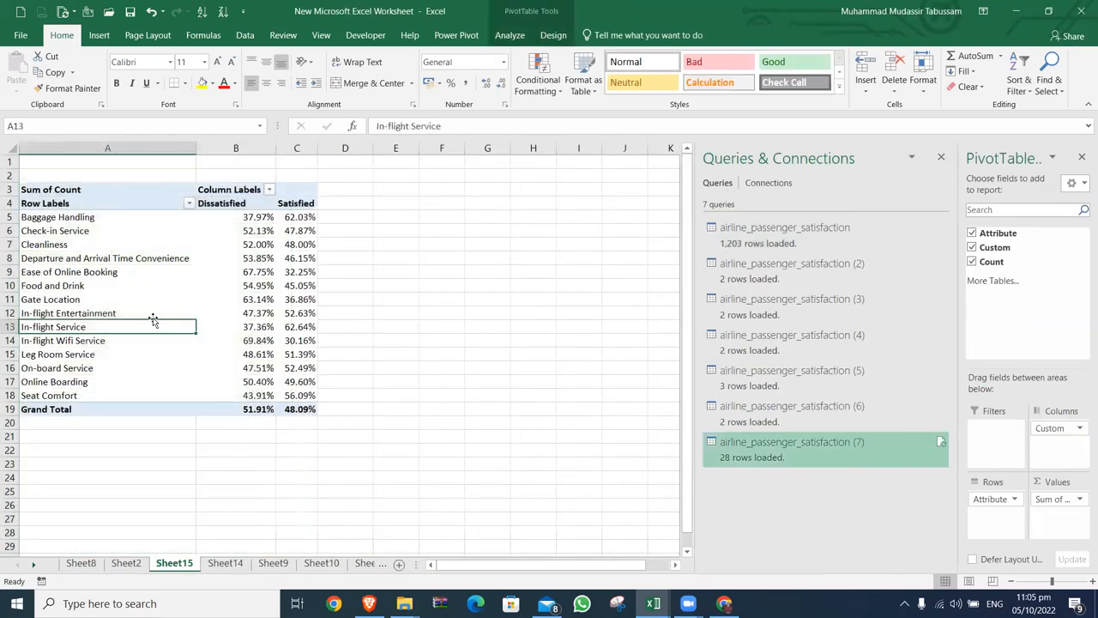
{"action": "left_click", "coordinate": [102, 219]}
{"action": "key", "text": "ctrl+shift+Right"}
{"action": "key", "text": "ctrl+shift+Down"}
{"action": "key", "text": "shift+Up"}
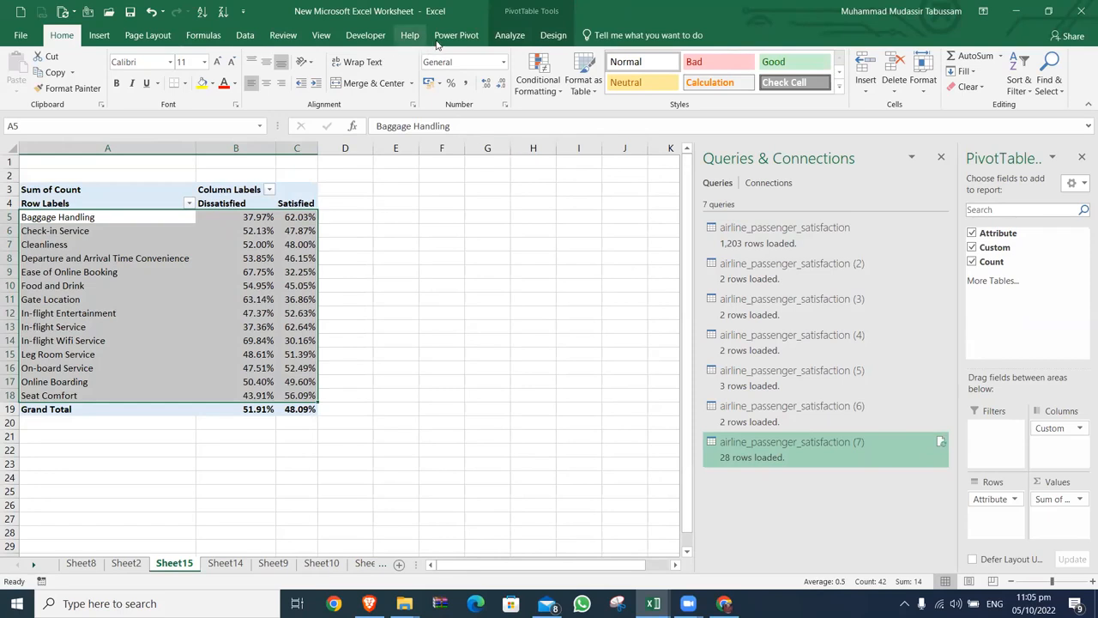
{"action": "left_click", "coordinate": [511, 39]}
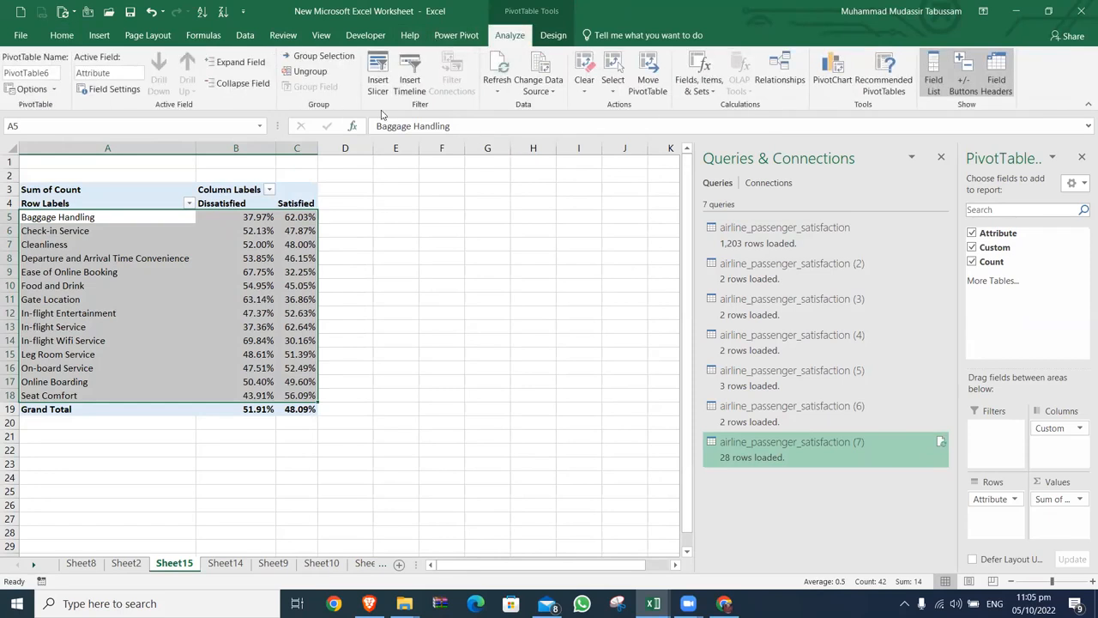
{"action": "left_click", "coordinate": [99, 35]}
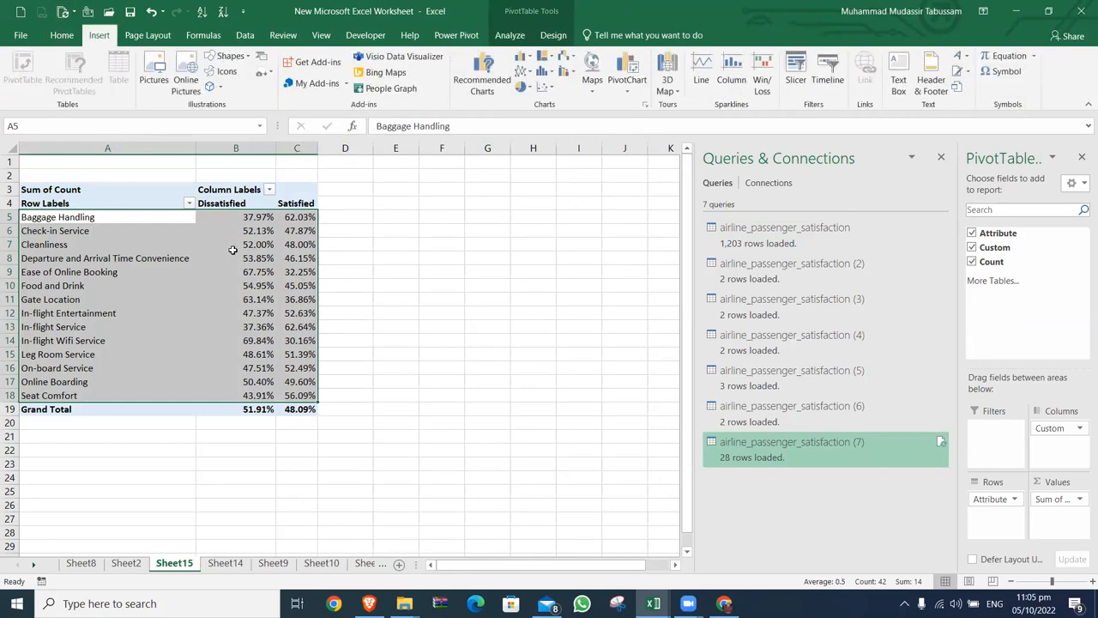
{"action": "left_click", "coordinate": [627, 103]}
{"action": "mouse_move", "coordinate": [550, 244]}
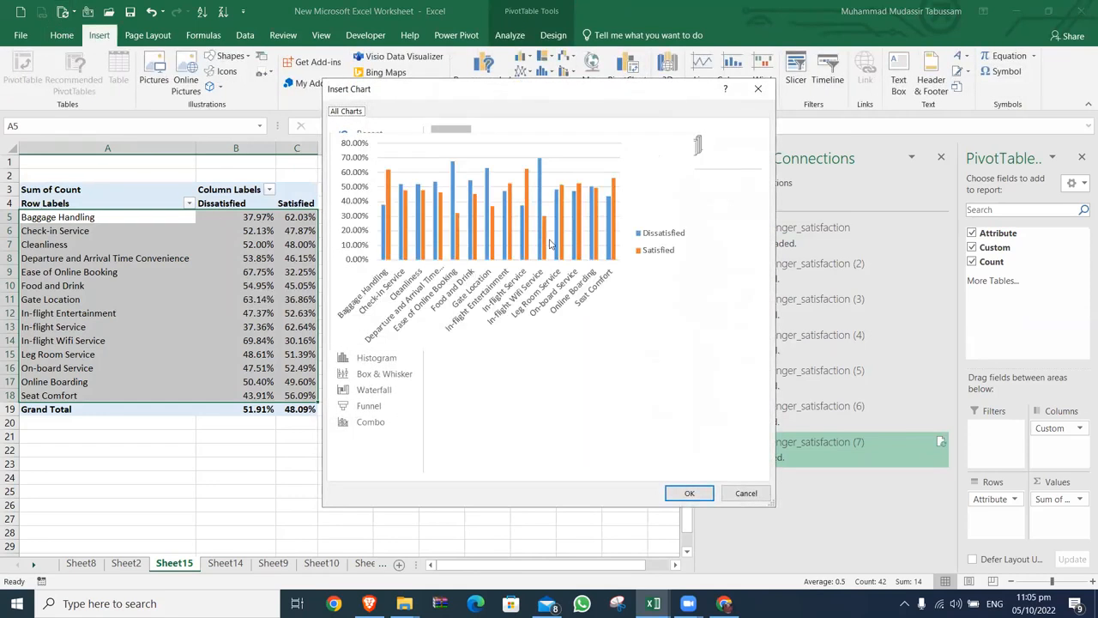
{"action": "left_click", "coordinate": [744, 493]}
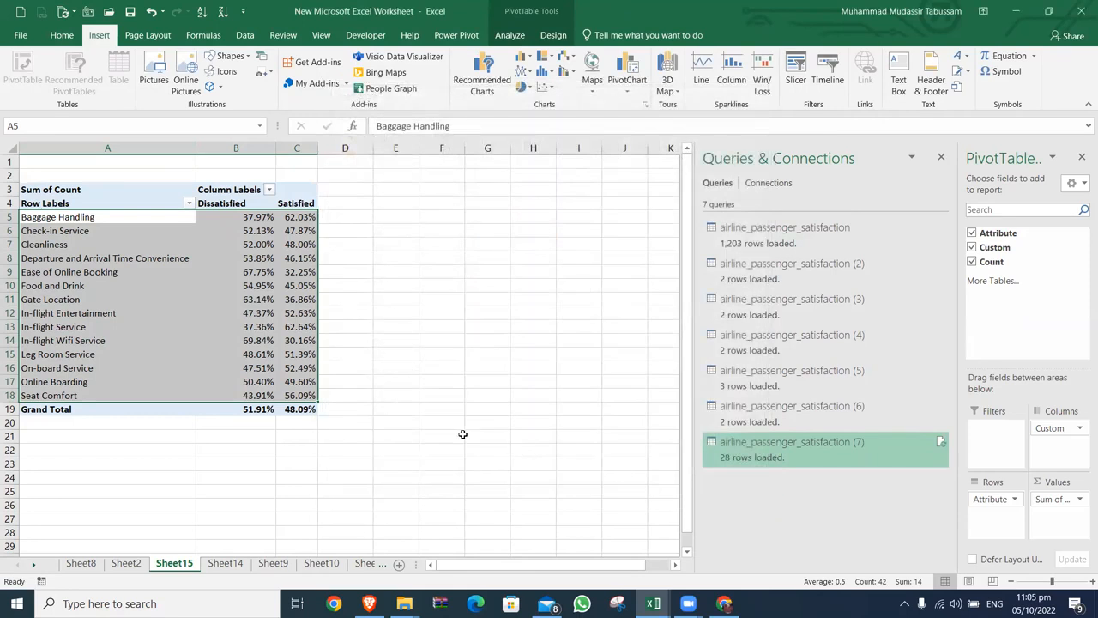
{"action": "left_click", "coordinate": [315, 461]}
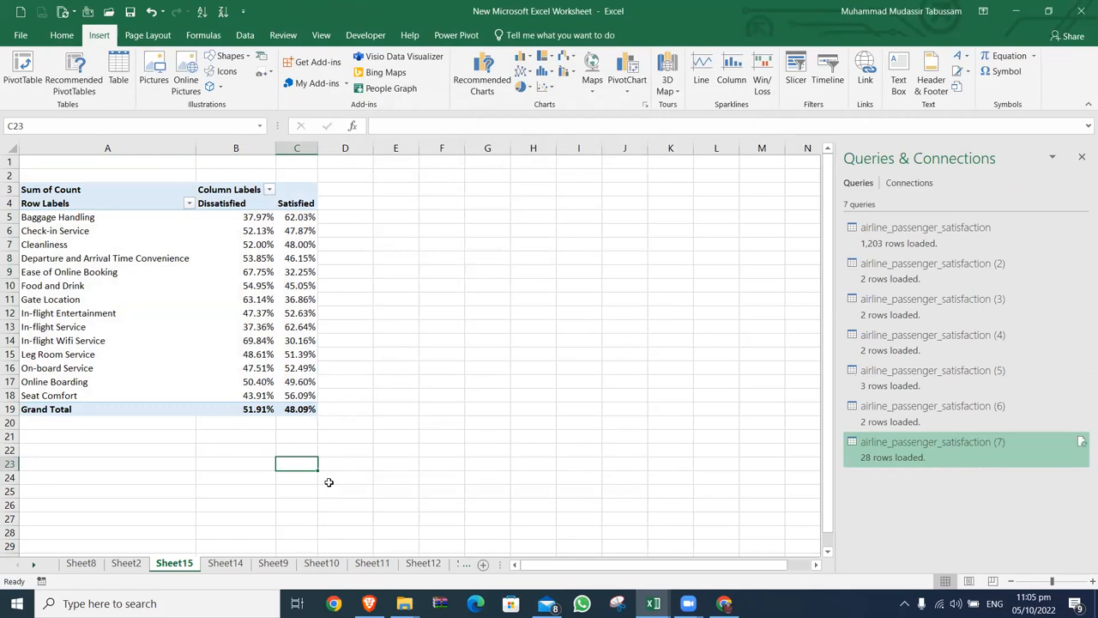
- Examine the Count column of the grouped table on Sheet14 and compare it with the PivotTable on Sheet15
{"action": "key", "text": "ctrl+Page_Down"}
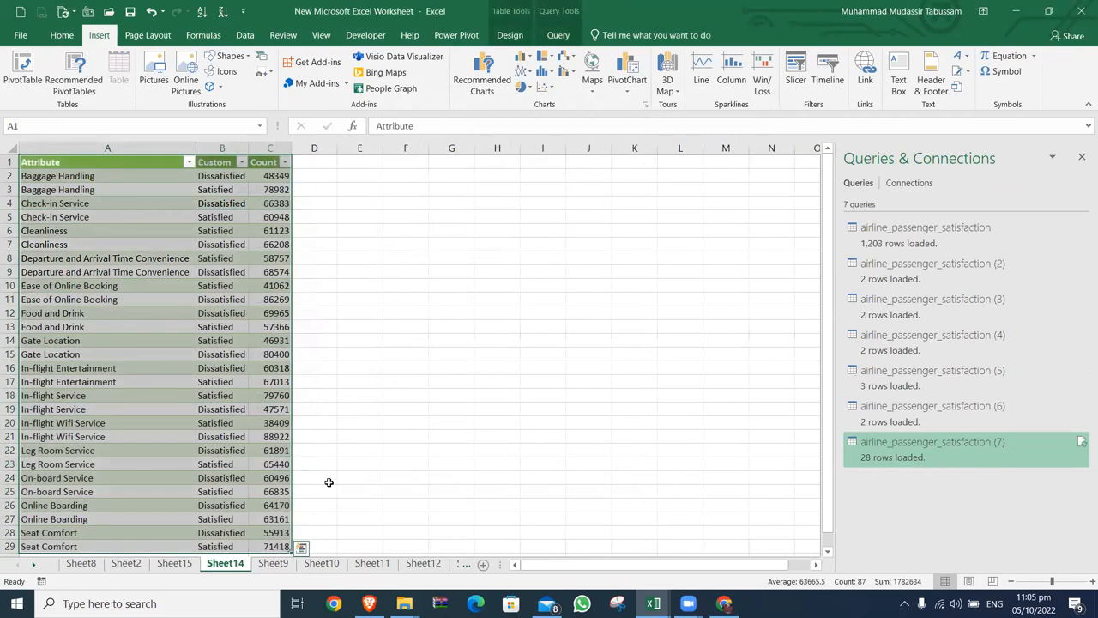
{"action": "key", "text": "ctrl+Down"}
{"action": "key", "text": "ctrl+Right"}
{"action": "key", "text": "ctrl+Up"}
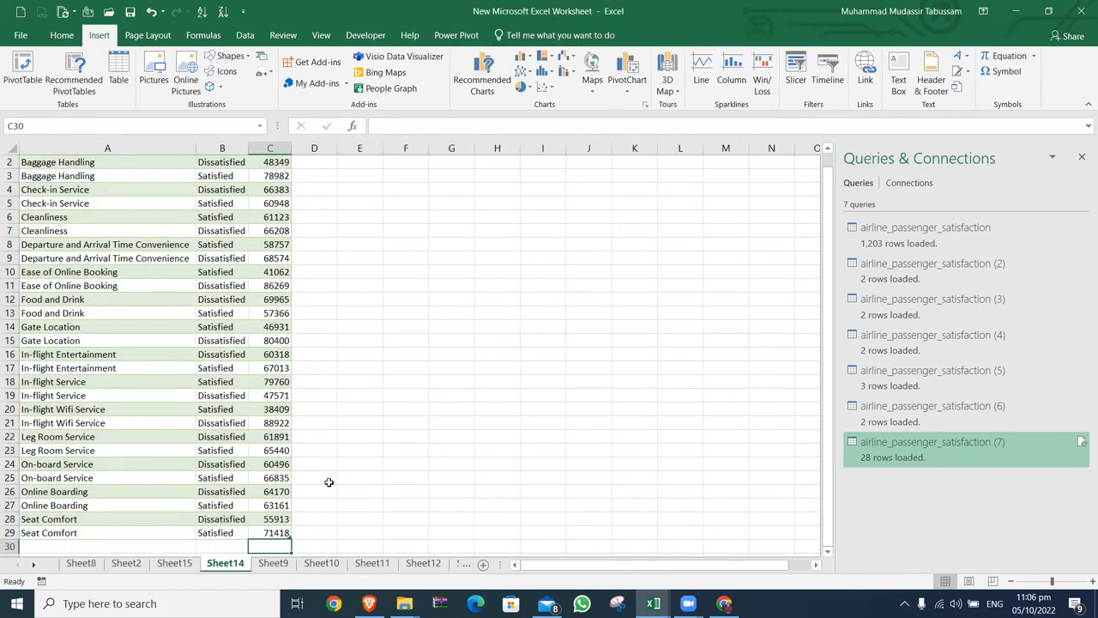
{"action": "key", "text": "Down"}
{"action": "key", "text": "ctrl+shift+Down"}
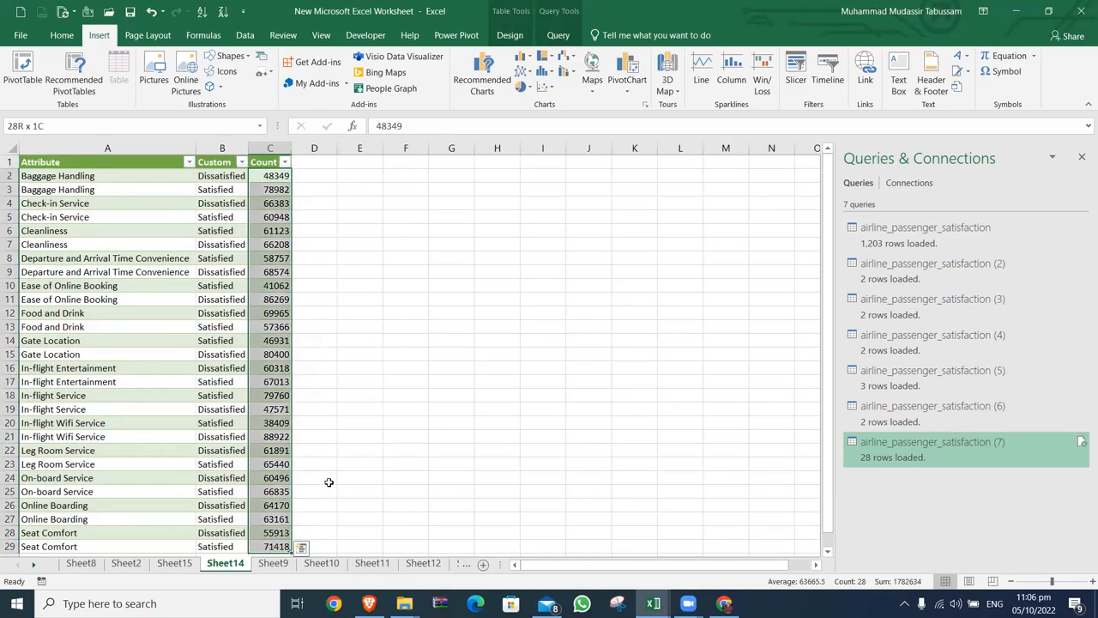
{"action": "key", "text": "ctrl+Page_Up"}
{"action": "key", "text": "ctrl+Page_Up"}
{"action": "key", "text": "ctrl+Page_Down"}
{"action": "key", "text": "ctrl+Page_Down"}
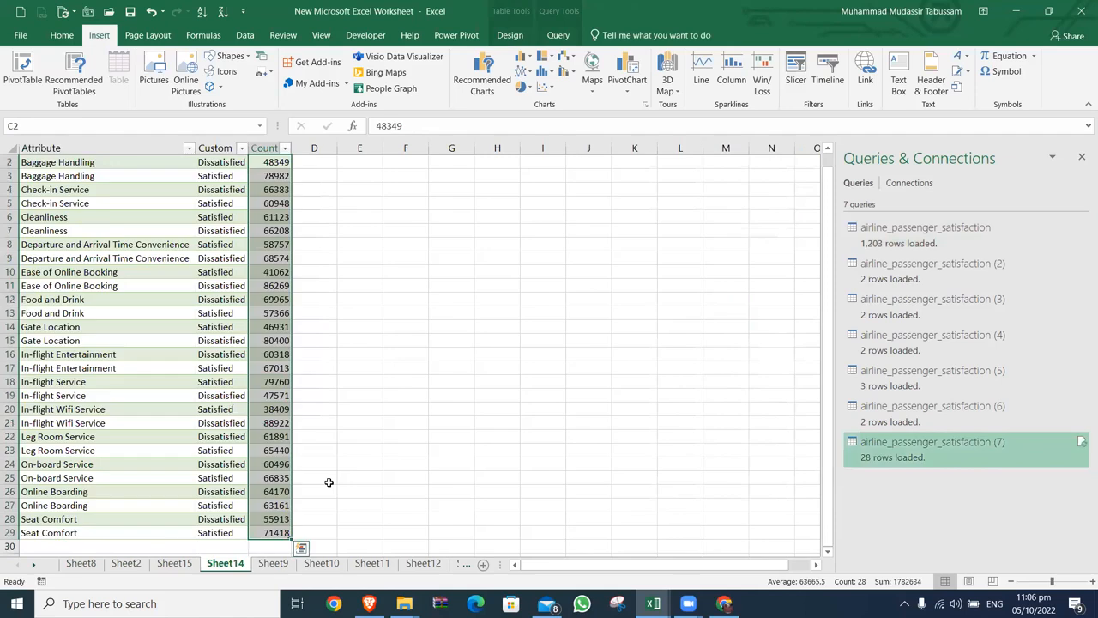
{"action": "key", "text": "ctrl+Page_Down"}
{"action": "key", "text": "ctrl+Page_Up"}
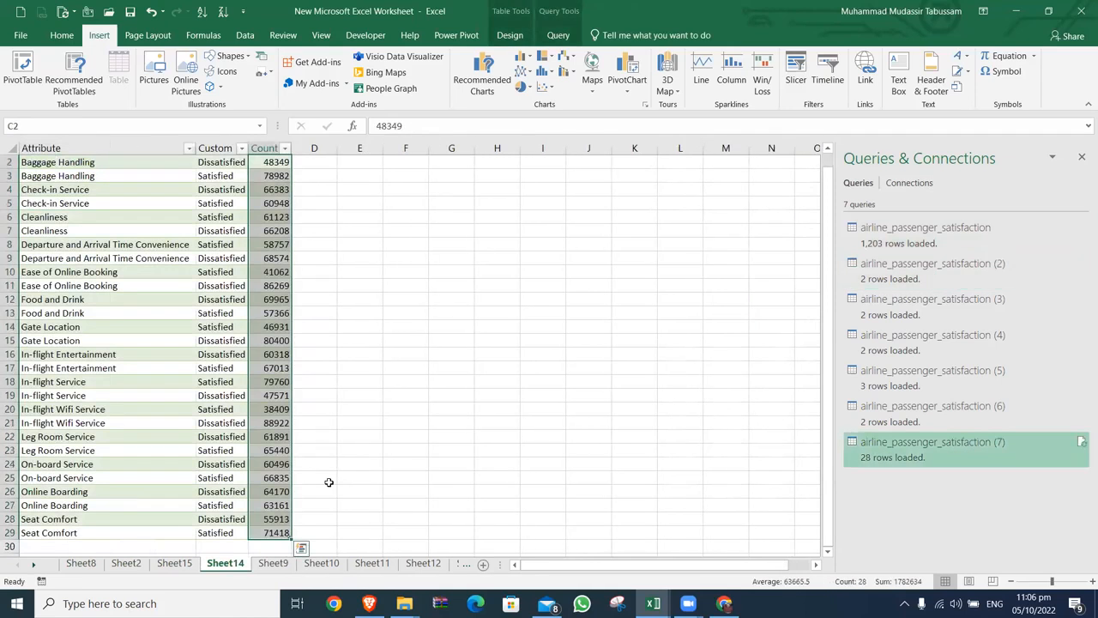
{"action": "key", "text": "ctrl+Page_Up"}
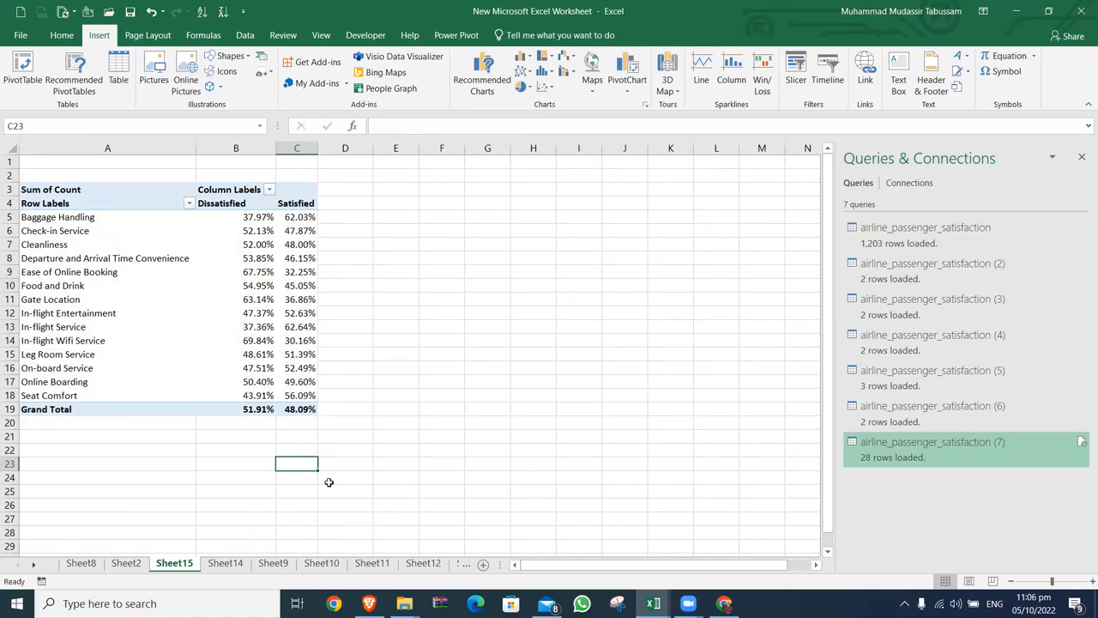
- Edit the airline_passenger_satisfaction (7) query and pivot its Custom column using Count as the values column
{"action": "double_click", "coordinate": [852, 455]}
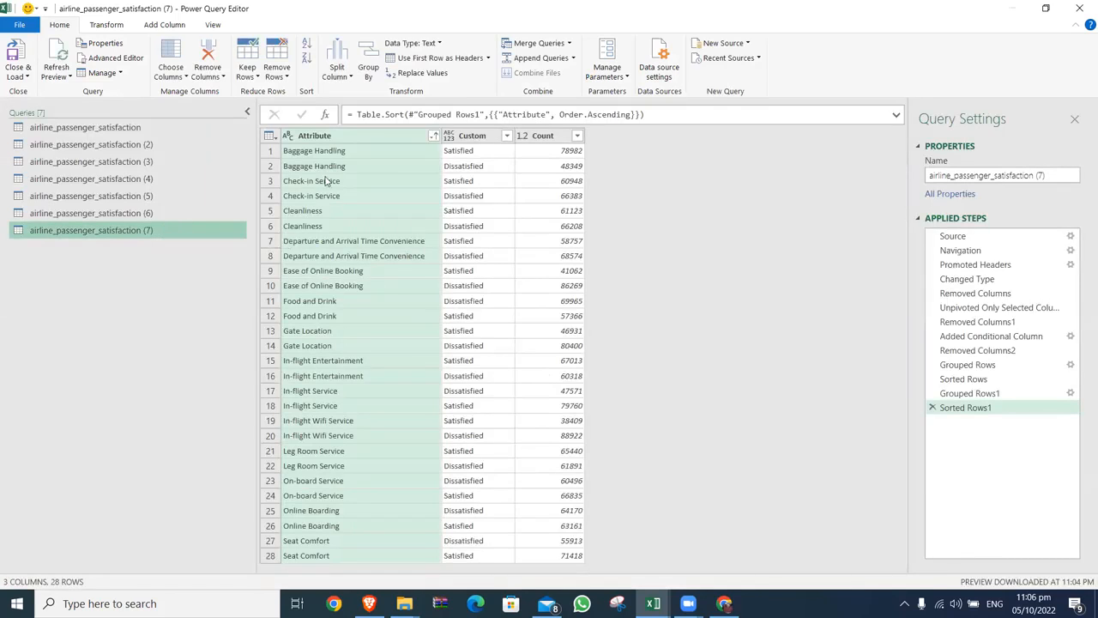
{"action": "left_click", "coordinate": [488, 140]}
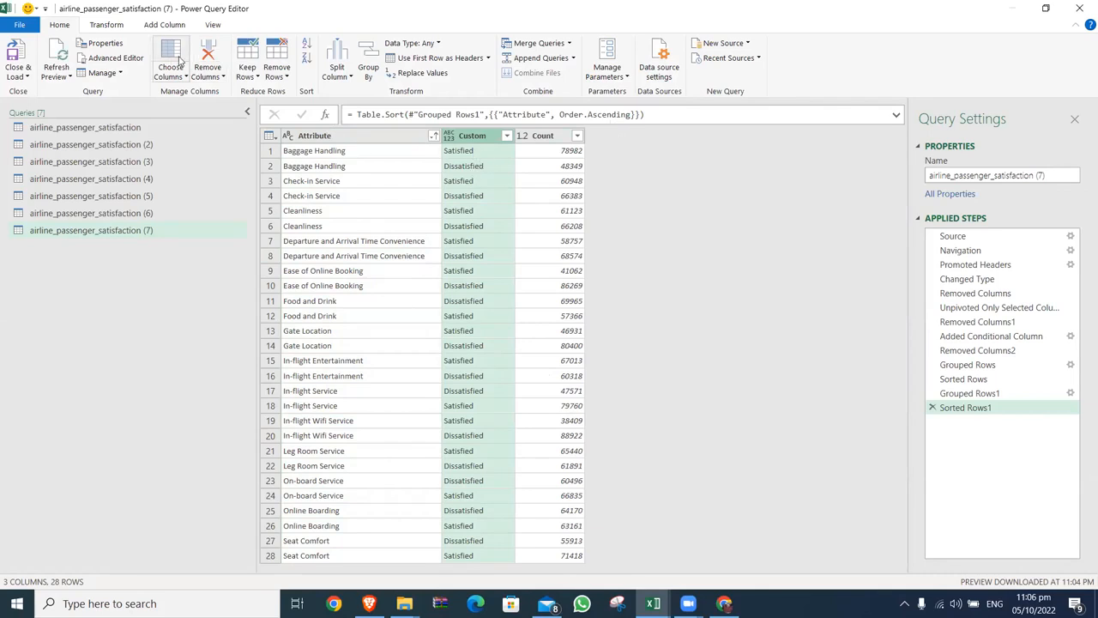
{"action": "left_click", "coordinate": [114, 27]}
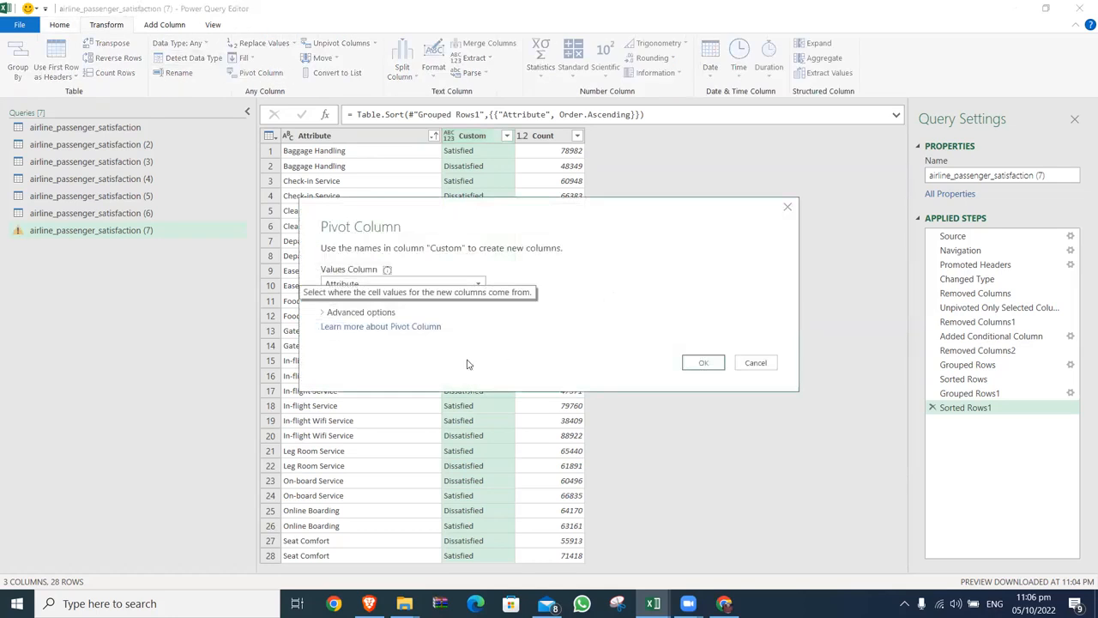
{"action": "left_click", "coordinate": [419, 284]}
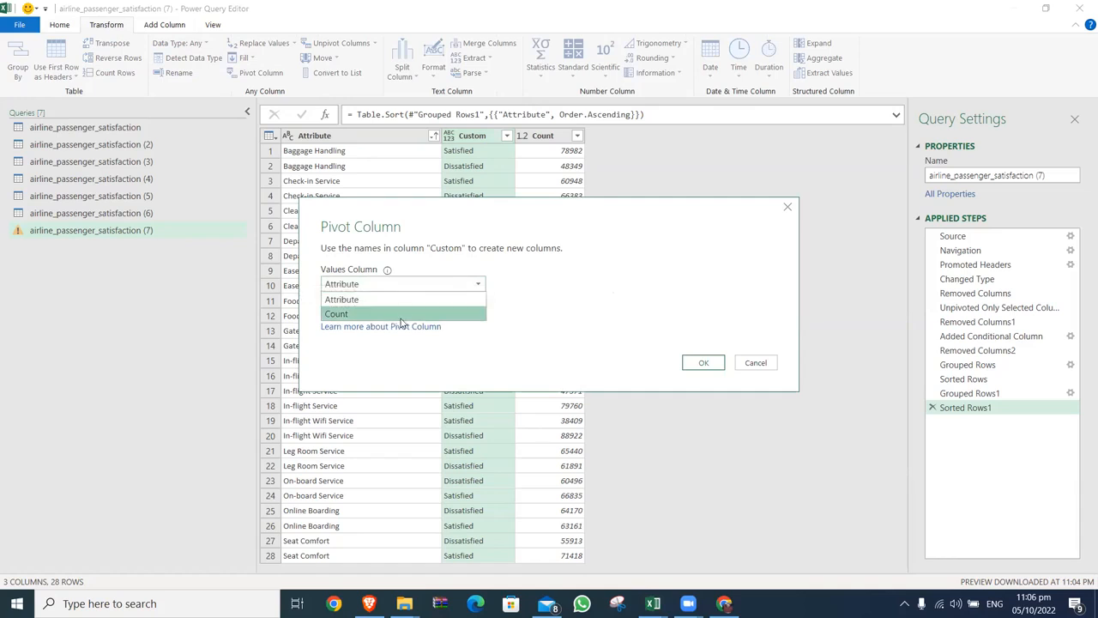
{"action": "left_click", "coordinate": [398, 313]}
{"action": "left_click", "coordinate": [701, 363]}
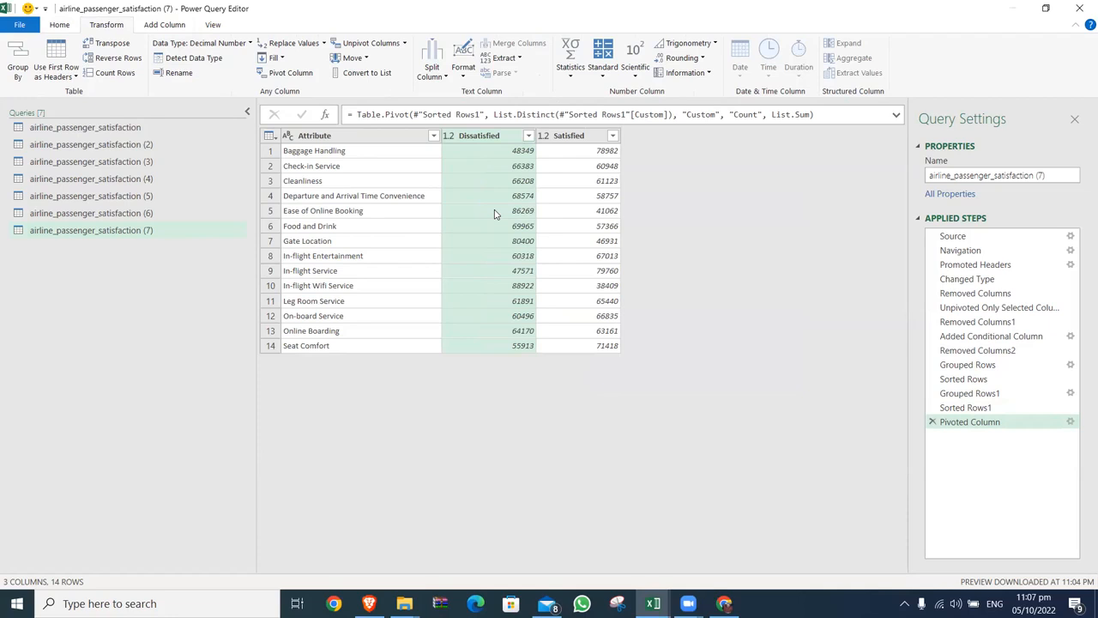
- Add a column to the query that sums the Dissatisfied and Satisfied columns for each attribute
{"action": "left_click", "coordinate": [580, 137]}
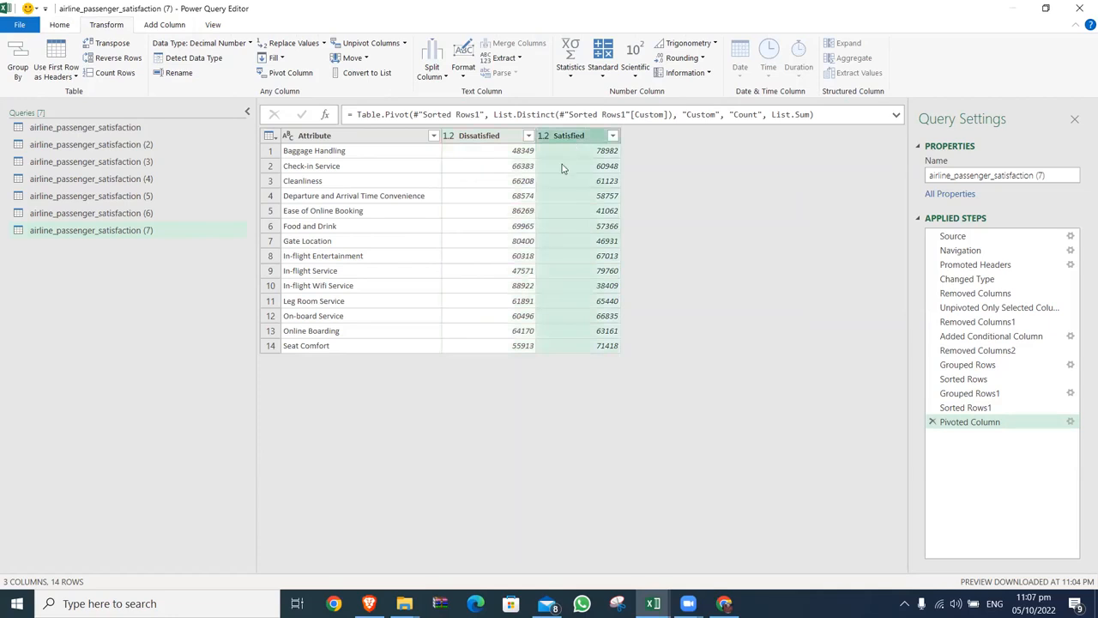
{"action": "left_click", "coordinate": [513, 139]}
{"action": "left_click", "coordinate": [577, 137], "text": "ctrl"}
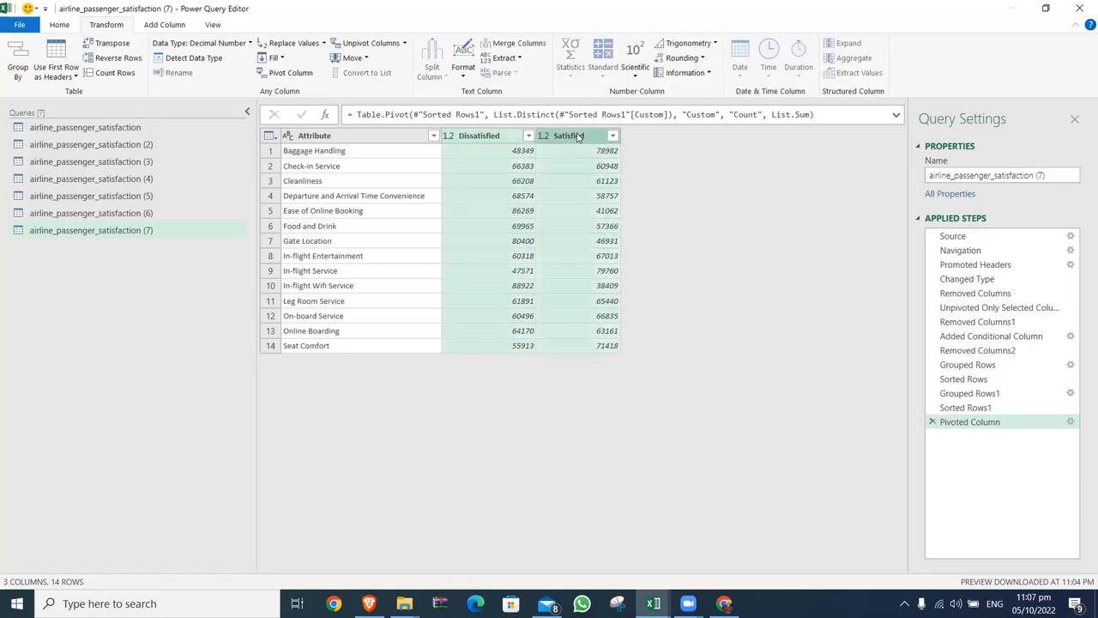
{"action": "left_click", "coordinate": [166, 27]}
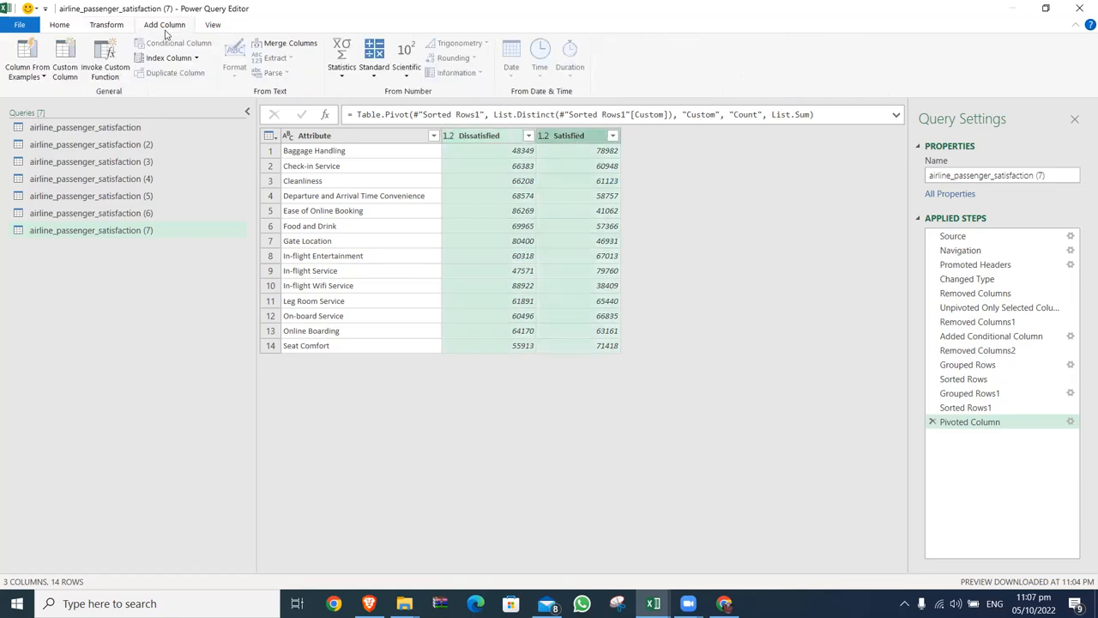
{"action": "left_click", "coordinate": [372, 78]}
{"action": "left_click", "coordinate": [400, 91]}
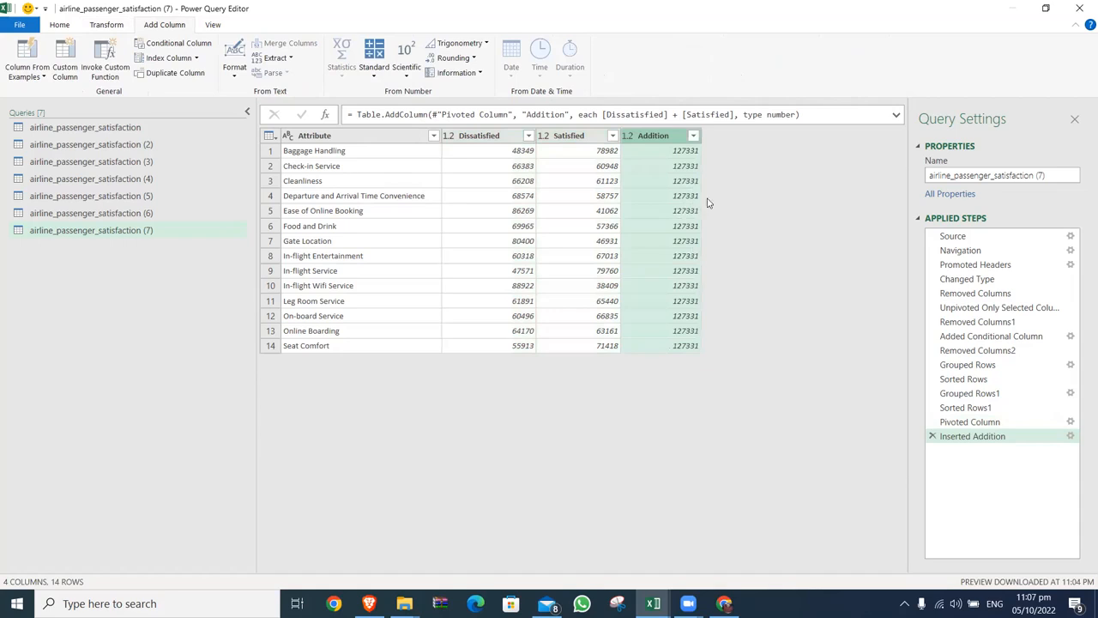
{"action": "left_click", "coordinate": [685, 156]}
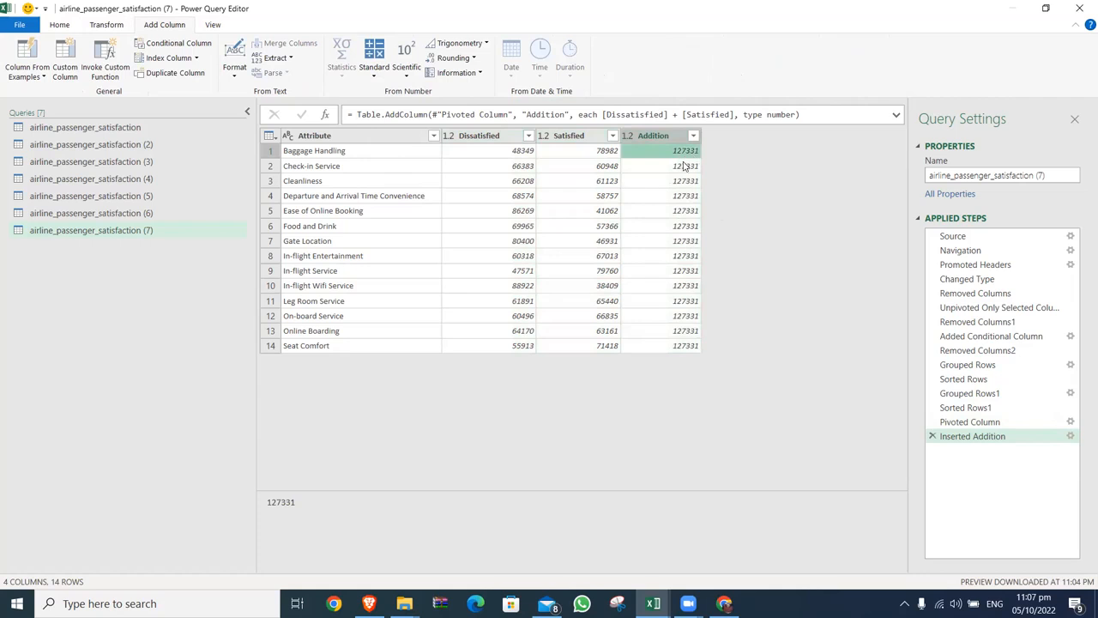
- Close the query editor keeping the changes, and return to the Sheet14 table in the New Microsoft Excel Worksheet workbook
{"action": "key", "text": "alt+Tab"}
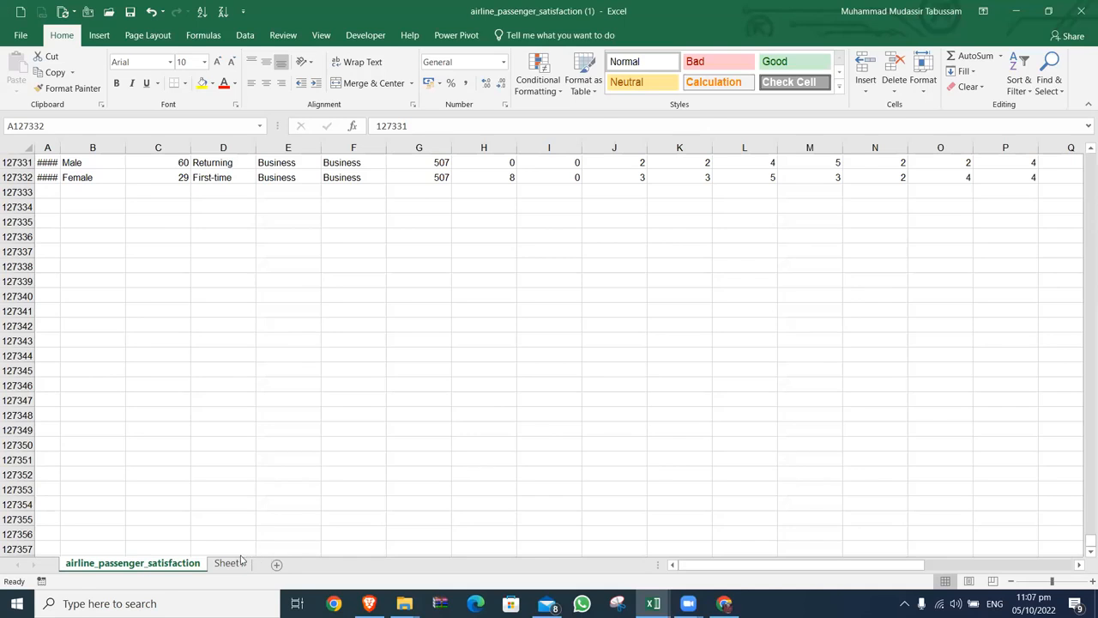
{"action": "key", "text": "alt+Tab"}
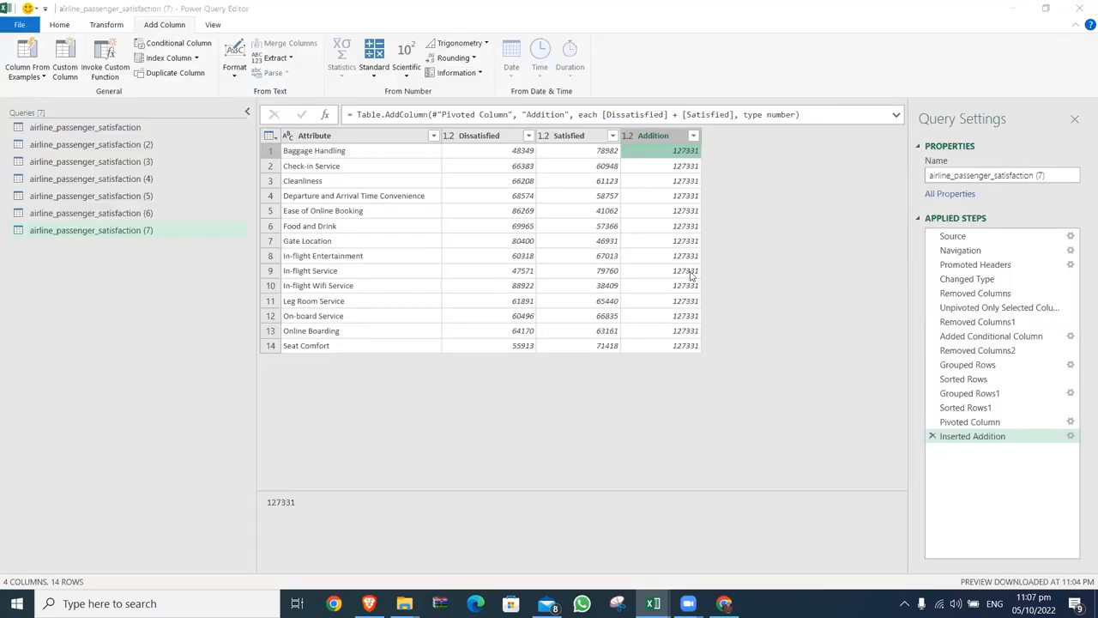
{"action": "left_click", "coordinate": [571, 325]}
{"action": "key", "text": "alt+Tab"}
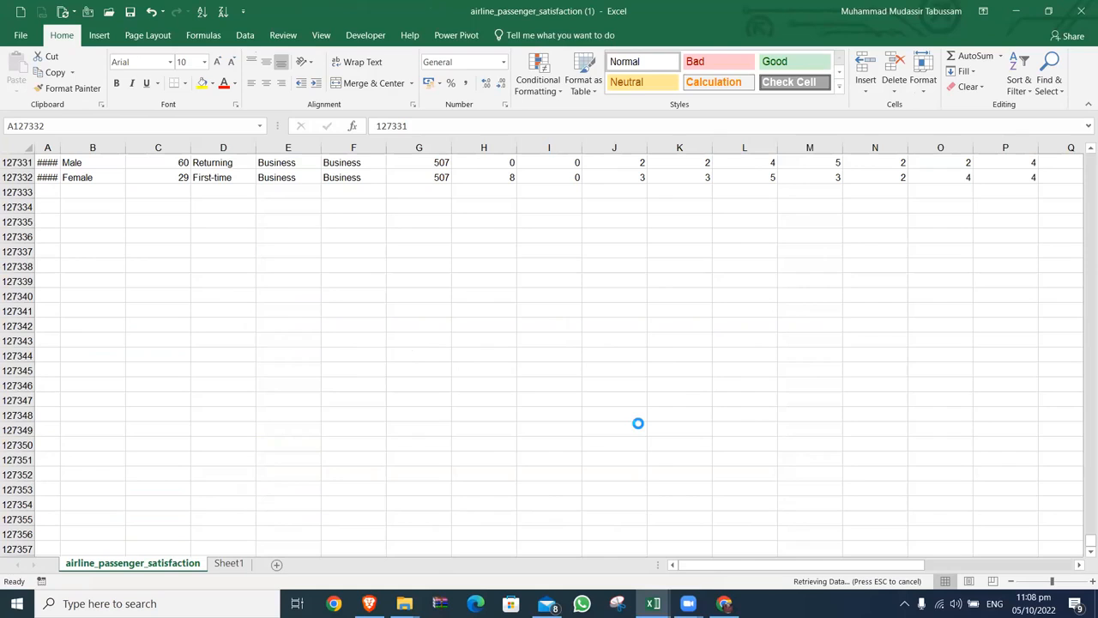
{"action": "left_click", "coordinate": [688, 604]}
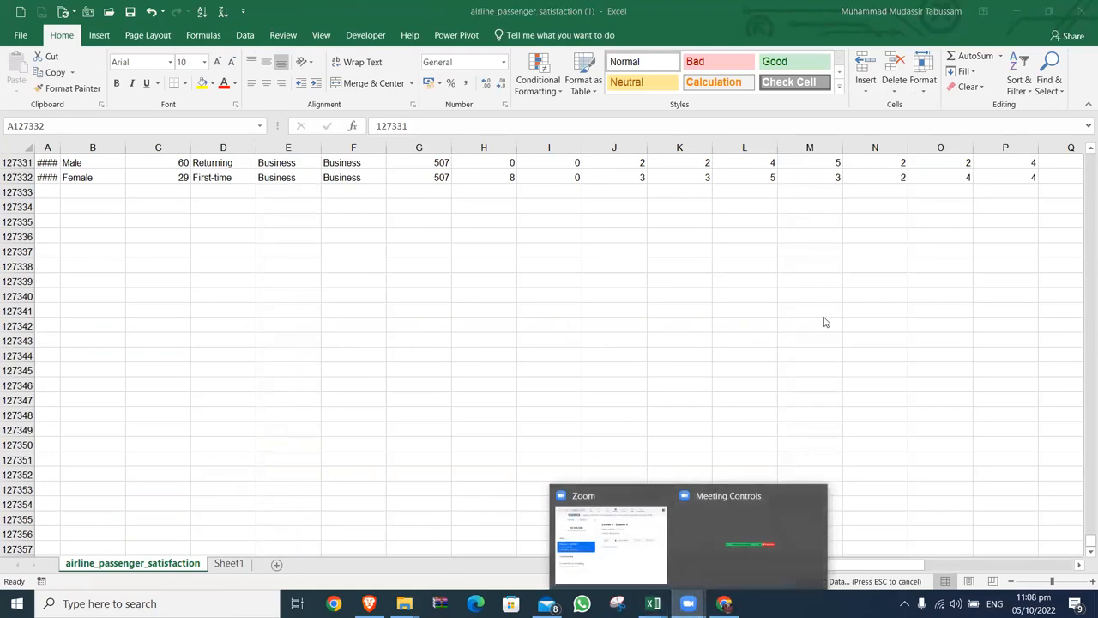
{"action": "left_click", "coordinate": [824, 322]}
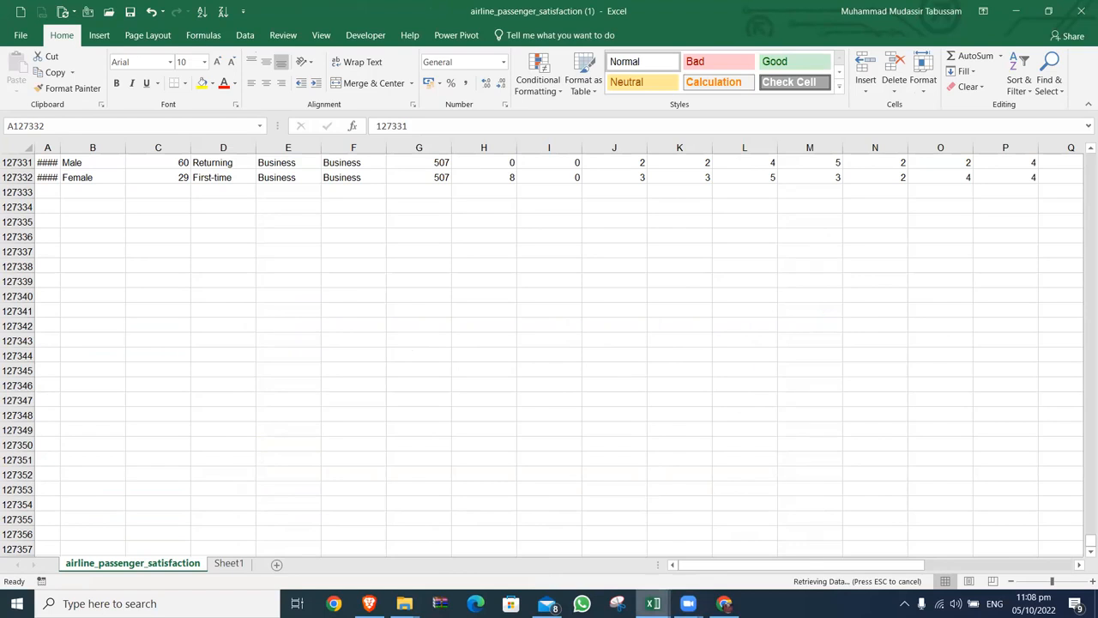
{"action": "left_click", "coordinate": [653, 603]}
{"action": "left_click", "coordinate": [581, 539]}
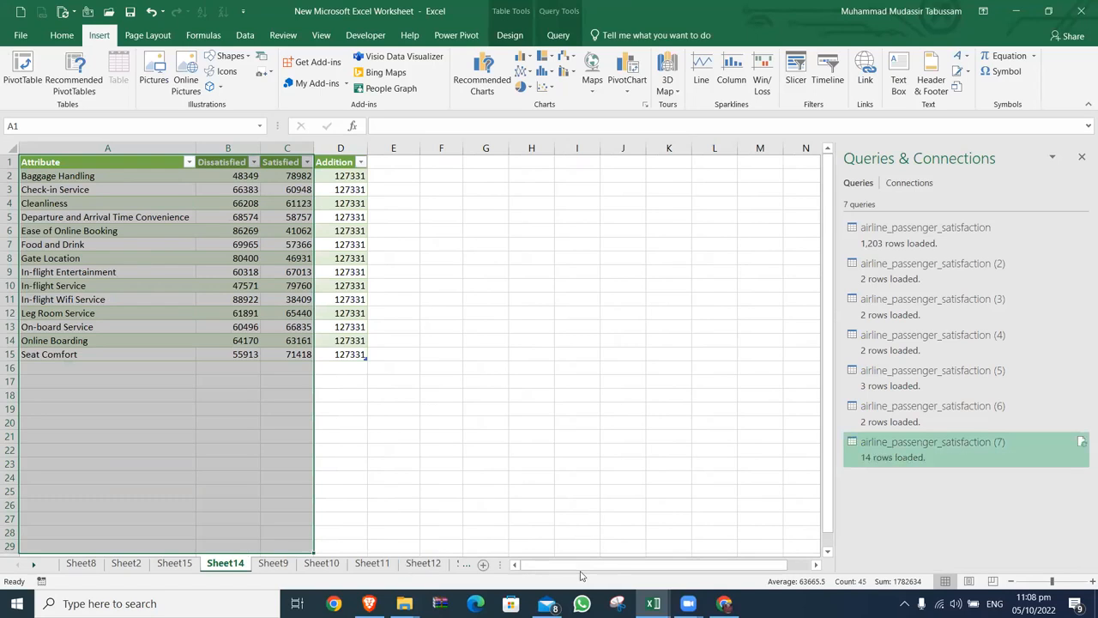
- Switch to the airline_passenger_satisfaction (1) workbook and copy the whole block of passenger records on Sheet1
{"action": "key", "text": "alt+Tab"}
{"action": "key", "text": "ctrl+Home"}
{"action": "key", "text": "ctrl+Page_Down"}
{"action": "key", "text": "ctrl+Home"}
{"action": "key", "text": "ctrl+shift+Right"}
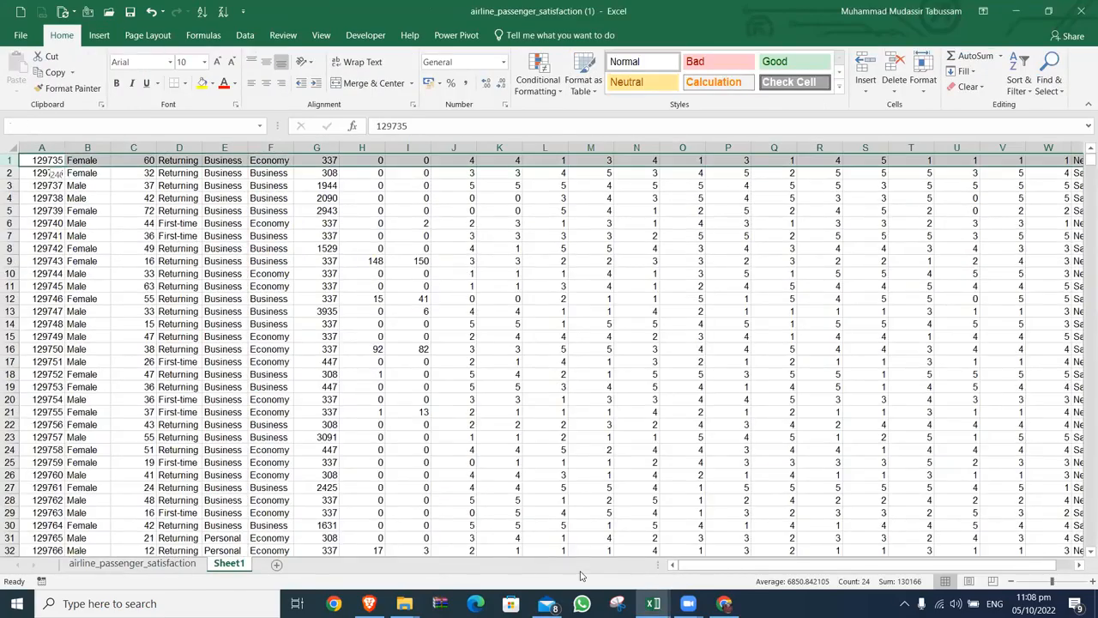
{"action": "key", "text": "ctrl+shift+Down"}
{"action": "key", "text": "ctrl+c"}
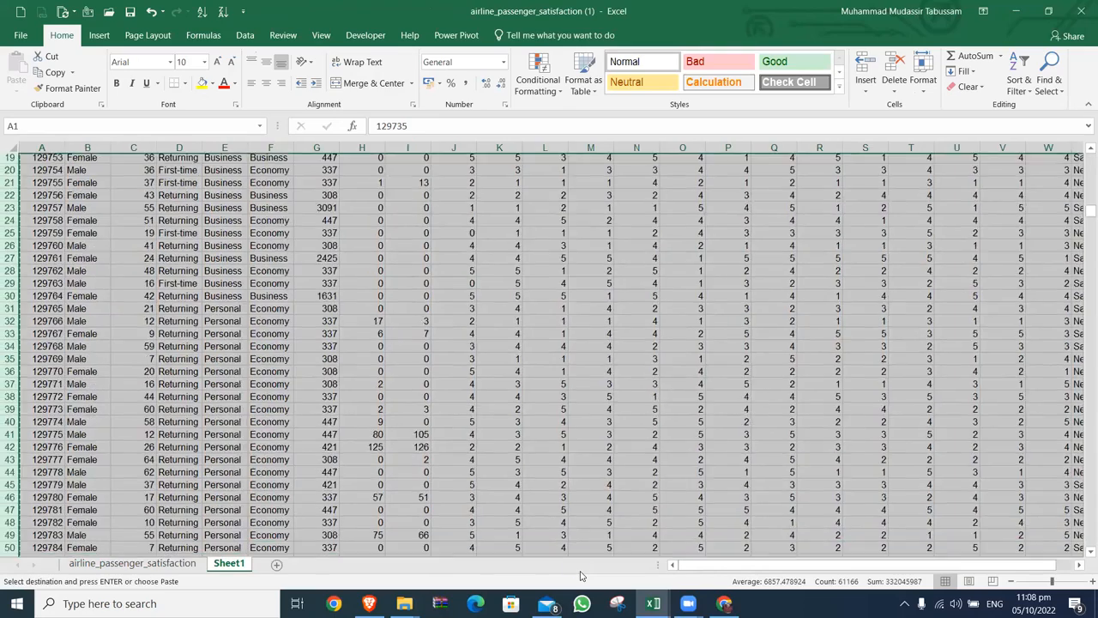
- Paste the copied records below the last row of the airline_passenger_satisfaction sheet, starting at A127333, and save the workbook
{"action": "key", "text": "ctrl+Page_Up"}
{"action": "key", "text": "ctrl+Down"}
{"action": "scroll", "coordinate": [580, 575], "scroll_direction": "down", "scroll_amount": 4}
{"action": "key", "text": "ctrl+space"}
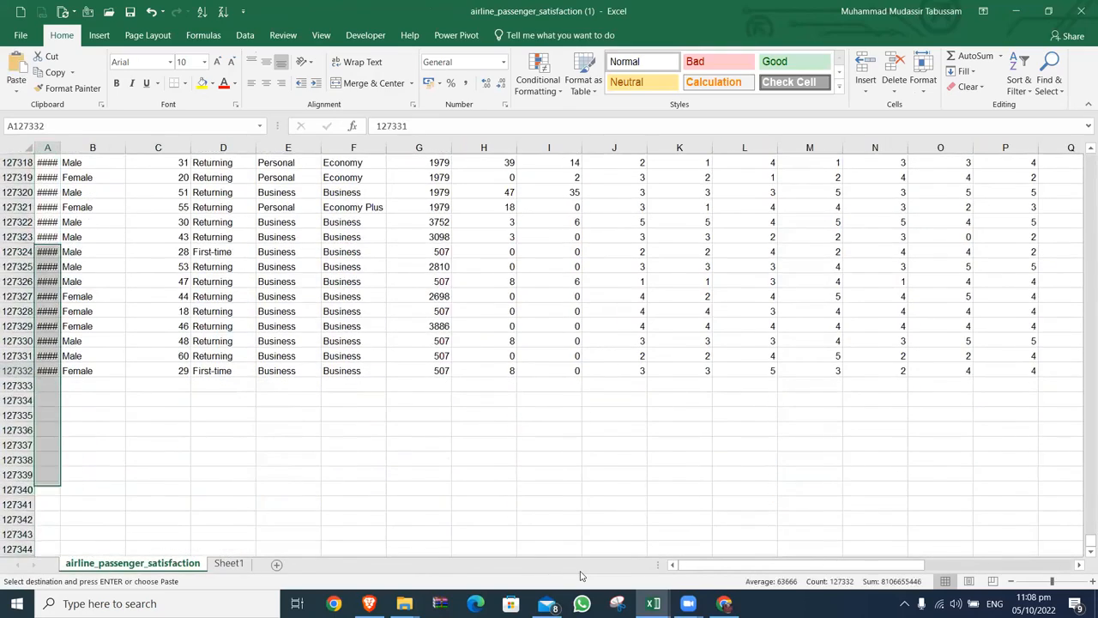
{"action": "key", "text": "Down"}
{"action": "key", "text": "shift+space"}
{"action": "key", "text": "Return"}
{"action": "key", "text": "ctrl+s"}
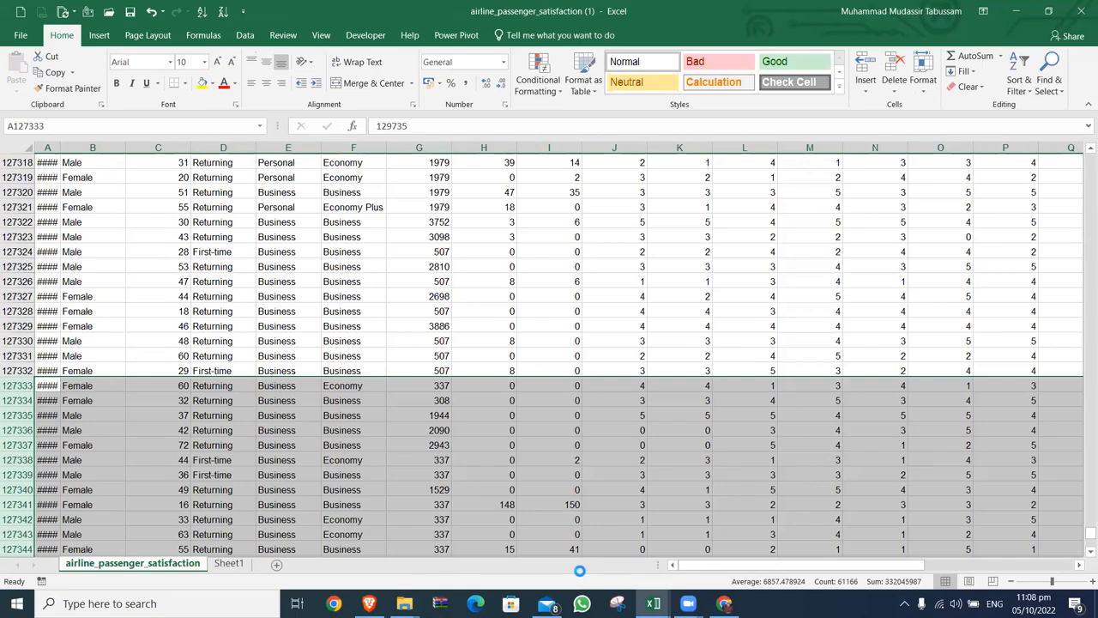
- Return to the New Microsoft Excel Worksheet workbook and refresh all of its queries
{"action": "key", "text": "alt+Tab"}
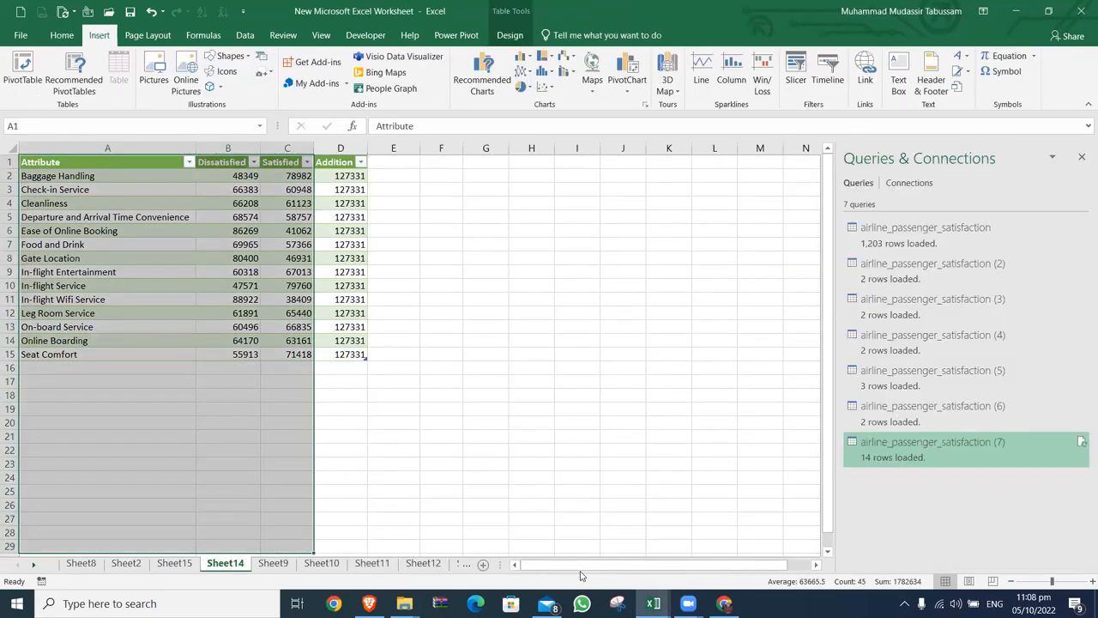
{"action": "left_click", "coordinate": [244, 40]}
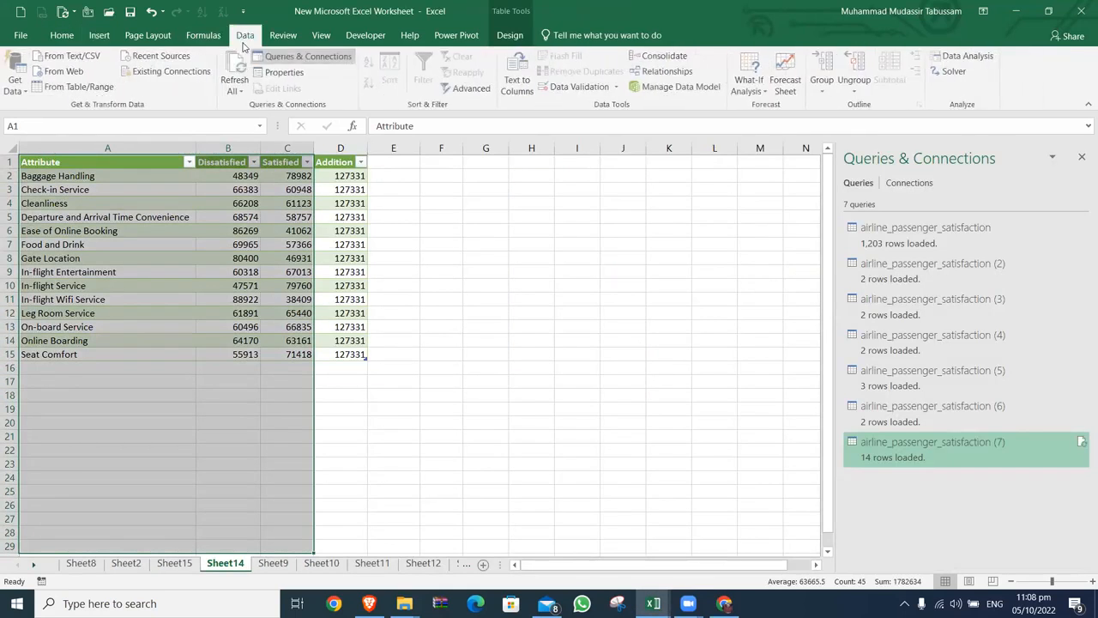
{"action": "left_click", "coordinate": [240, 91]}
{"action": "left_click", "coordinate": [246, 104]}
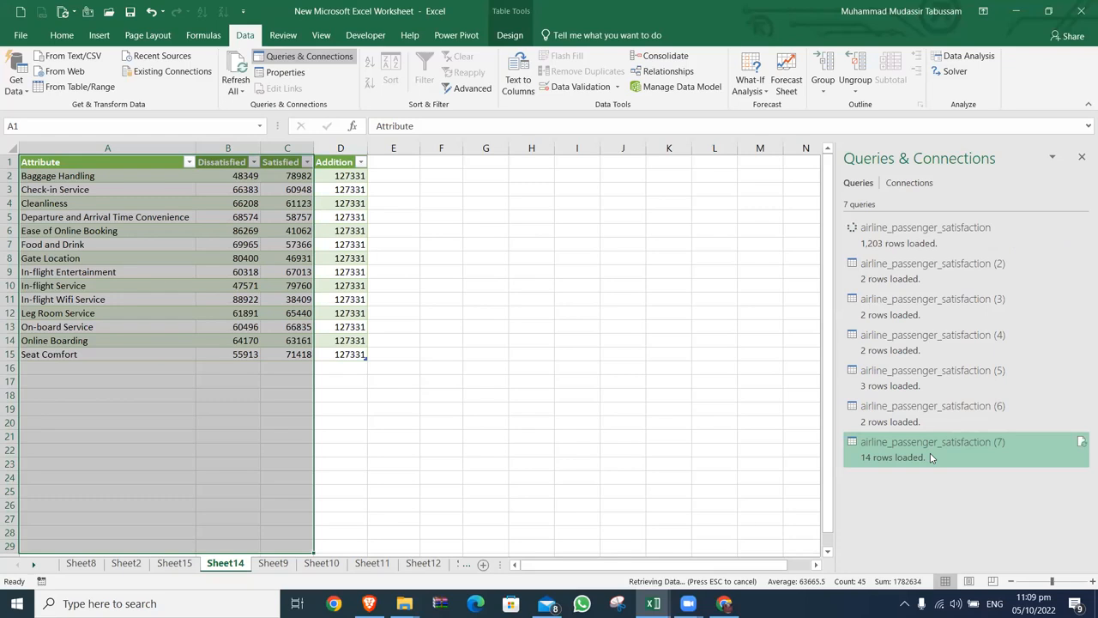
{"action": "left_click", "coordinate": [688, 603]}
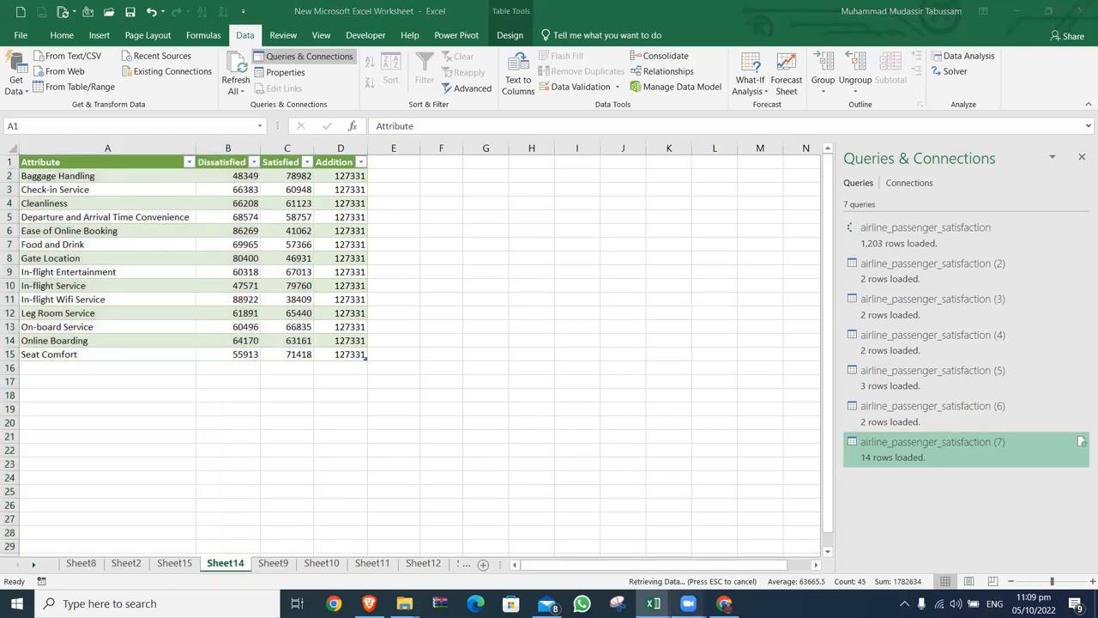
{"action": "left_click", "coordinate": [708, 512]}
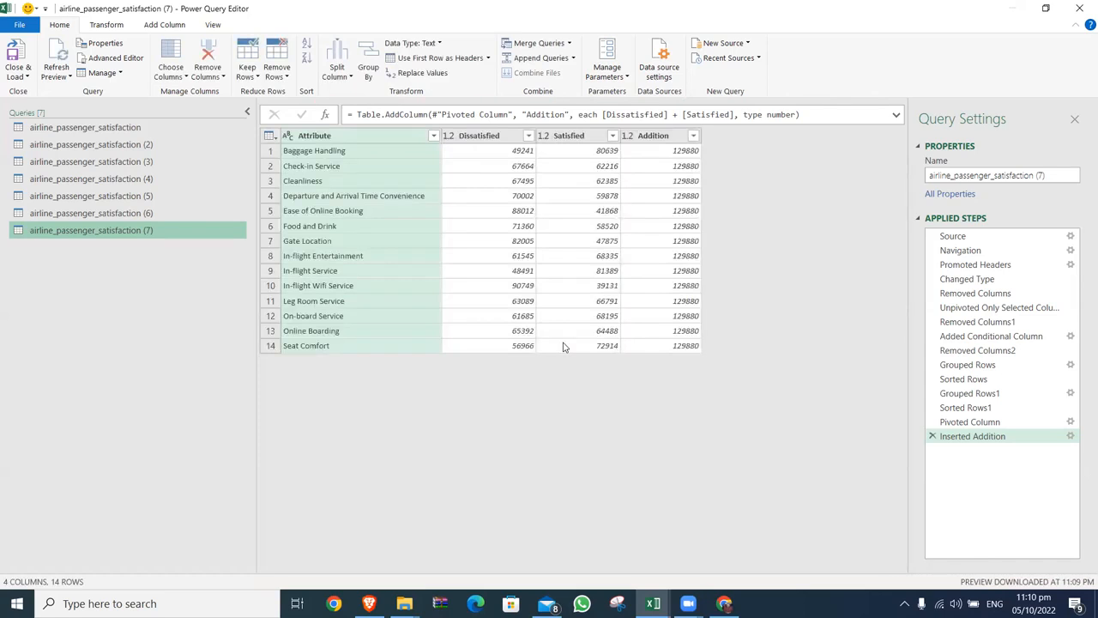
- Rename the Addition column of the airline_passenger_satisfaction (7) query to Total
{"action": "left_click", "coordinate": [649, 138]}
{"action": "double_click", "coordinate": [650, 137]}
{"action": "type", "text": "T"}
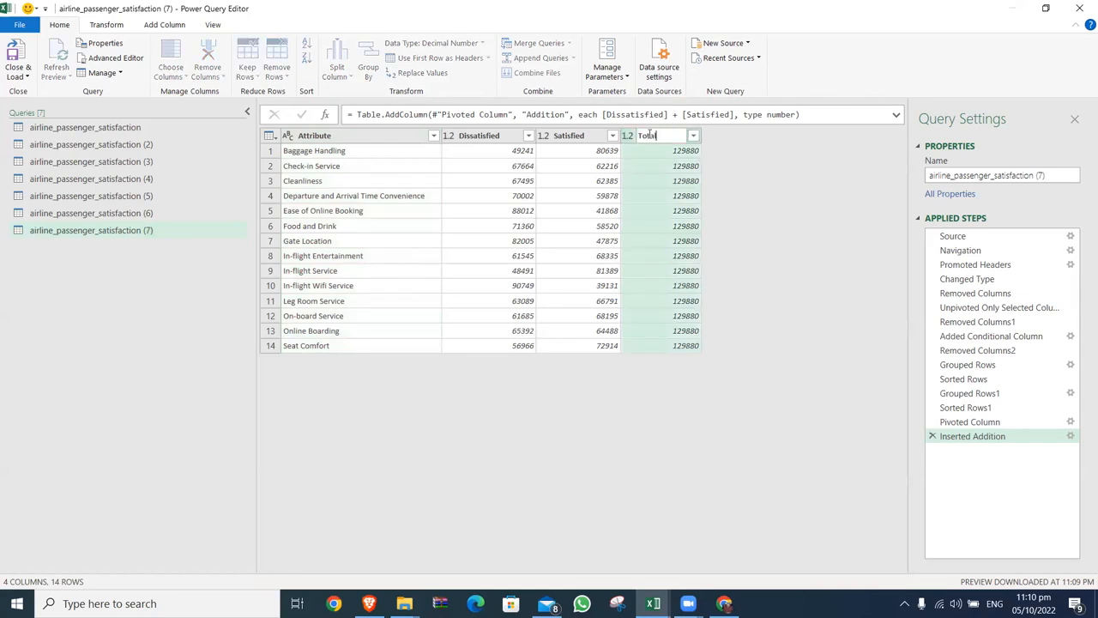
{"action": "type", "text": "otal"}
{"action": "key", "text": "Return"}
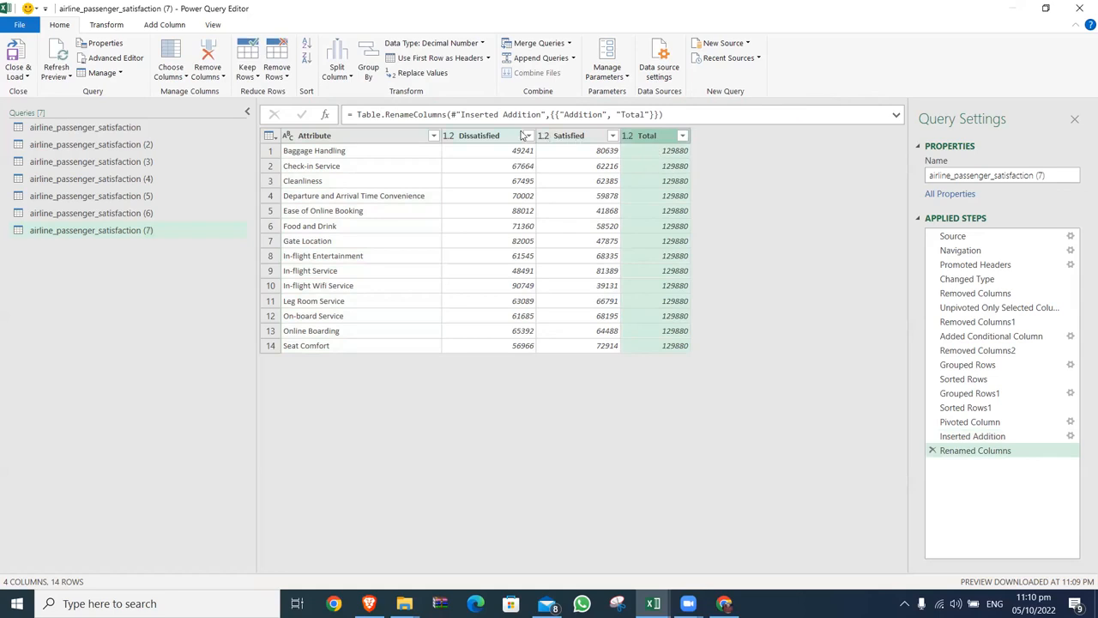
- Add a column that divides Dissatisfied by Total and set its data type to Percentage
{"action": "left_click", "coordinate": [519, 136]}
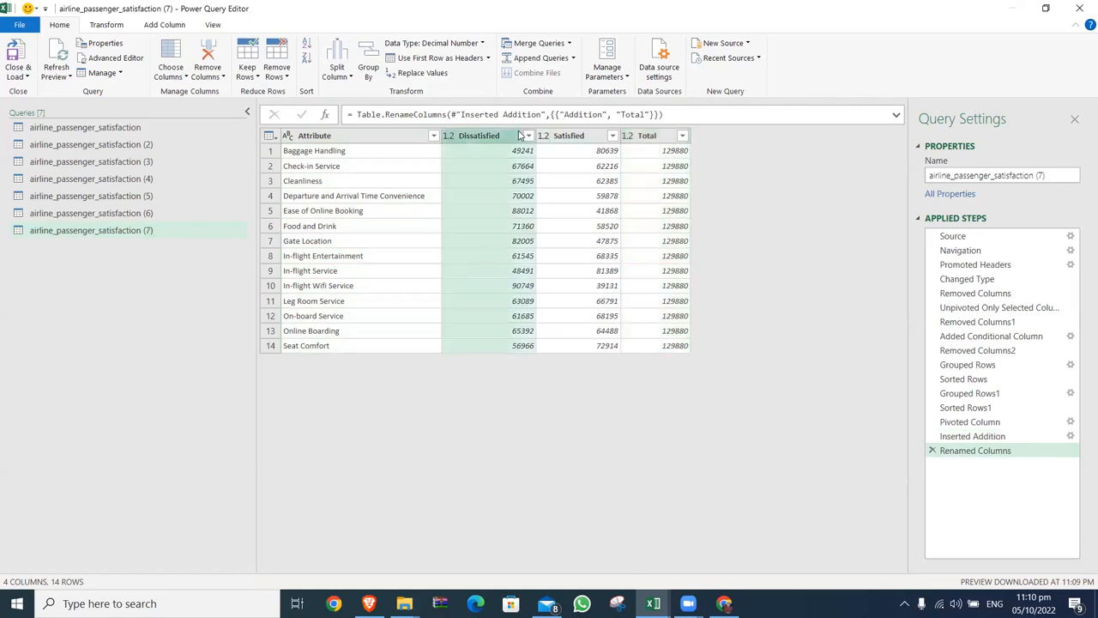
{"action": "left_click", "coordinate": [163, 27]}
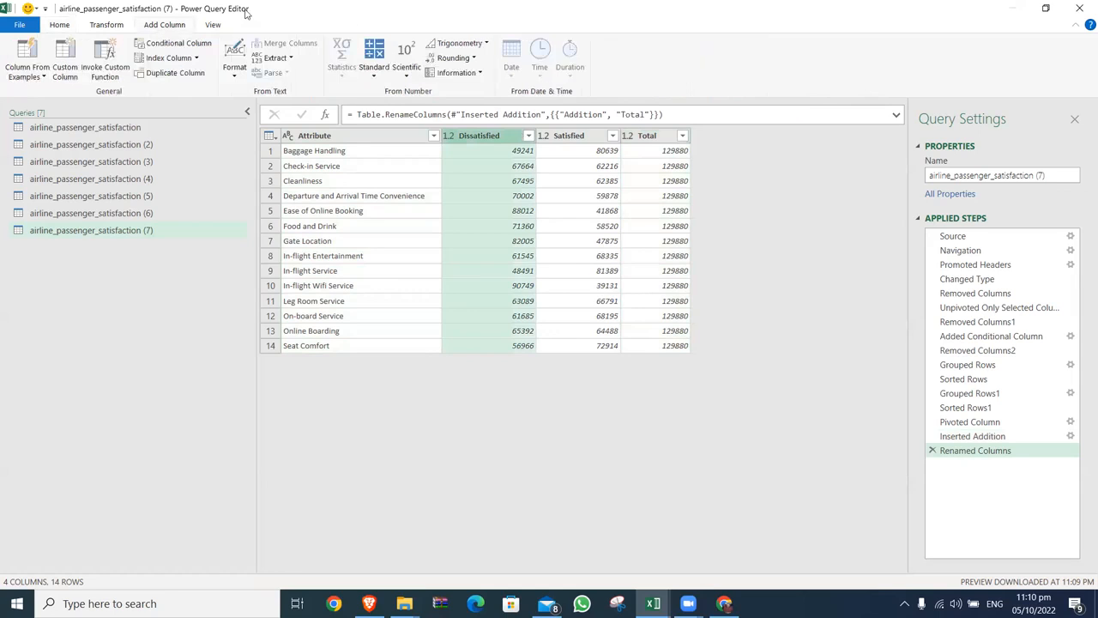
{"action": "left_click", "coordinate": [658, 138], "text": "ctrl"}
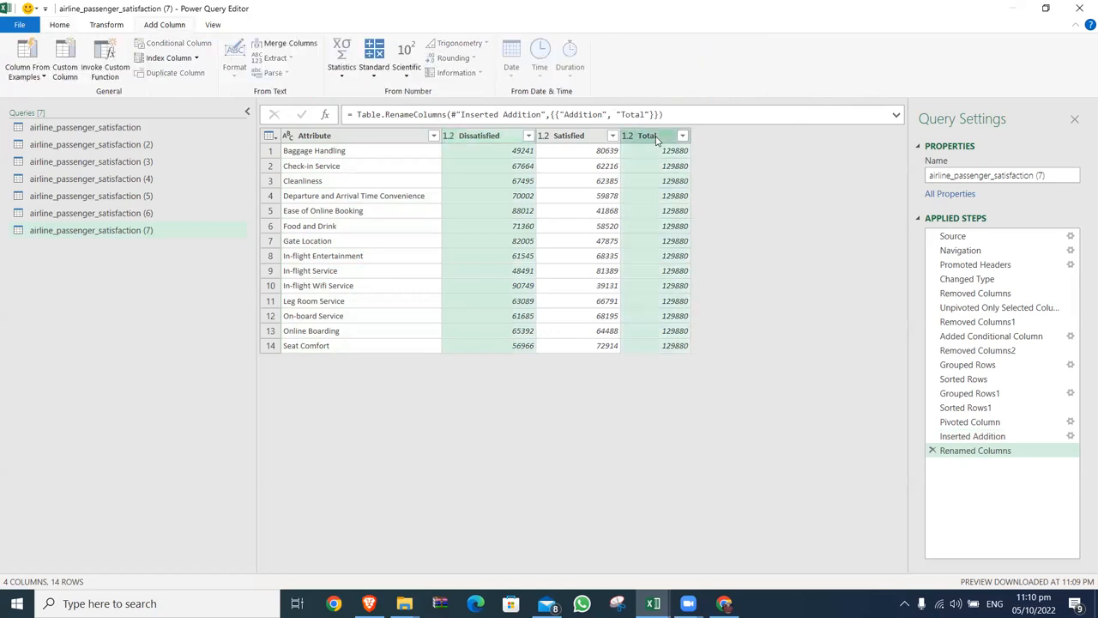
{"action": "left_click", "coordinate": [374, 60]}
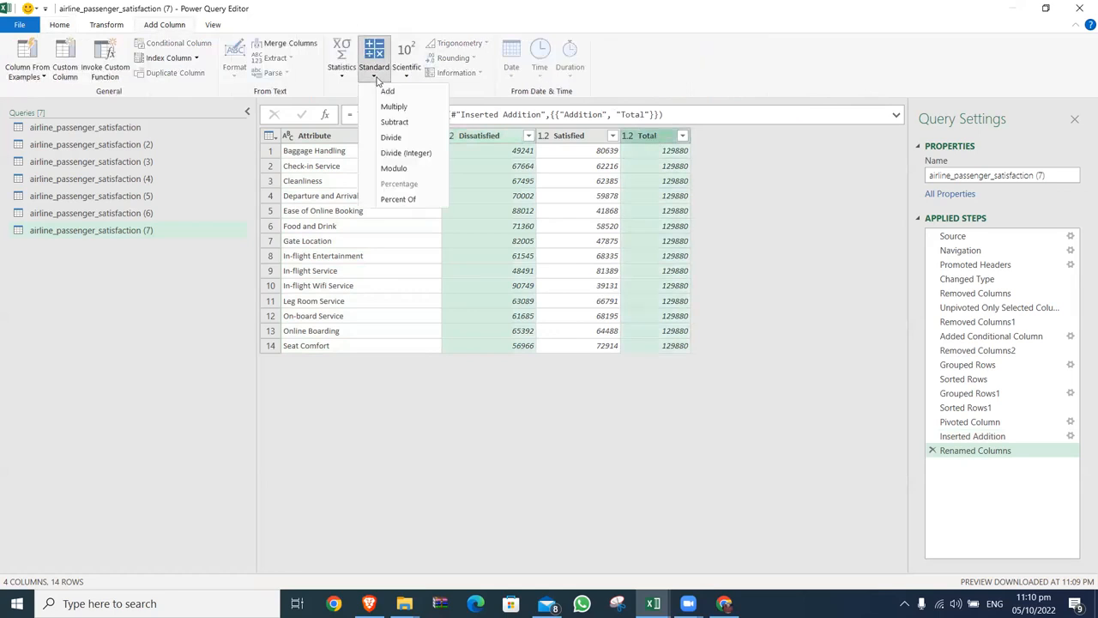
{"action": "left_click", "coordinate": [410, 138]}
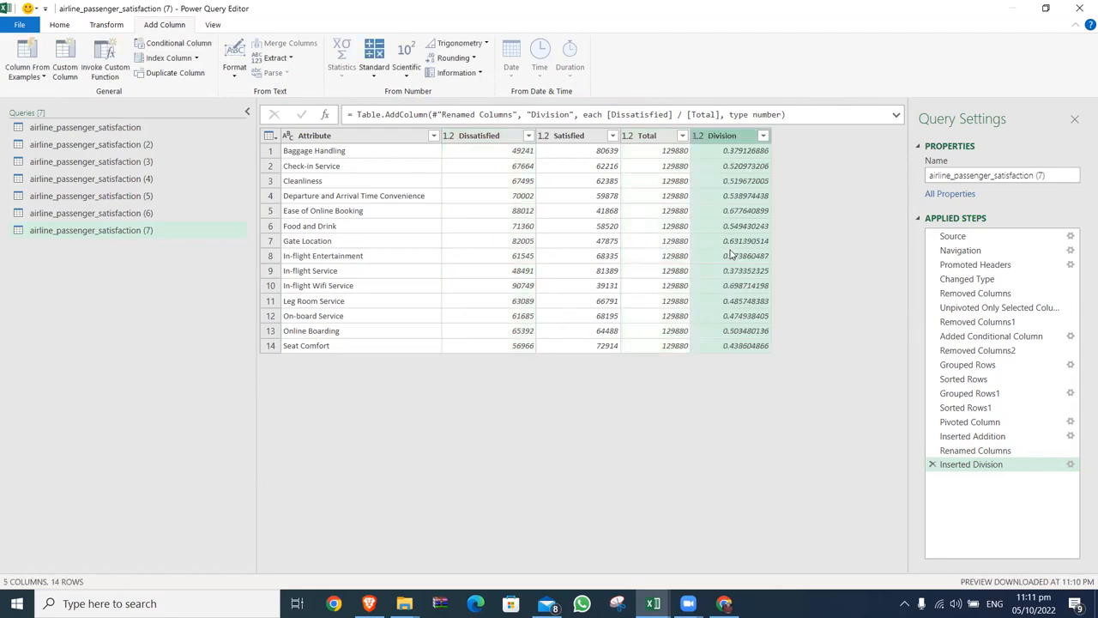
{"action": "right_click", "coordinate": [745, 143]}
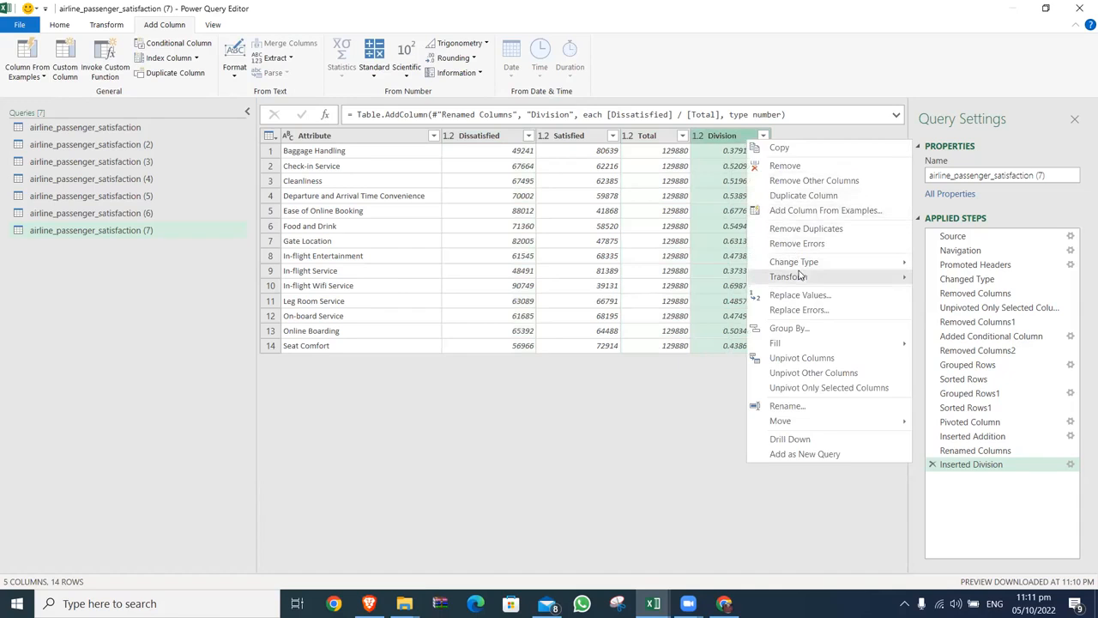
{"action": "mouse_move", "coordinate": [799, 274]}
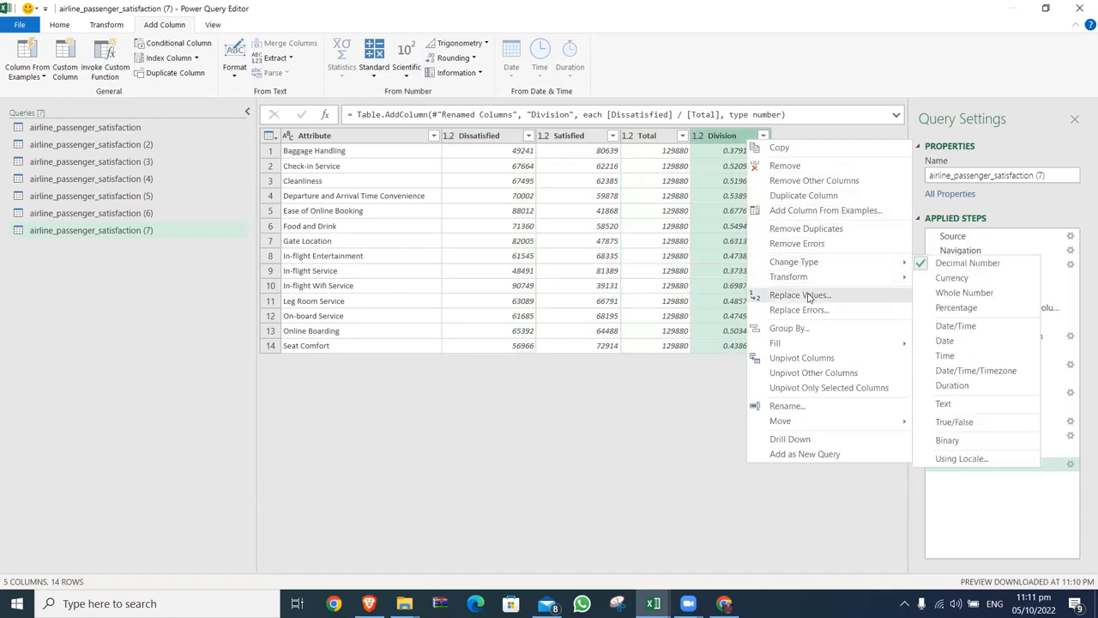
{"action": "left_click", "coordinate": [967, 307]}
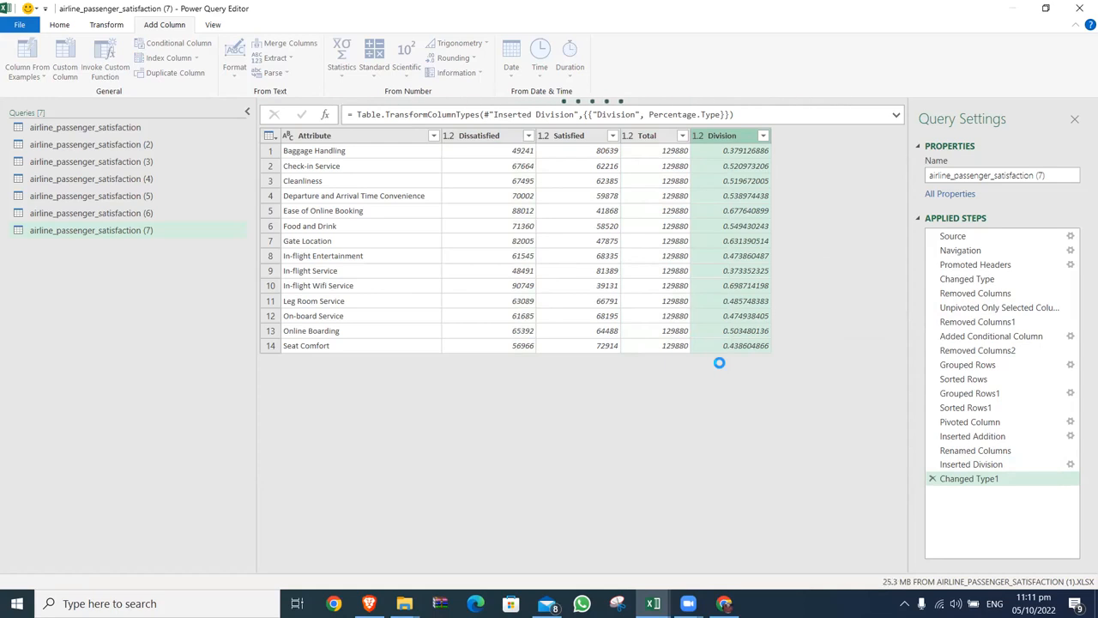
- Add a column that divides Satisfied by Total and set its data type to Percentage
{"action": "left_click", "coordinate": [589, 137]}
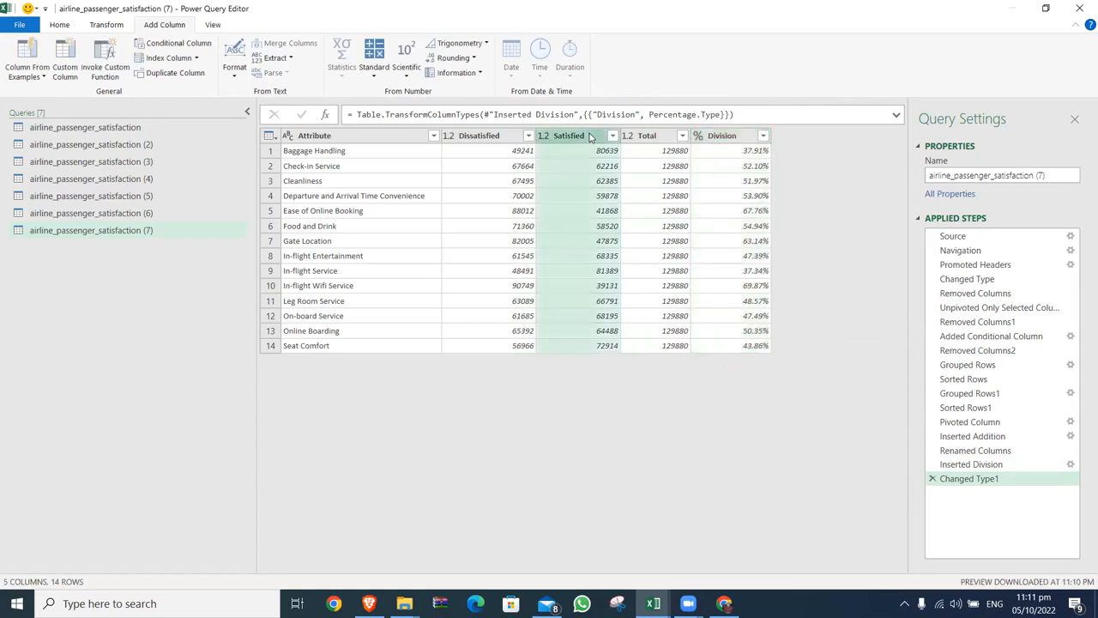
{"action": "left_click", "coordinate": [648, 138], "text": "ctrl"}
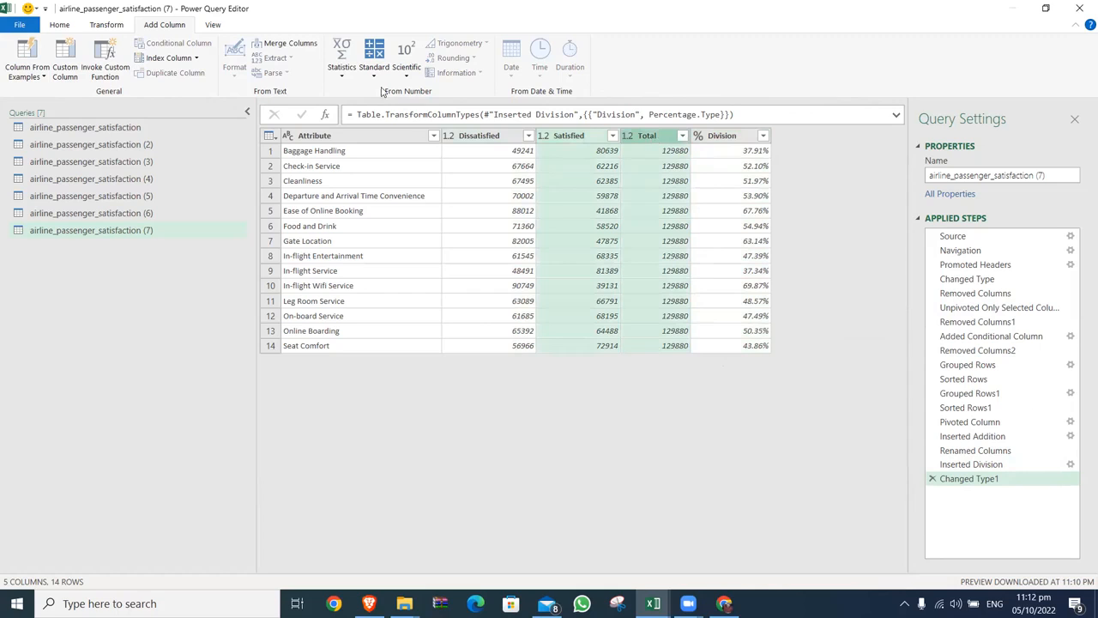
{"action": "left_click", "coordinate": [374, 72]}
{"action": "left_click", "coordinate": [393, 138]}
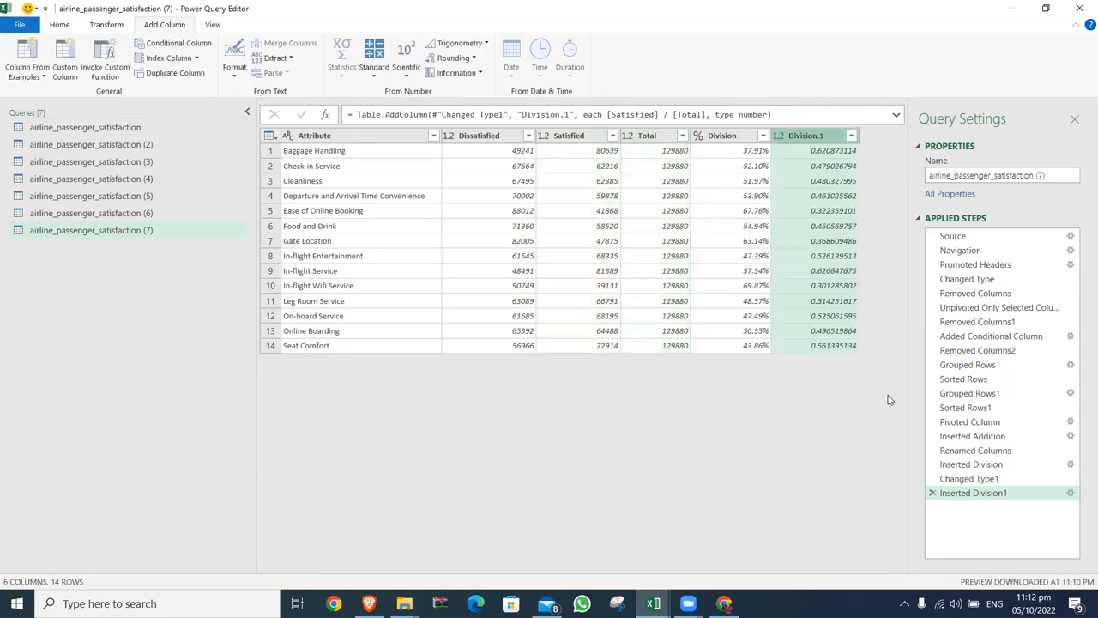
{"action": "right_click", "coordinate": [829, 138]}
{"action": "mouse_move", "coordinate": [893, 259]}
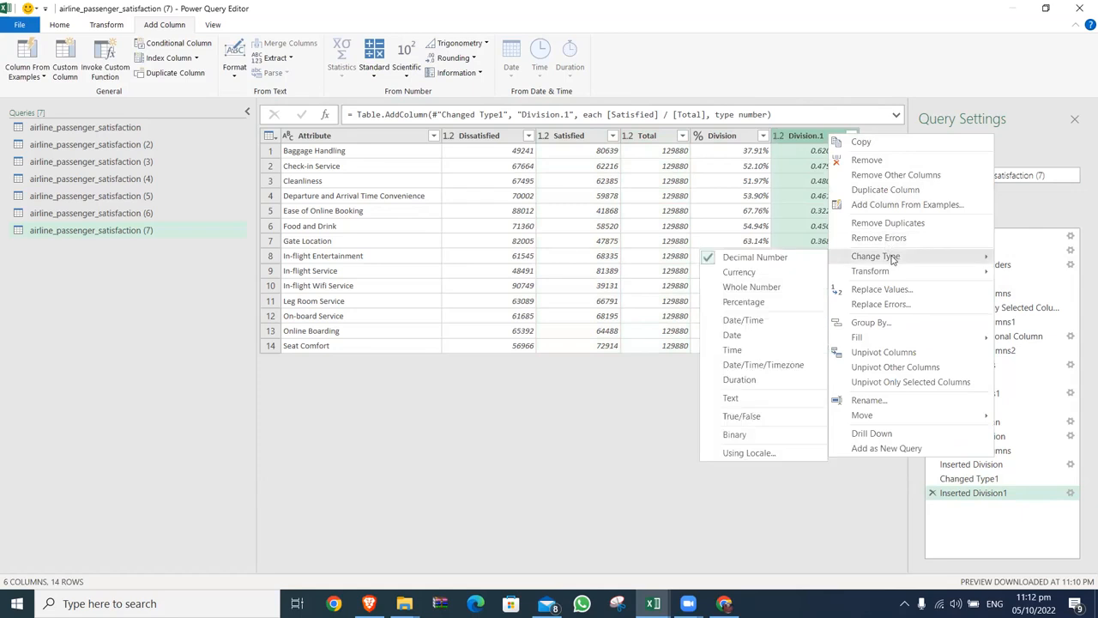
{"action": "left_click", "coordinate": [744, 302]}
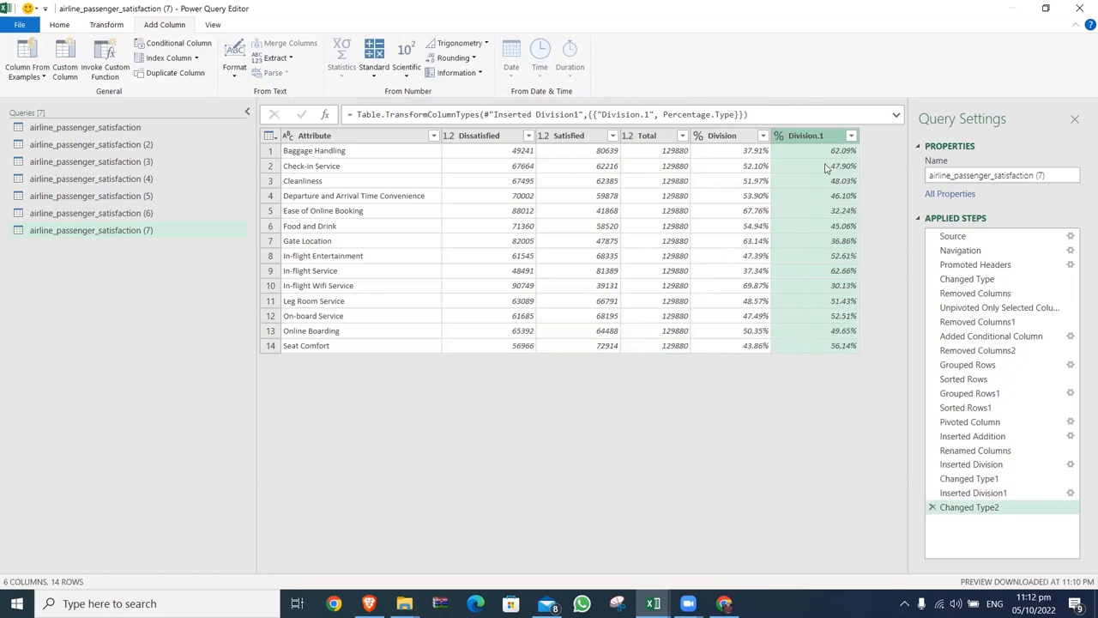
- Add a check column that sums the Division and Division.1 percentage columns for each attribute
{"action": "left_click", "coordinate": [750, 138]}
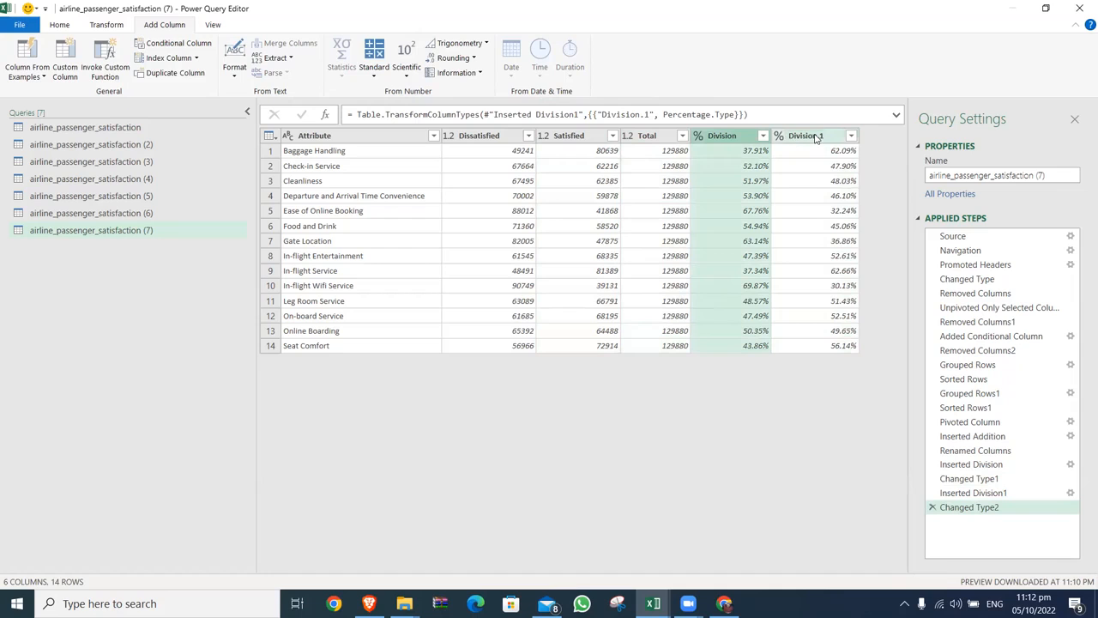
{"action": "left_click", "coordinate": [816, 137], "text": "ctrl"}
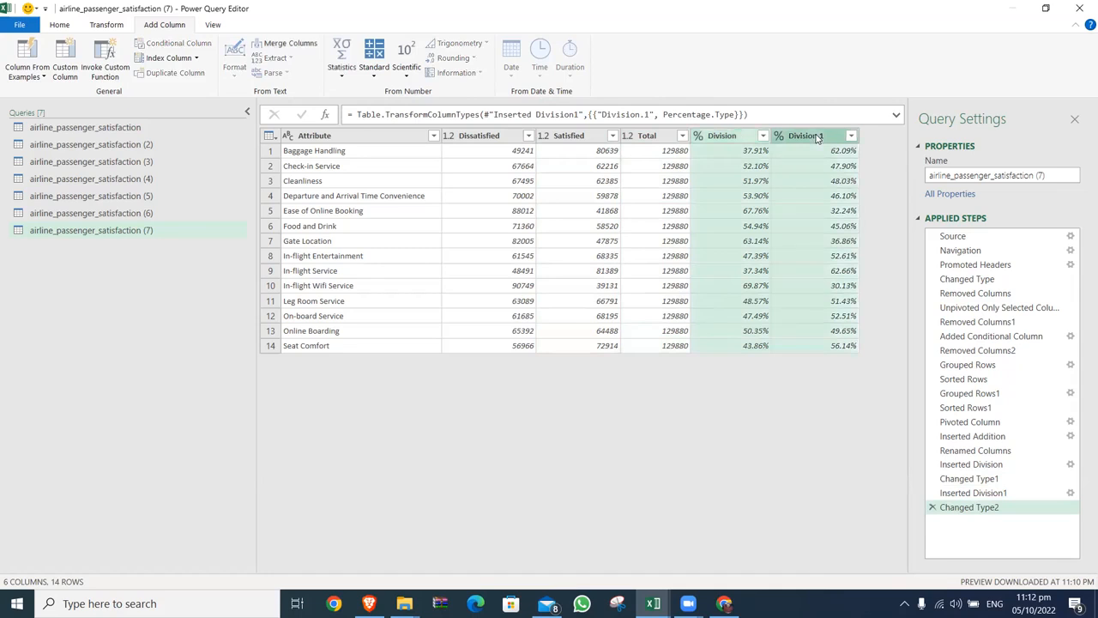
{"action": "left_click", "coordinate": [374, 73]}
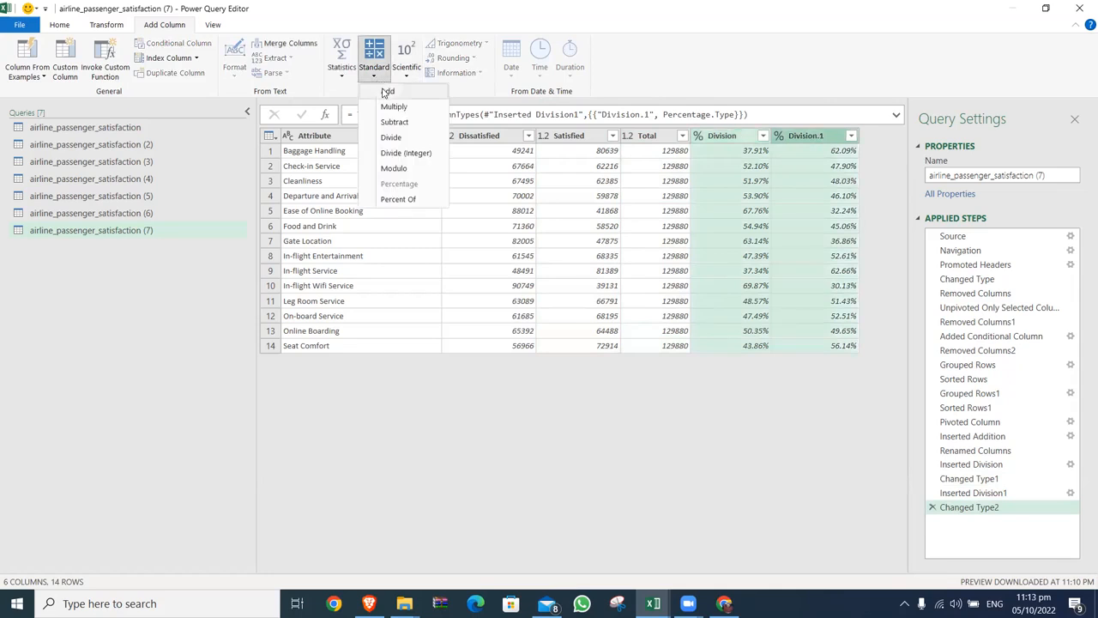
{"action": "left_click", "coordinate": [386, 92]}
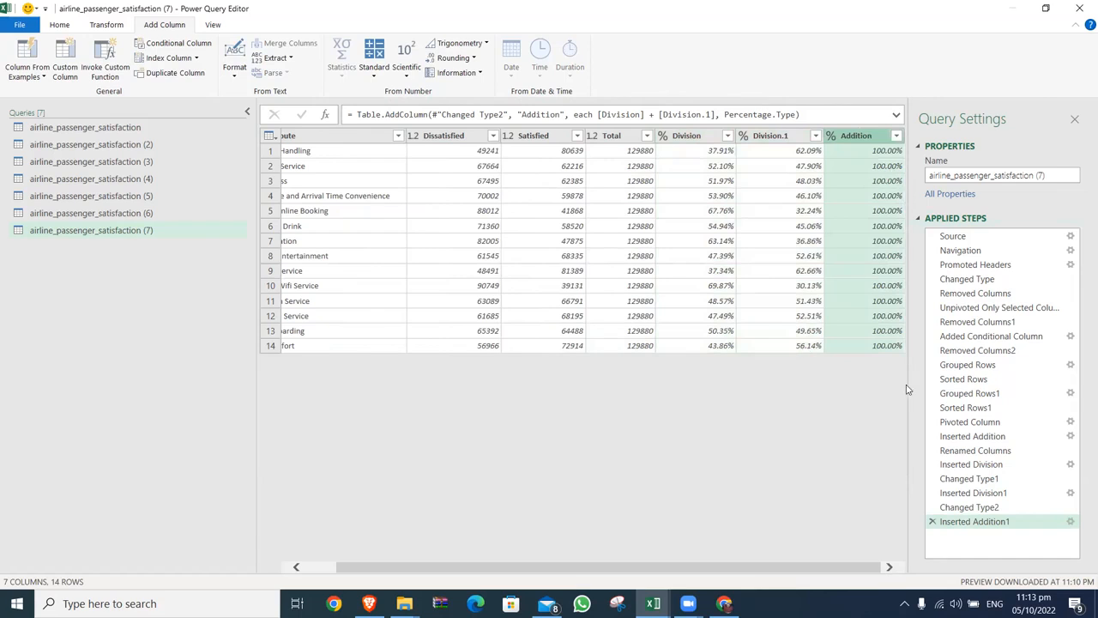
{"action": "scroll", "coordinate": [732, 567], "scroll_direction": "left", "scroll_amount": 1}
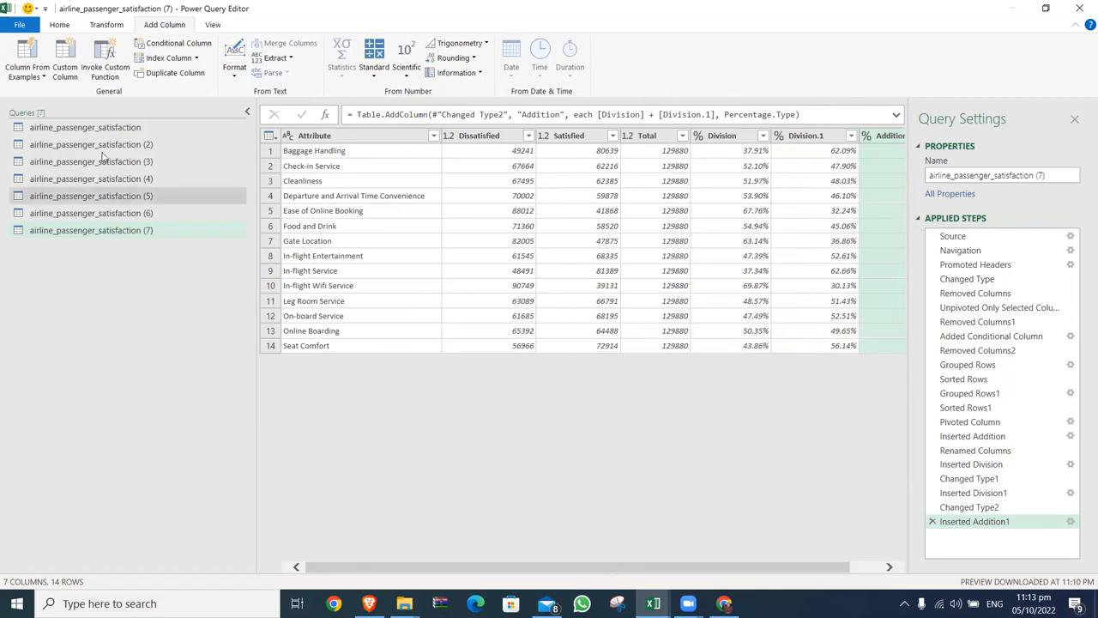
- Close the query editor and load the updated airline_passenger_satisfaction (7) query into its worksheet table
{"action": "left_click", "coordinate": [59, 26]}
{"action": "left_click", "coordinate": [32, 79]}
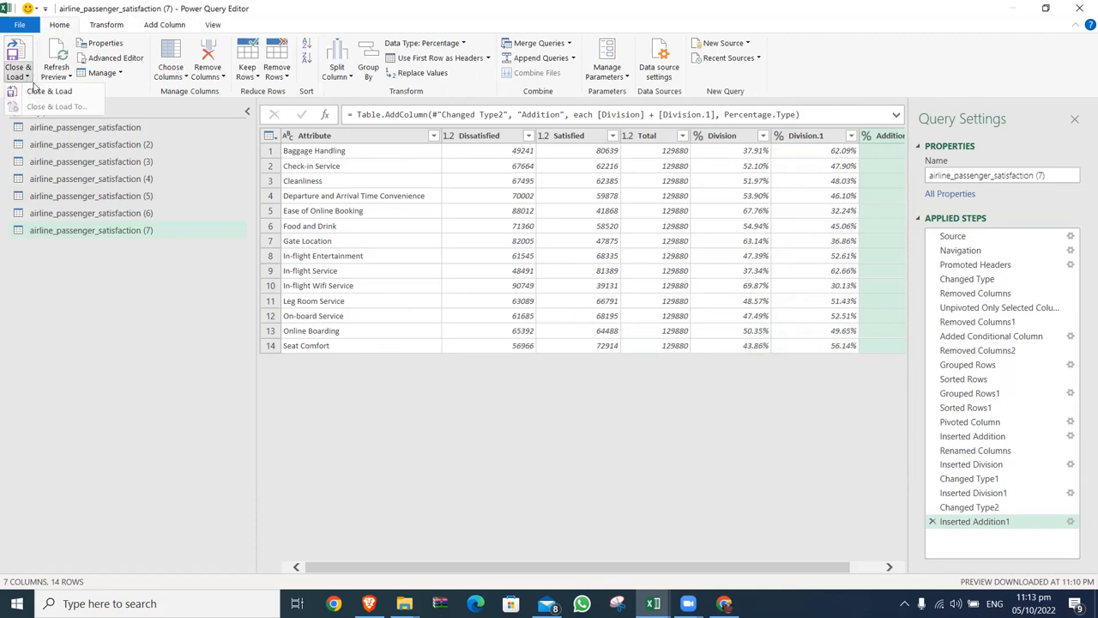
{"action": "left_click", "coordinate": [36, 94]}
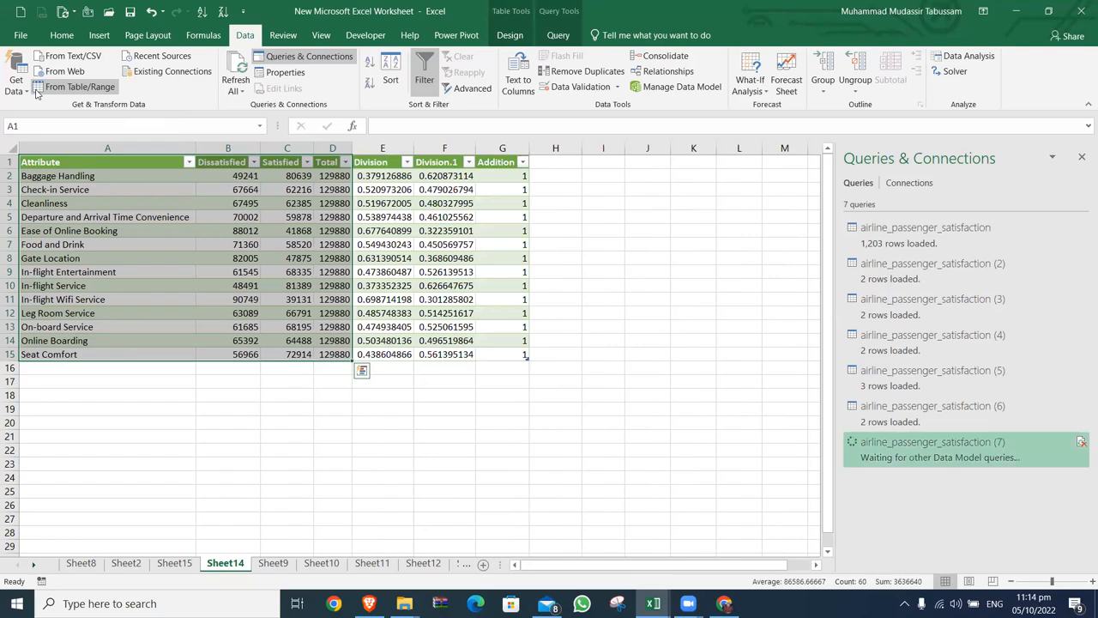
- Format the Division, Division.1 and Addition columns of the loaded table as whole-number percentages
{"action": "left_click_drag", "start_coordinate": [375, 147], "coordinate": [519, 133]}
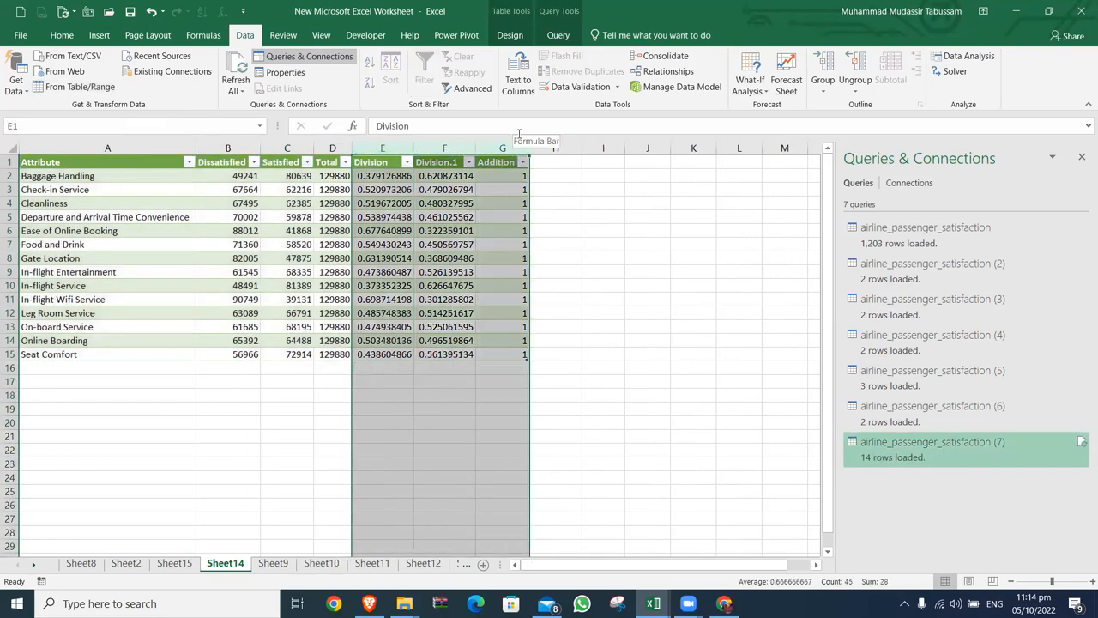
{"action": "key", "text": "ctrl+shift+5"}
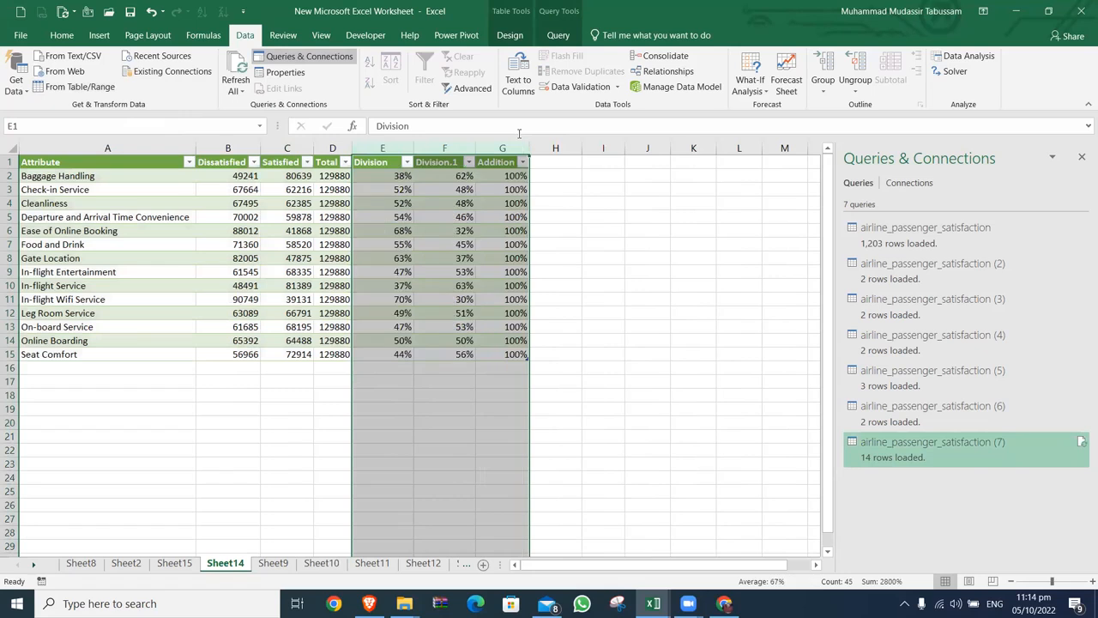
{"action": "left_click", "coordinate": [500, 415]}
{"action": "key", "text": "ctrl+Up"}
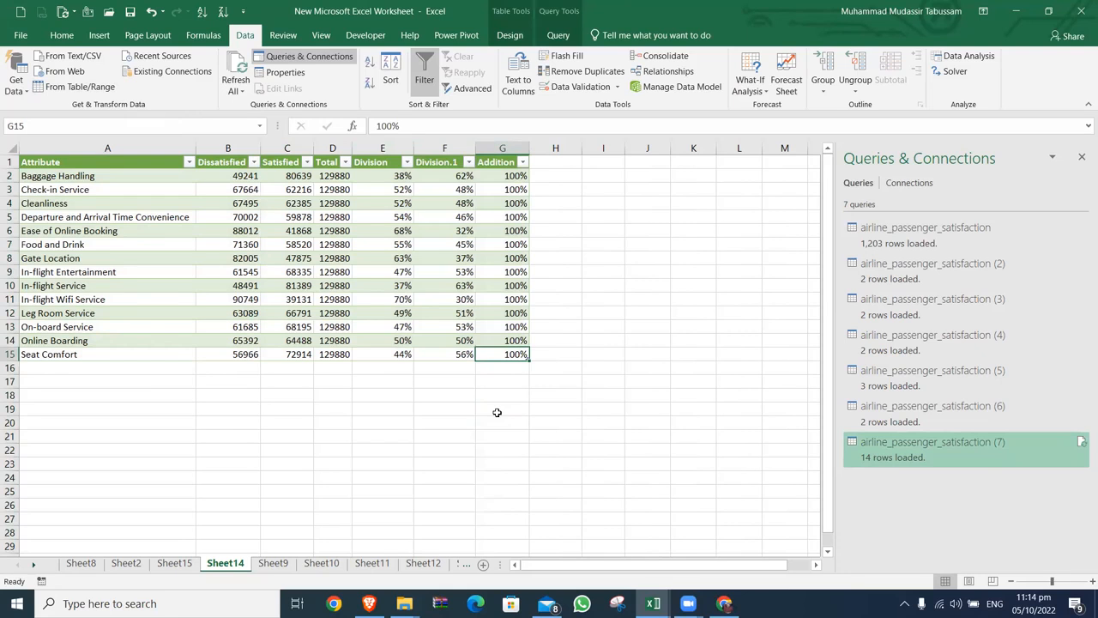
- Switch to the airline_passenger_satisfaction (1) workbook and examine the raw passenger records and service rating columns from the first cell onward
{"action": "key", "text": "alt+Tab"}
{"action": "key", "text": "alt+Tab"}
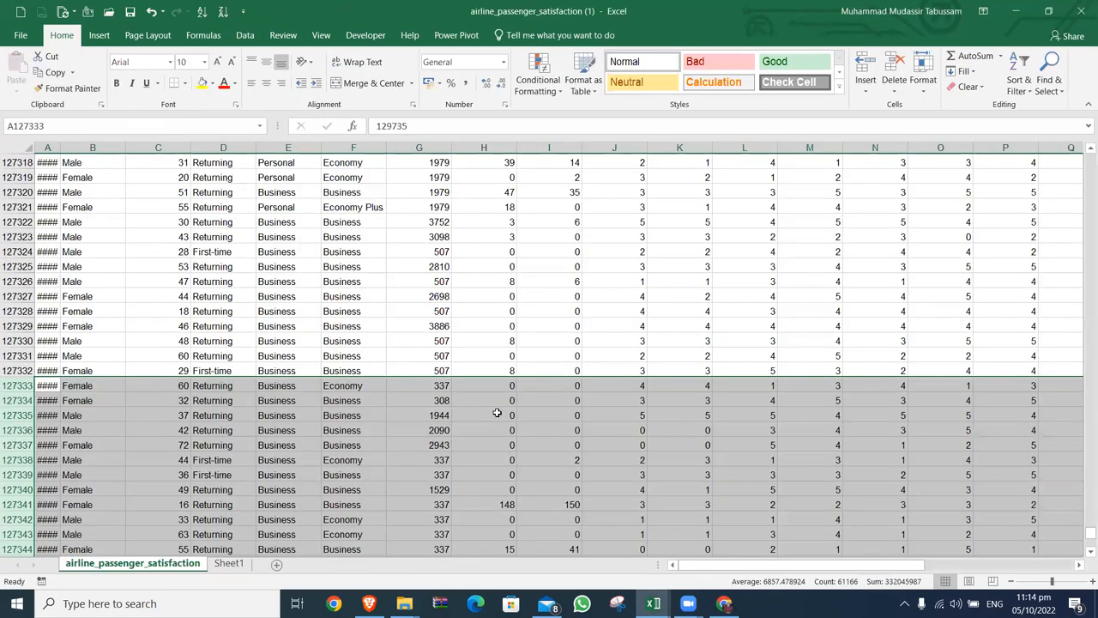
{"action": "key", "text": "ctrl+Home"}
{"action": "key", "text": "Right"}
{"action": "key", "text": "Right"}
{"action": "key", "text": "Right"}
{"action": "key", "text": "Right"}
{"action": "key", "text": "Right"}
{"action": "key", "text": "Right"}
{"action": "key", "text": "Right"}
{"action": "key", "text": "Right"}
{"action": "key", "text": "Right"}
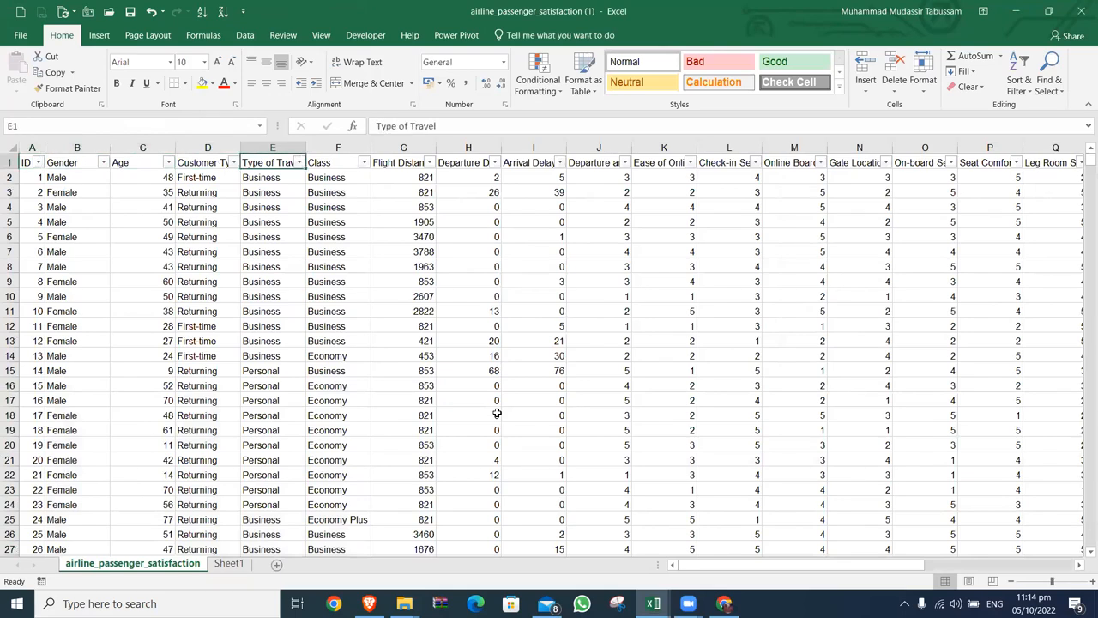
{"action": "key", "text": "Down"}
{"action": "key", "text": "Down"}
{"action": "key", "text": "Down"}
{"action": "key", "text": "Down"}
{"action": "key", "text": "Down"}
{"action": "key", "text": "Down"}
{"action": "key", "text": "Down"}
{"action": "key", "text": "Down"}
{"action": "key", "text": "Down"}
{"action": "key", "text": "Down"}
{"action": "key", "text": "Down"}
{"action": "key", "text": "Down"}
{"action": "key", "text": "Down"}
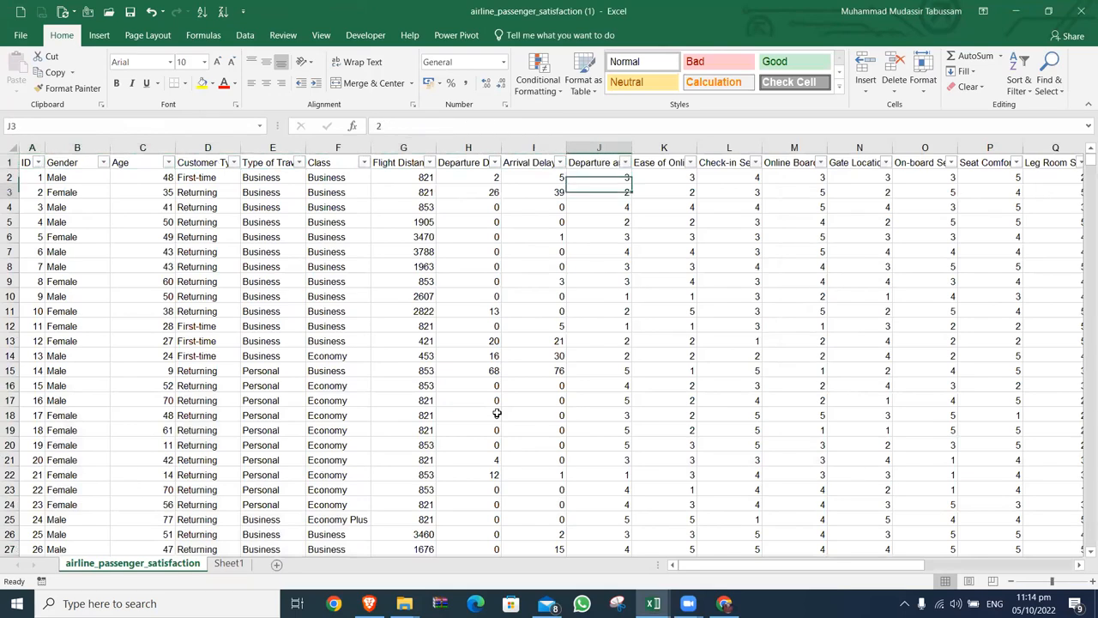
{"action": "key", "text": "Right"}
{"action": "key", "text": "Right"}
{"action": "key", "text": "Right"}
{"action": "key", "text": "Right"}
{"action": "key", "text": "Right"}
{"action": "key", "text": "Right"}
{"action": "key", "text": "Right"}
{"action": "key", "text": "Right"}
{"action": "key", "text": "Right"}
{"action": "key", "text": "Right"}
{"action": "key", "text": "Right"}
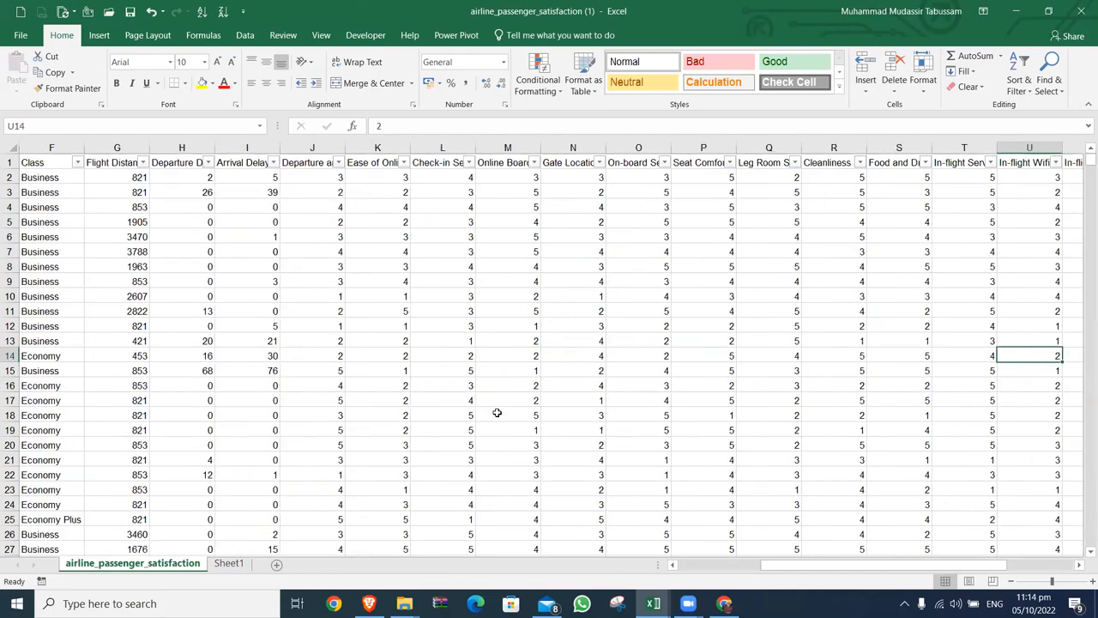
{"action": "key", "text": "Right"}
{"action": "key", "text": "Right"}
{"action": "key", "text": "Right"}
{"action": "key", "text": "Right"}
{"action": "key", "text": "Right"}
{"action": "key", "text": "Right"}
{"action": "key", "text": "Right"}
{"action": "key", "text": "Right"}
{"action": "key", "text": "Right"}
{"action": "key", "text": "Right"}
{"action": "key", "text": "Right"}
{"action": "key", "text": "Right"}
{"action": "key", "text": "Right"}
{"action": "key", "text": "Right"}
{"action": "key", "text": "Right"}
{"action": "key", "text": "Right"}
{"action": "key", "text": "Right"}
{"action": "key", "text": "Right"}
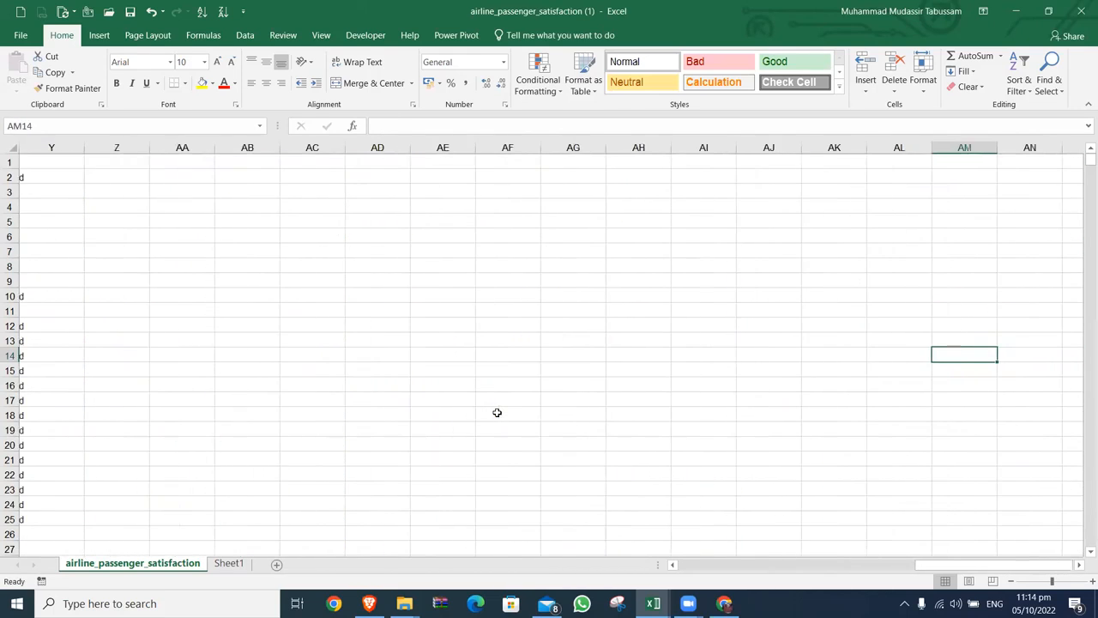
- Return to the New Microsoft Excel Worksheet workbook and view the refresh options for the summary table on Sheet14
{"action": "key", "text": "alt+Tab"}
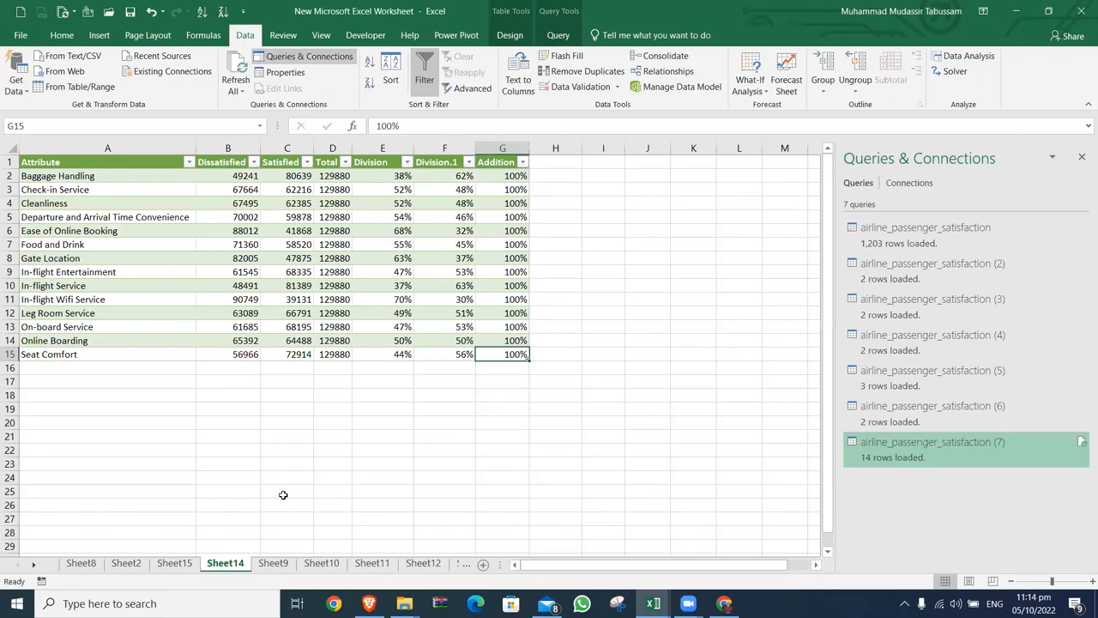
{"action": "right_click", "coordinate": [283, 299]}
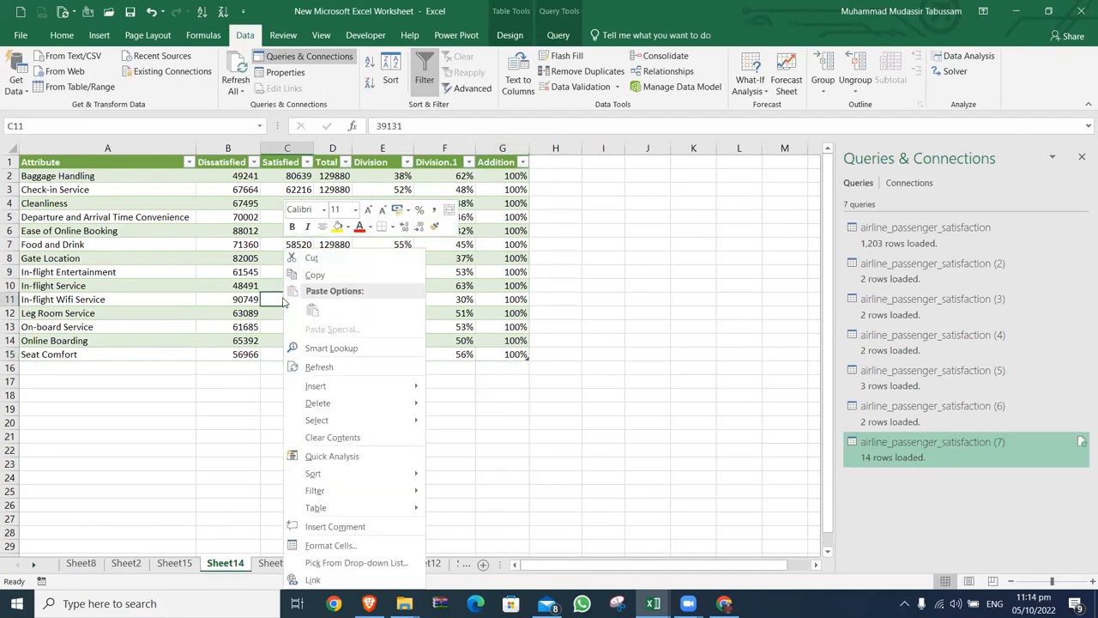
{"action": "left_click", "coordinate": [235, 90]}
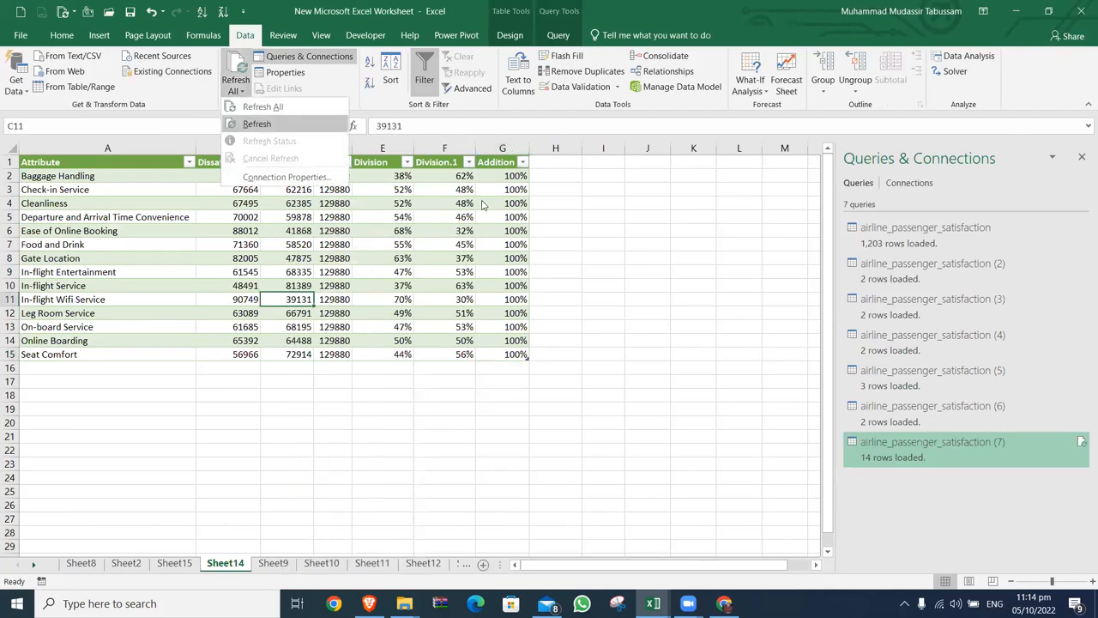
{"action": "left_click", "coordinate": [570, 258]}
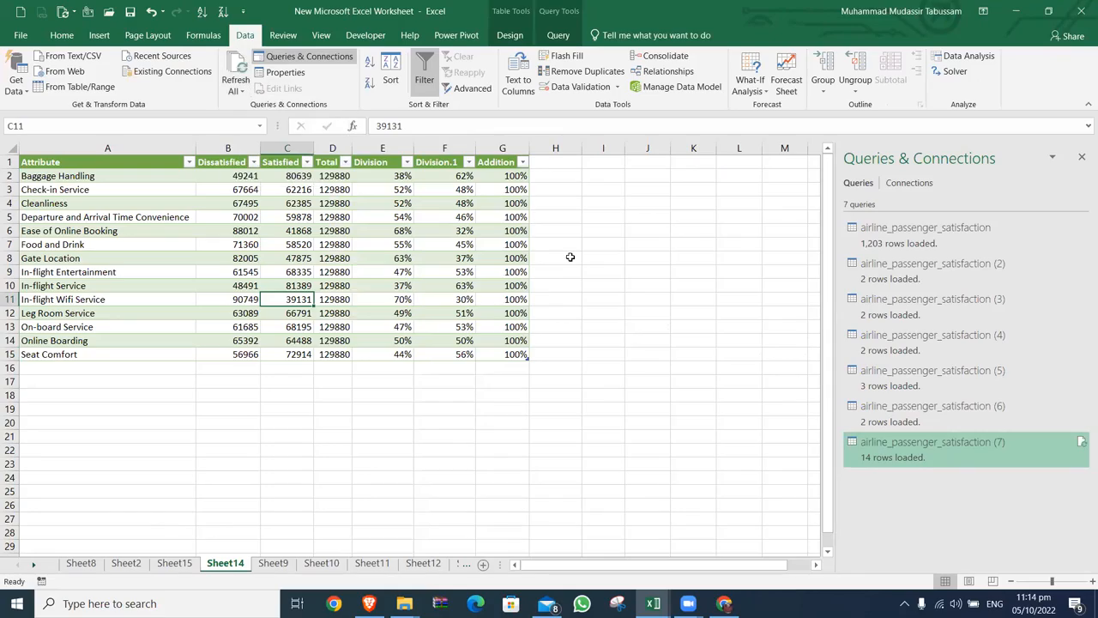